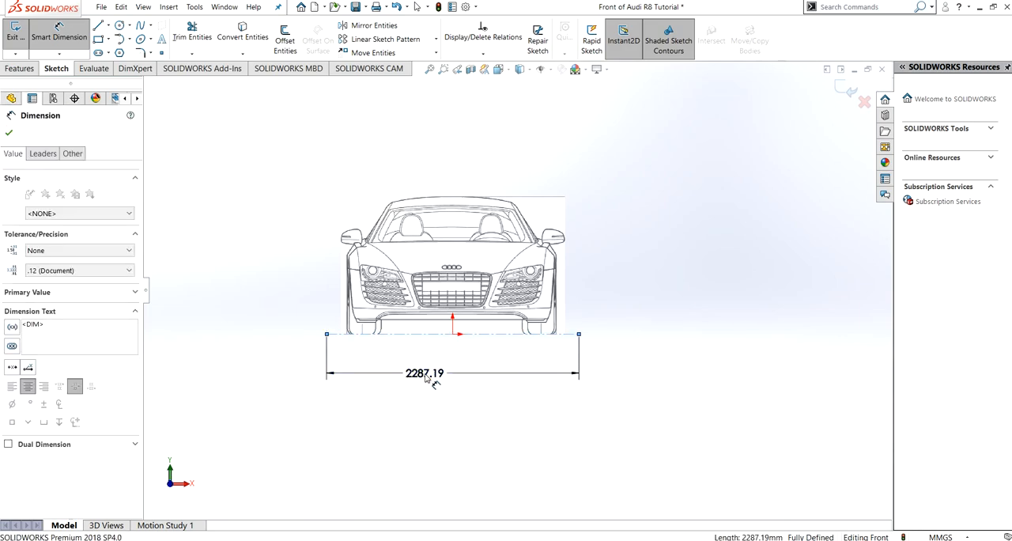
- Set the length of the horizontal construction line under the front-view image to 2029 mm
text(2029)
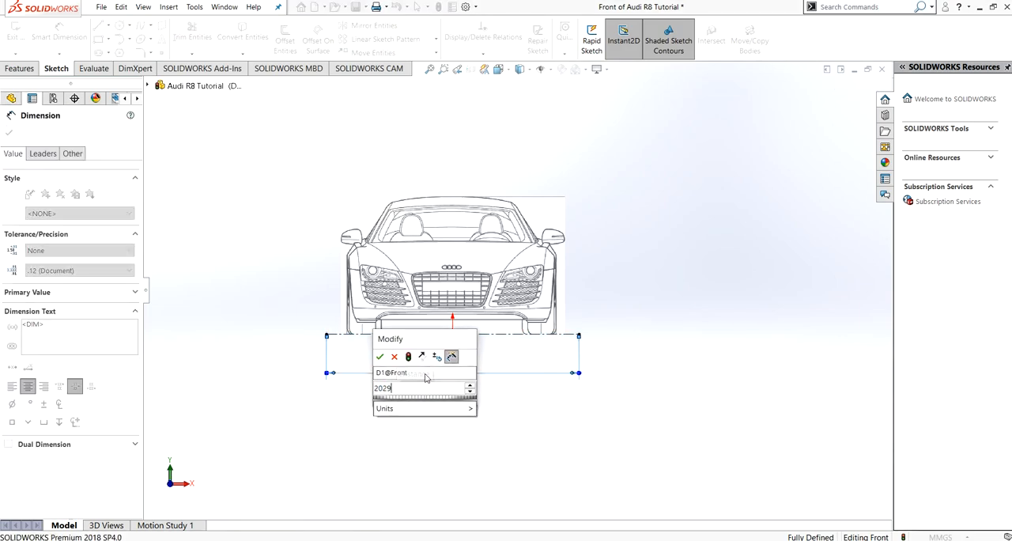
key(Return)
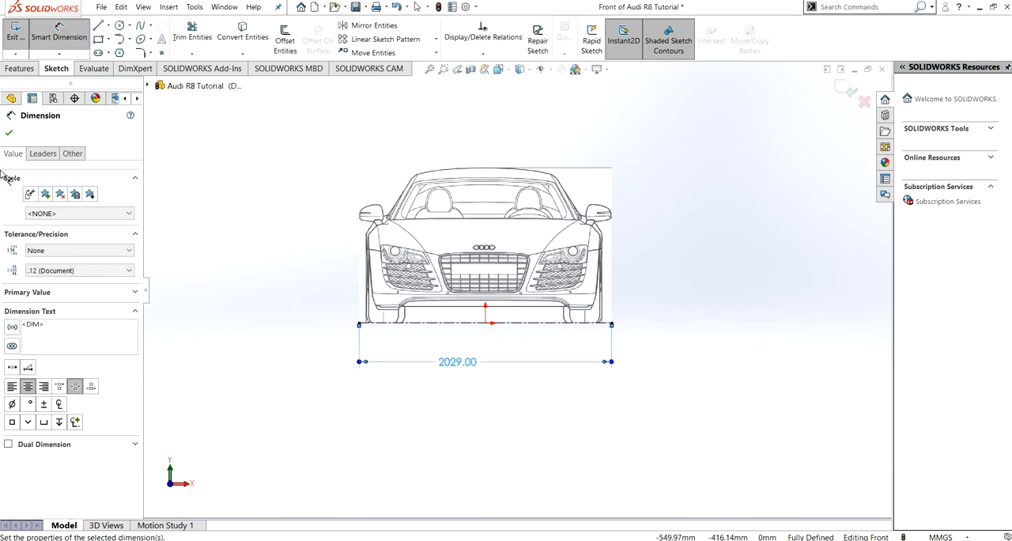
click(9, 132)
- Draw a vertical centerline about 1250 mm long from the origin up to the roof in the front-view sketch
click(108, 27)
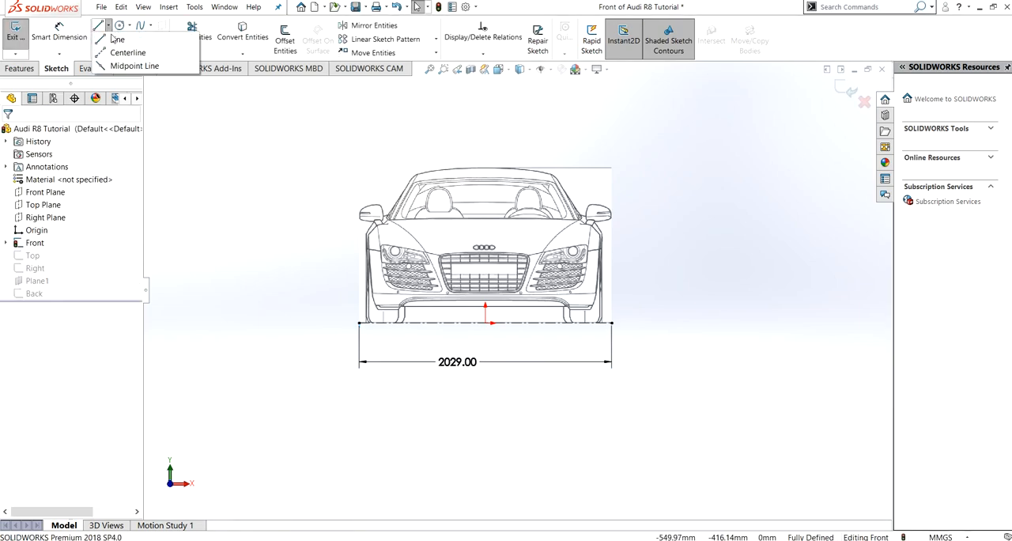
click(125, 52)
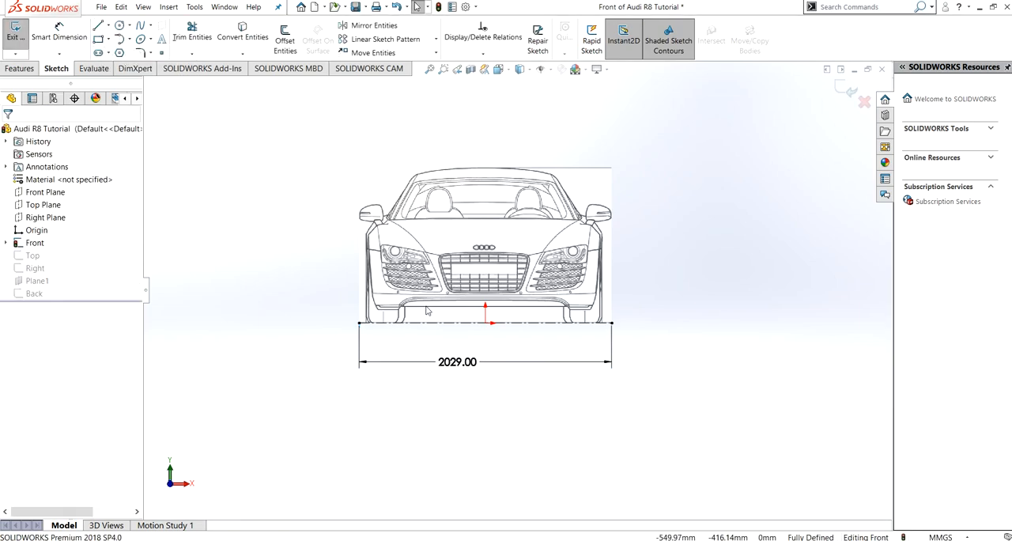
click(485, 322)
click(486, 168)
key(Escape)
- Dimension the front view's vertical centerline at 1249 mm and exit the Front sketch
click(59, 31)
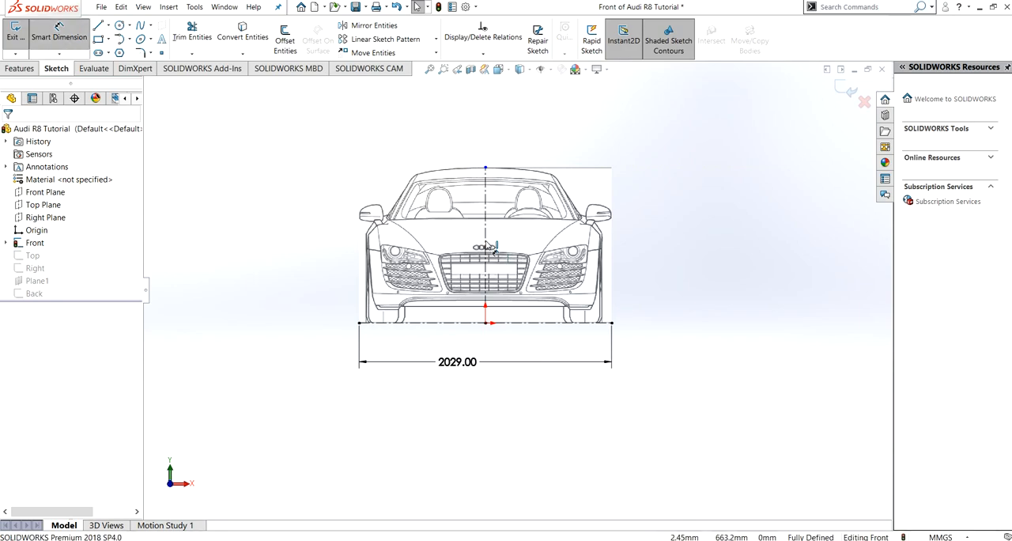
click(665, 247)
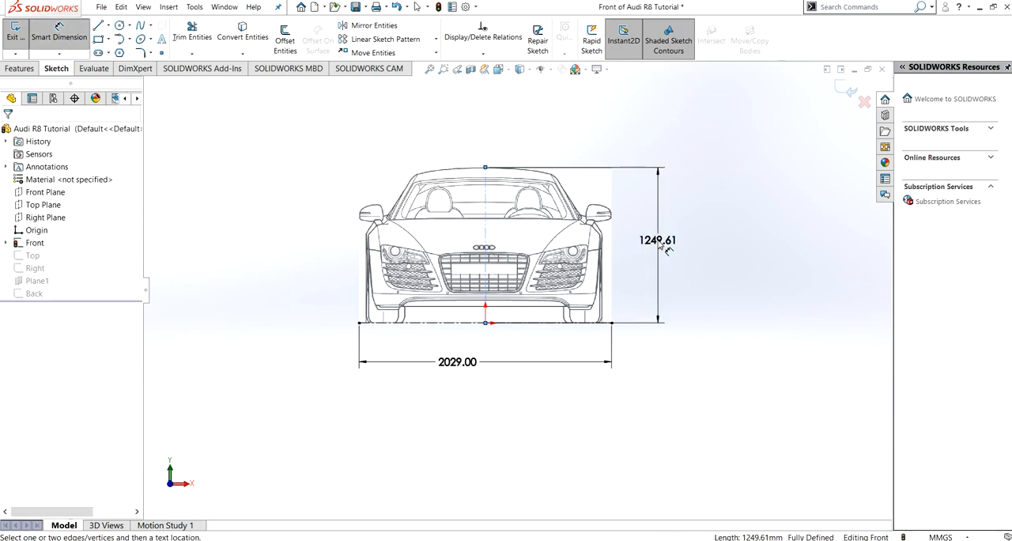
text(1249)
key(Return)
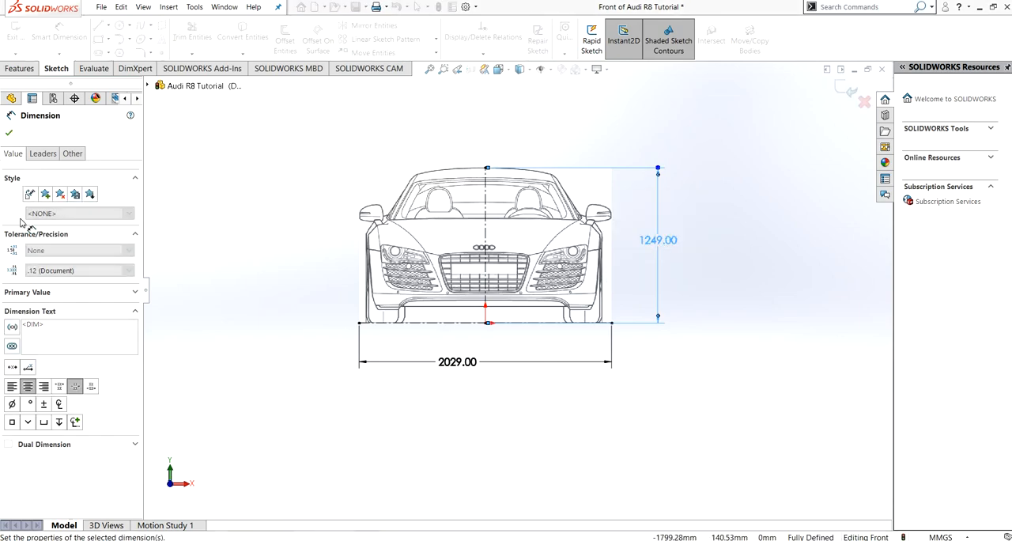
click(9, 132)
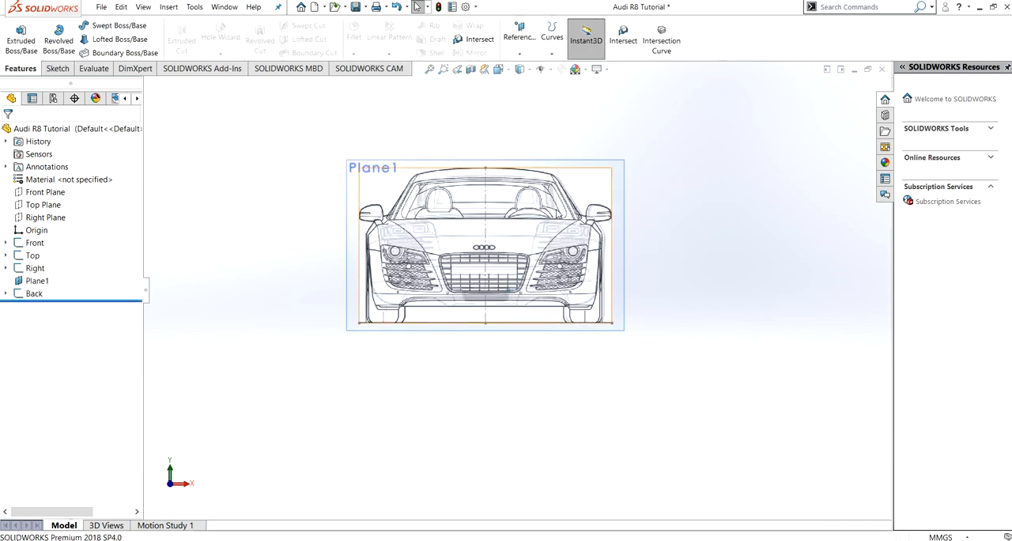
- Edit the Top sketch and draw a vertical centerline about 4491 mm long from the origin to just beyond the car's rear
mouse_move(474, 247)
middle_down()
mouse_move(273, 261)
mouse_move(2, 250)
middle_up()
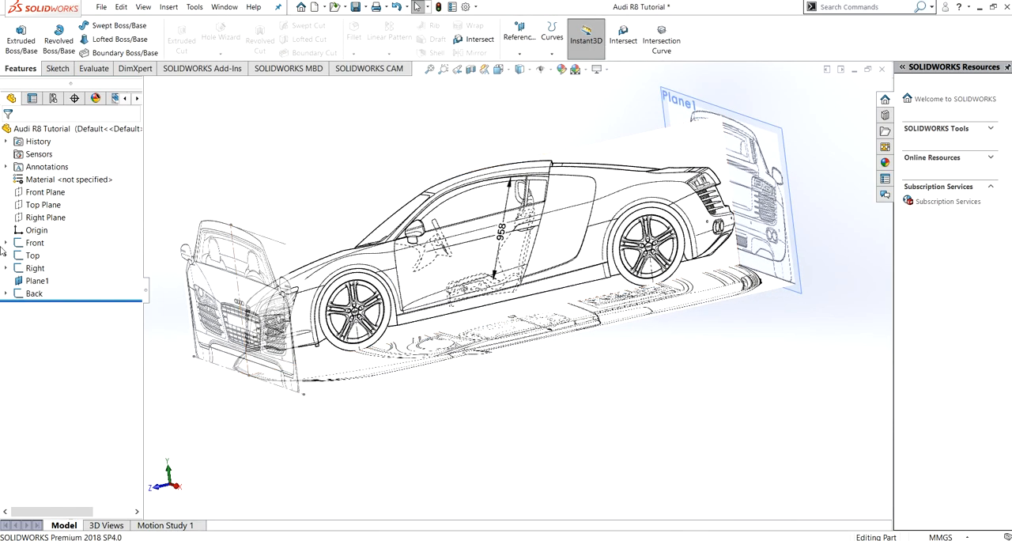
click(30, 255)
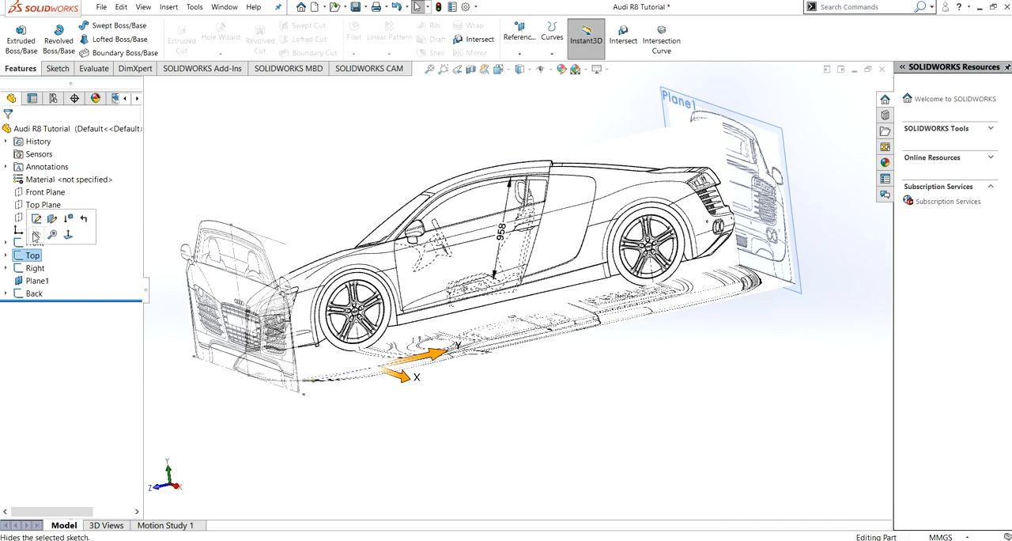
click(36, 224)
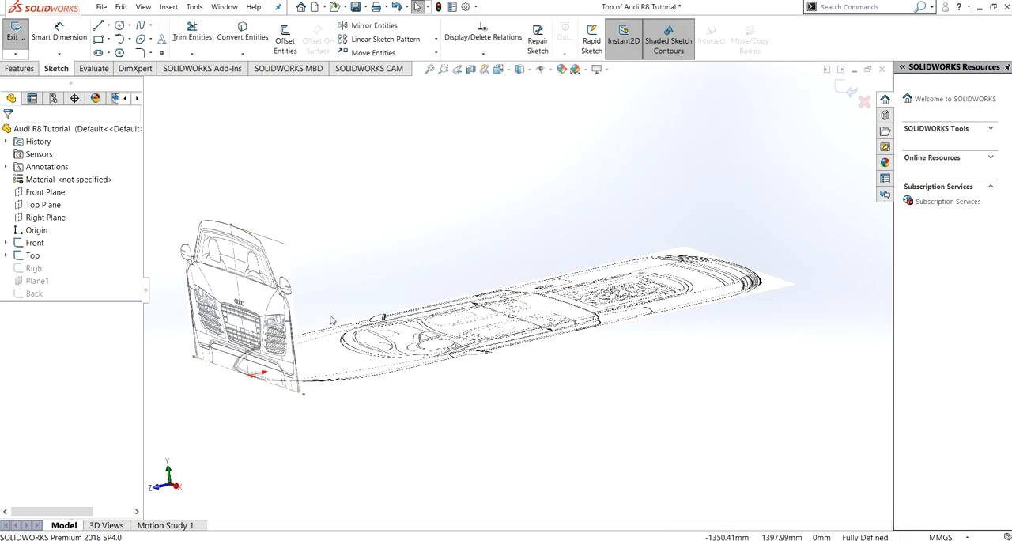
key(ctrl+8)
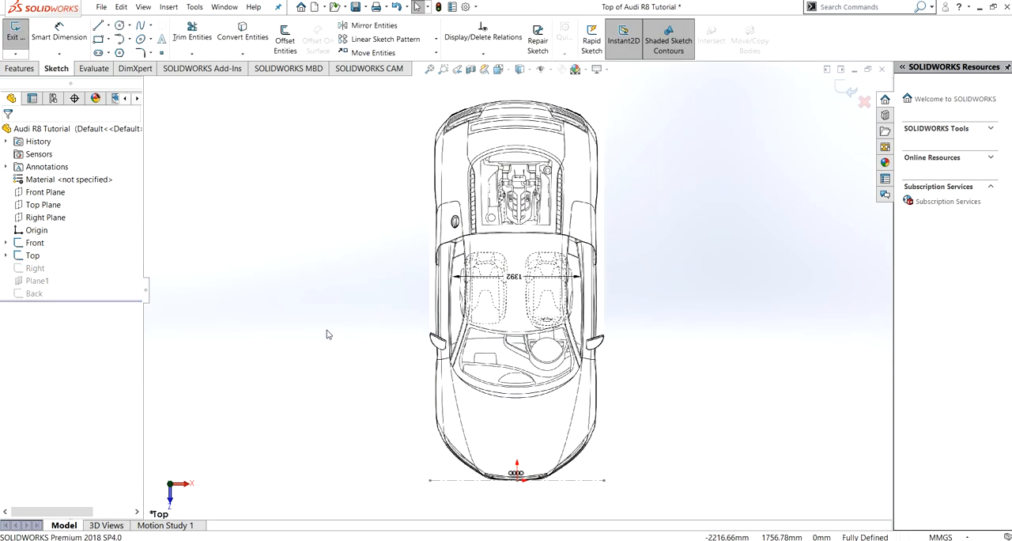
click(109, 26)
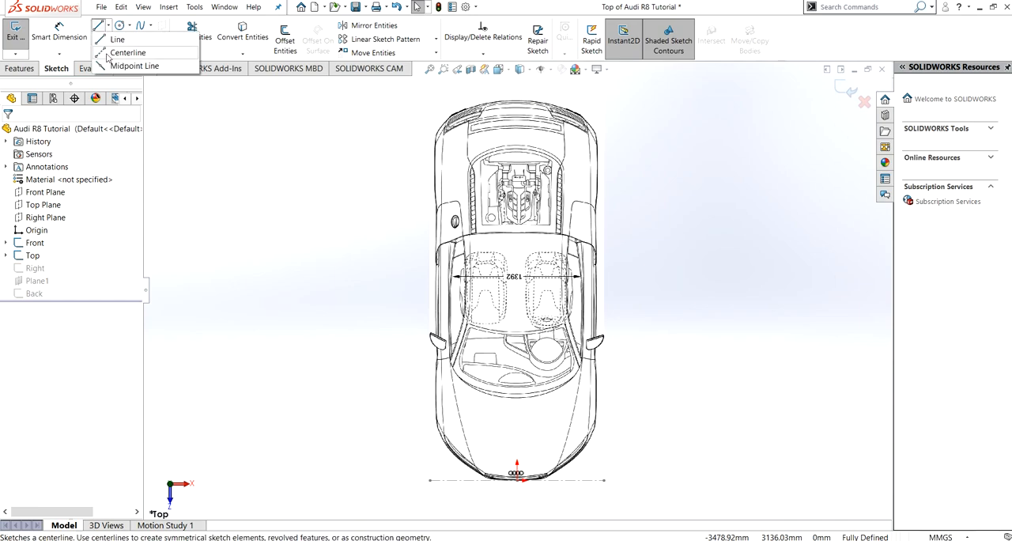
click(104, 53)
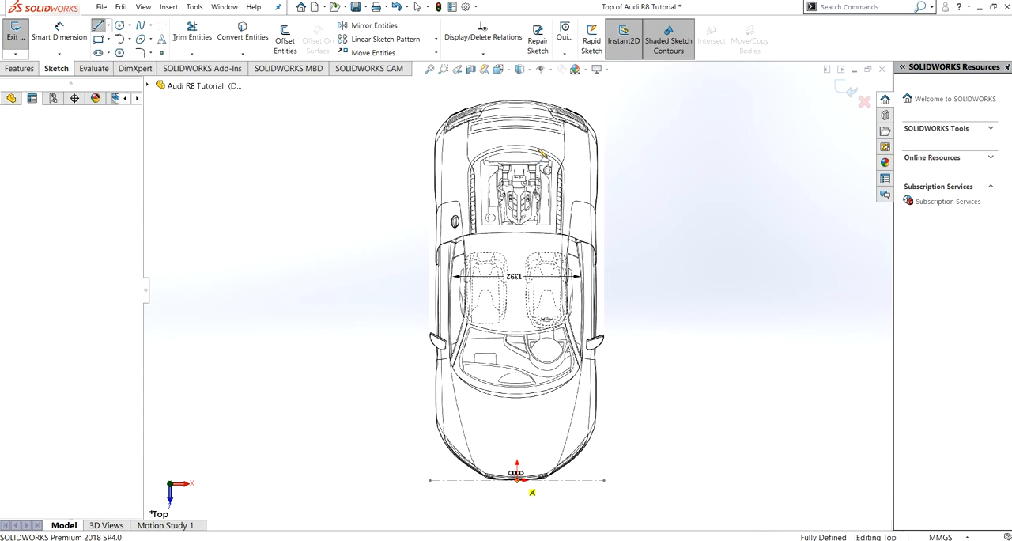
click(516, 473)
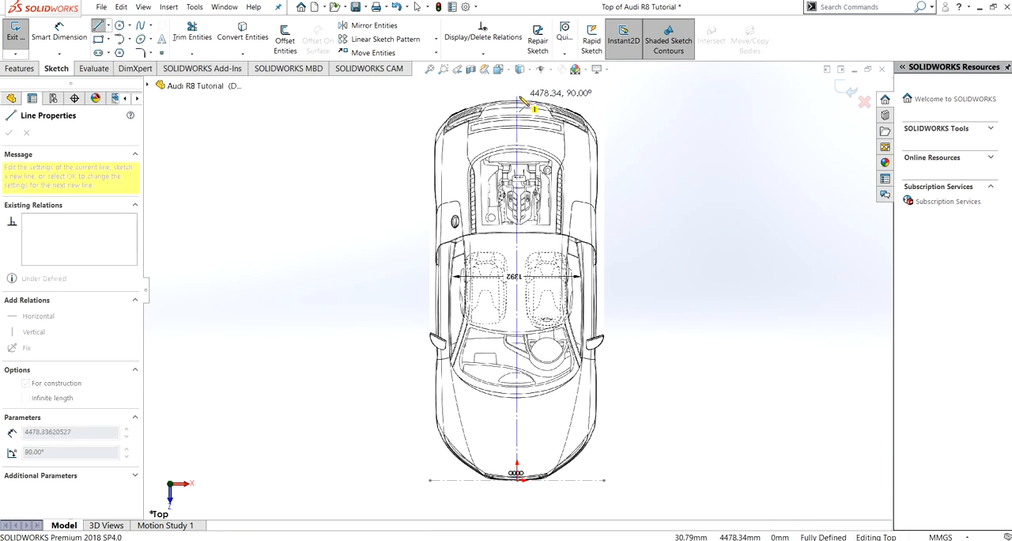
click(519, 97)
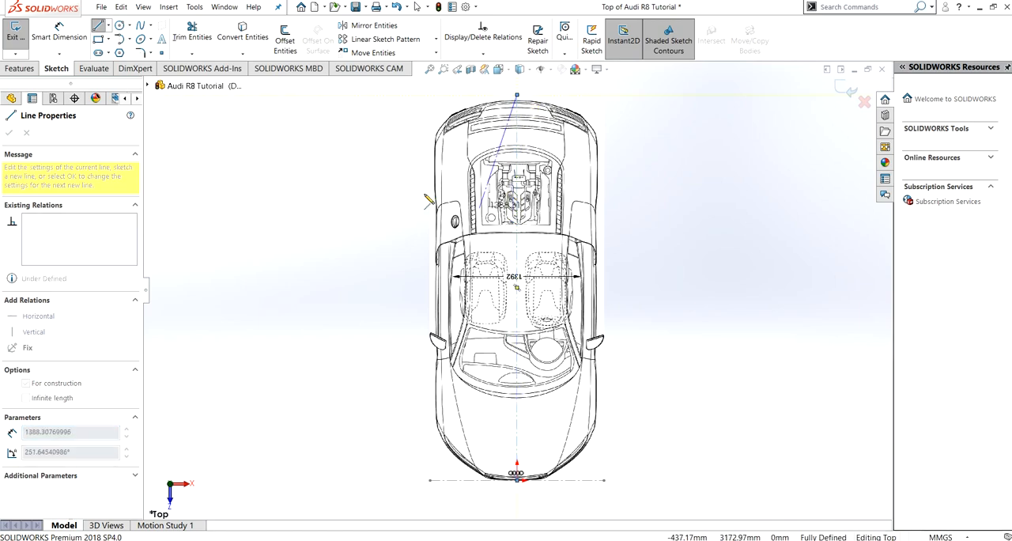
key(Escape)
key(Escape)
- Dimension the top view's vertical centerline at 4431 mm and exit the Top sketch
click(66, 37)
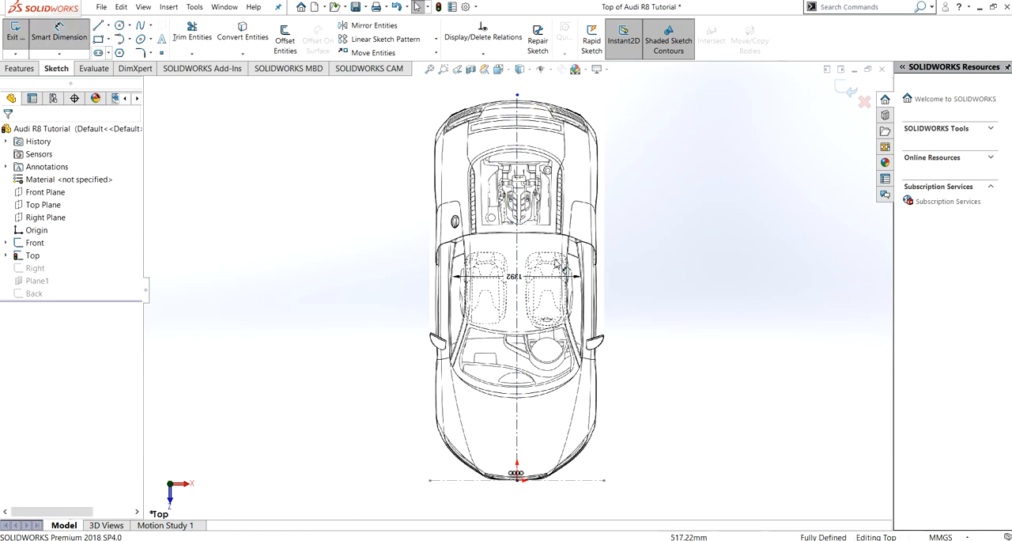
click(517, 286)
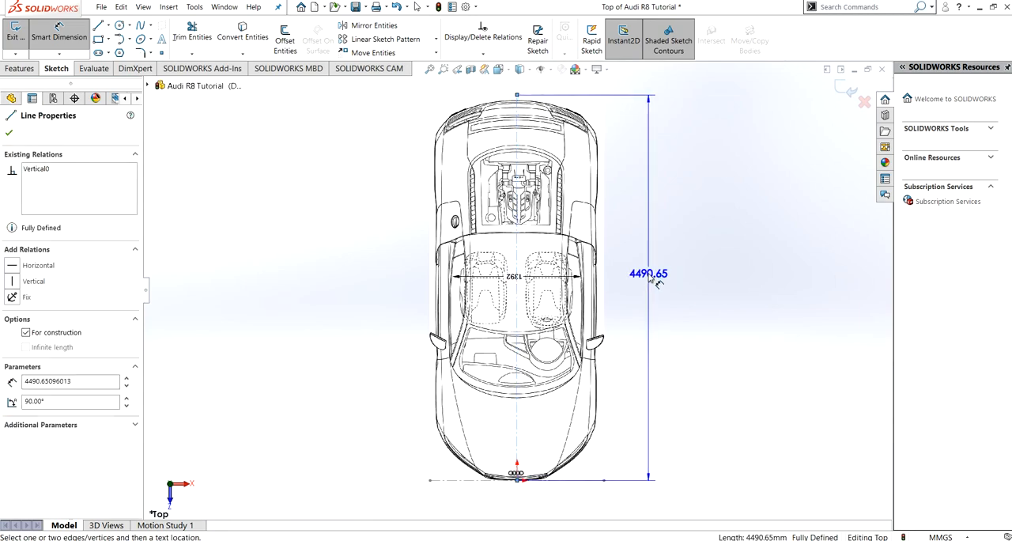
click(653, 280)
double_click(648, 274)
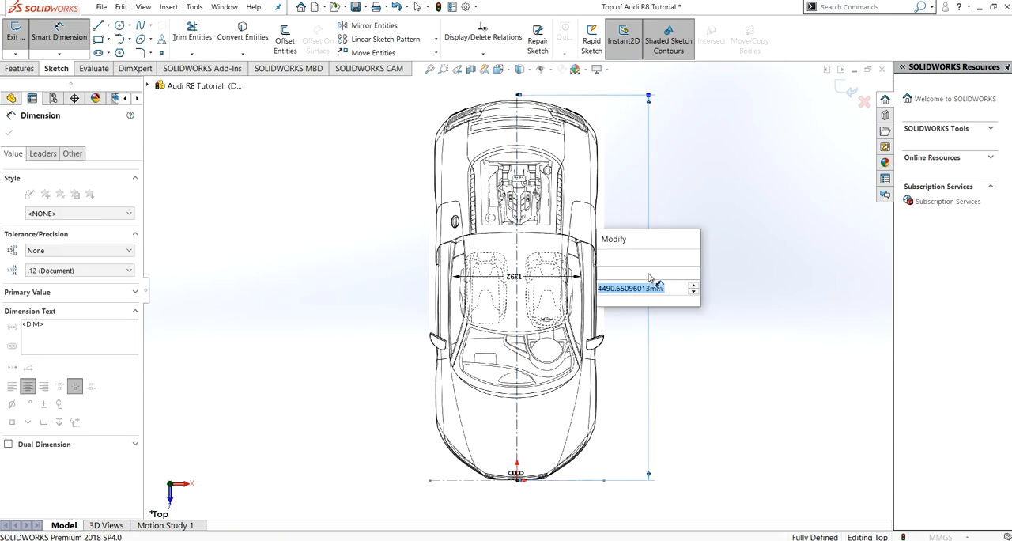
text(4431)
key(Return)
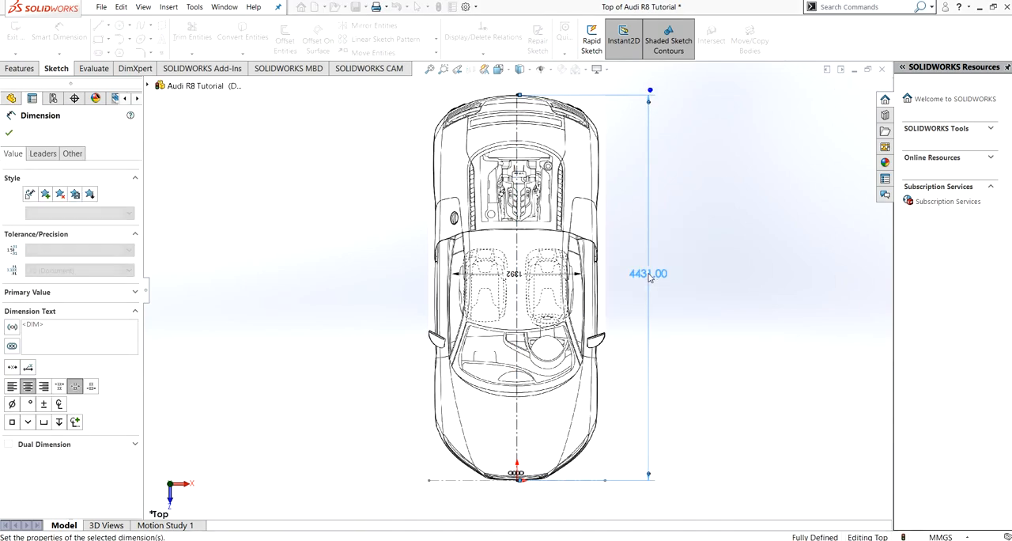
click(9, 133)
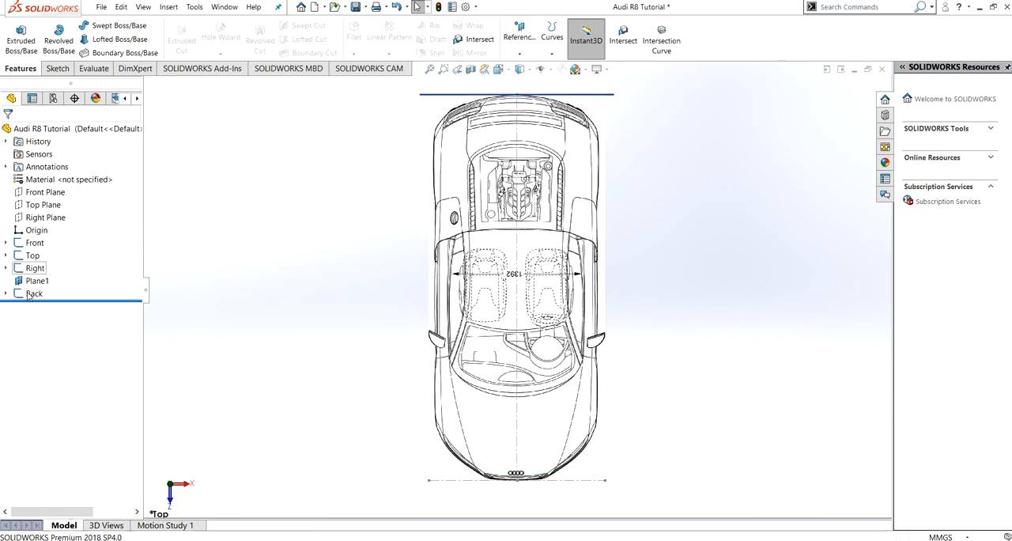
- Edit the Back sketch viewed normal to its plane and draw a centerline on the rear-view image
click(30, 294)
click(39, 266)
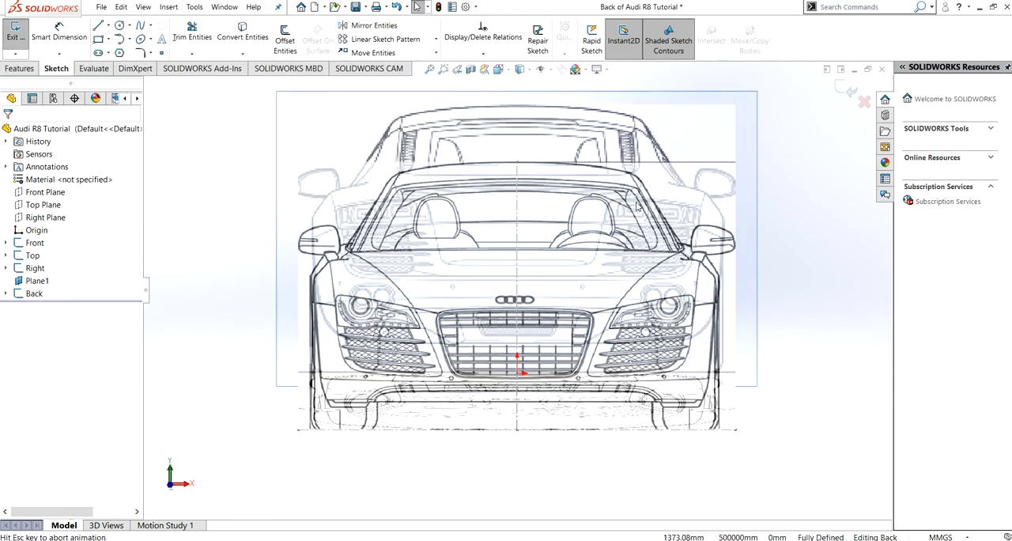
key(ctrl+8)
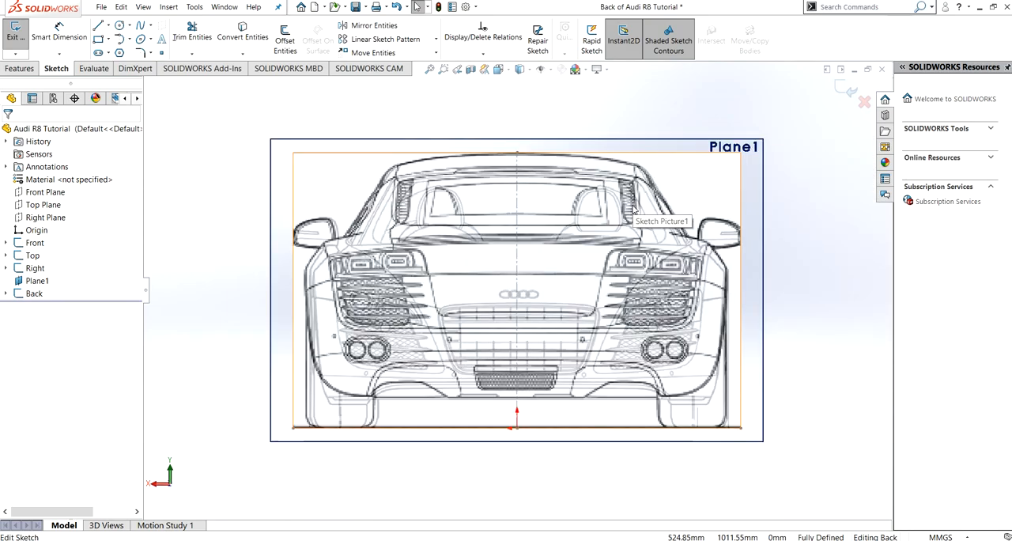
click(108, 25)
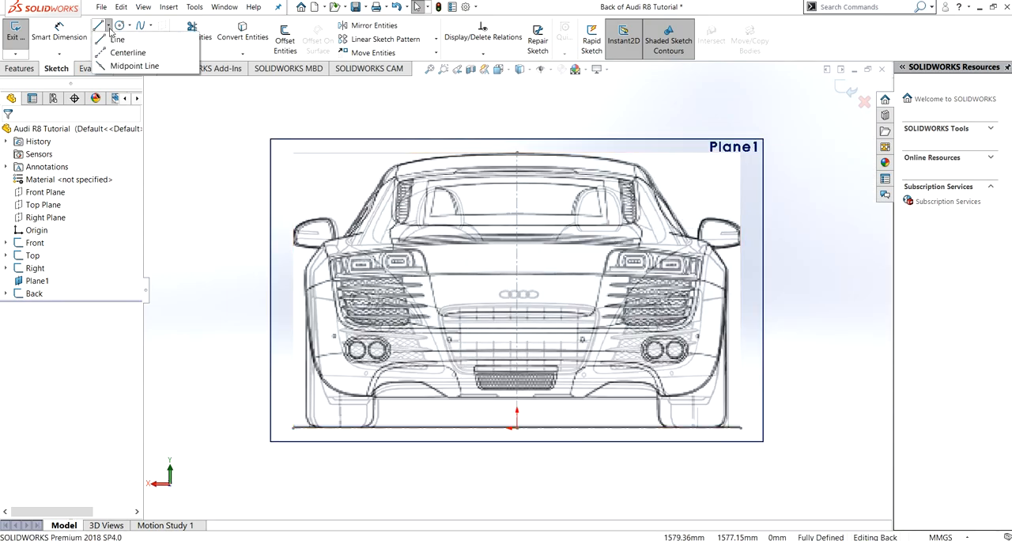
click(293, 468)
click(696, 466)
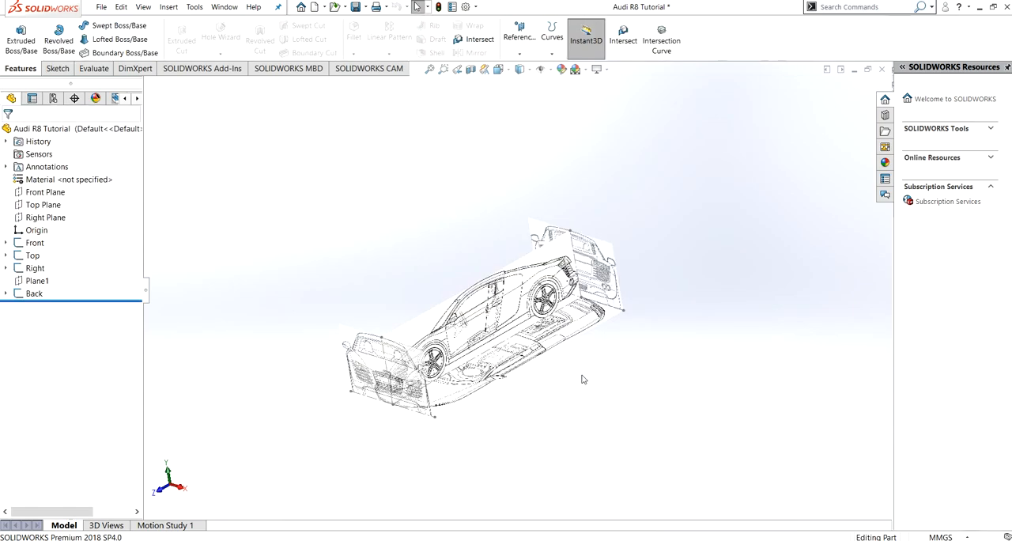
- Add the Surfaces toolset to the CommandManager and display its tools
middle_drag(583, 380, 549, 369)
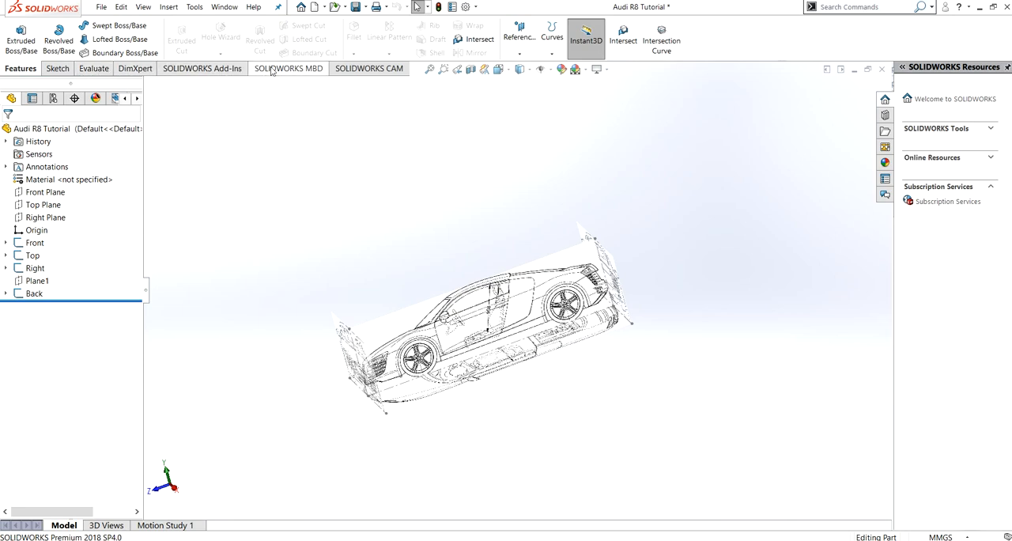
right_click(145, 74)
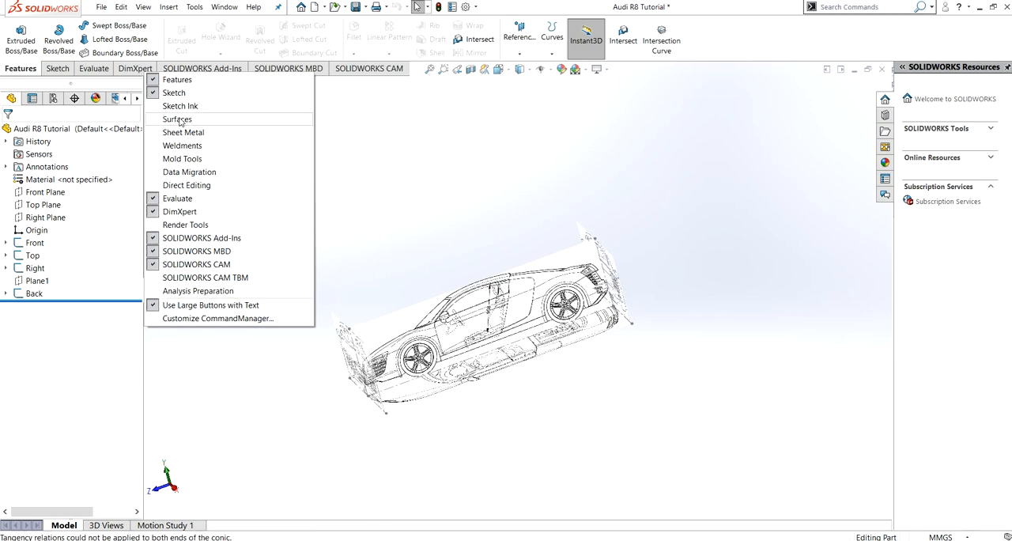
click(178, 120)
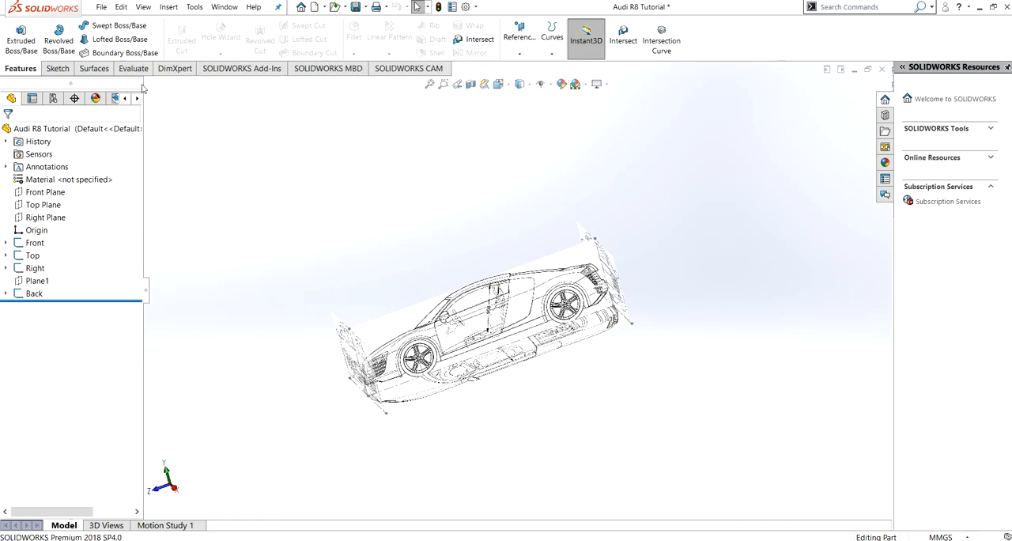
click(94, 70)
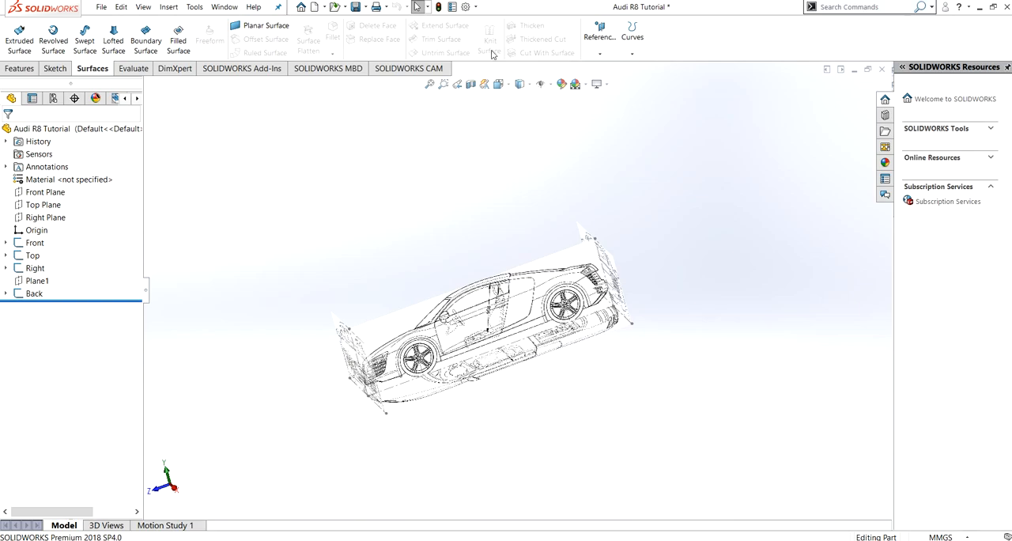
- Inspect the arranged blueprint images in isometric, normal-to and front views
mouse_move(598, 220)
middle_down()
mouse_move(644, 217)
mouse_move(676, 200)
mouse_move(651, 217)
mouse_move(620, 270)
mouse_move(653, 219)
mouse_move(606, 267)
mouse_move(647, 227)
mouse_move(612, 248)
mouse_move(663, 222)
mouse_move(707, 224)
mouse_move(585, 261)
mouse_move(542, 293)
mouse_move(617, 224)
middle_up()
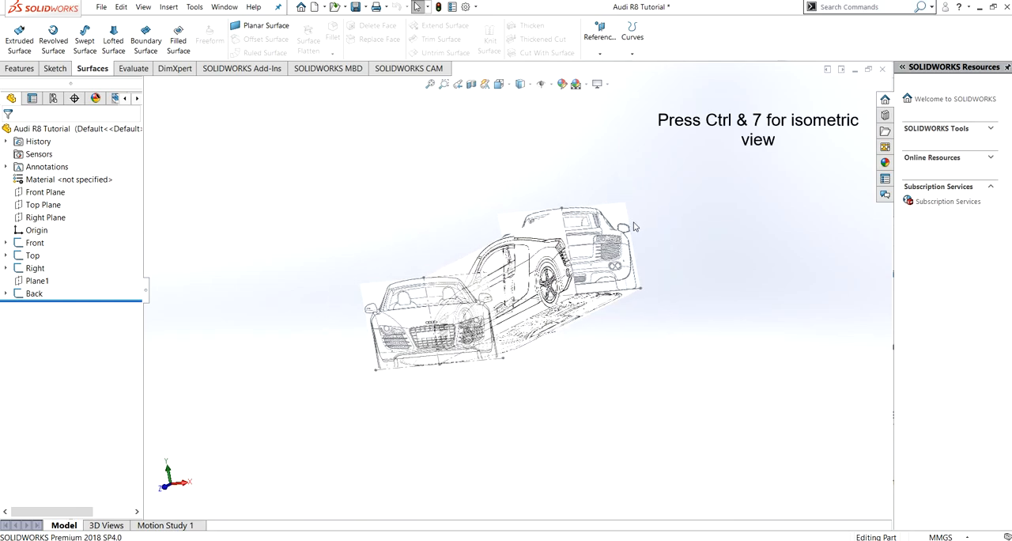
key(ctrl+7)
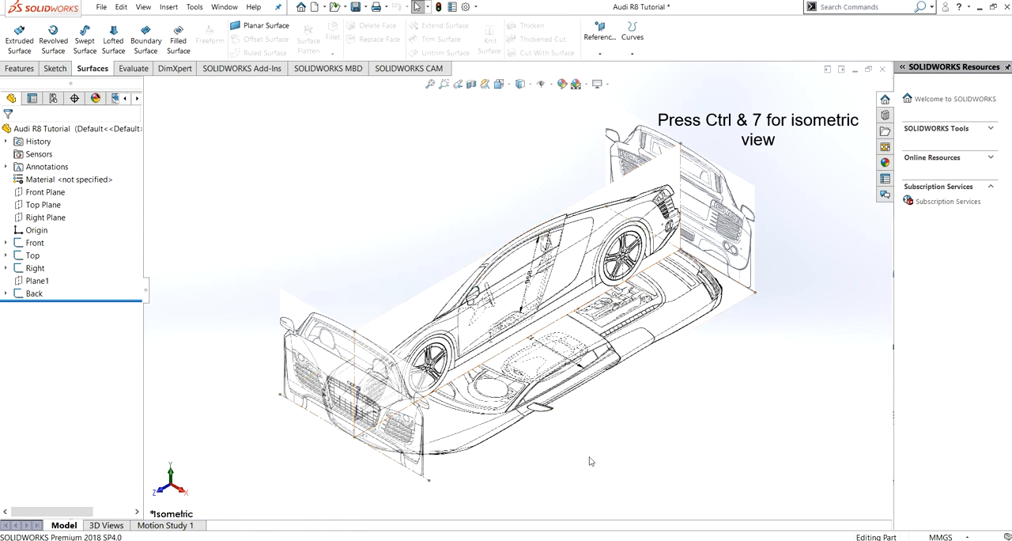
middle_drag(456, 401, 489, 349)
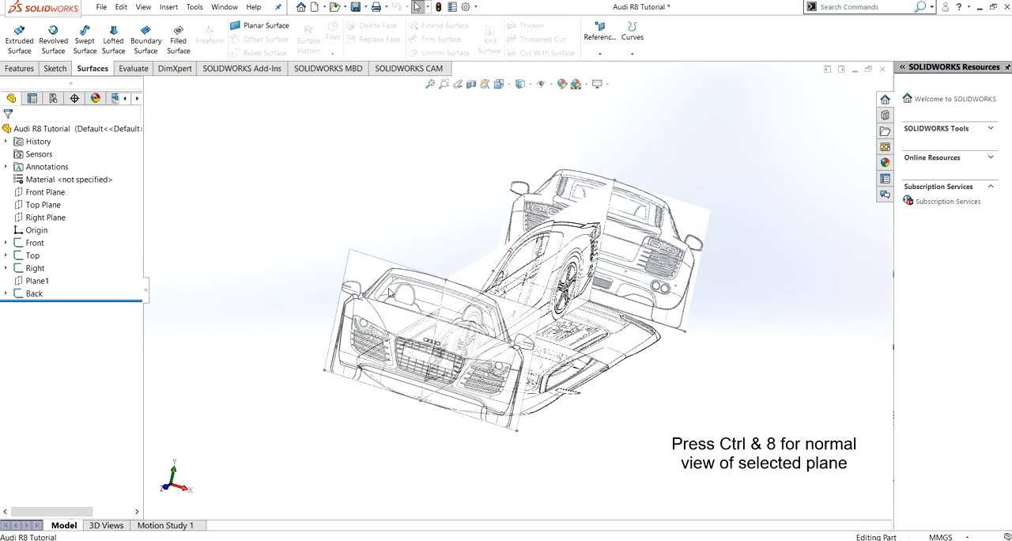
key(ctrl+8)
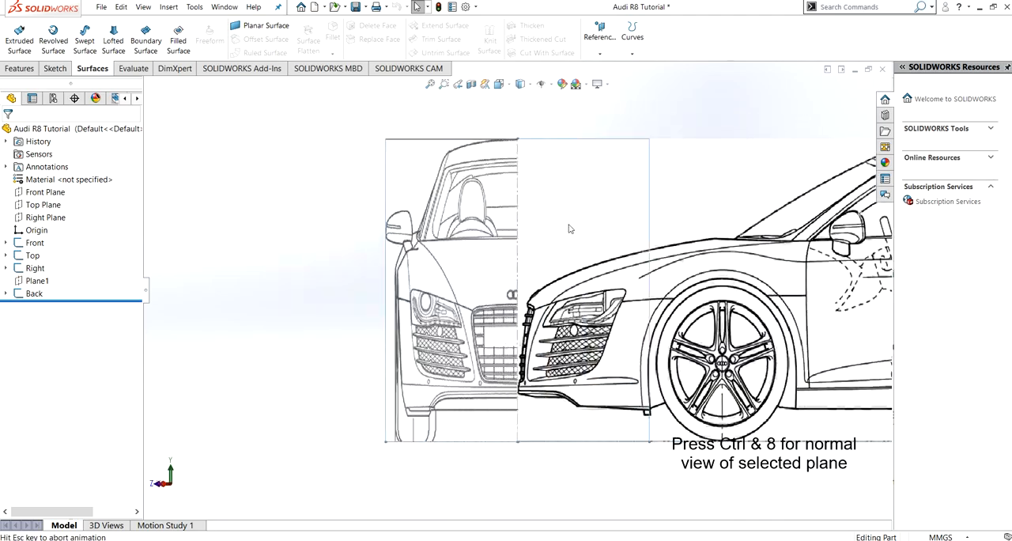
key(ctrl+1)
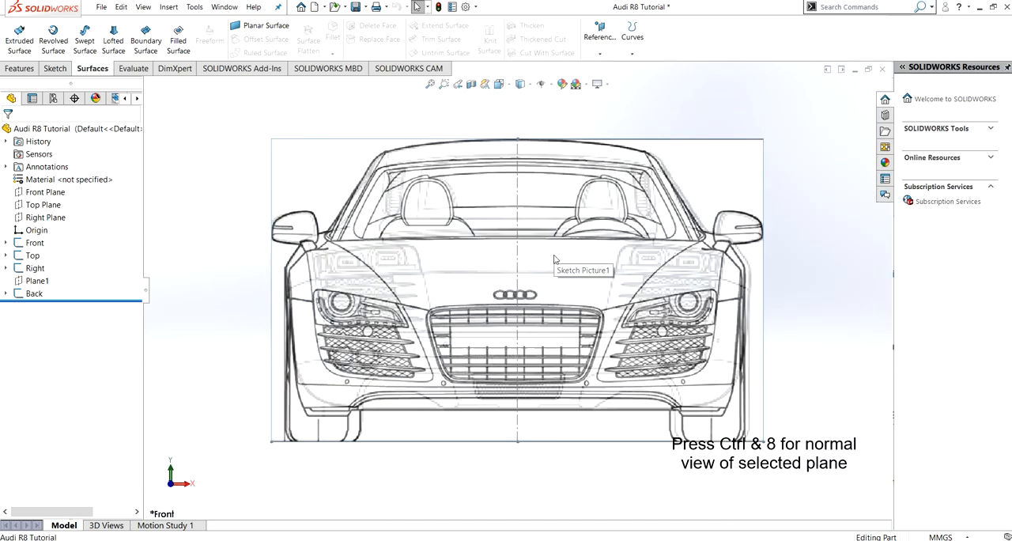
- Create a reference plane offset 135 mm above the Top Plane
middle_drag(562, 271, 357, 492)
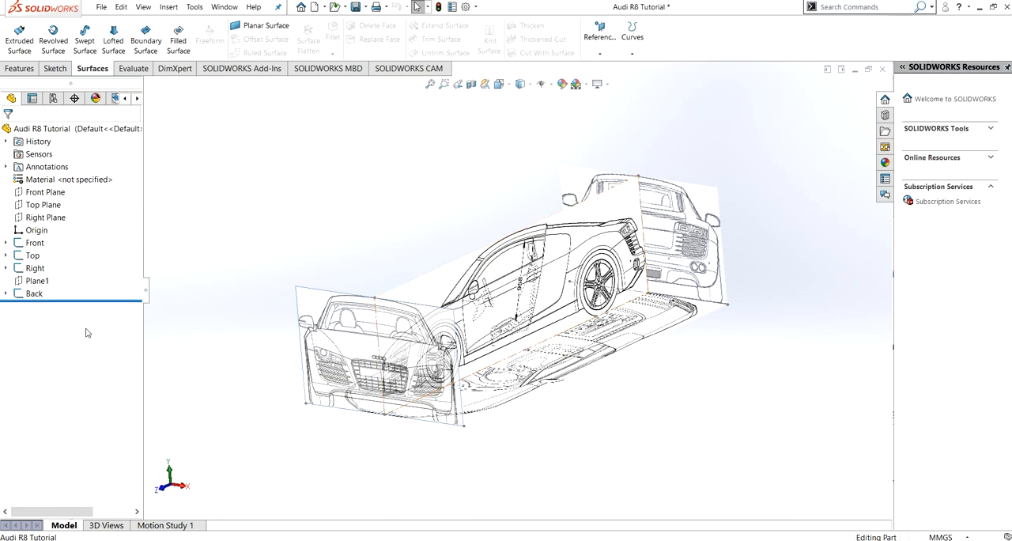
click(49, 206)
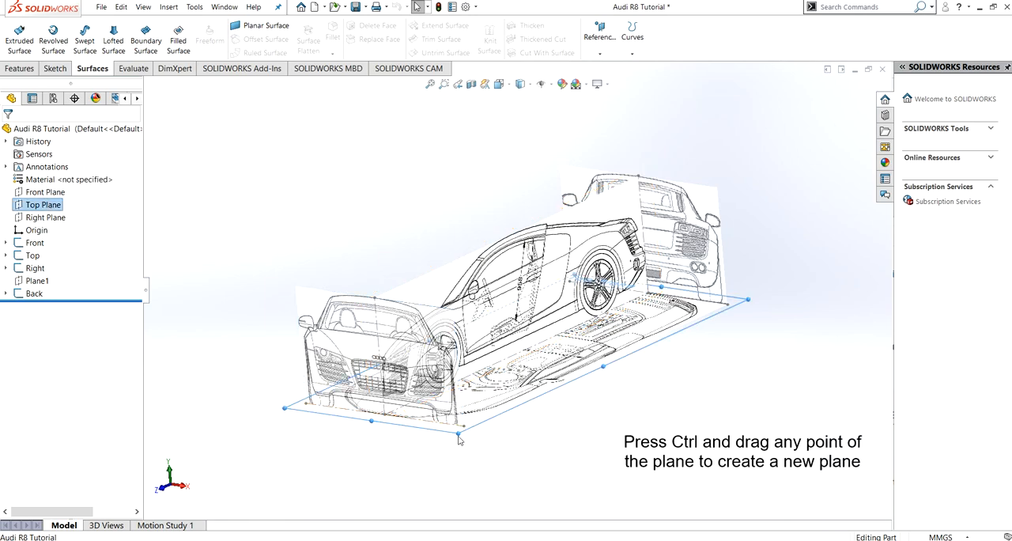
ctrl+drag(458, 433, 450, 412)
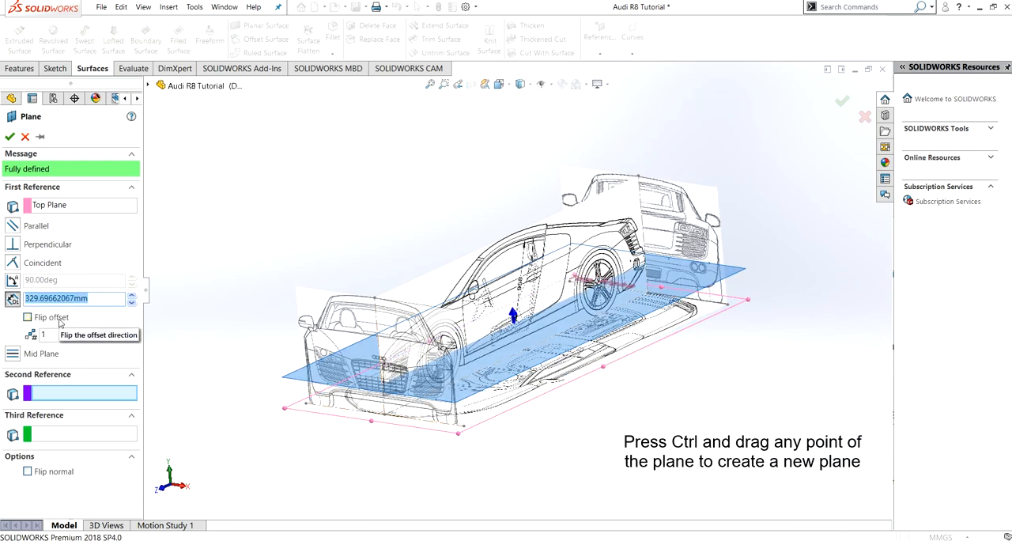
text(135)
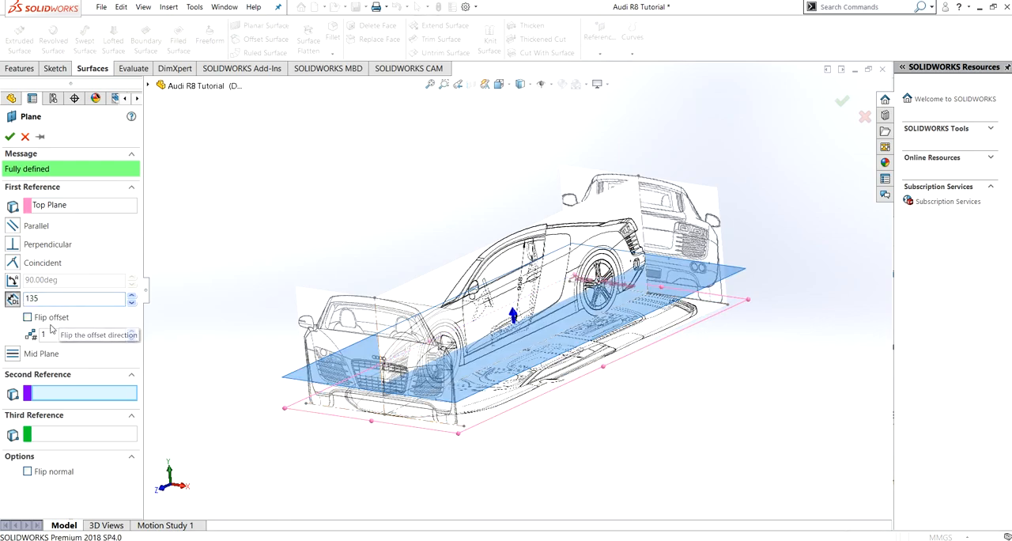
key(Return)
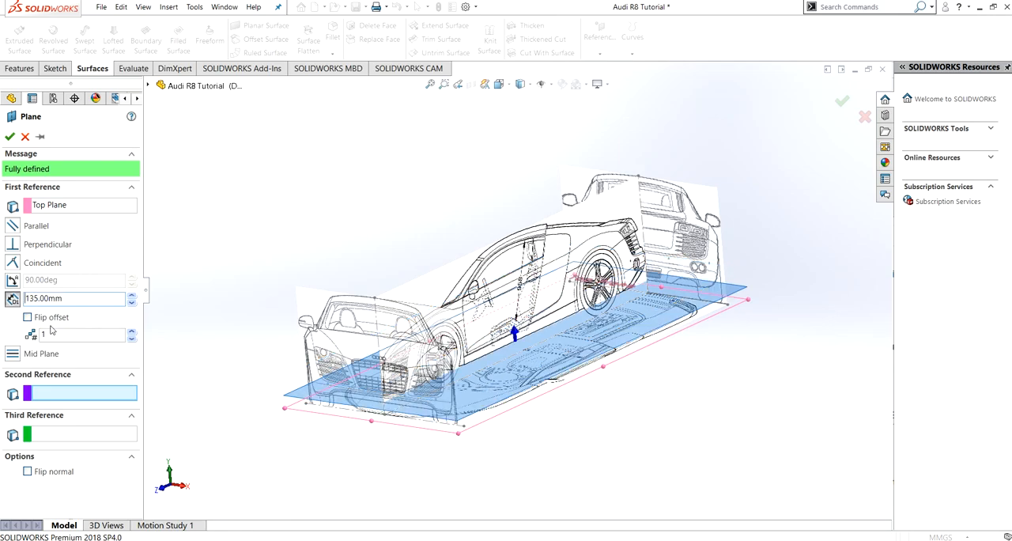
click(10, 138)
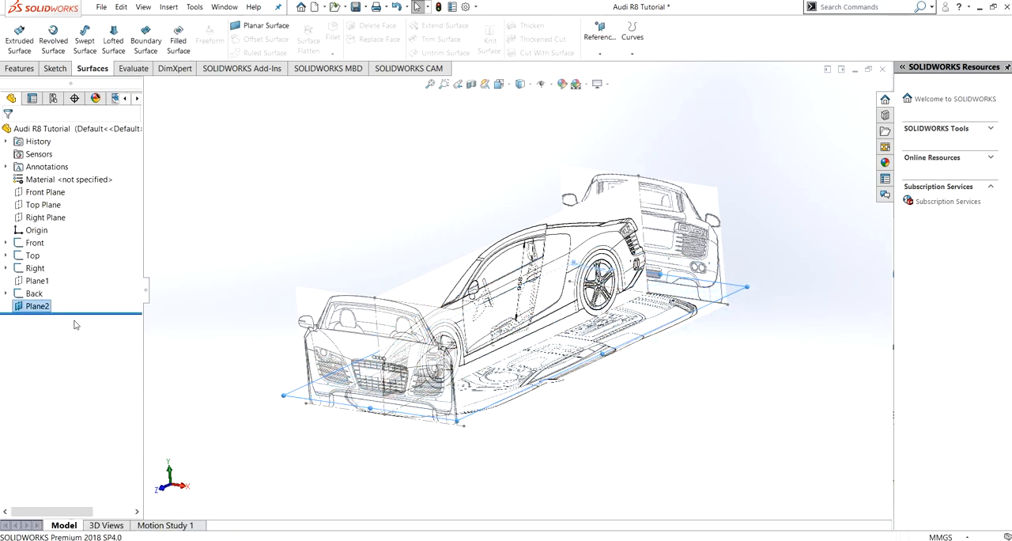
- Rename the new offset plane as Cutting plane
click(29, 310)
click(32, 308)
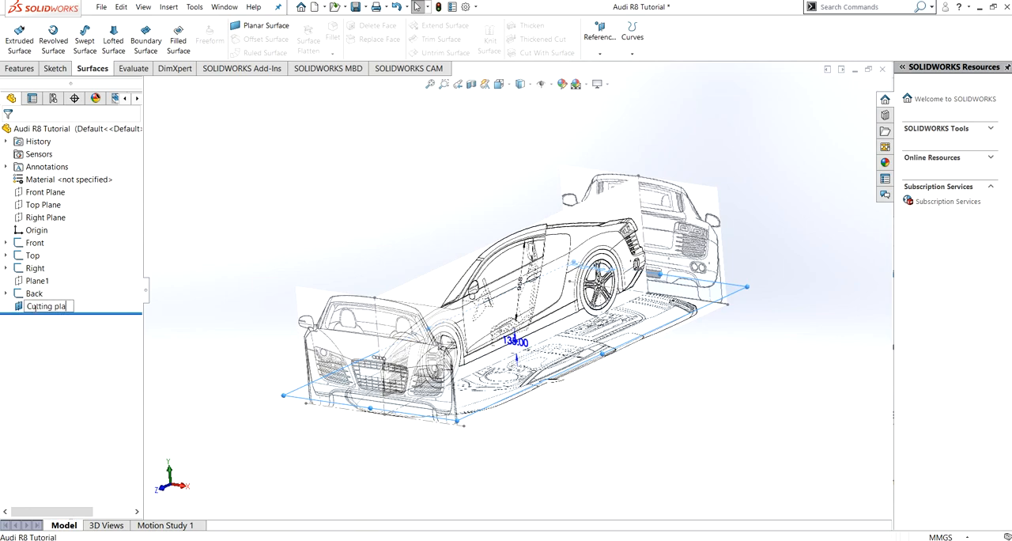
text(Cutting plane)
key(Return)
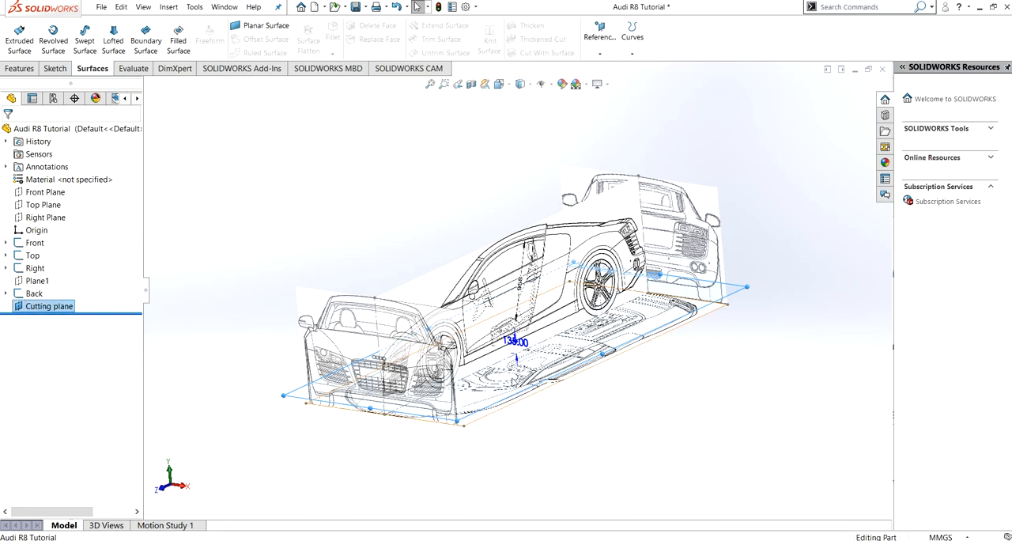
click(257, 222)
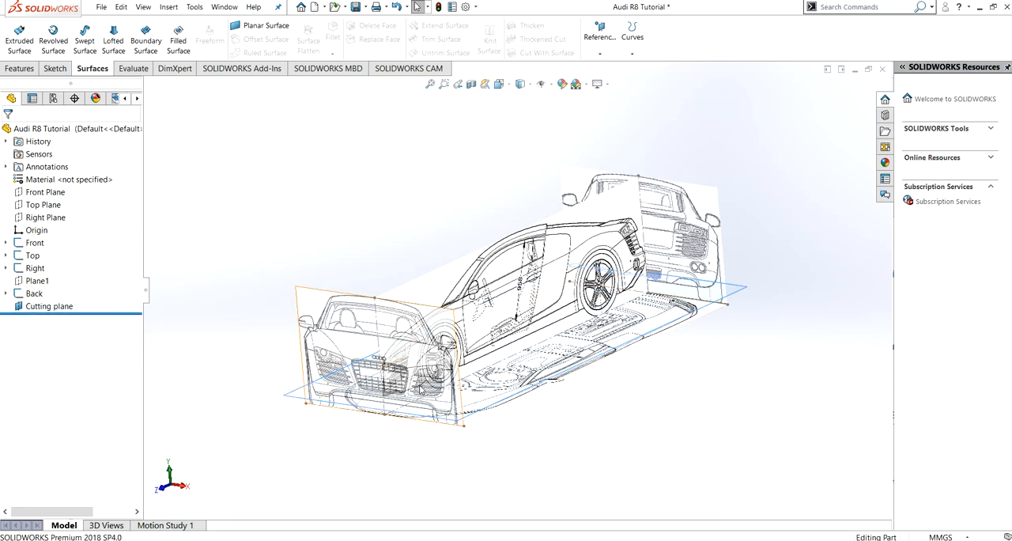
mouse_move(346, 208)
middle_down()
mouse_move(336, 212)
mouse_move(346, 205)
middle_up()
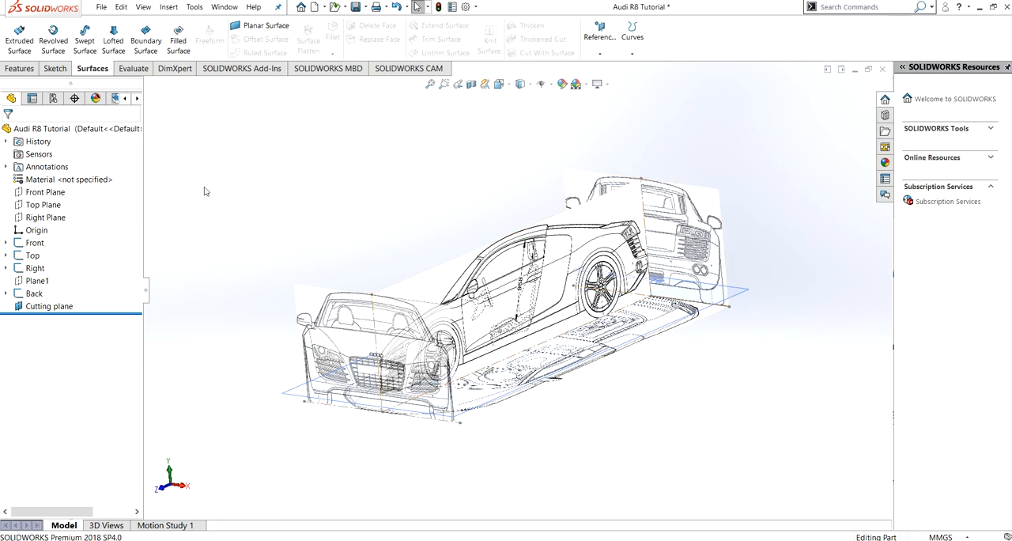
- Hide the Back sketch and orient the model to the front view
click(35, 293)
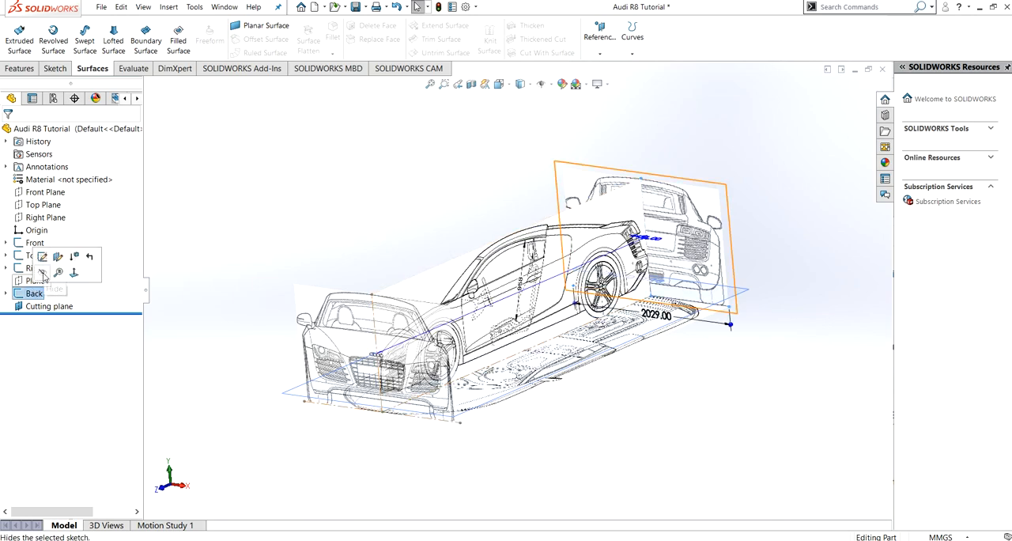
click(43, 273)
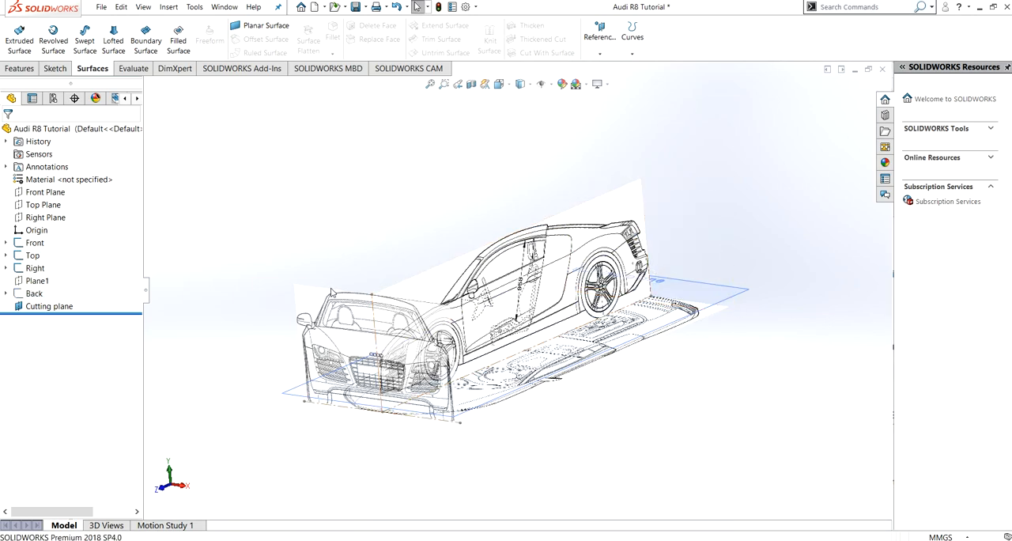
key(ctrl+1)
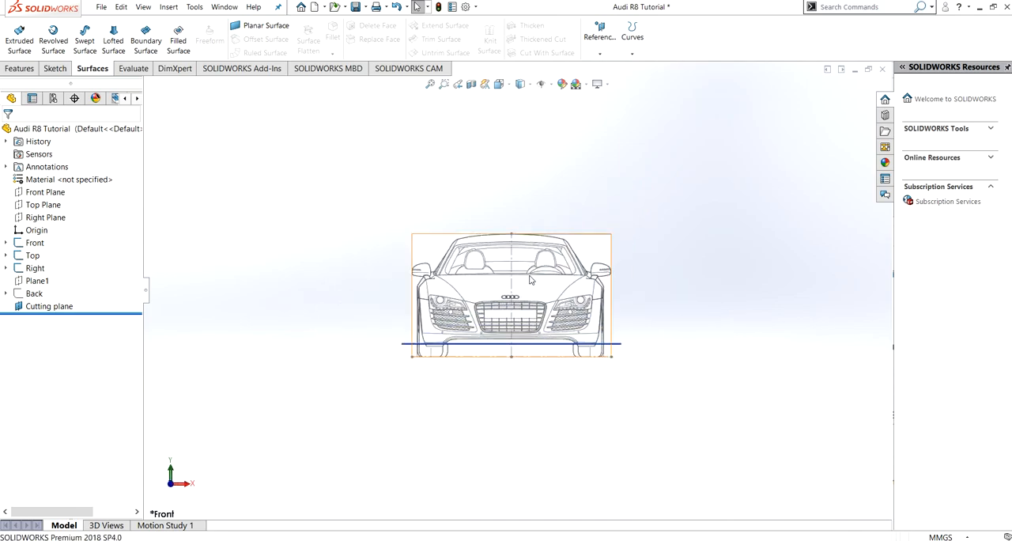
scroll(475, 332, down, 5)
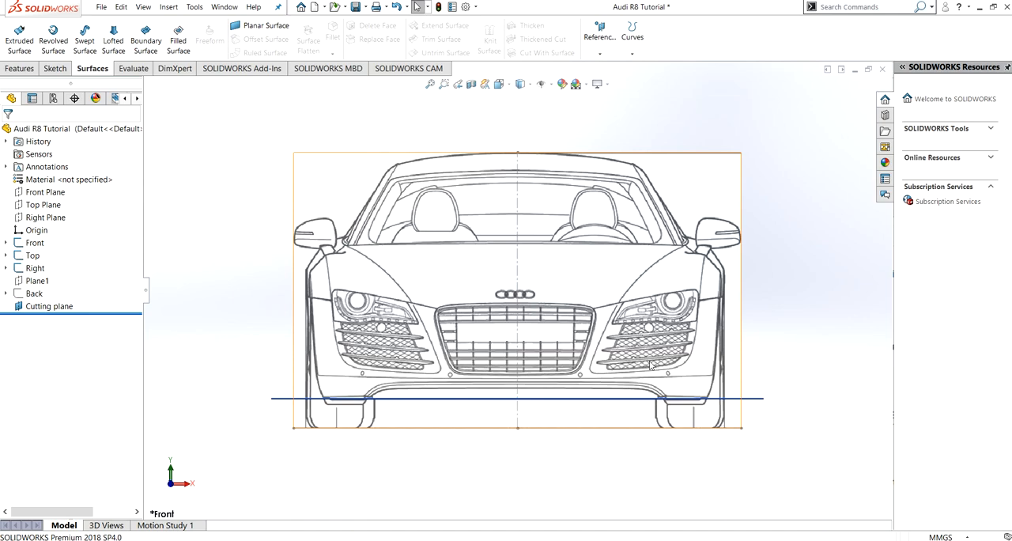
- Sketch a two-point spline about 1131 mm tall on the Front Plane, rising from the ground line along the car's outer side
click(49, 192)
click(62, 180)
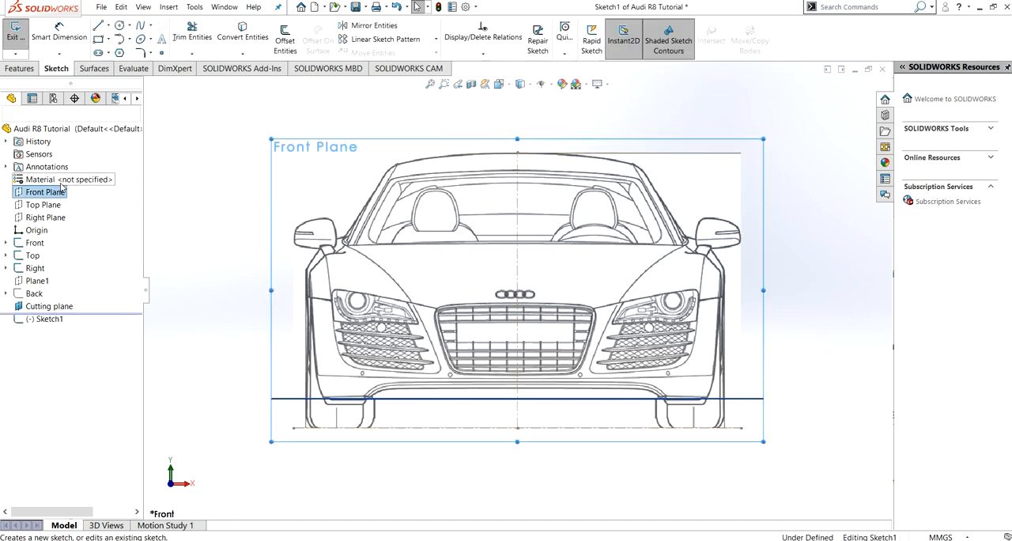
click(140, 26)
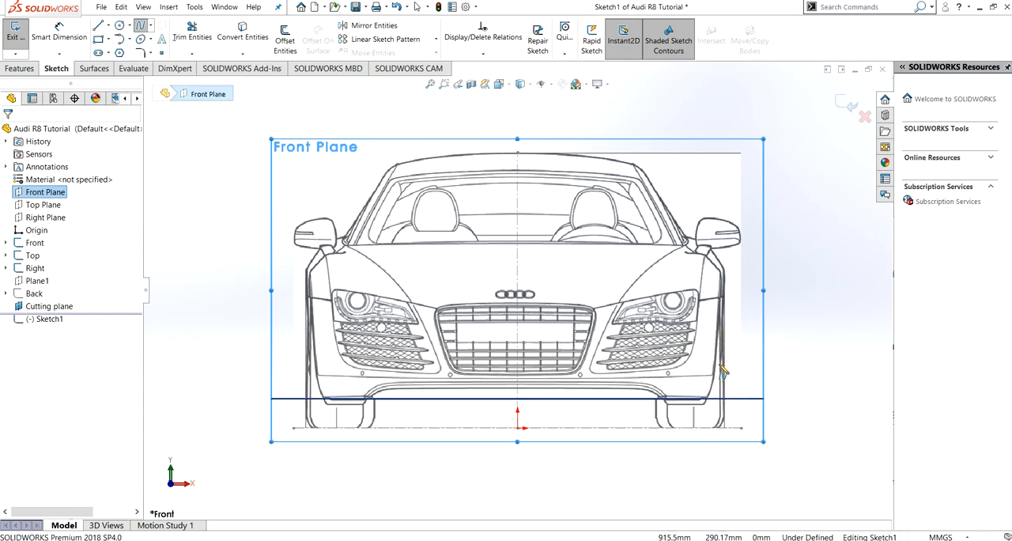
click(719, 428)
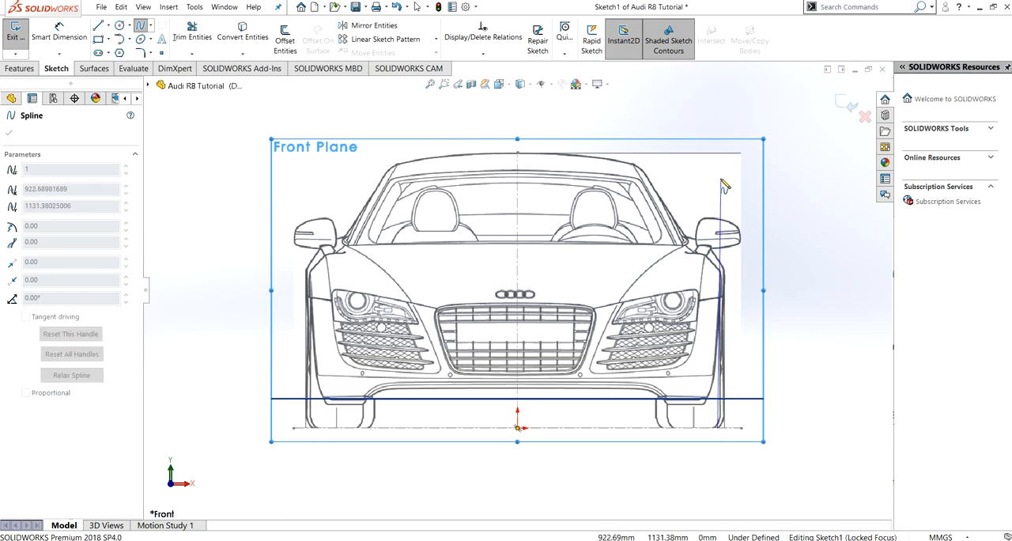
click(721, 178)
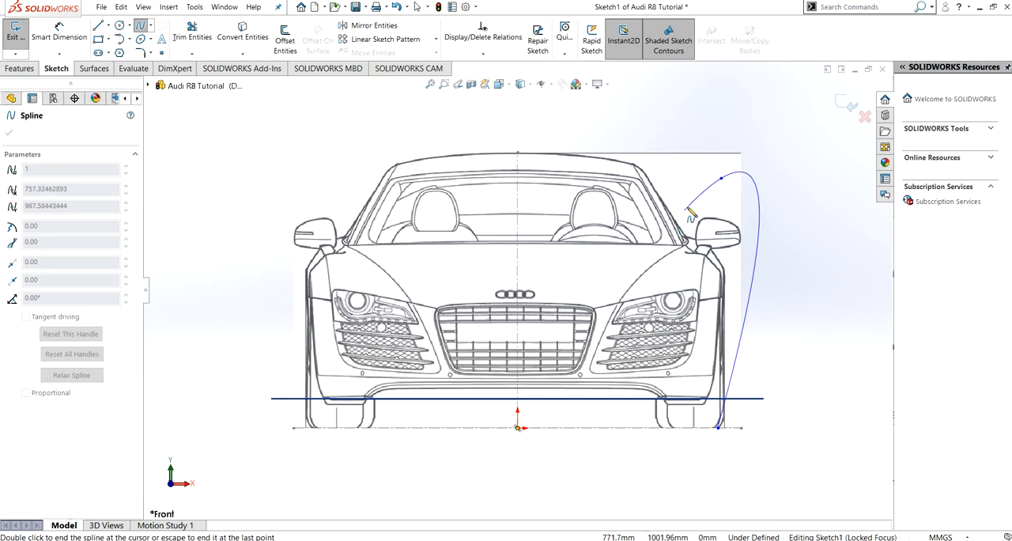
key(Escape)
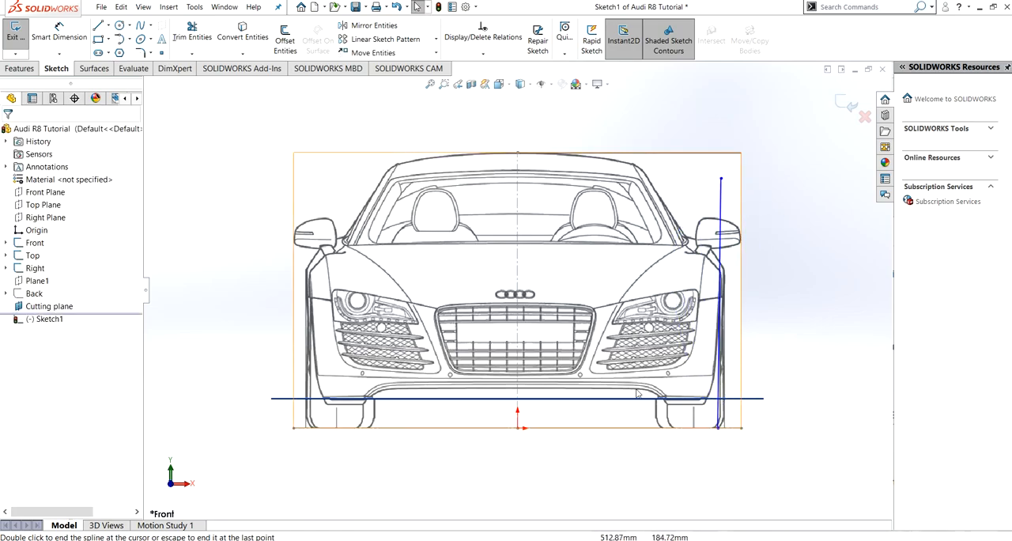
- Try to bow the spline outward with its upper tangent handle and undo the change
click(721, 227)
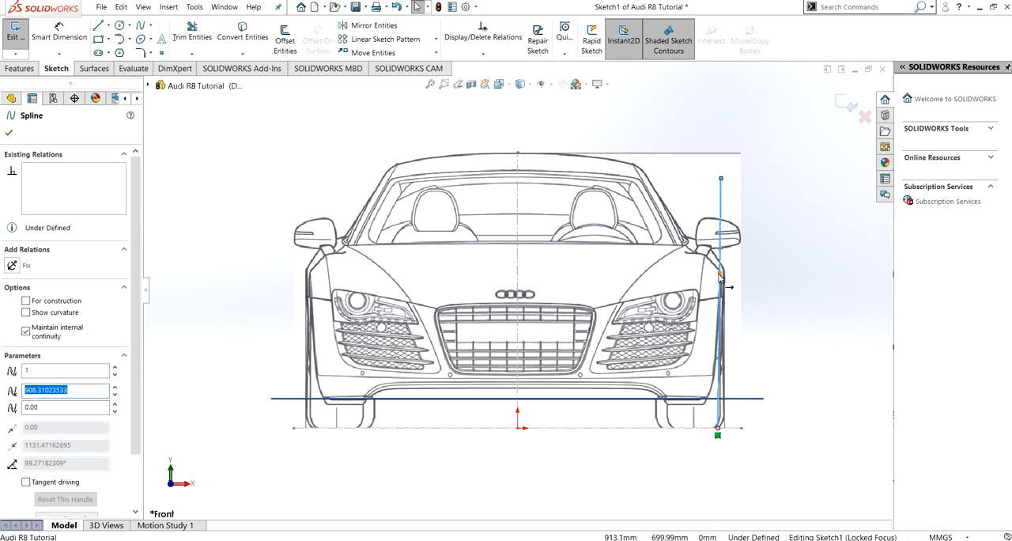
drag(719, 278, 777, 283)
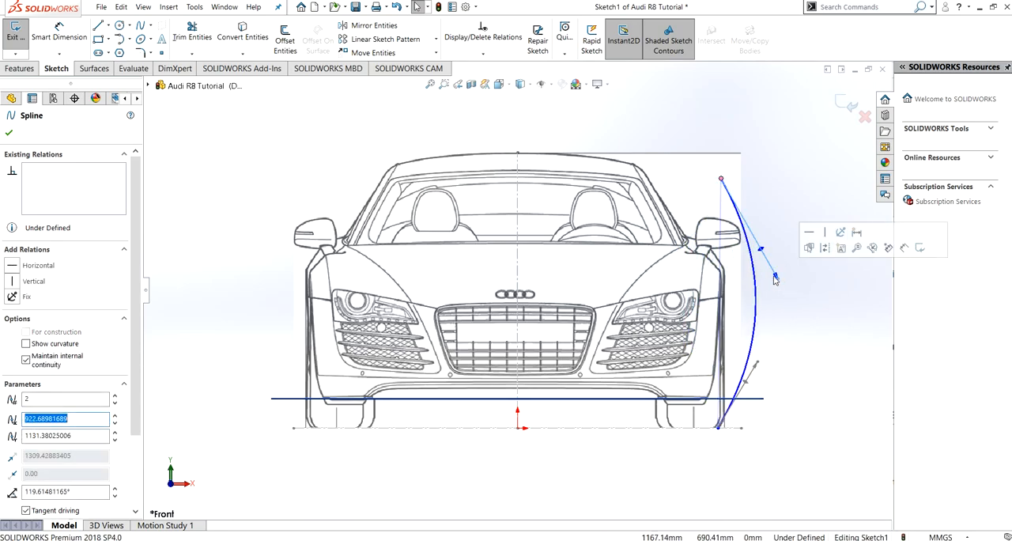
click(786, 305)
key(ctrl+z)
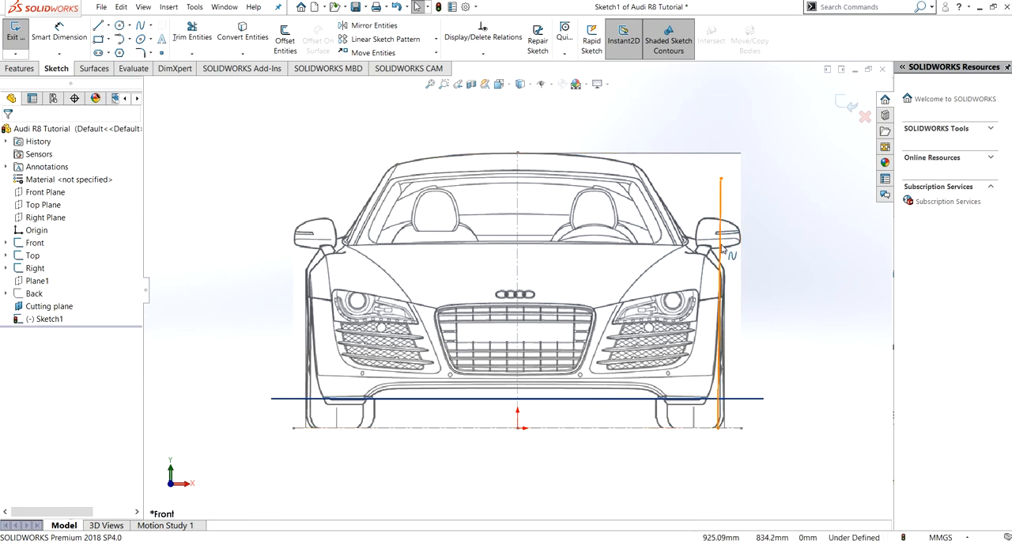
- Make the spline's upper tangent handle vertical and move its lower endpoint inward along the ground line to about 870 mm from the origin
click(720, 273)
click(720, 276)
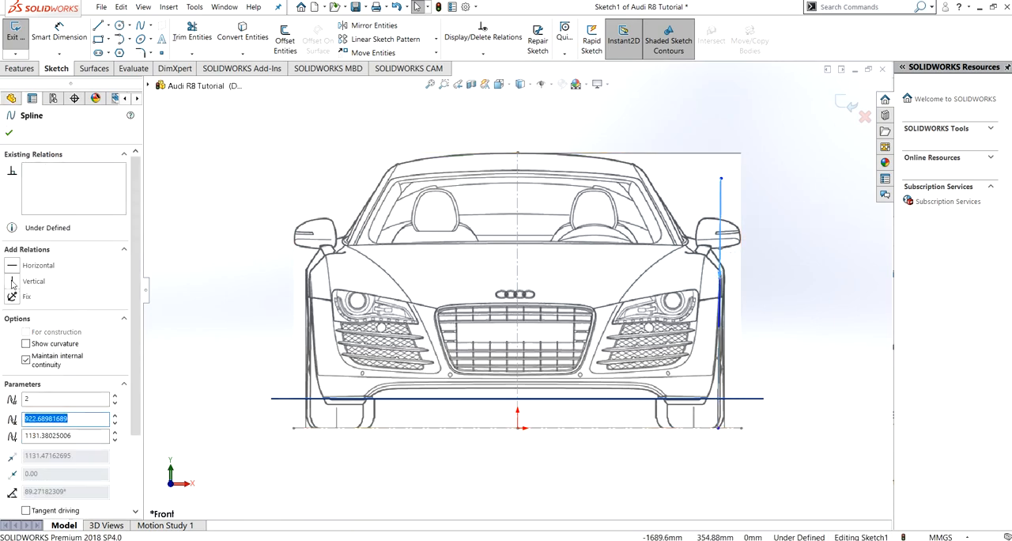
click(13, 281)
click(16, 136)
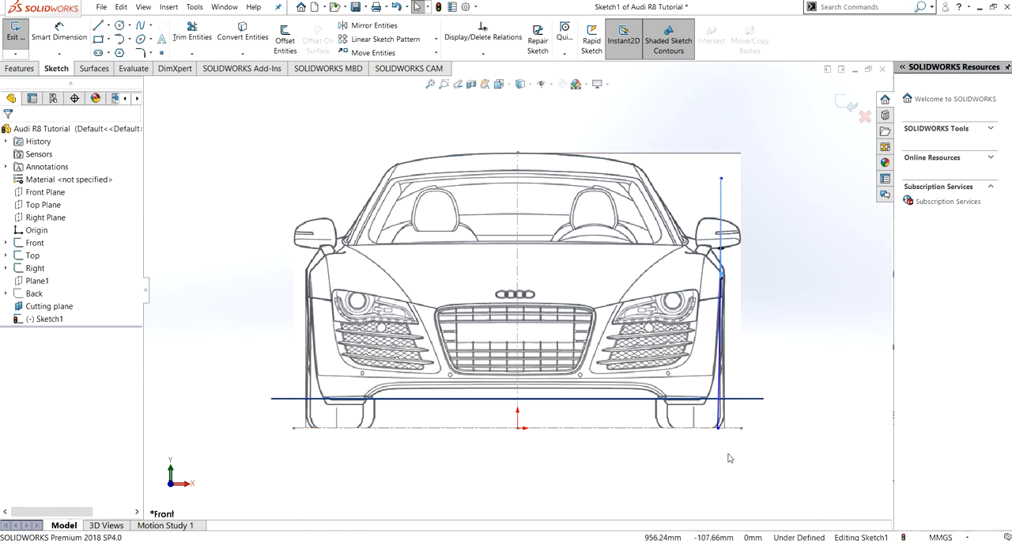
click(717, 428)
mouse_move(718, 429)
mouse_down()
mouse_move(686, 435)
mouse_move(743, 442)
mouse_move(709, 442)
mouse_up()
click(8, 134)
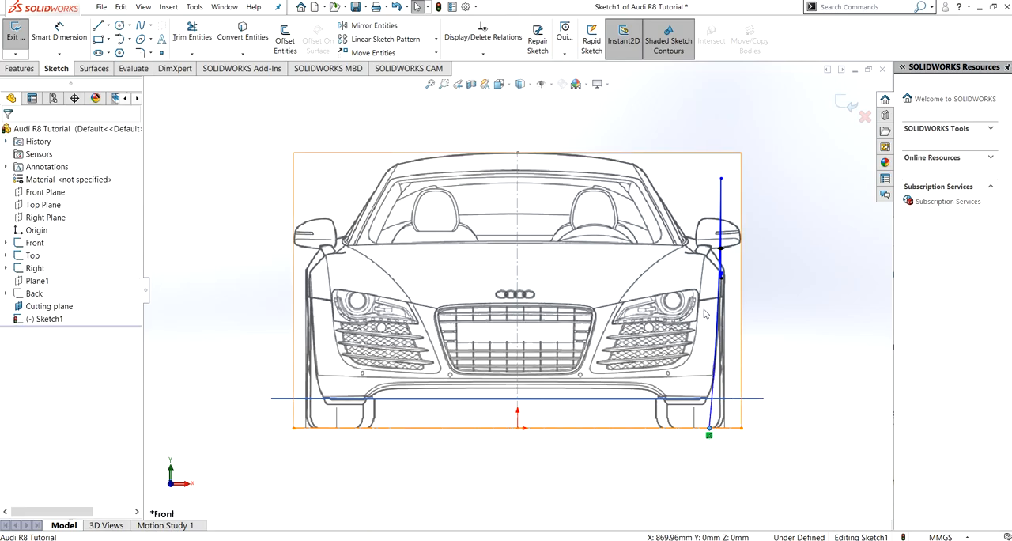
- Extrude the spline as a blind surface 1637 mm along the car's side toward the rear
middle_drag(778, 235, 680, 259)
scroll(350, 374, down, 3)
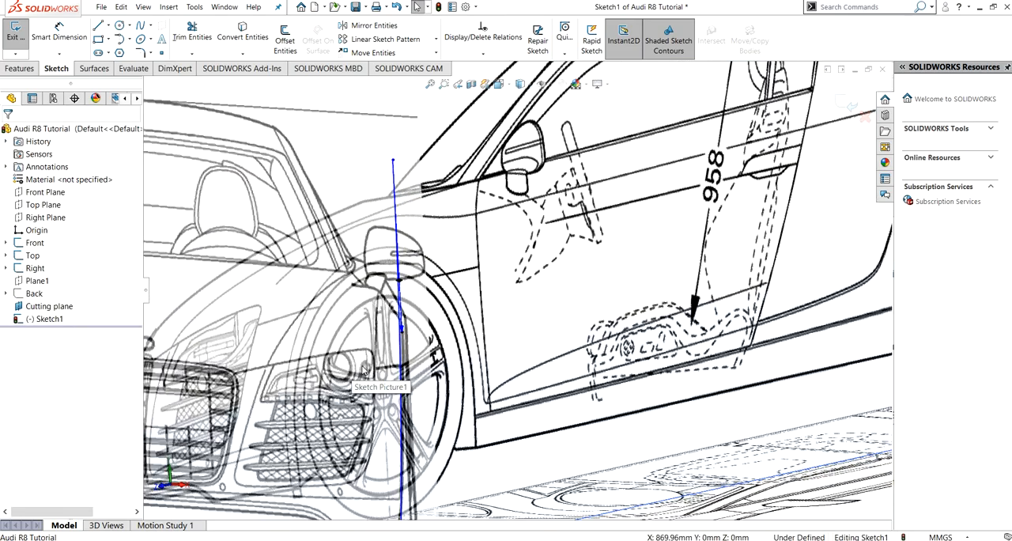
scroll(351, 374, up, 5)
middle_drag(552, 268, 538, 281)
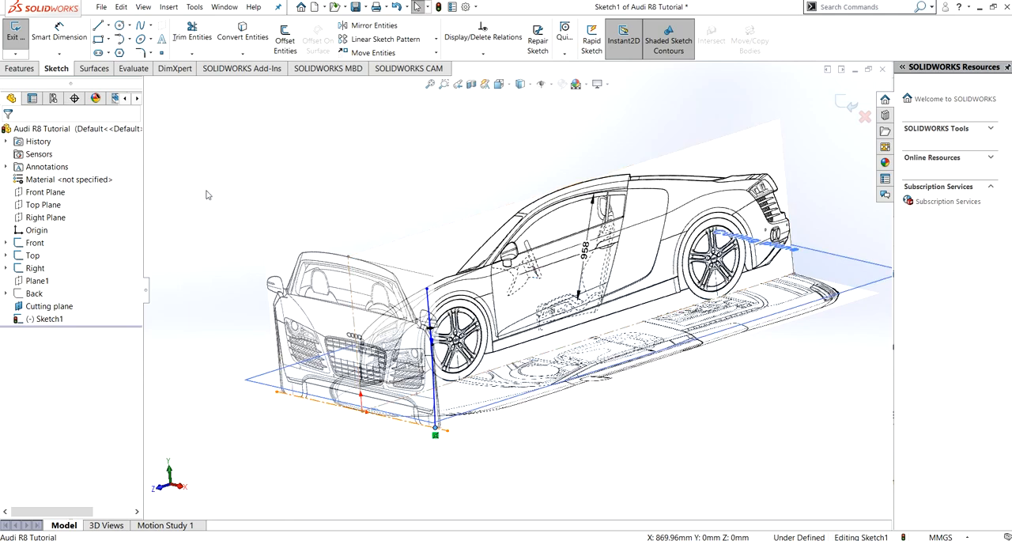
click(94, 68)
click(19, 36)
drag(425, 361, 561, 340)
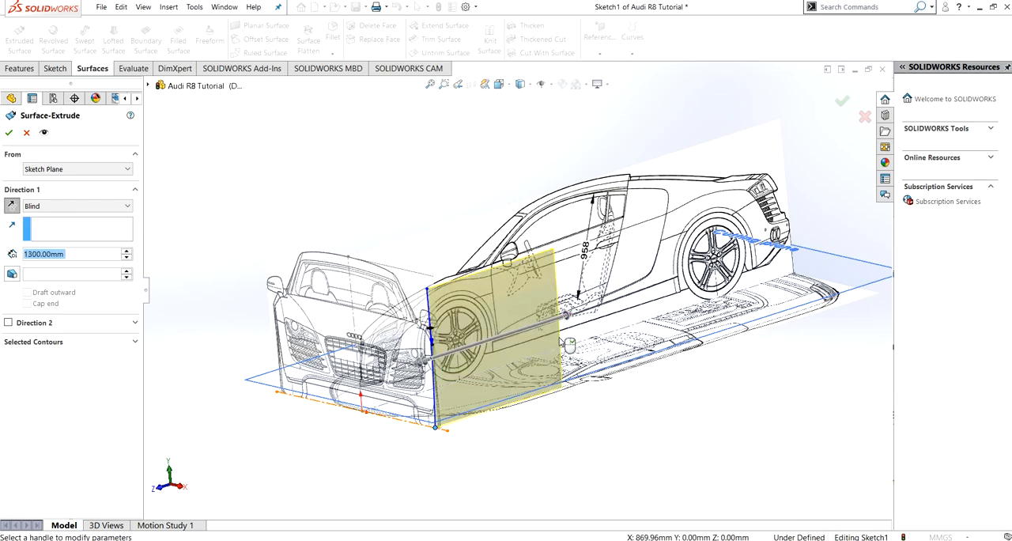
middle_drag(614, 306, 565, 290)
drag(471, 296, 514, 295)
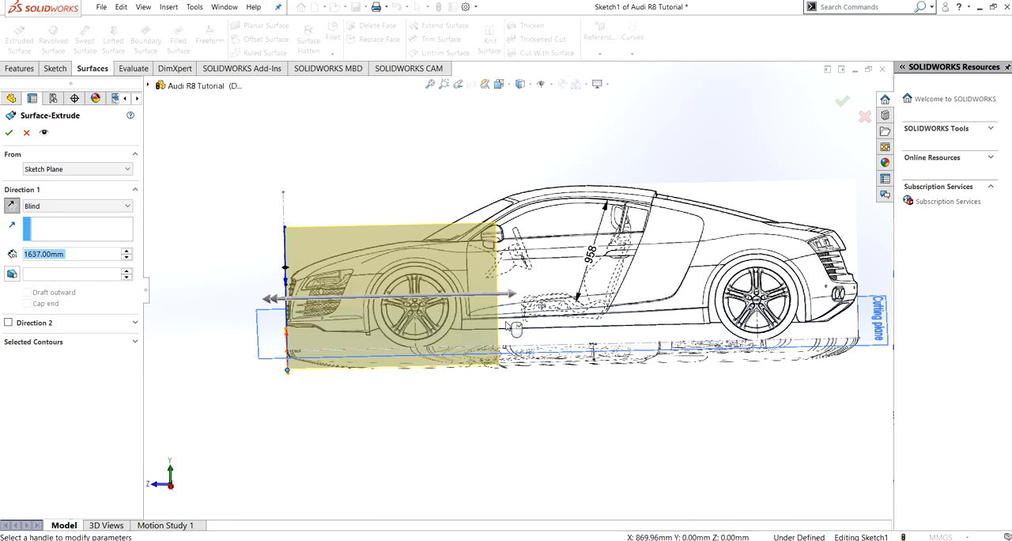
mouse_move(469, 390)
middle_down()
mouse_move(456, 362)
mouse_move(465, 387)
middle_up()
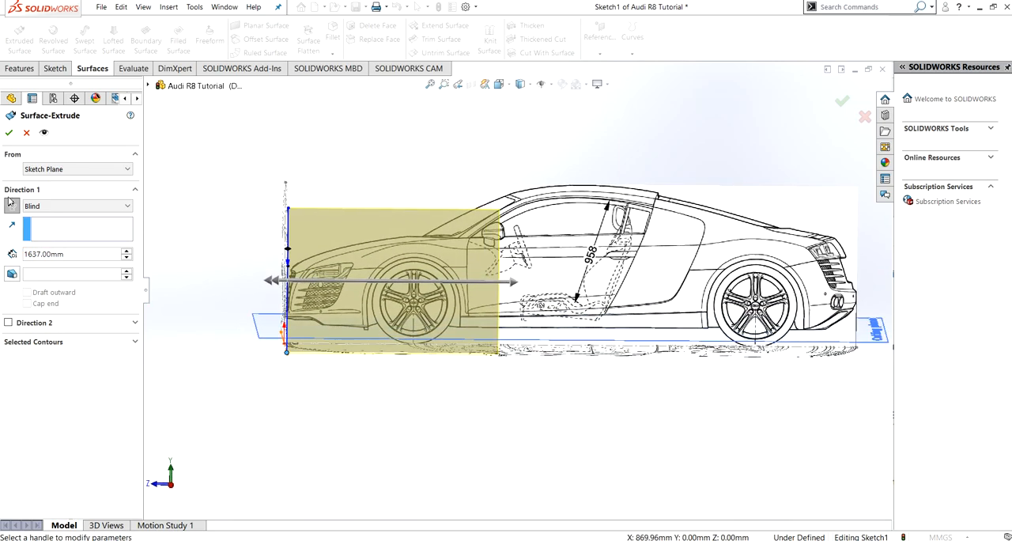
click(9, 132)
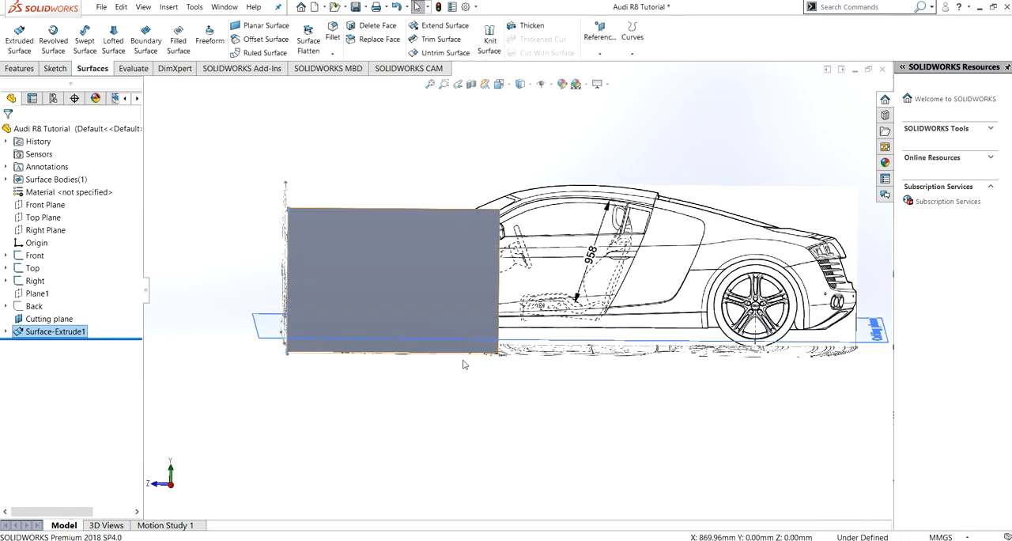
- Show the model in the right view with wireframe display
click(641, 220)
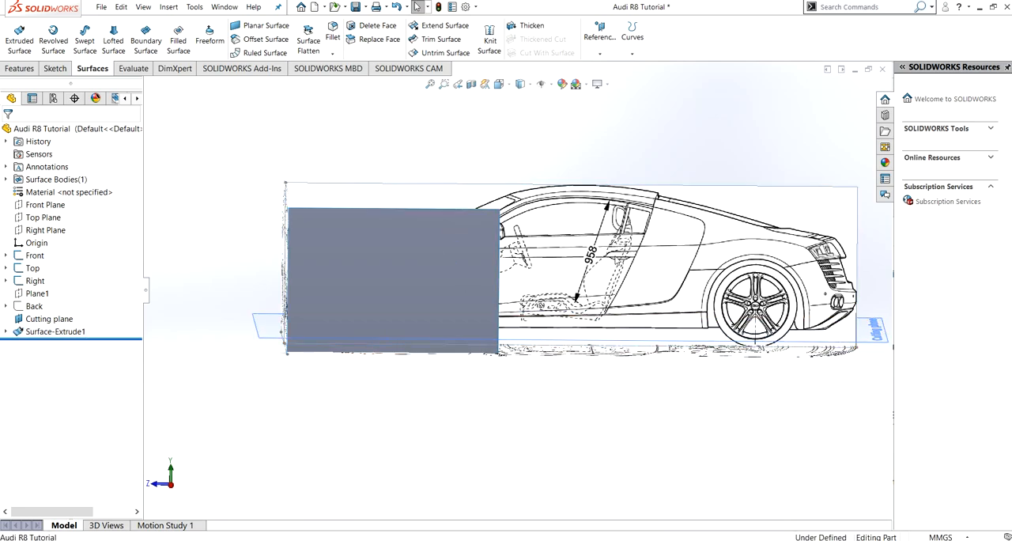
key(ctrl+4)
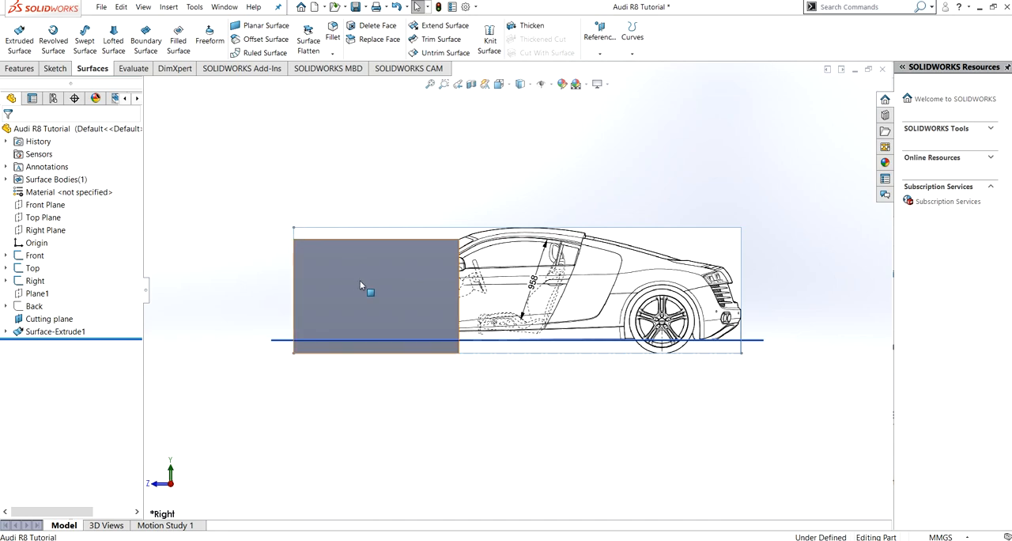
click(528, 87)
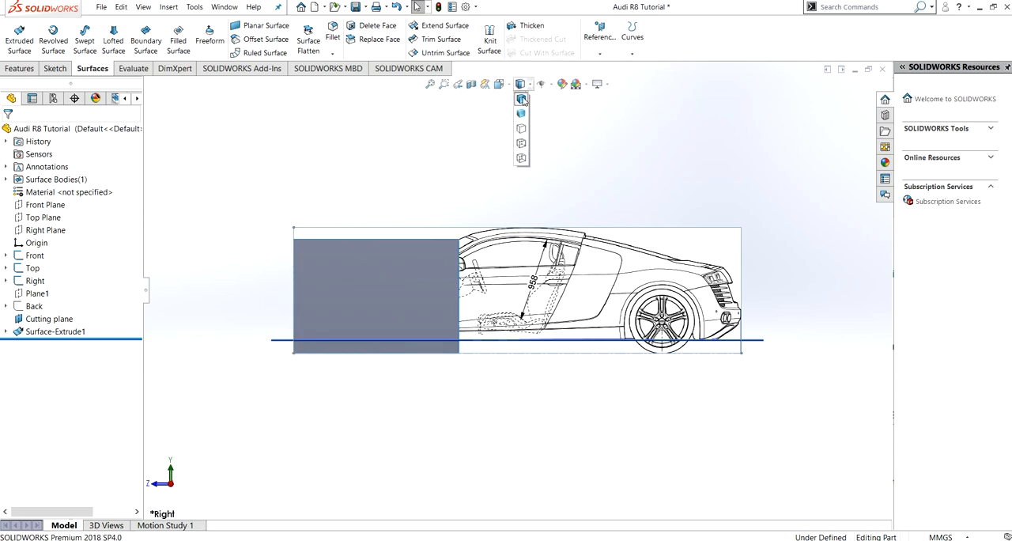
click(522, 159)
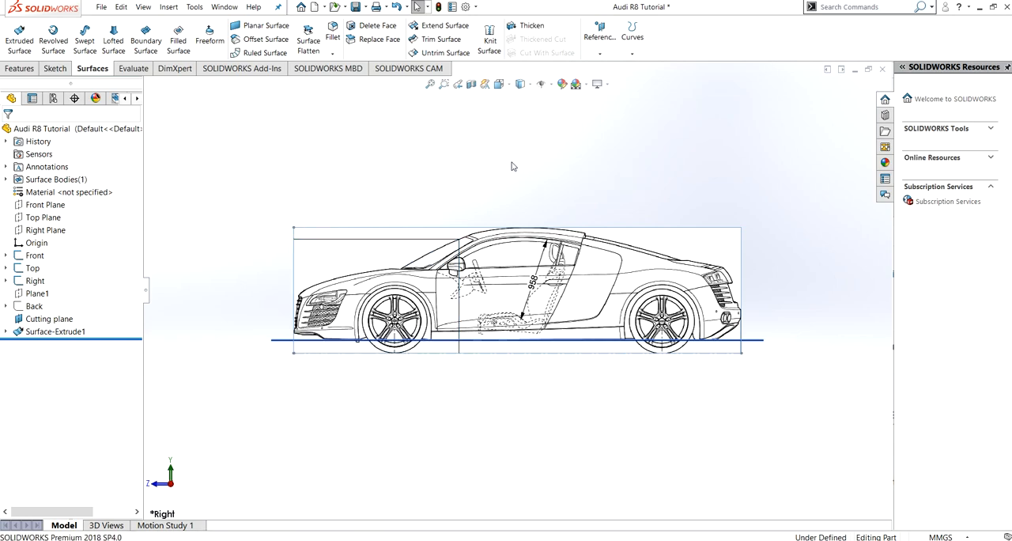
- On the Right Plane, sketch a spline over the front wheel arch, starting and ending on the ground line either side of the wheel
scroll(434, 314, down, 5)
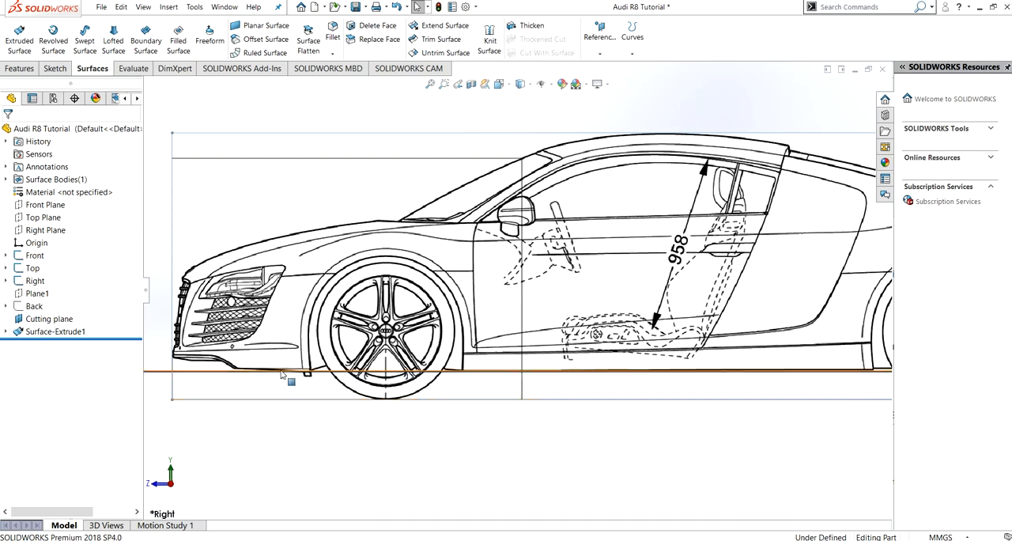
click(56, 234)
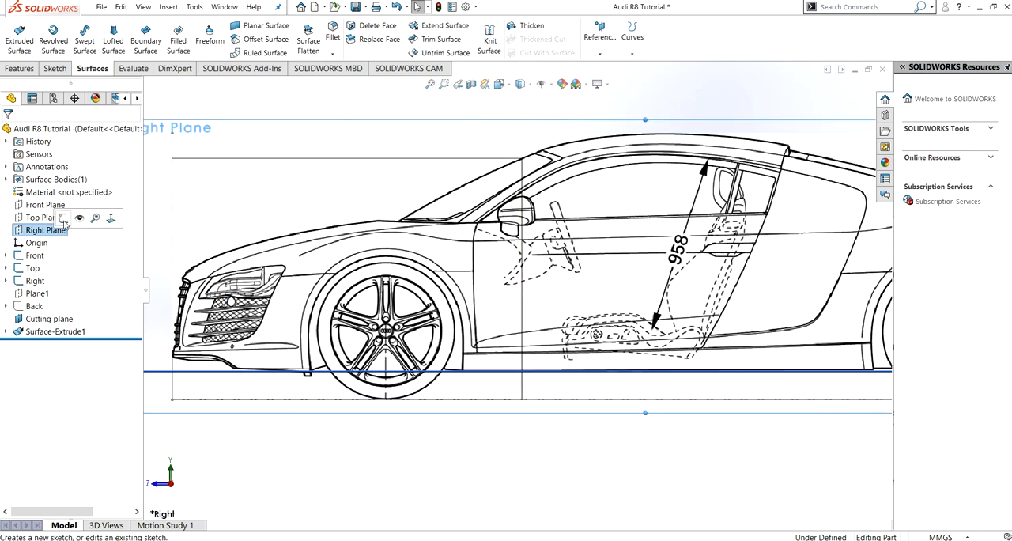
click(66, 224)
click(141, 26)
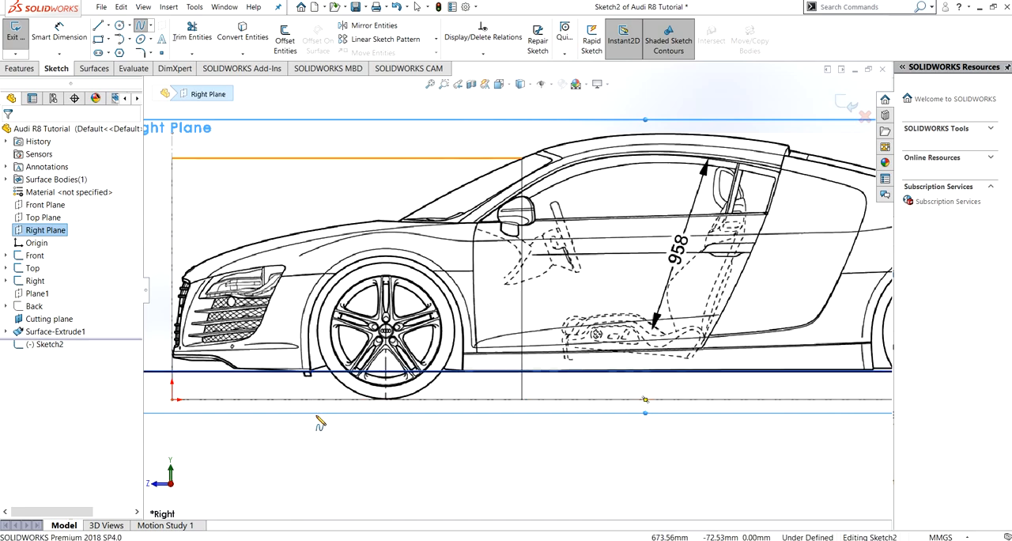
click(313, 371)
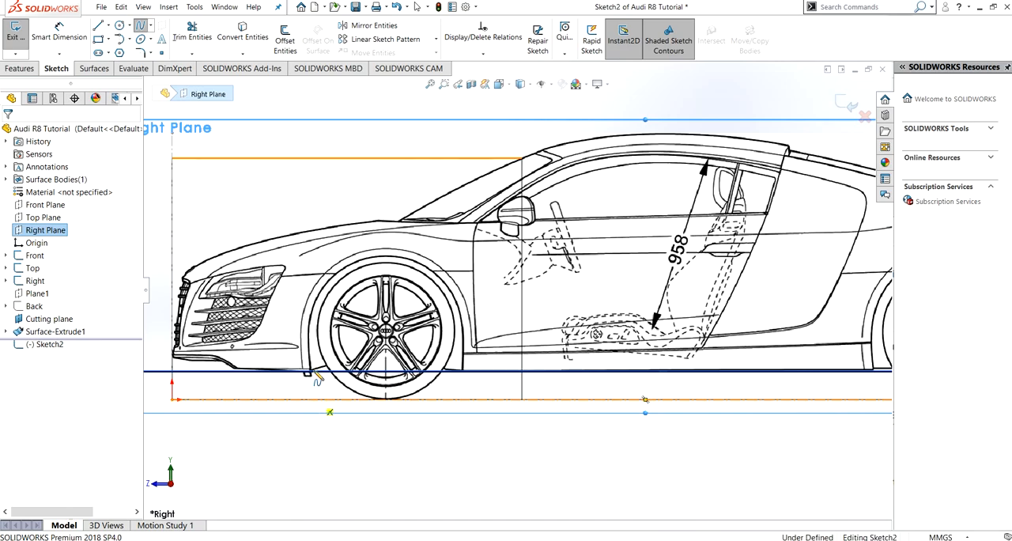
click(314, 399)
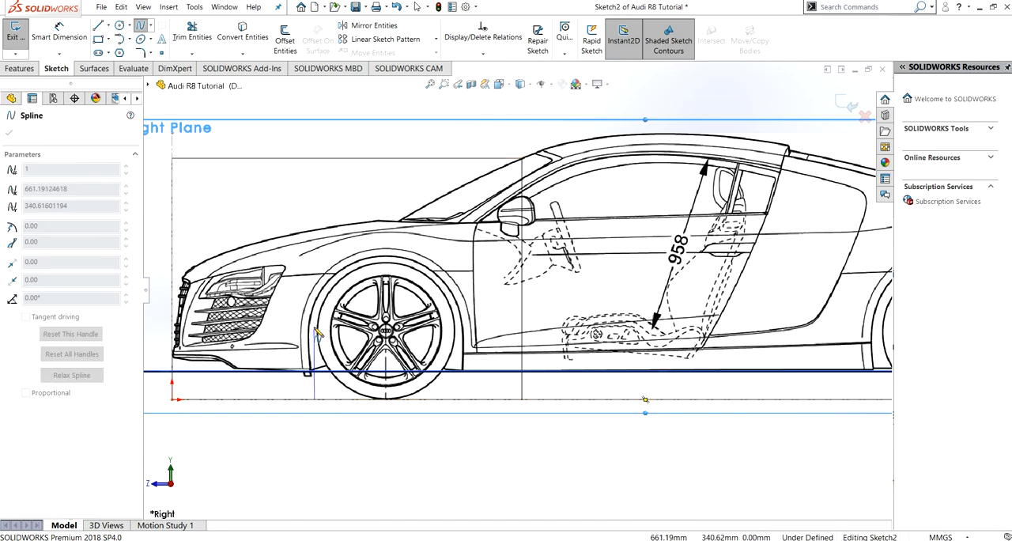
click(324, 287)
click(354, 263)
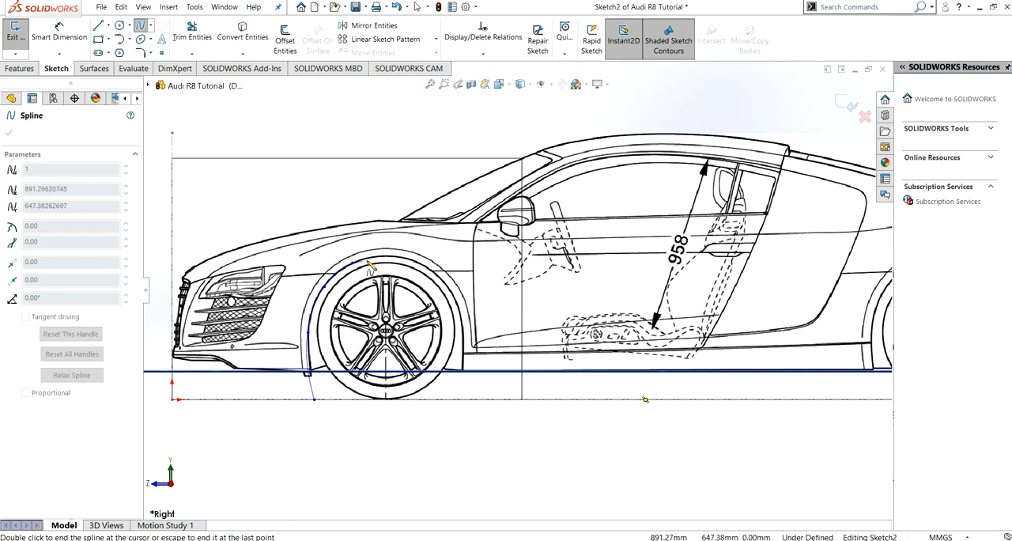
click(404, 258)
click(436, 273)
click(458, 306)
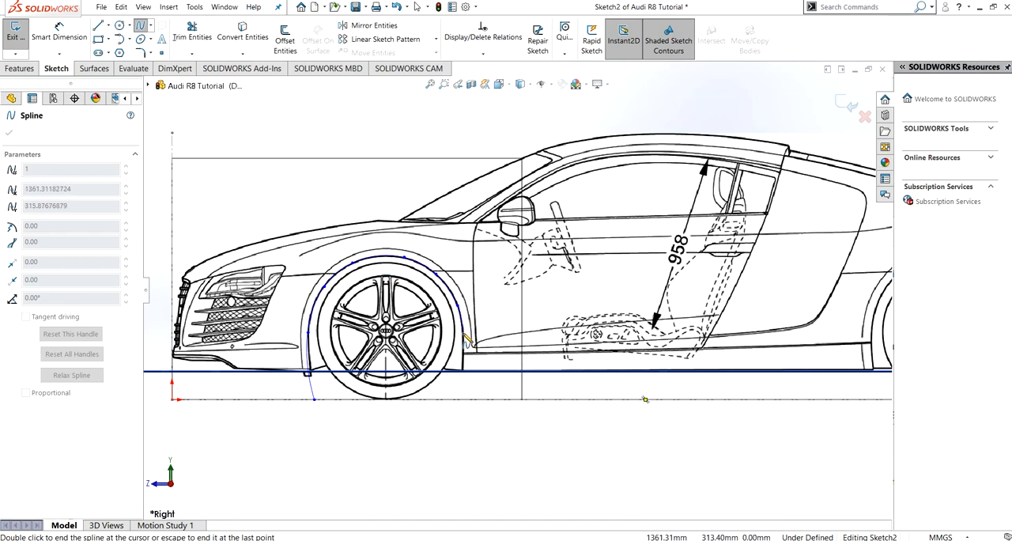
click(463, 337)
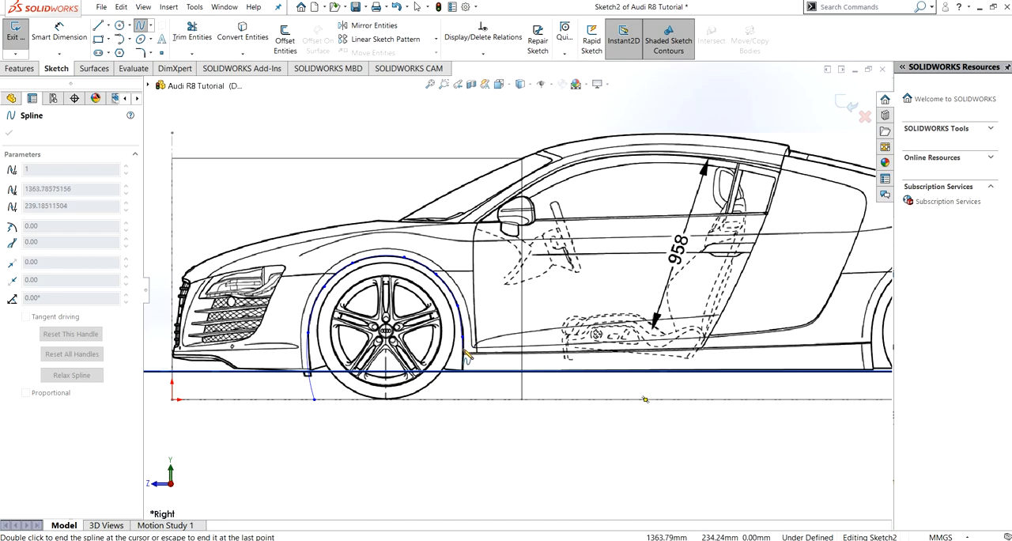
click(462, 400)
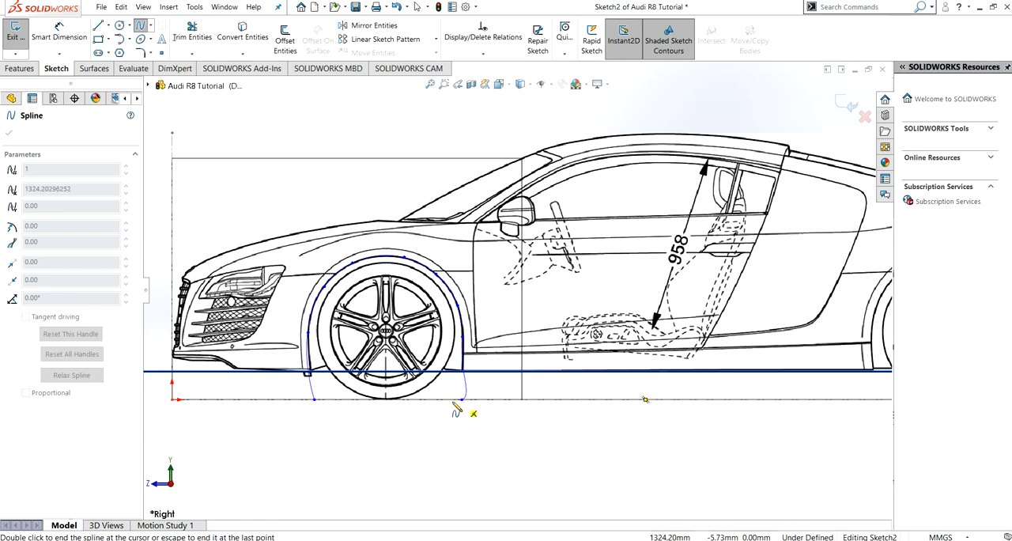
key(Escape)
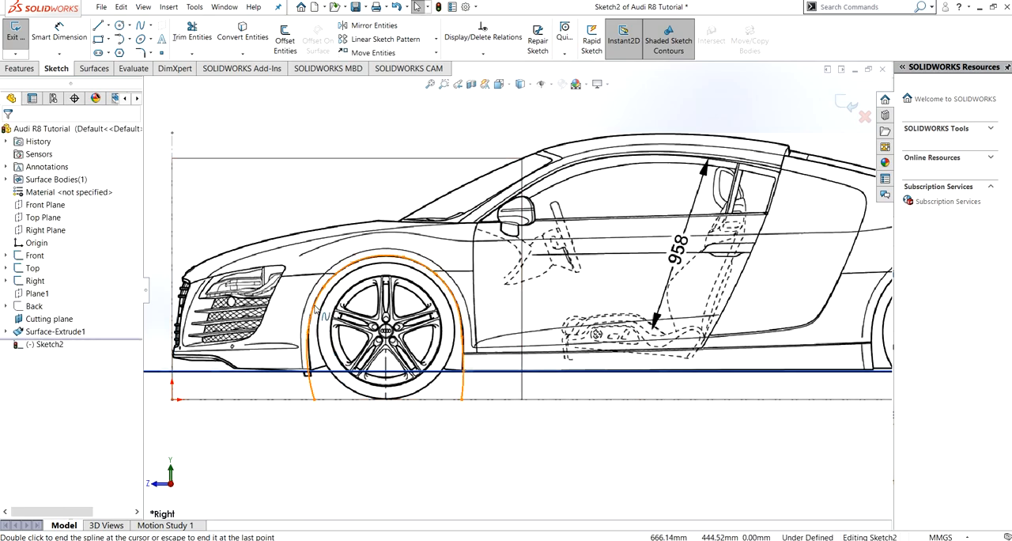
- Offset the wheel-arch spline 35 mm outward, reversing the offset direction
click(316, 308)
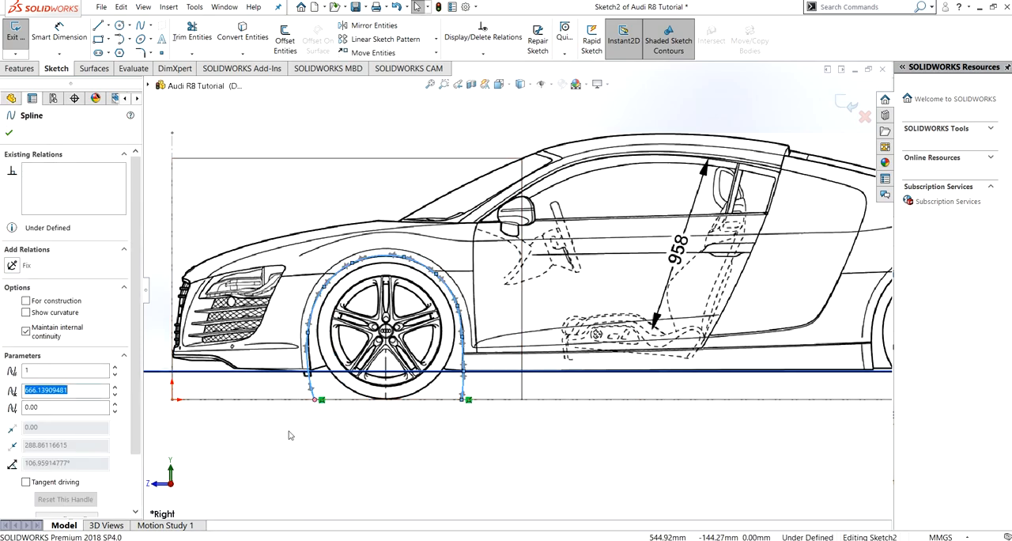
click(286, 35)
text(35)
key(Return)
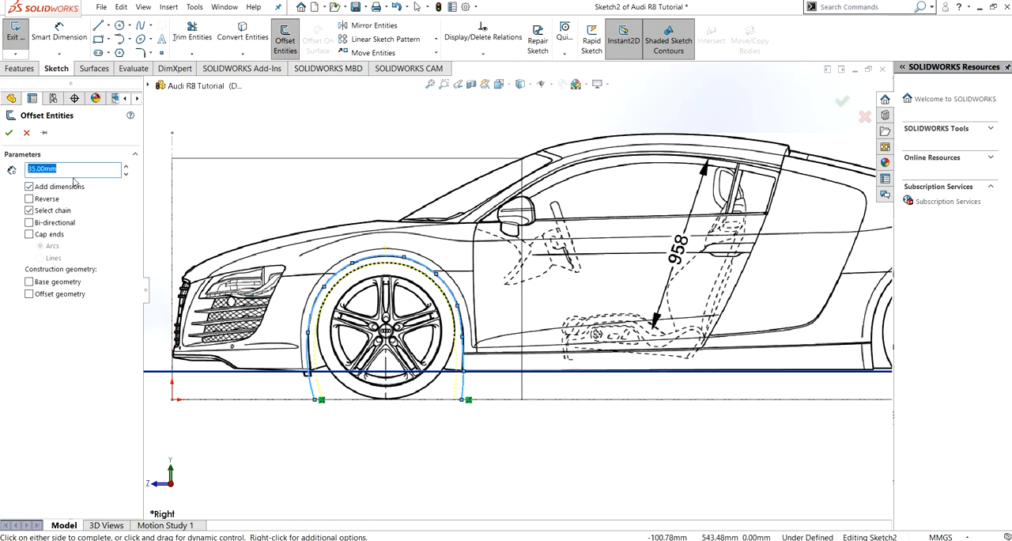
click(30, 199)
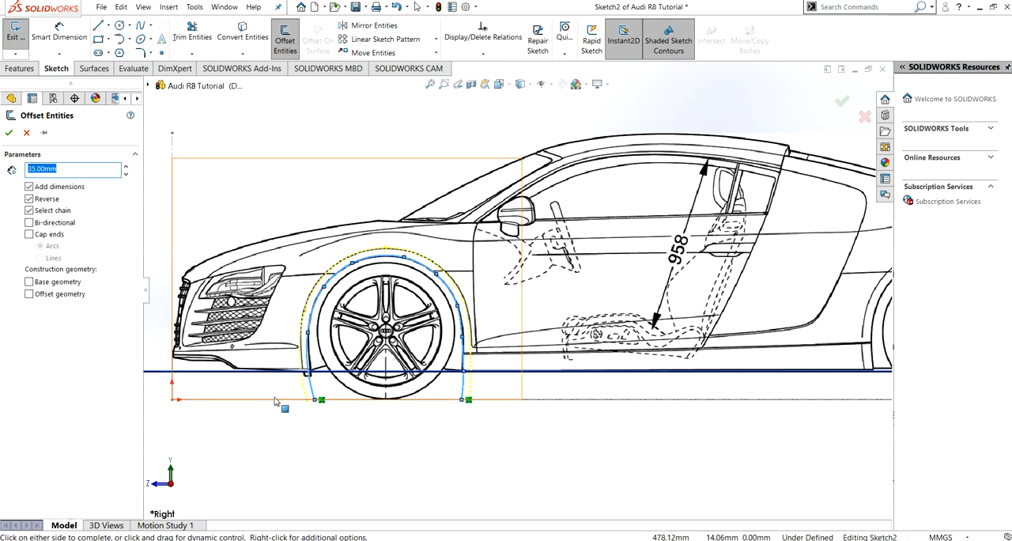
click(10, 134)
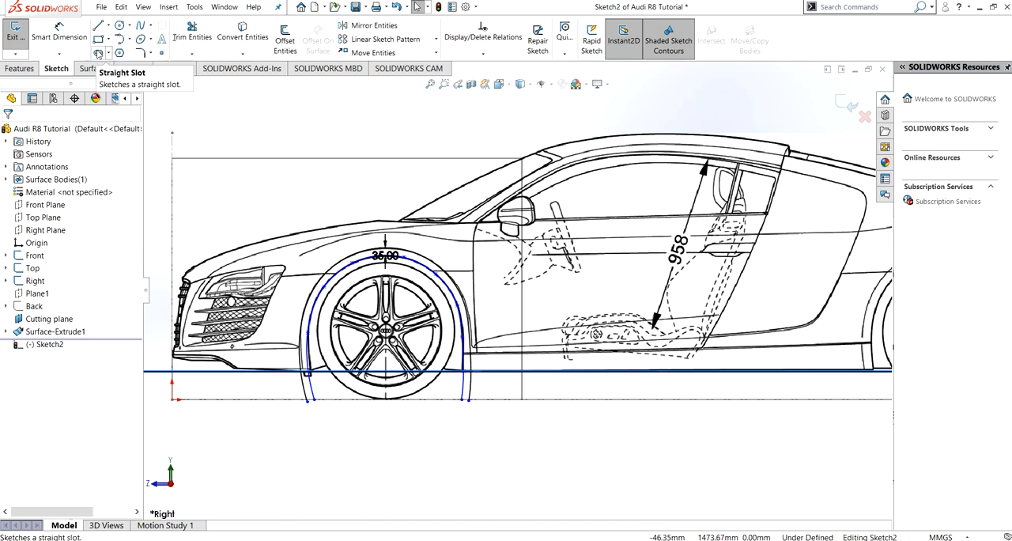
- Draw horizontal lines along the ground from both spline ends past the offset curve, making the front one about 119 mm long
click(99, 26)
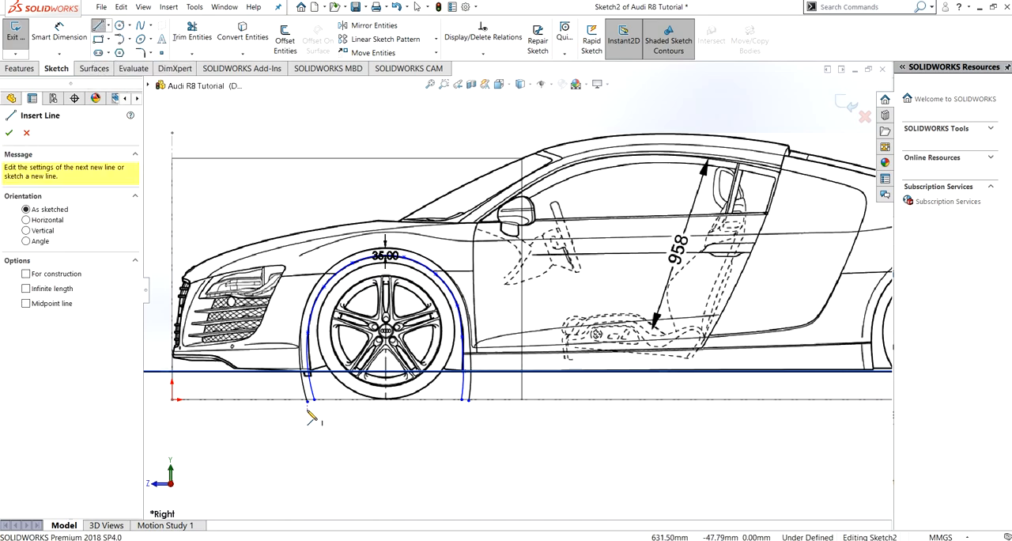
click(309, 401)
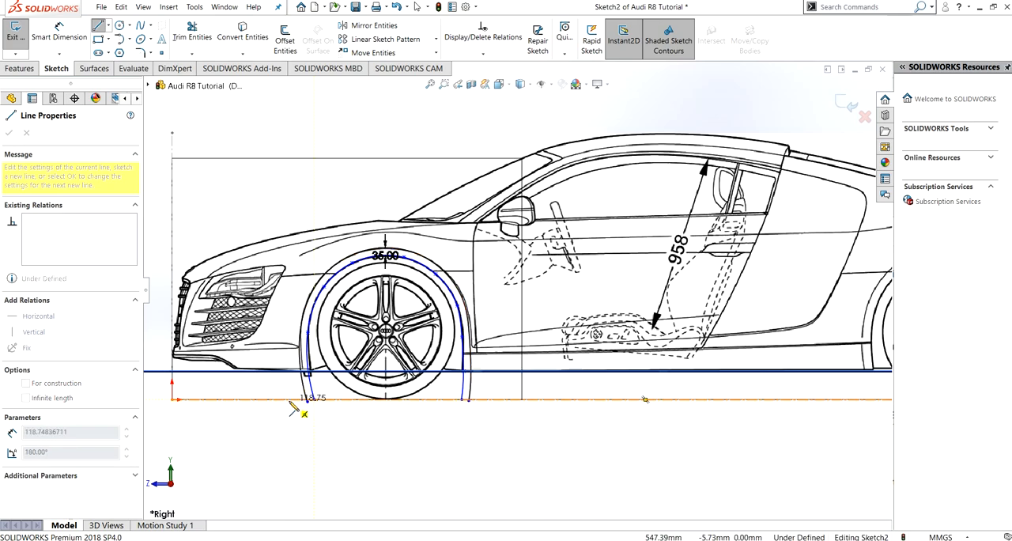
key(Escape)
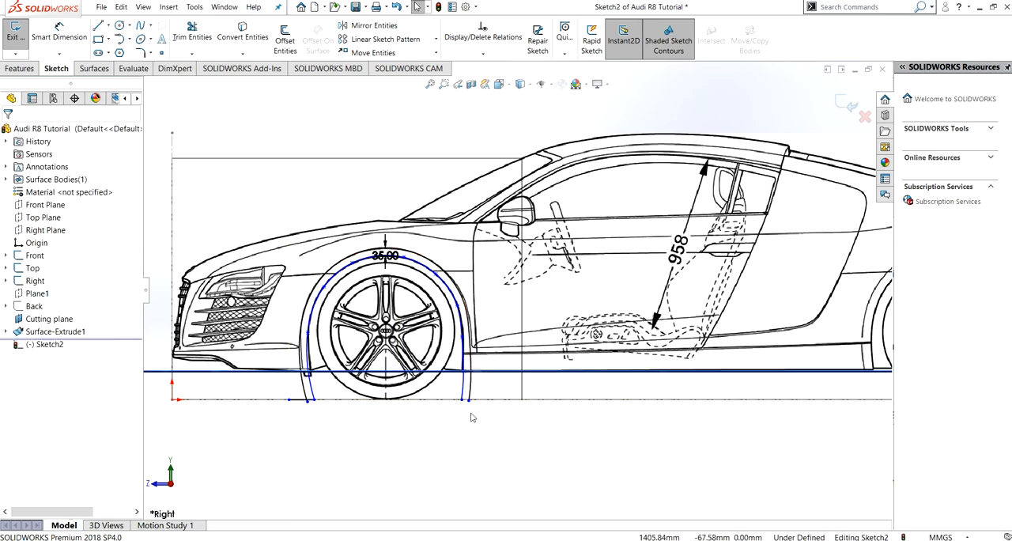
click(103, 27)
click(472, 411)
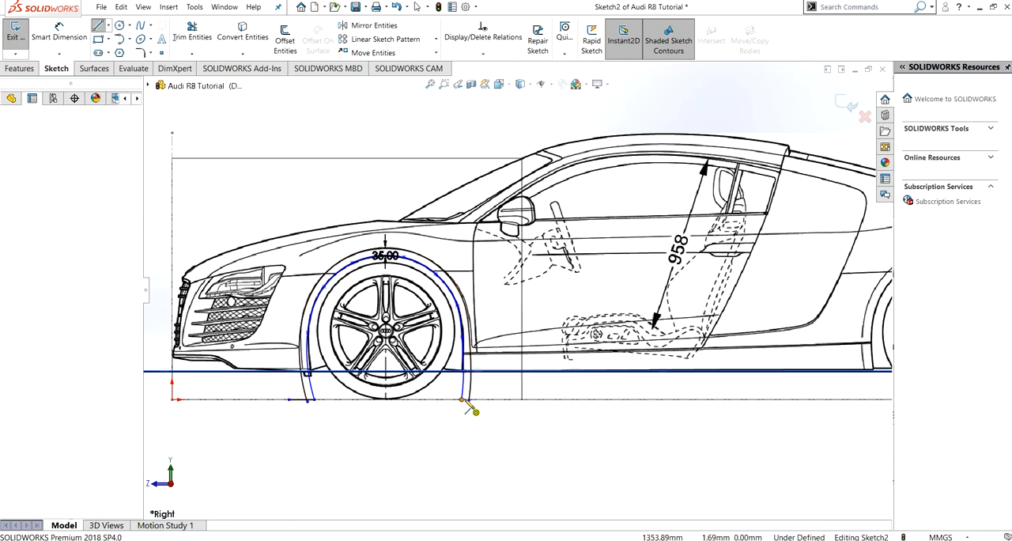
key(Escape)
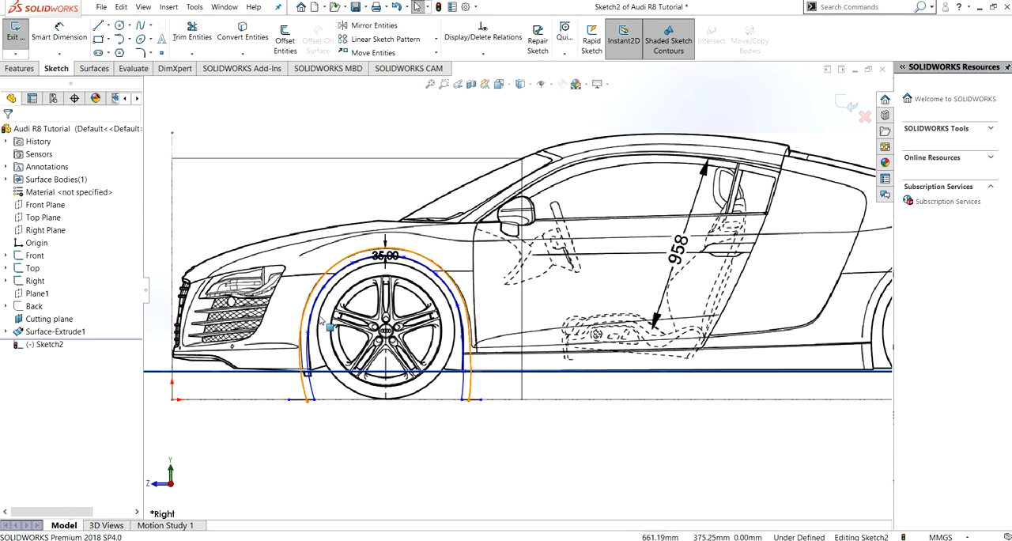
- Trim the overhanging line ends and the offset curve's tips below the ground line at both feet of the wheel arch
click(193, 33)
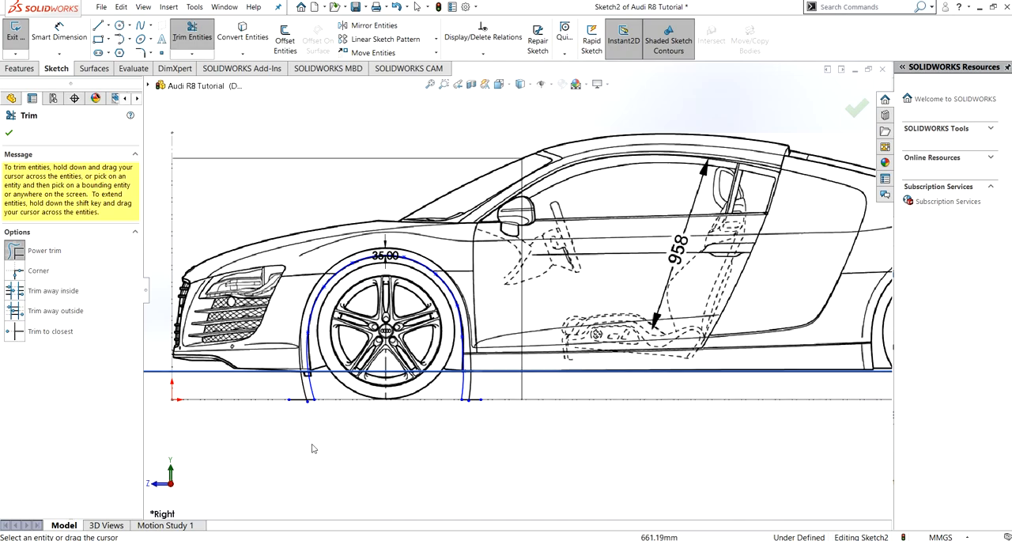
drag(293, 397, 296, 411)
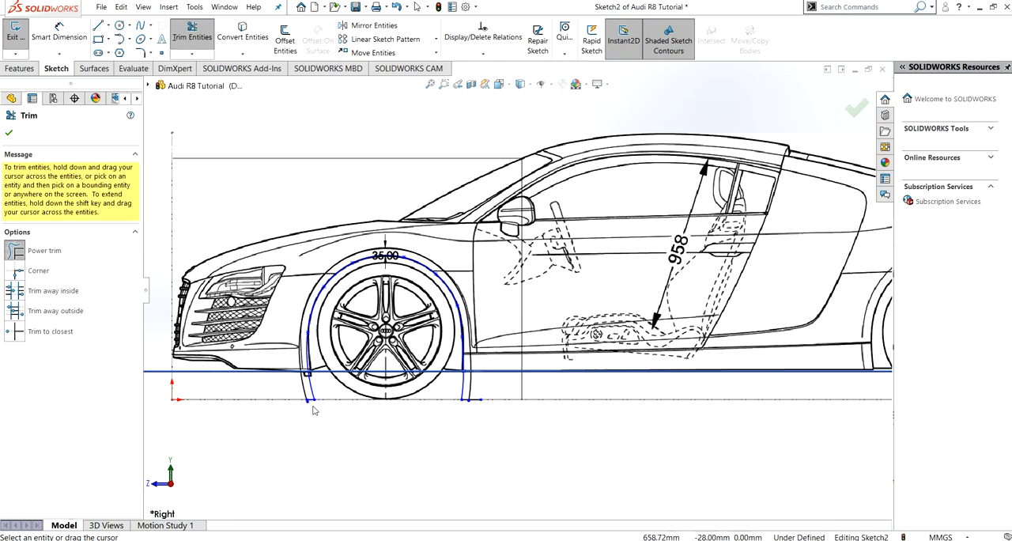
scroll(316, 409, up, 3)
scroll(424, 335, down, 3)
scroll(387, 369, down, 5)
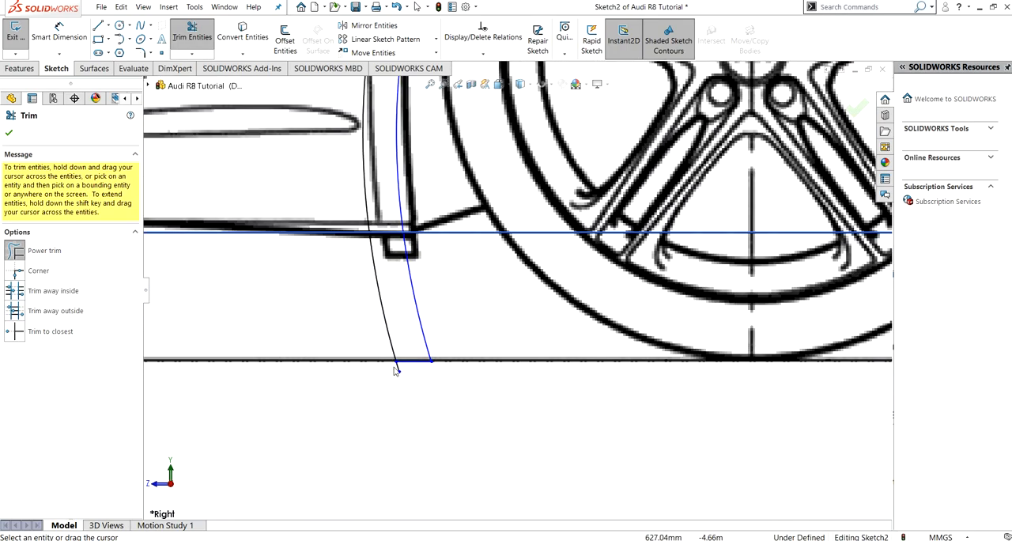
scroll(486, 400, up, 10)
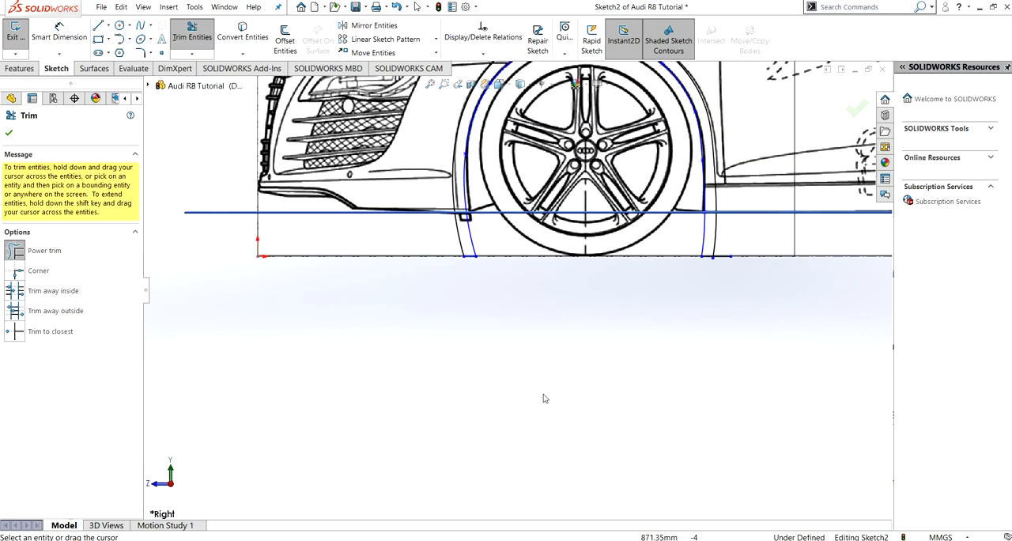
scroll(554, 340, up, 3)
scroll(520, 384, down, 1)
scroll(540, 353, up, 4)
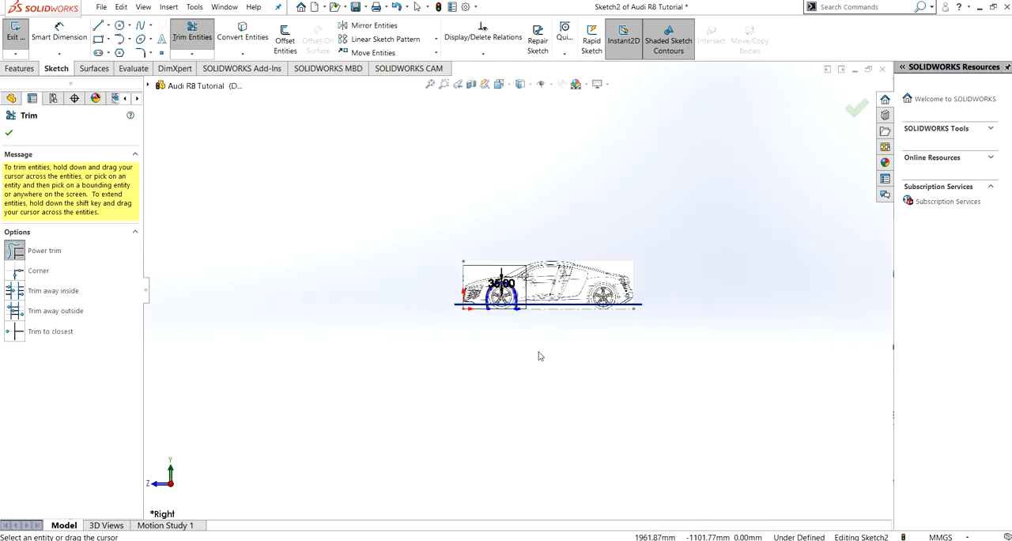
scroll(506, 253, down, 4)
scroll(469, 198, down, 6)
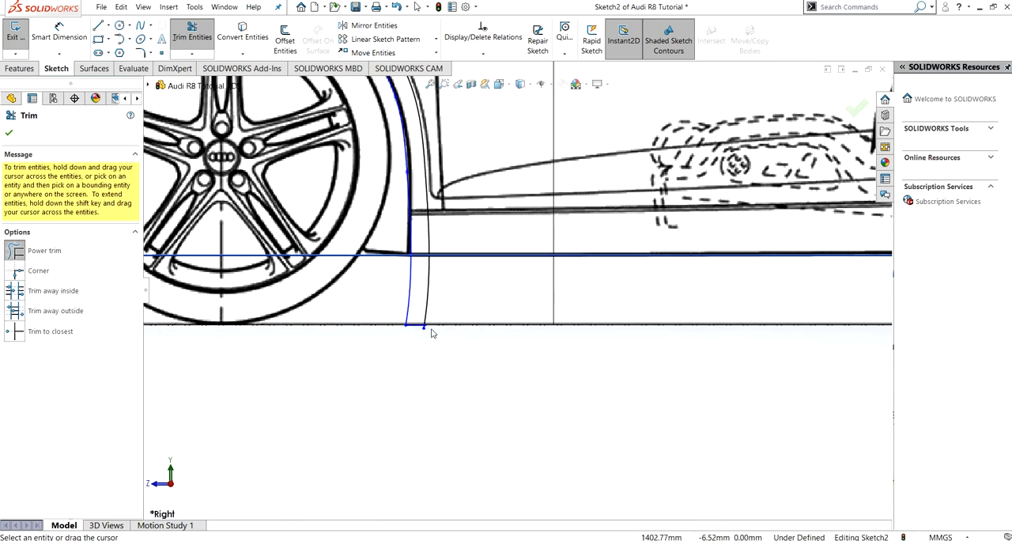
scroll(435, 324, down, 3)
scroll(475, 298, down, 2)
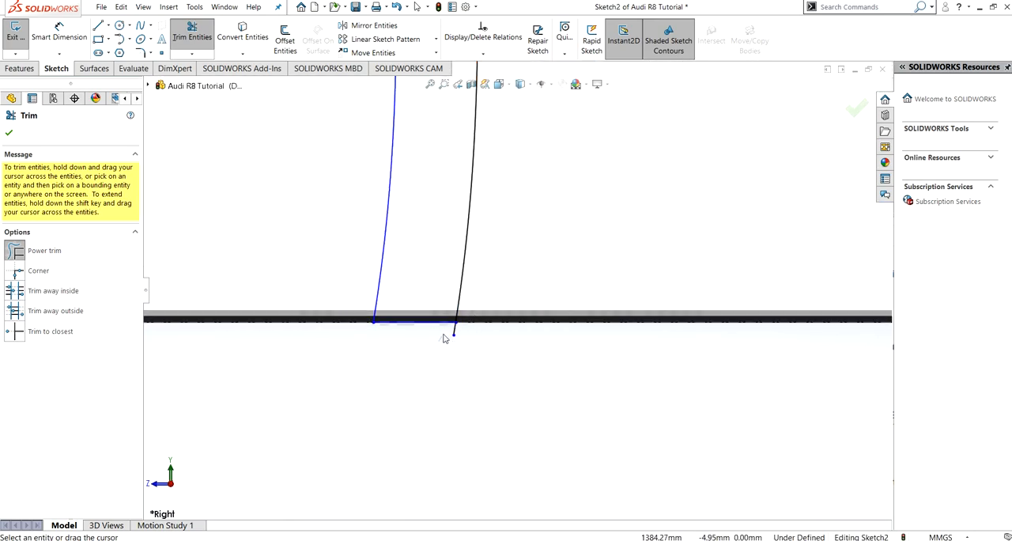
scroll(398, 385, up, 6)
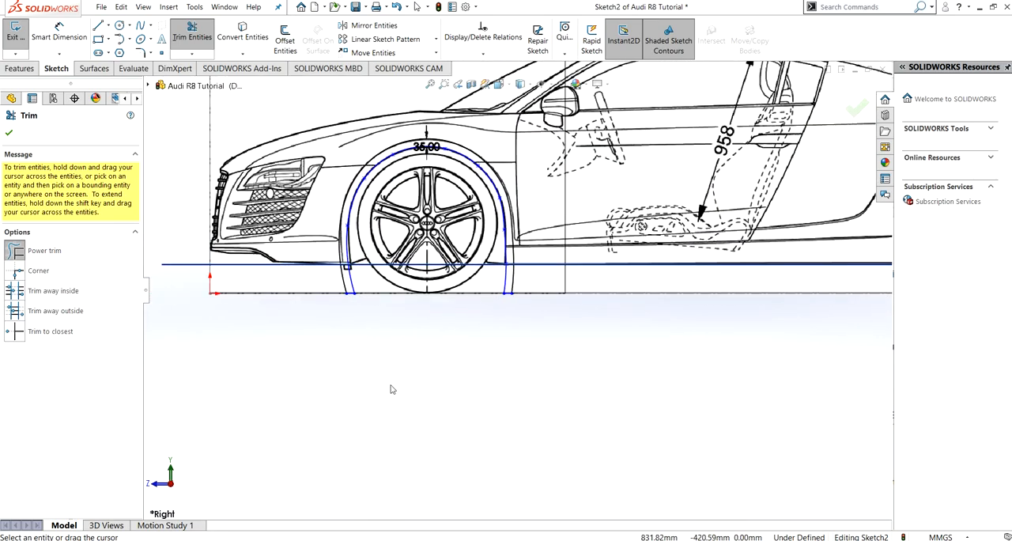
scroll(378, 242, up, 5)
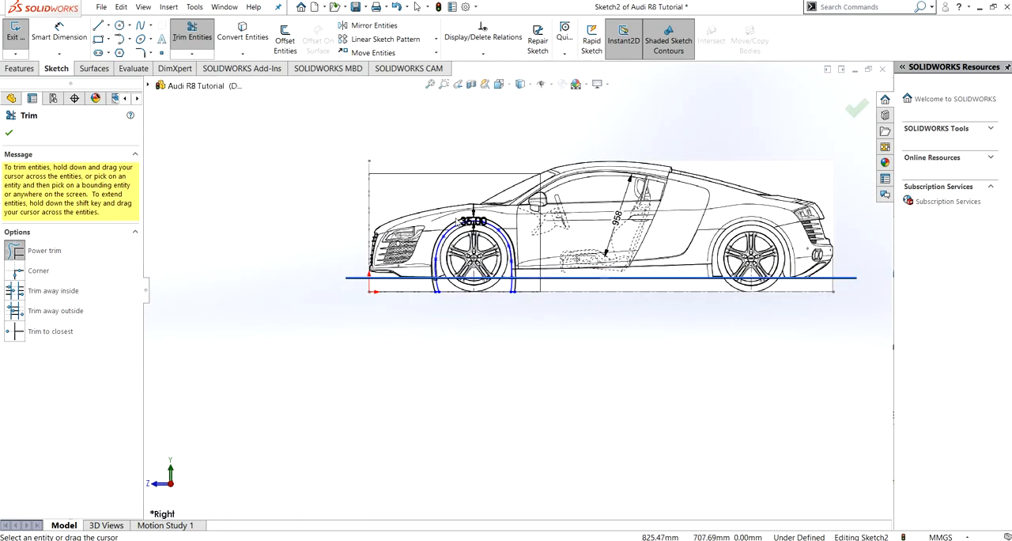
click(9, 135)
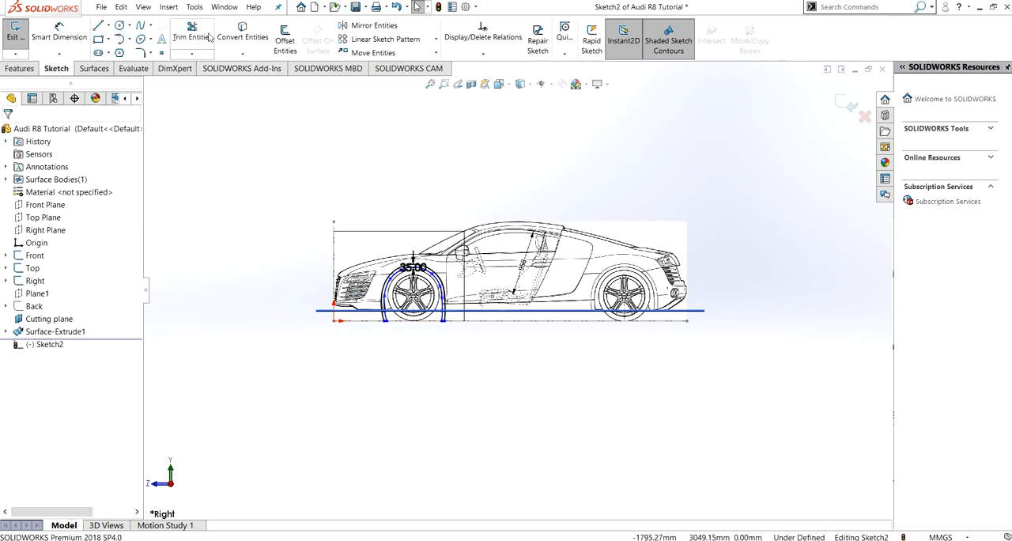
- Switch the model to a shaded display and exit the wheel-arch sketch in an angled view
click(528, 86)
click(525, 100)
middle_drag(287, 237, 316, 260)
click(21, 39)
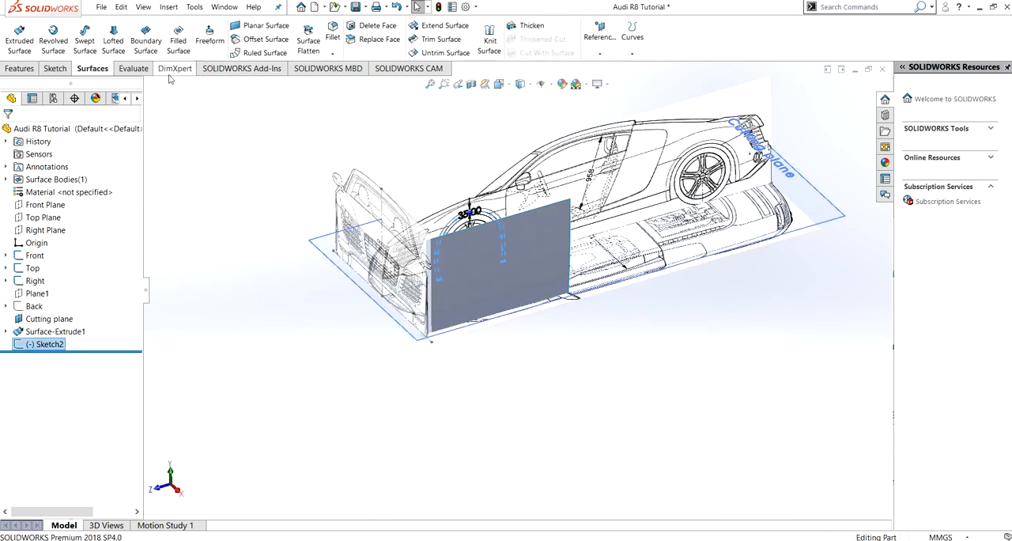
- Trim the extruded side surface with Sketch2 using the Standard trim type, keeping only the narrow strip around the front wheel arch
click(434, 40)
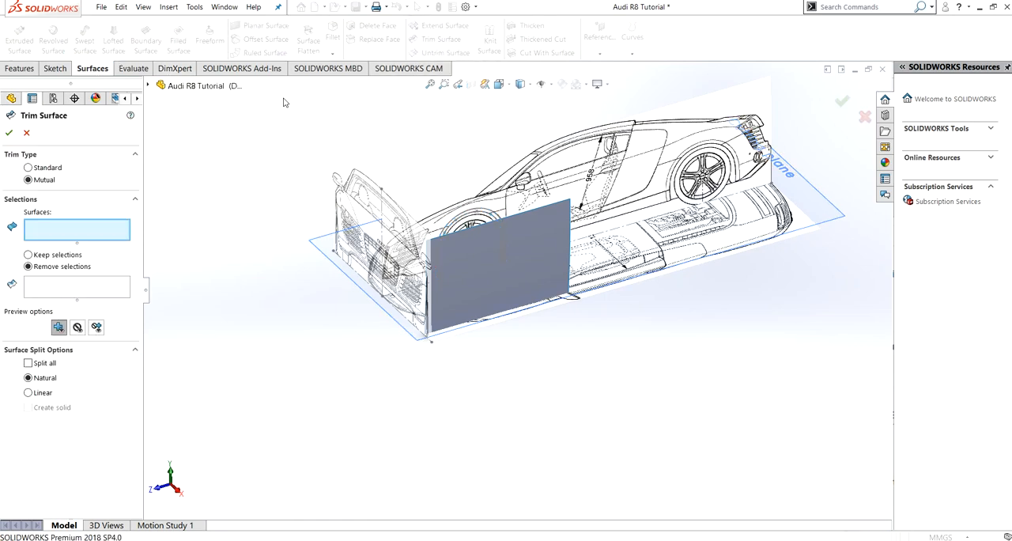
click(29, 168)
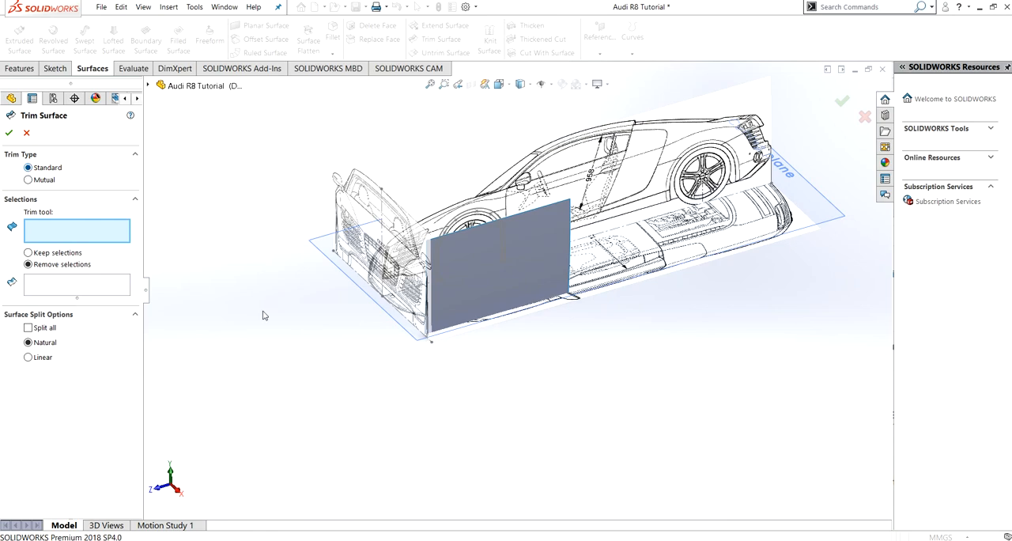
click(467, 223)
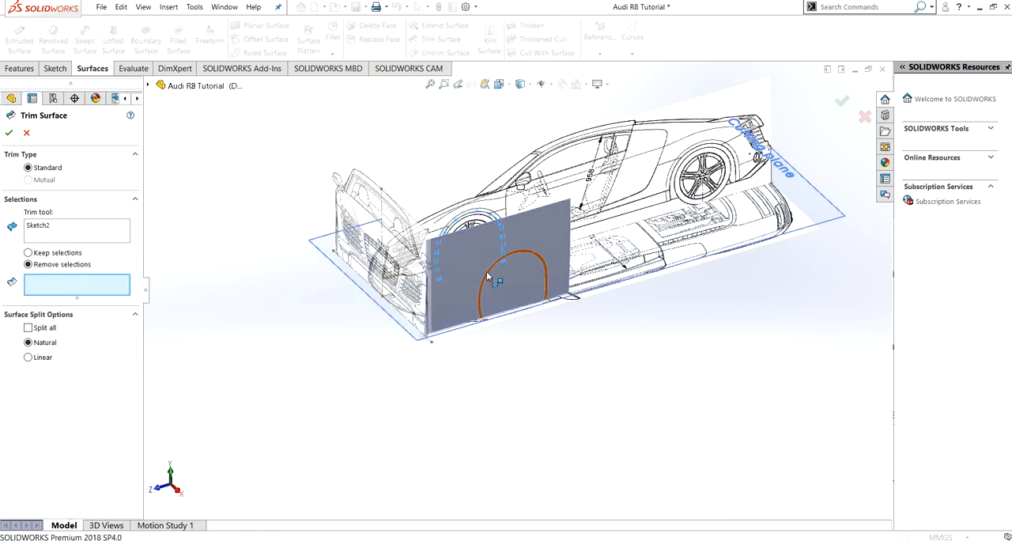
click(486, 272)
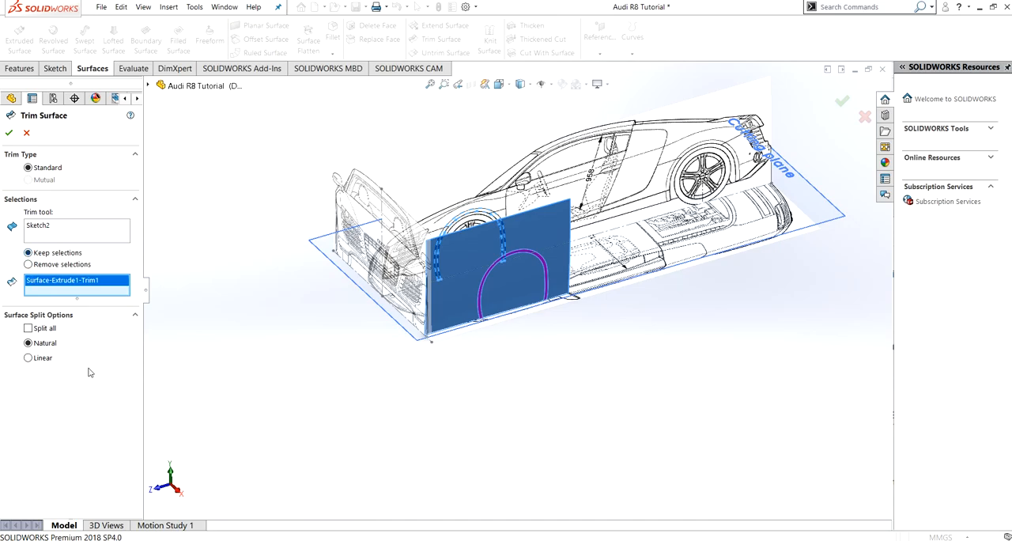
click(9, 134)
middle_drag(578, 309, 541, 275)
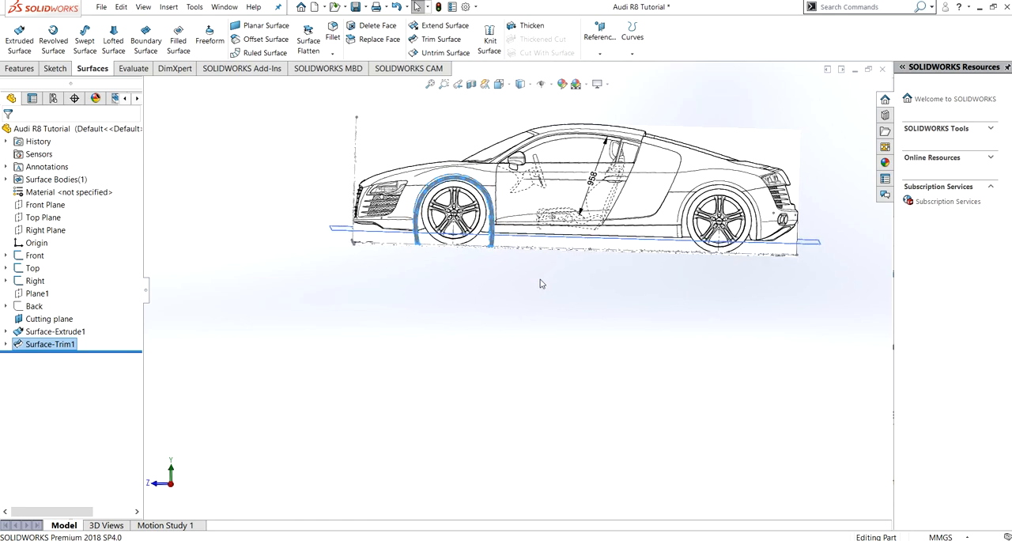
- Trim the wheel-arch strip with the Cutting plane as a Standard trim, using Keep selections on the two short feet below the plane
key(ctrl+8)
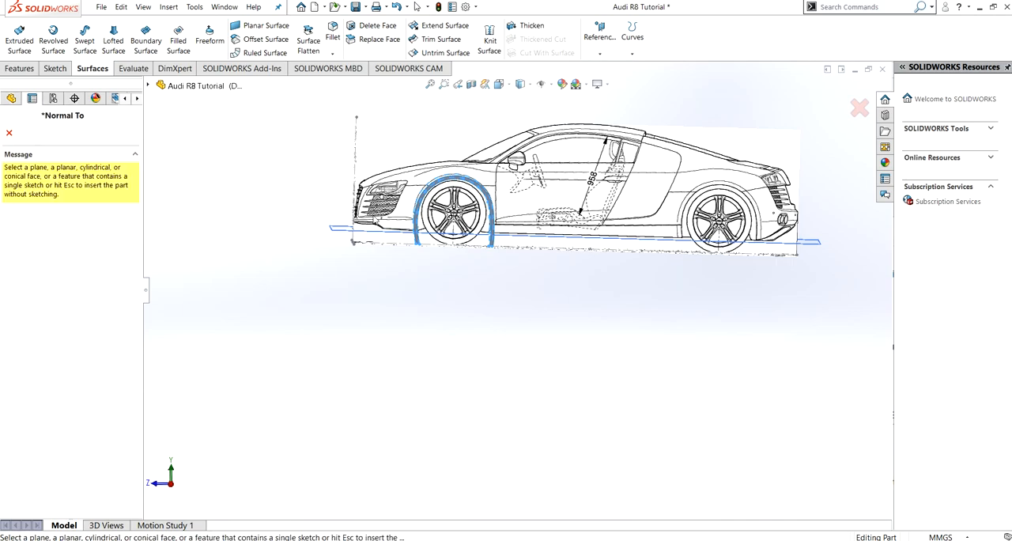
click(9, 133)
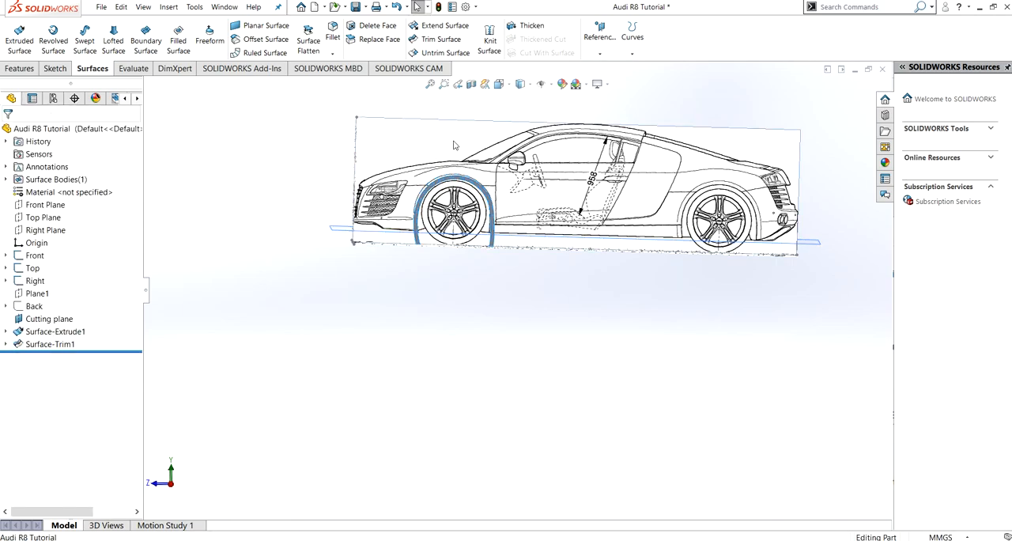
key(ctrl+4)
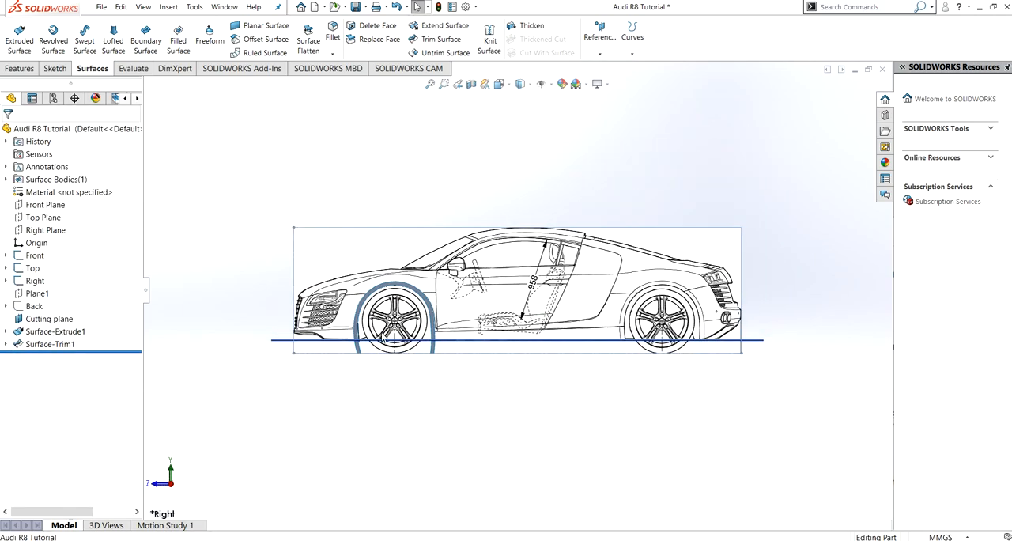
middle_drag(267, 371, 283, 395)
click(440, 39)
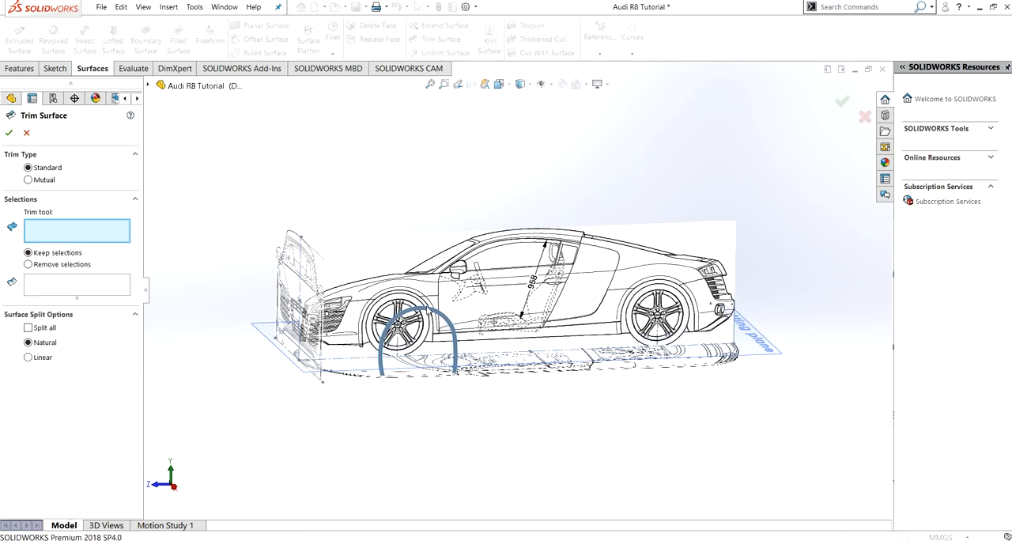
click(380, 377)
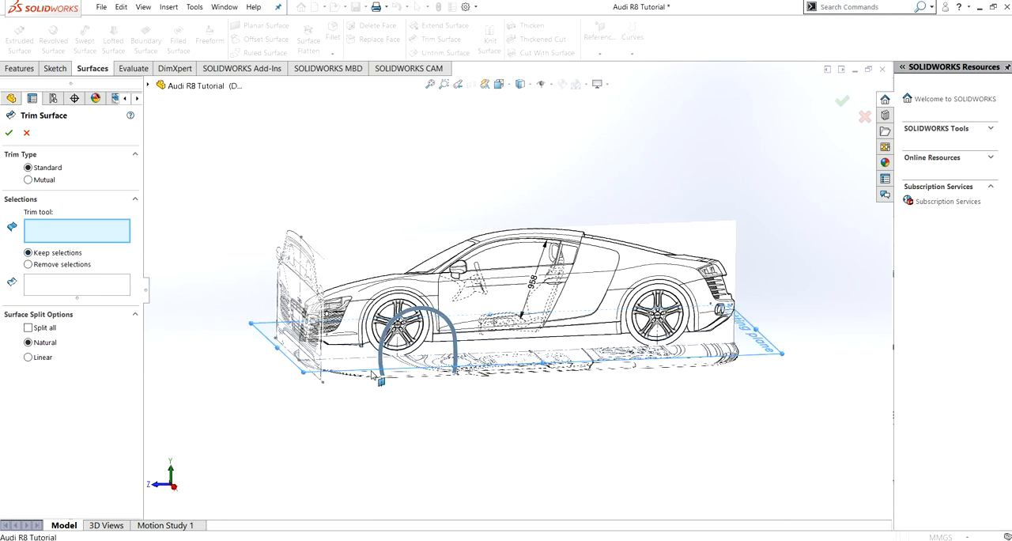
click(382, 379)
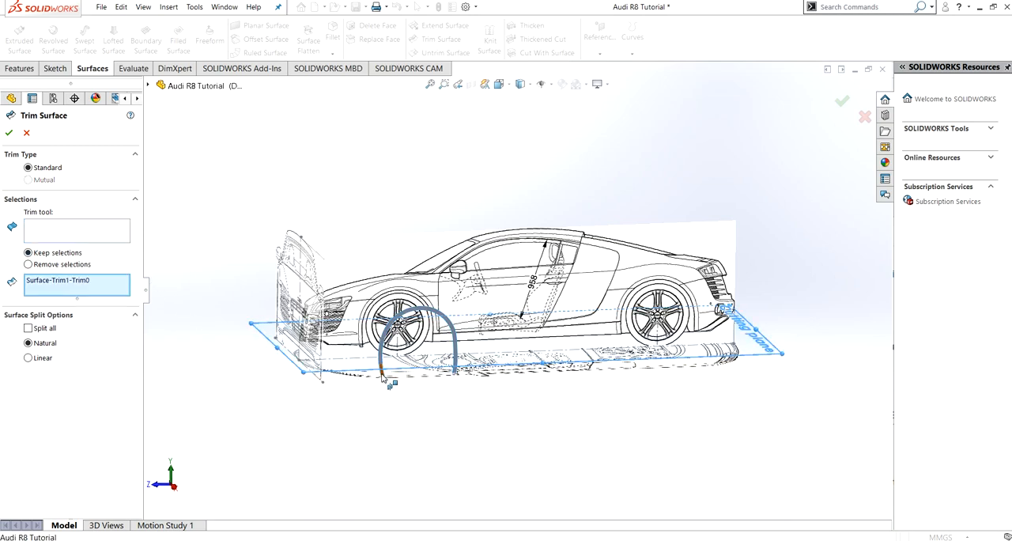
click(456, 374)
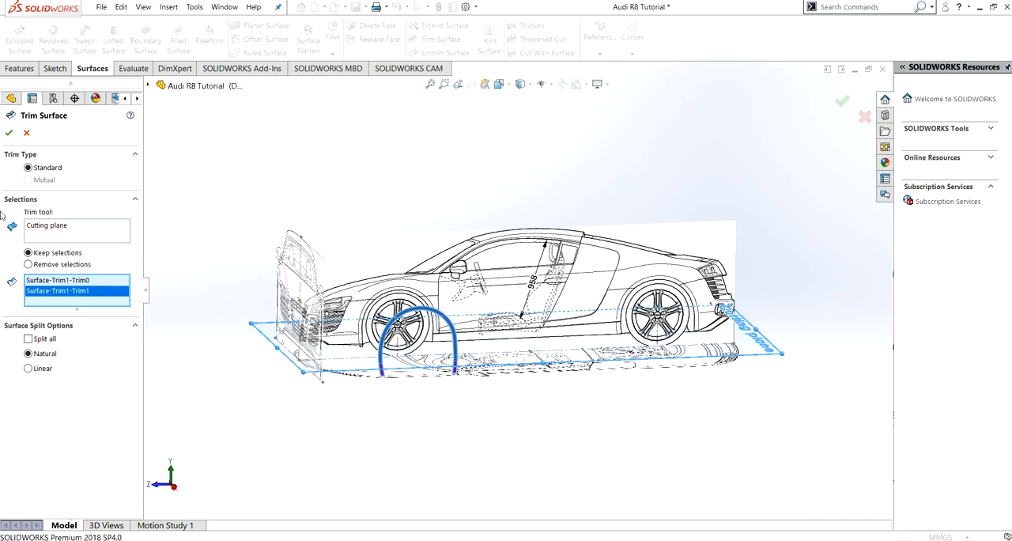
click(8, 131)
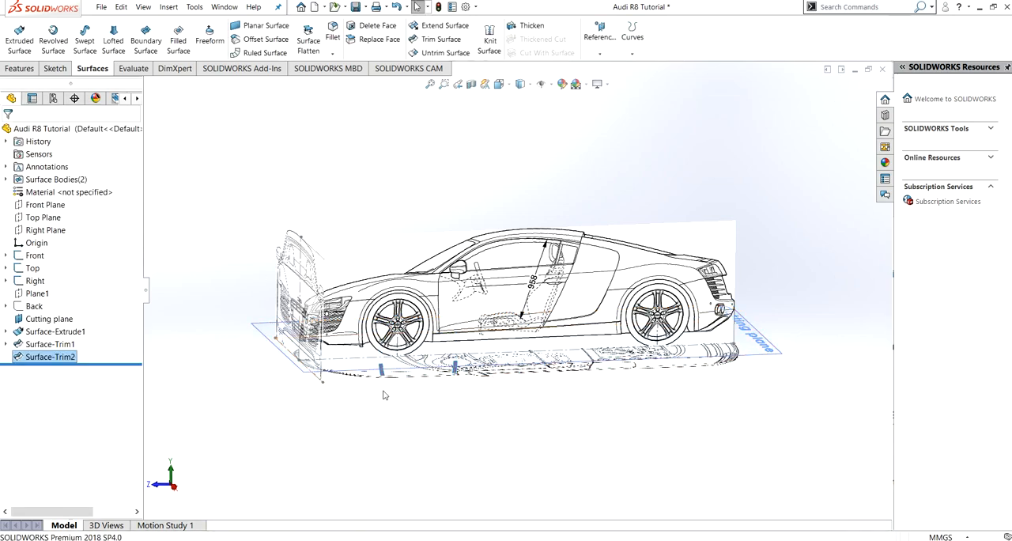
- Edit the last surface trim to use Remove selections for the two feet below the Cutting plane
click(43, 357)
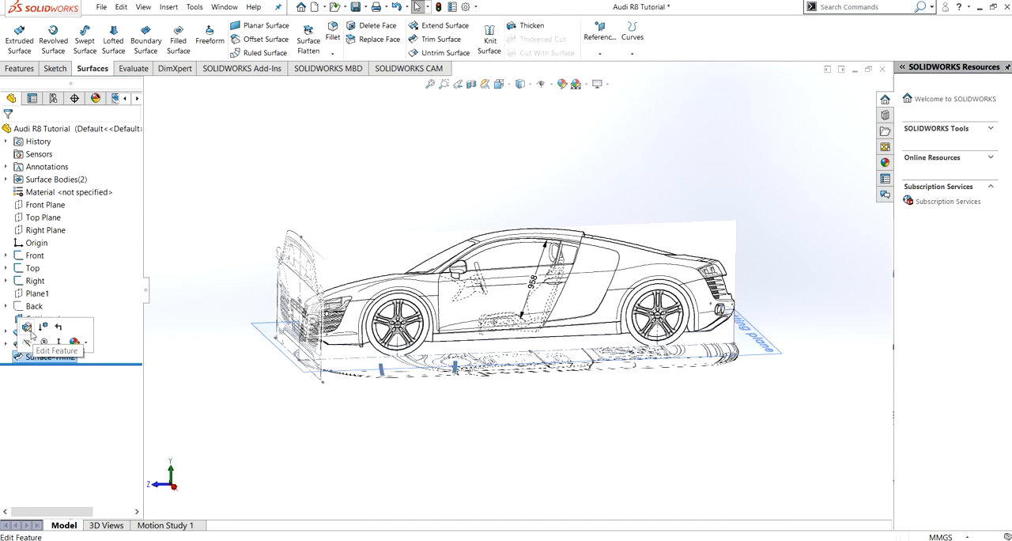
click(19, 328)
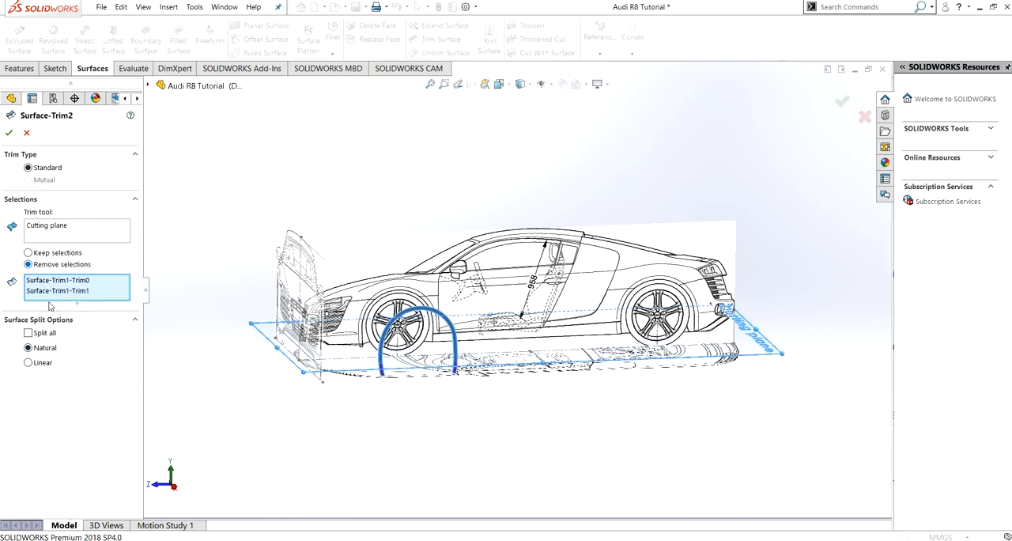
click(9, 133)
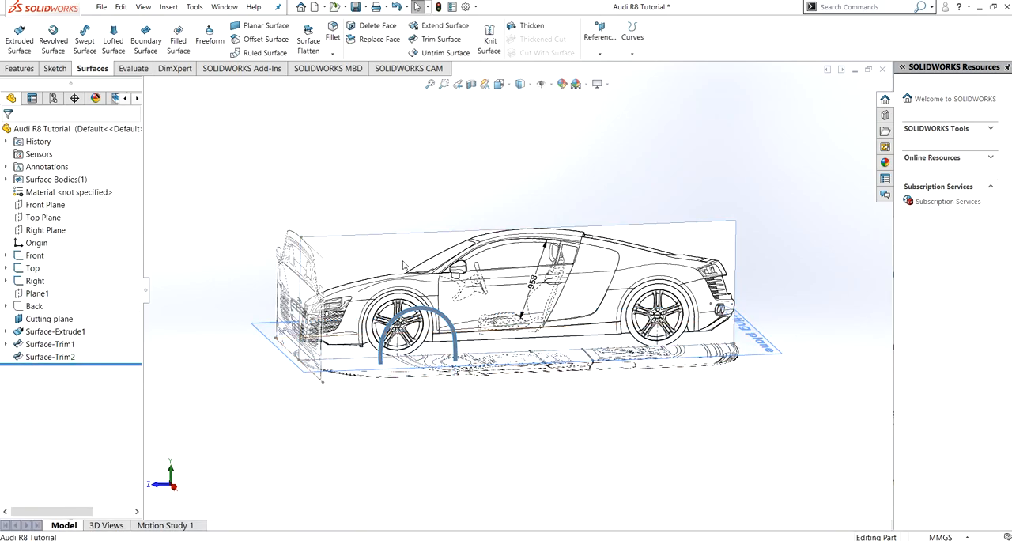
- In an isometric view, hide the Cutting plane and the Front blueprint sketch, and show the Back blueprint sketch
key(ctrl+4)
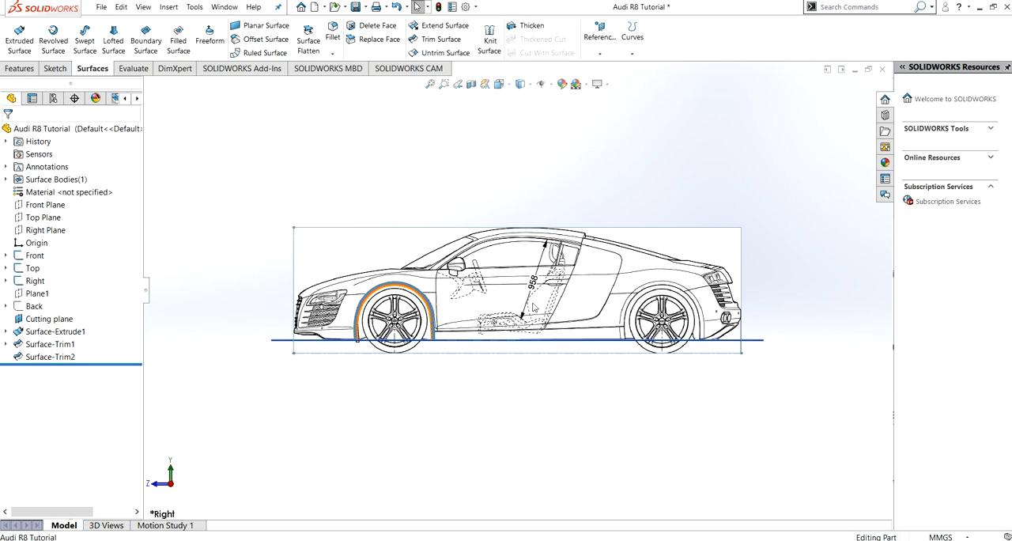
key(ctrl+7)
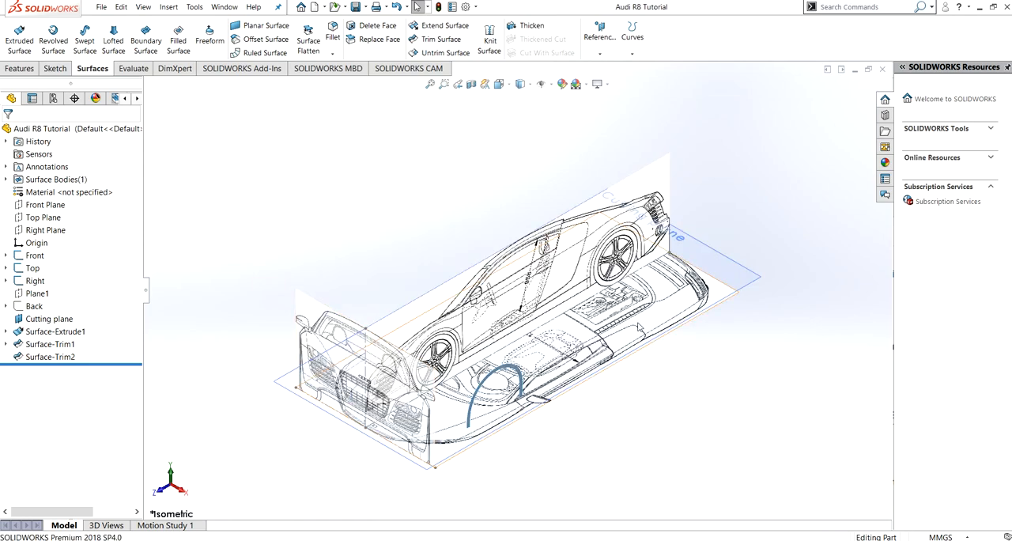
click(721, 272)
click(781, 236)
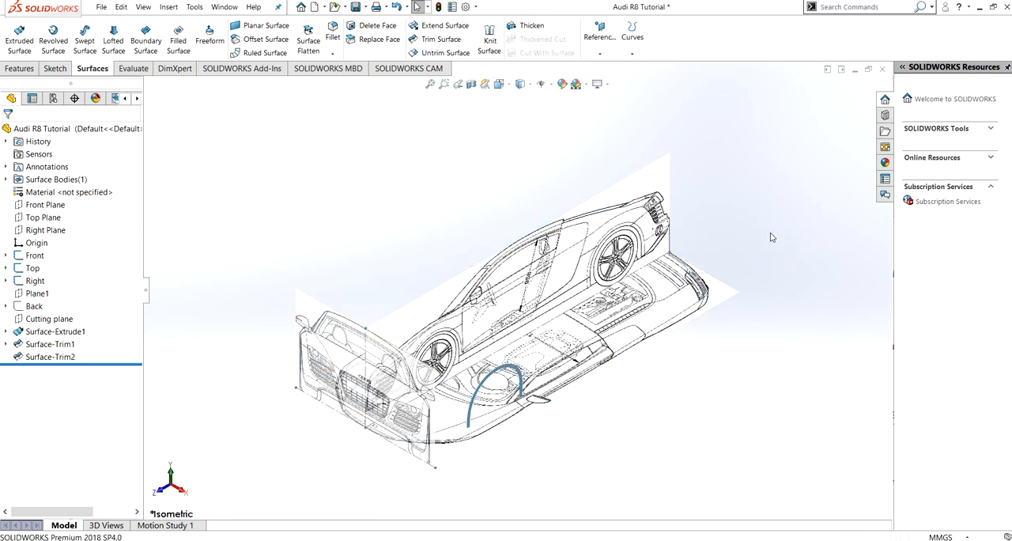
click(41, 259)
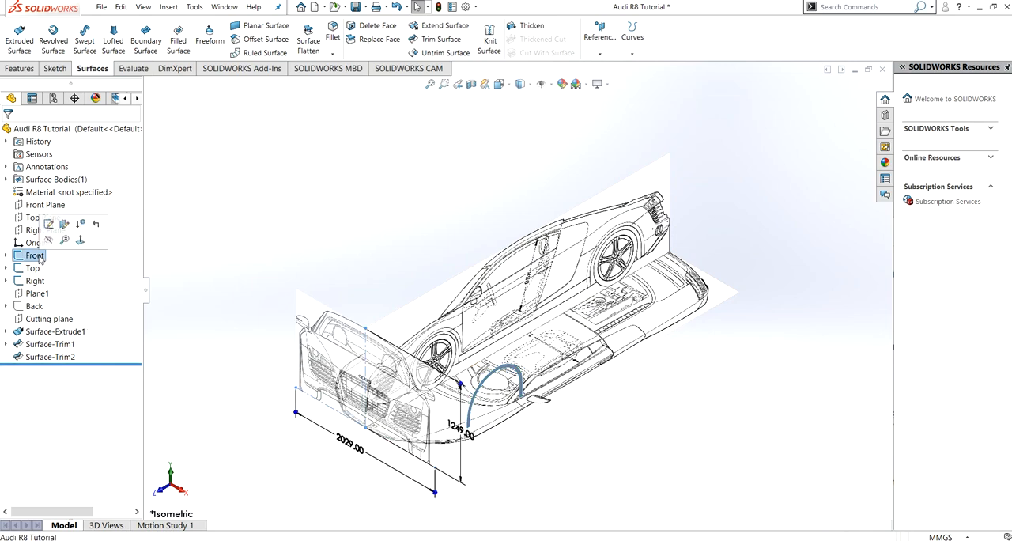
click(49, 243)
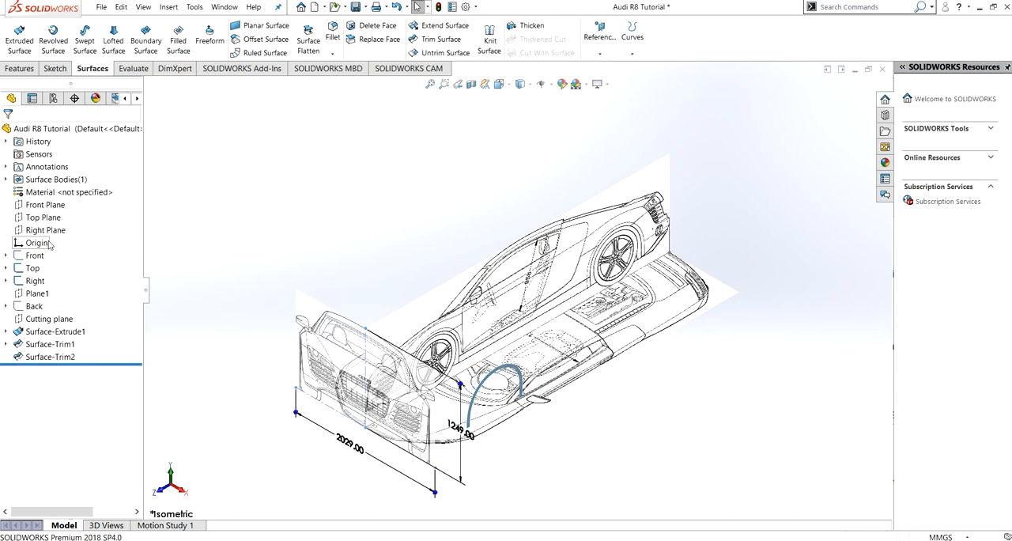
click(34, 307)
click(49, 291)
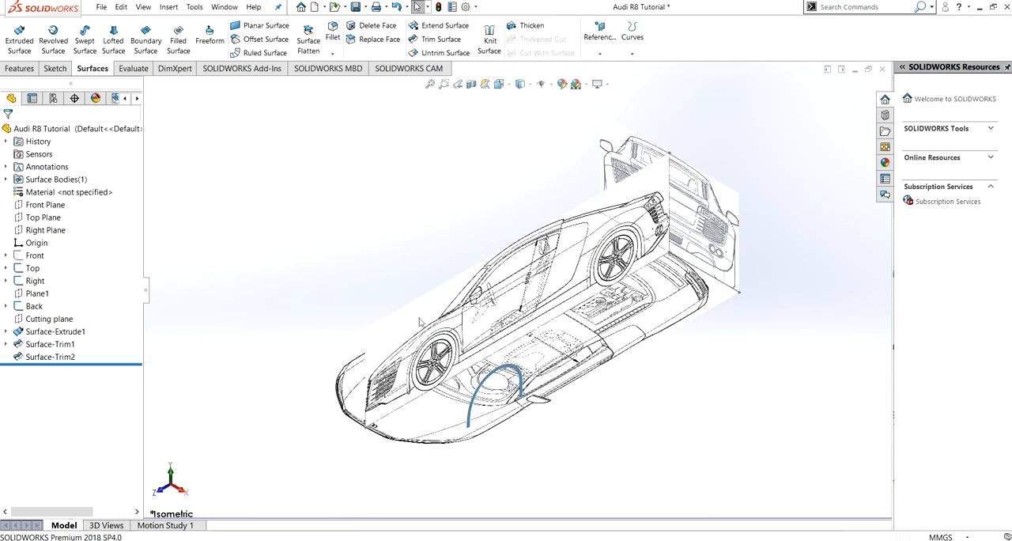
- Start a sketch on the Right Plane and draw a two-point spline from the rear deck's edge down to the bumper's rearmost edge
mouse_move(708, 299)
middle_down()
mouse_move(696, 346)
mouse_move(641, 303)
mouse_move(663, 317)
middle_up()
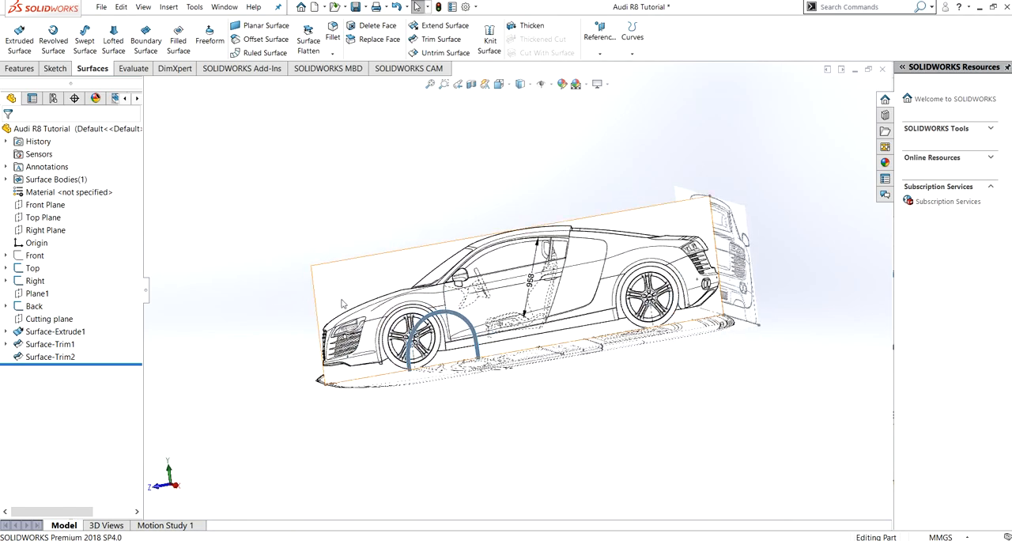
click(62, 229)
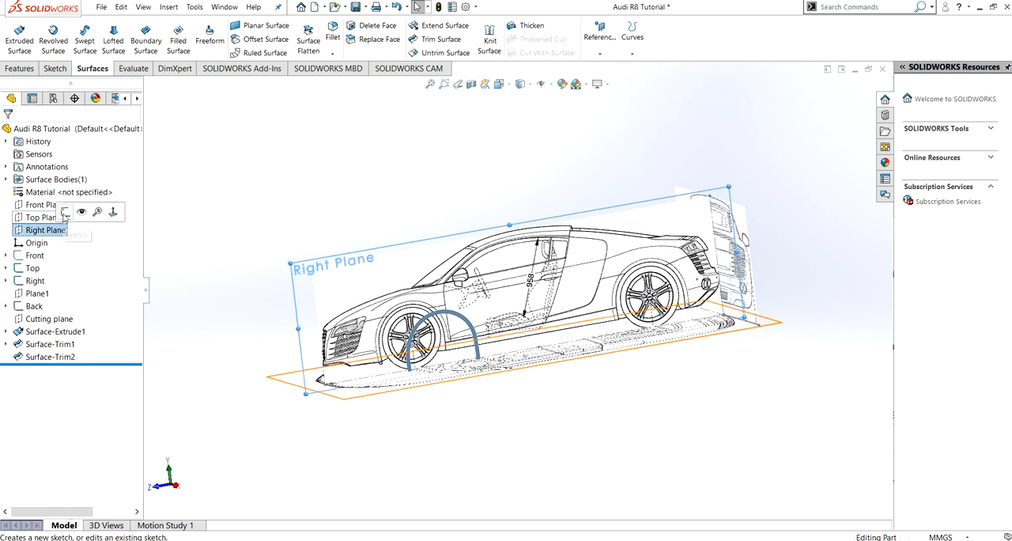
click(65, 212)
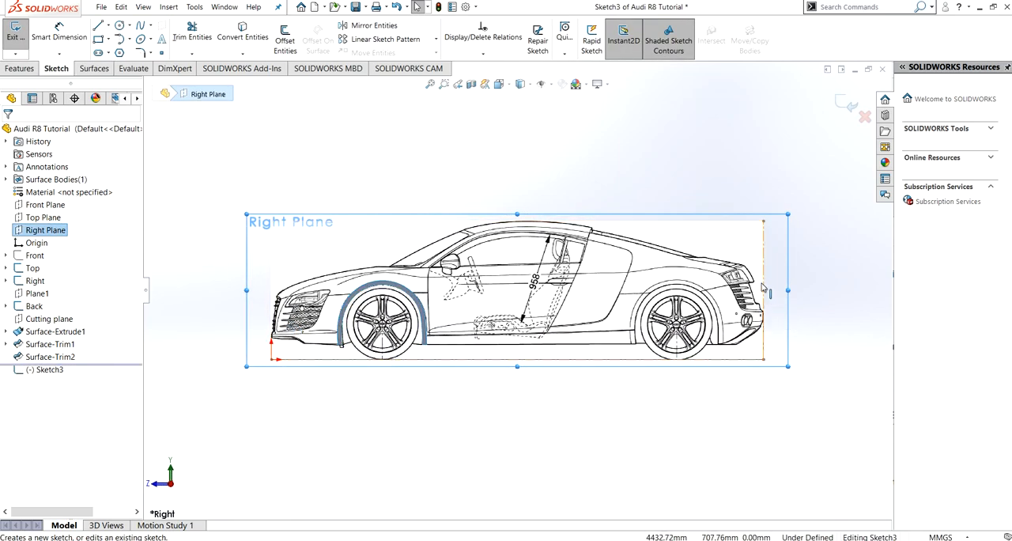
scroll(761, 286, down, 5)
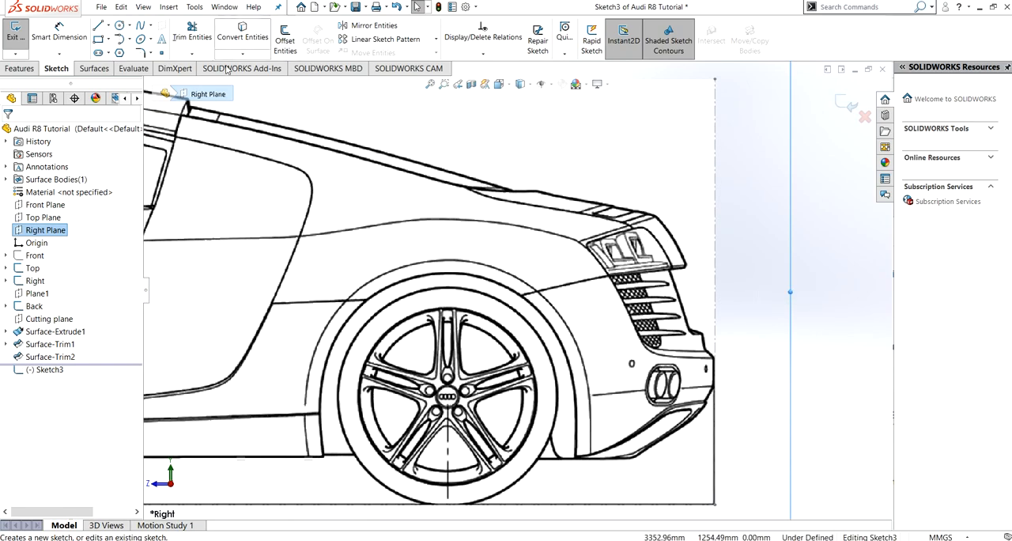
click(140, 27)
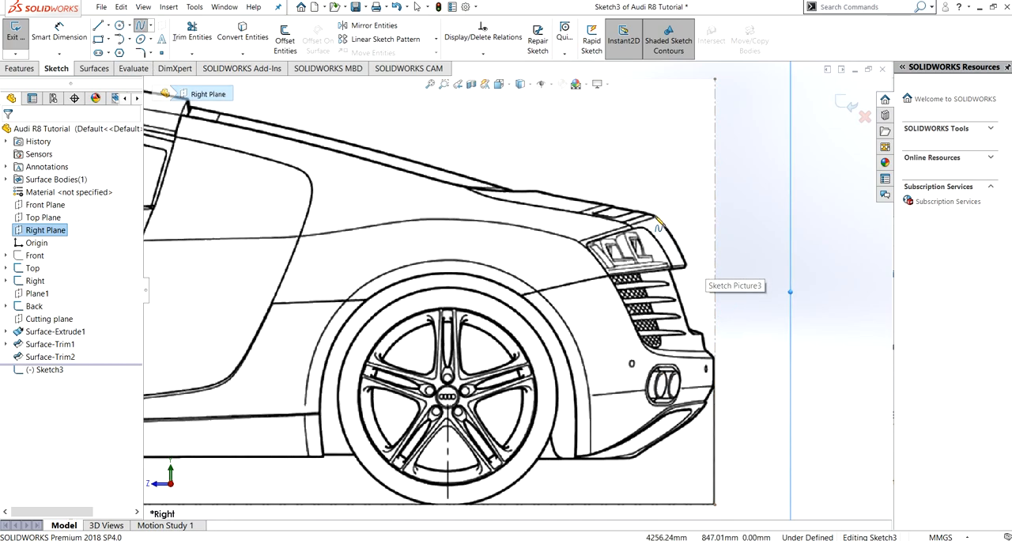
click(656, 215)
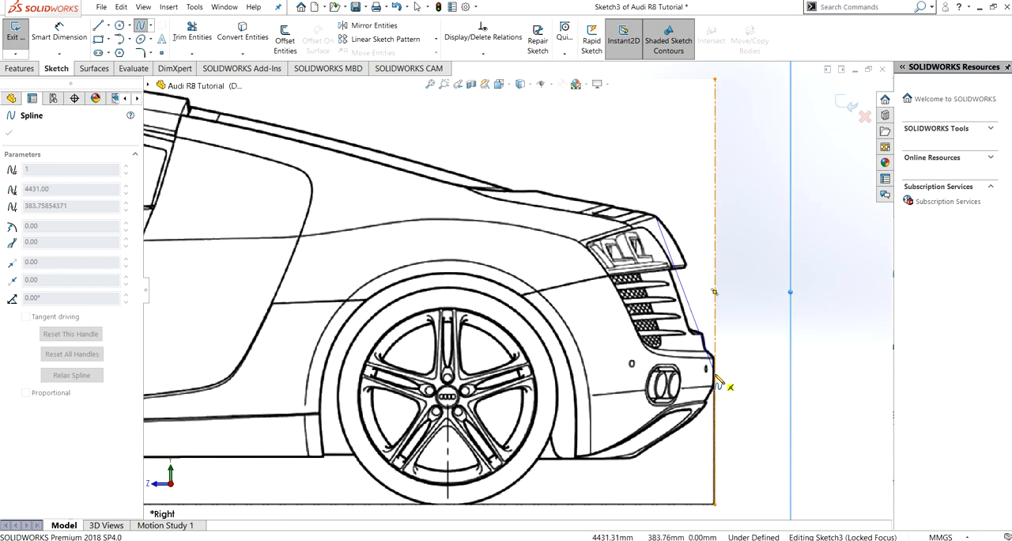
click(715, 377)
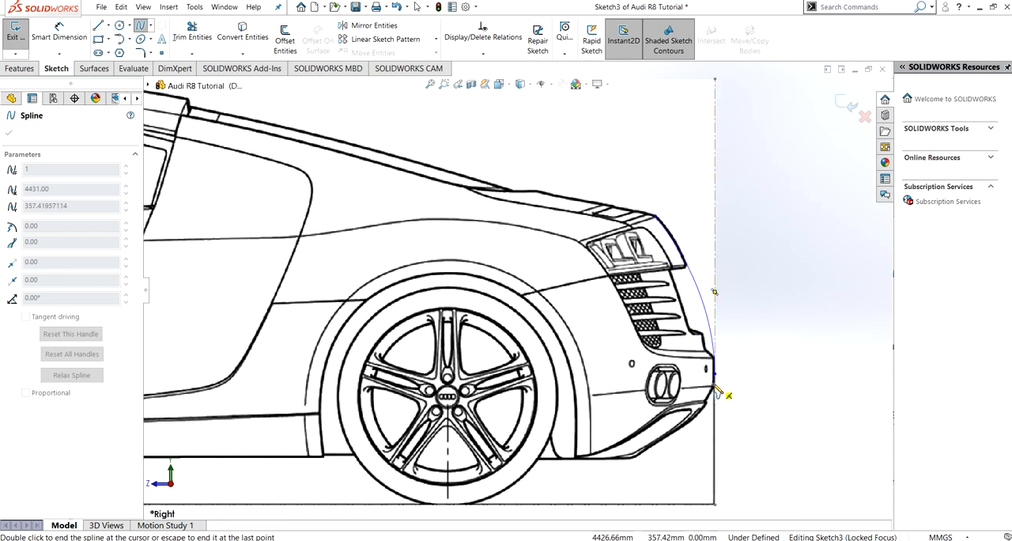
key(Escape)
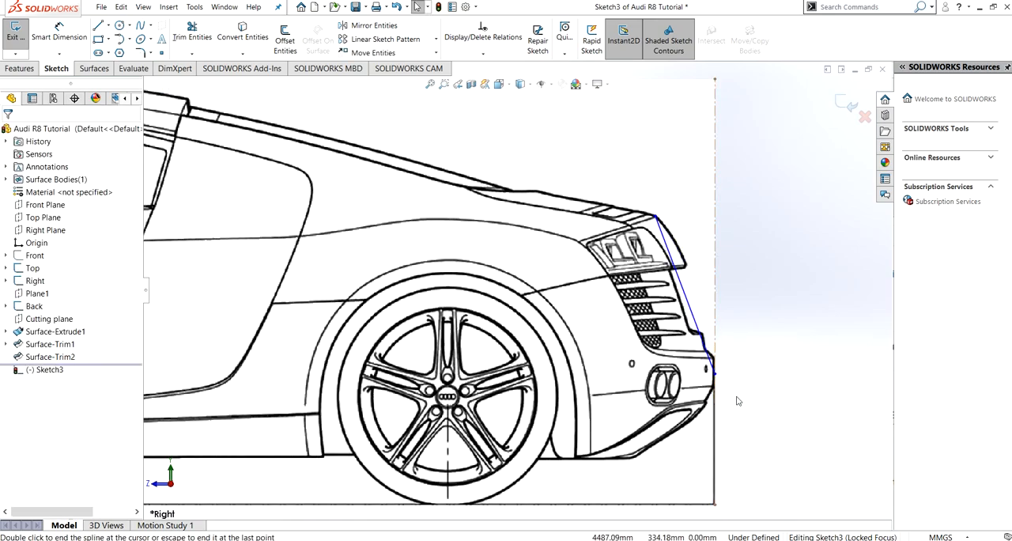
- Bow the rear spline outward with its lower-end tangent handle and make that handle vertical
click(695, 322)
mouse_move(693, 315)
mouse_down()
mouse_move(728, 308)
mouse_move(708, 307)
mouse_up()
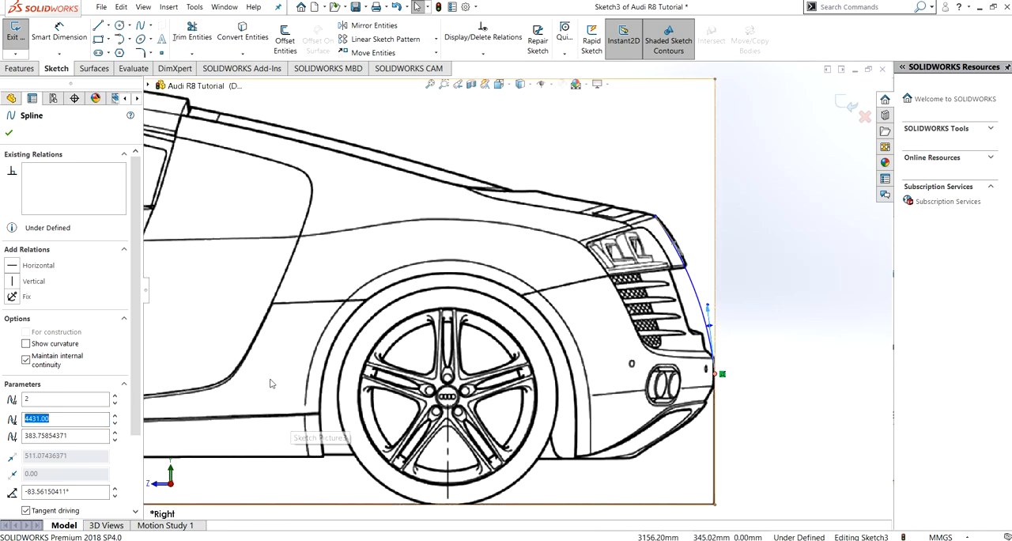
click(12, 282)
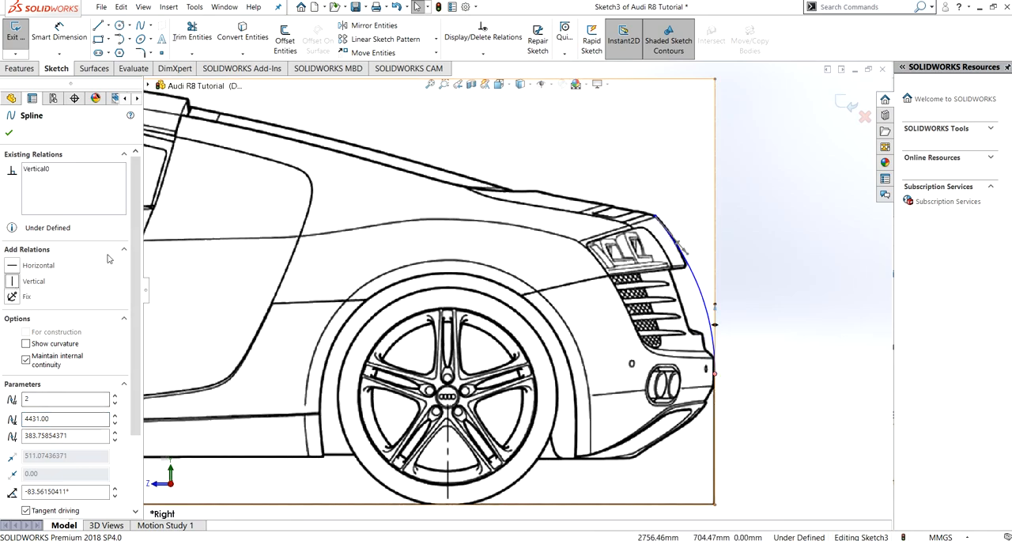
click(9, 133)
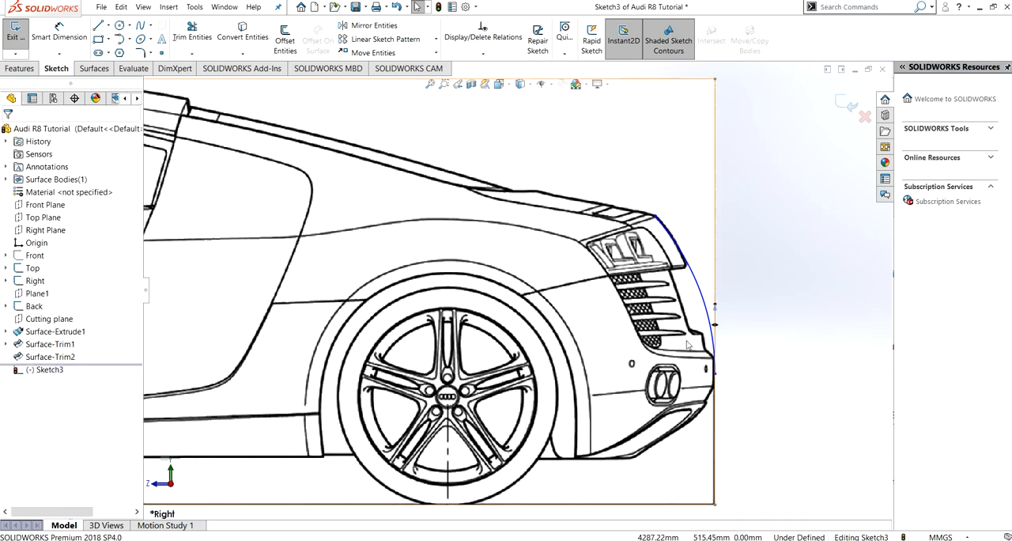
- Fit the spline to the rear profile by setting its upper handle to about -38° and shortening the lower handle to about 425
click(684, 251)
drag(687, 255, 672, 233)
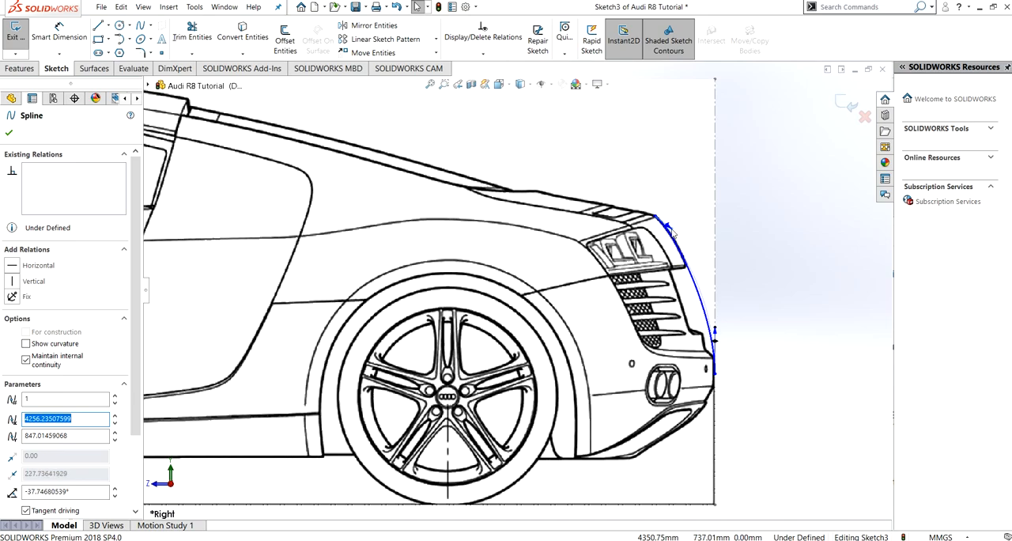
click(716, 335)
drag(716, 335, 718, 355)
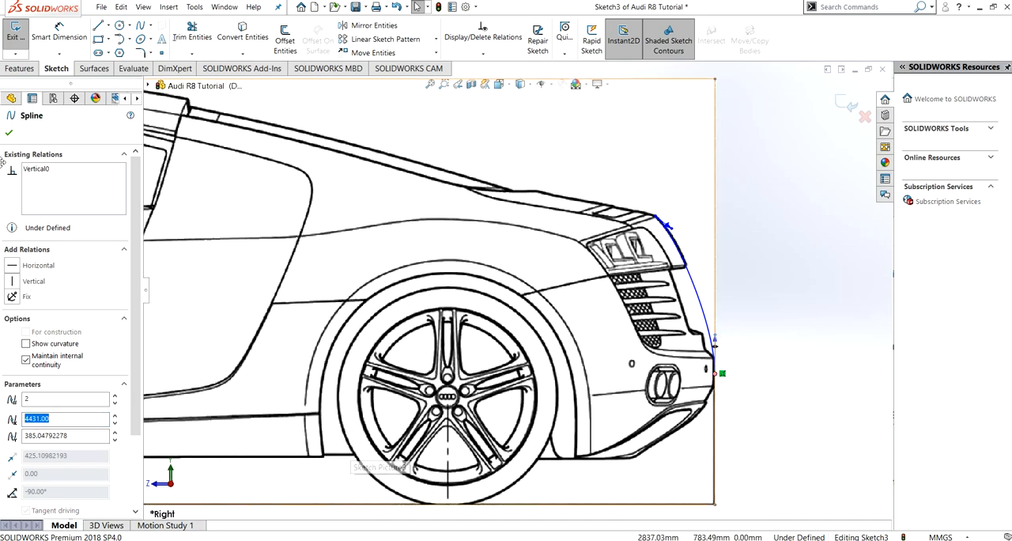
key(Escape)
- Draw a vertical construction centerline from the spline's upper end down to the blueprint's ground line, and exit the sketch
click(108, 27)
click(119, 44)
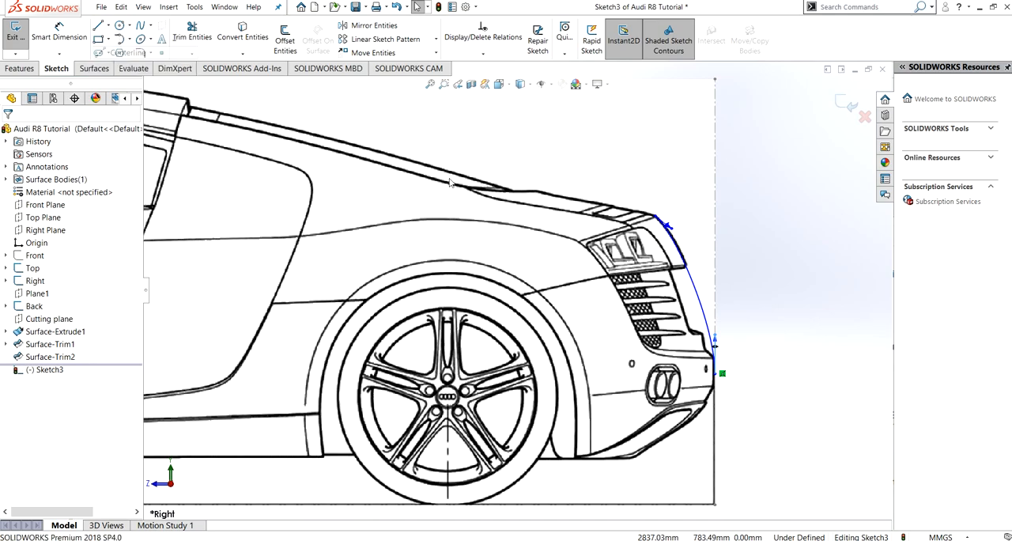
click(656, 215)
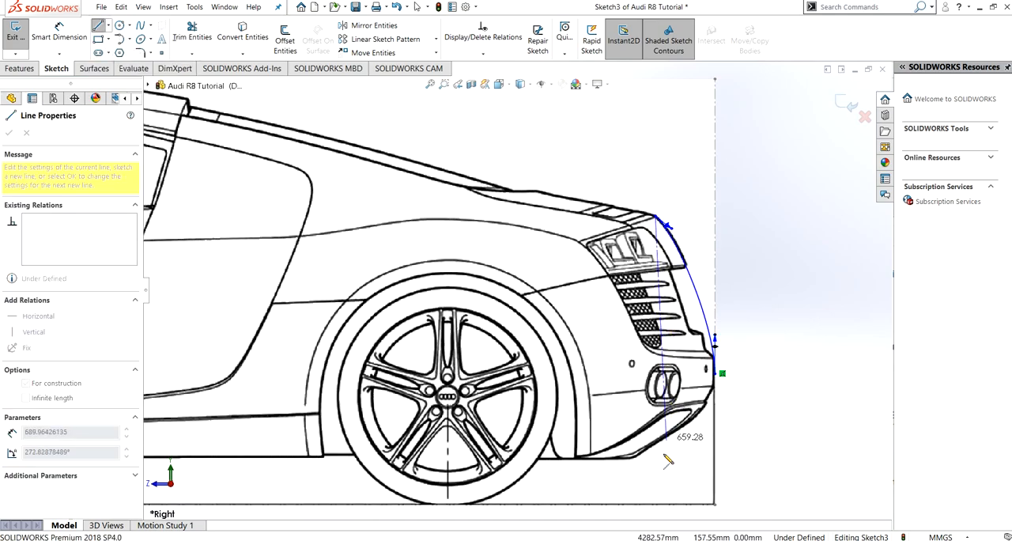
click(656, 505)
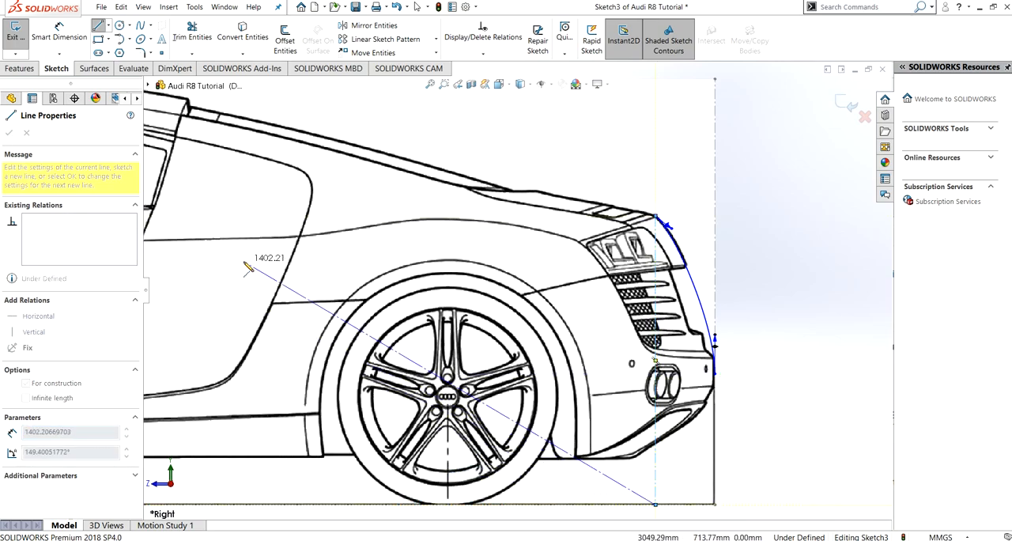
key(Escape)
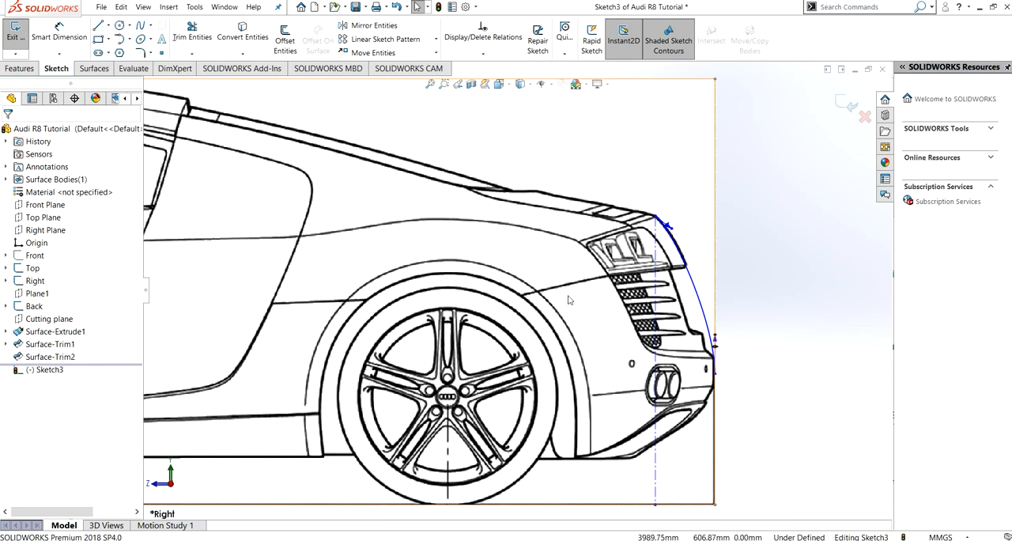
click(22, 36)
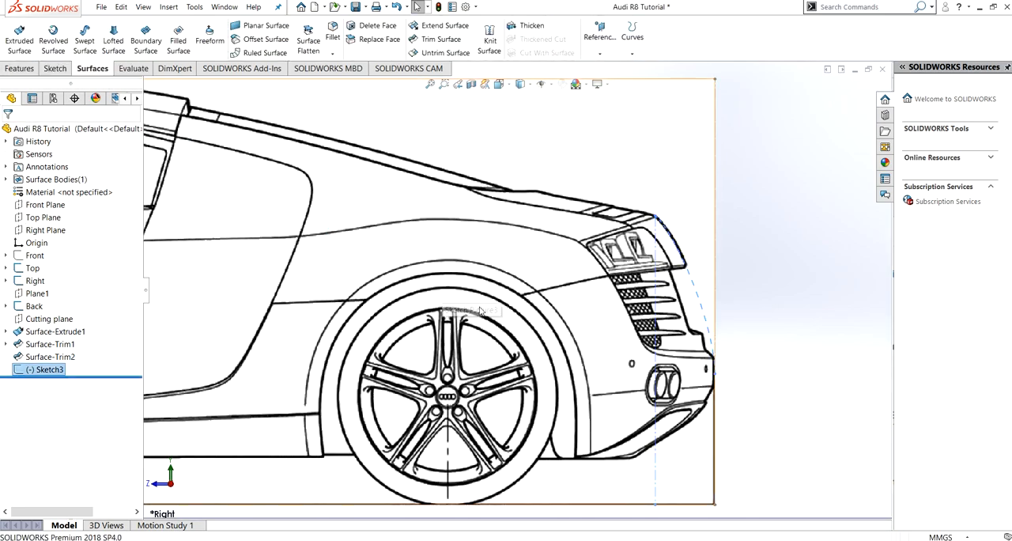
- Start a new sketch on the Top Plane
scroll(481, 311, down, 1)
scroll(490, 317, up, 5)
middle_drag(417, 304, 244, 279)
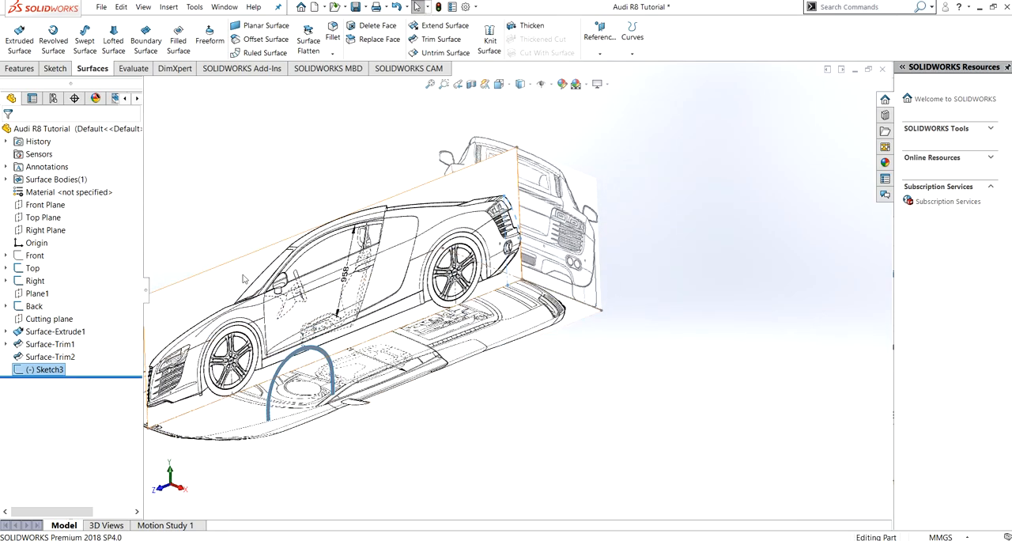
click(33, 269)
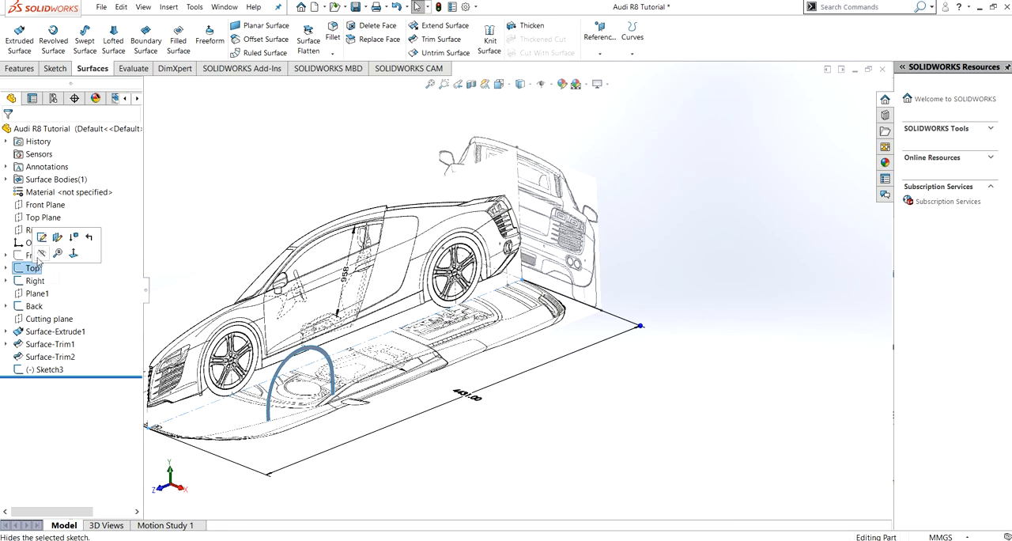
click(44, 243)
click(15, 34)
click(43, 218)
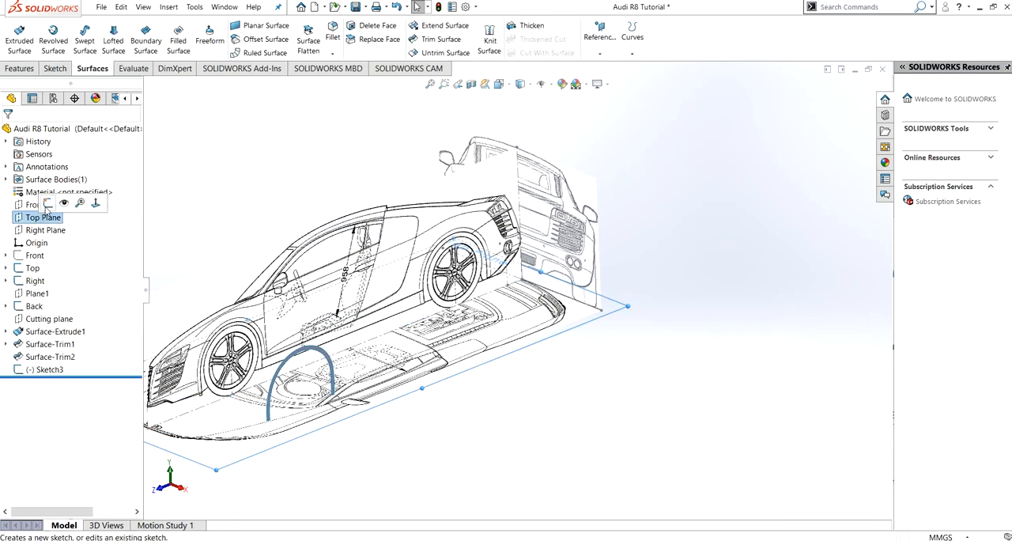
click(48, 204)
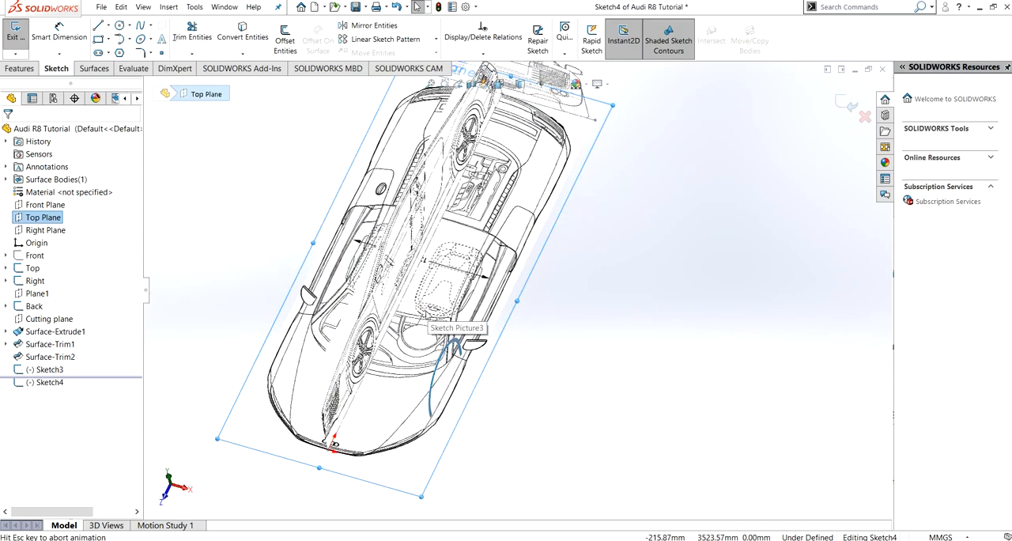
- Draw a two-point spline from beside the centerline on the rear deck's edge to the tail light's outer front corner, about 832 mm off center
scroll(552, 258, up, 5)
scroll(552, 258, down, 5)
scroll(524, 215, down, 5)
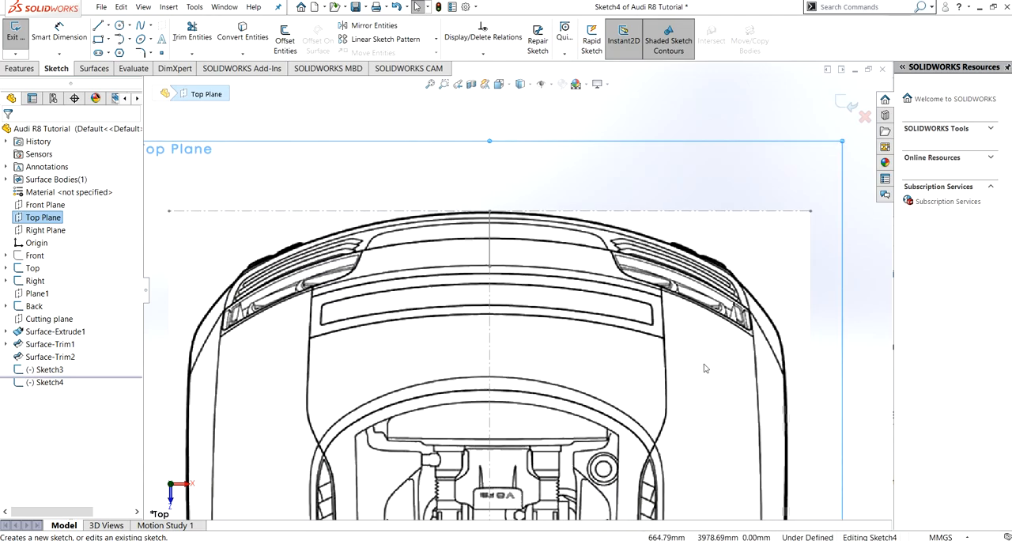
click(546, 336)
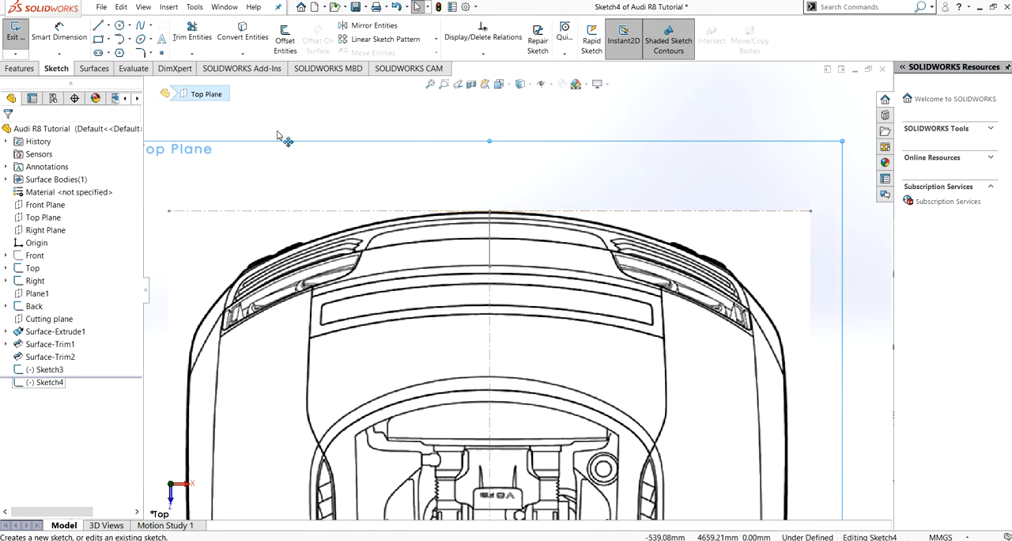
click(140, 25)
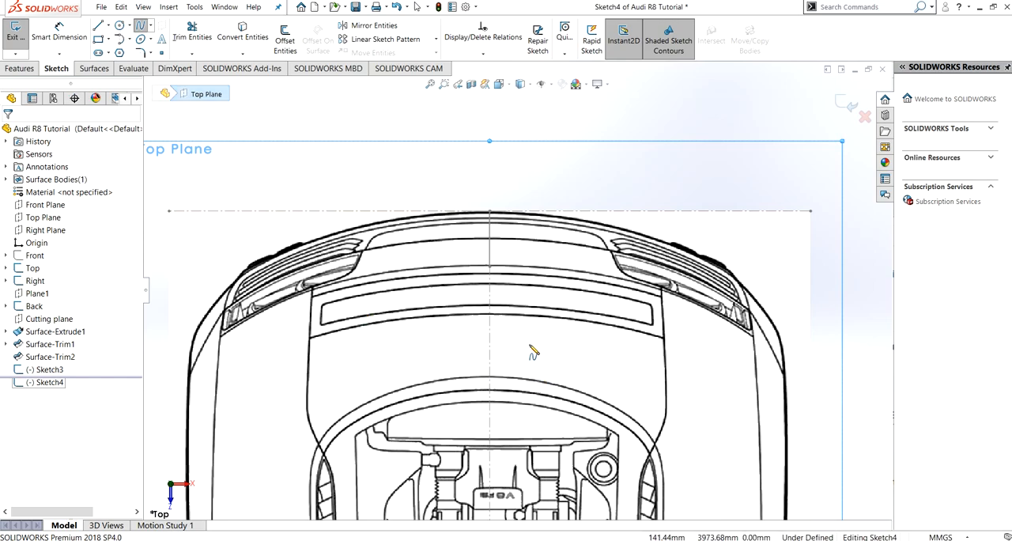
click(491, 266)
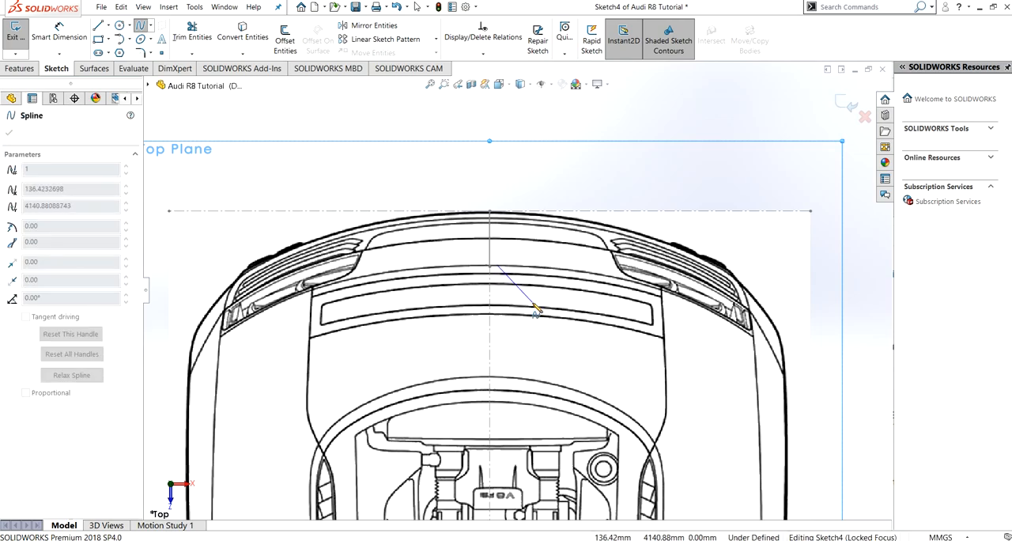
click(753, 336)
key(Escape)
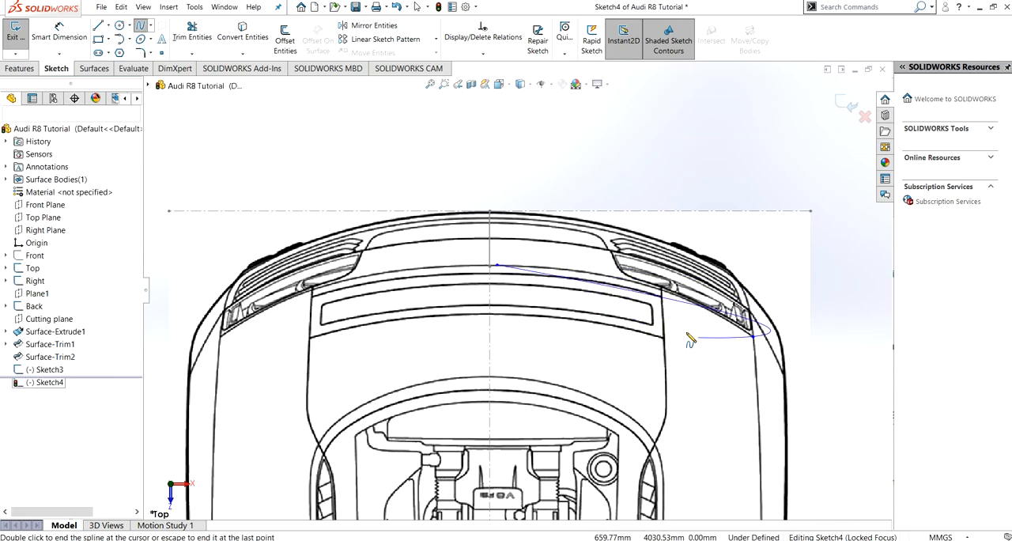
- Make the spline's inner endpoint coincident with the upper endpoint of the side-view rear profile spline
middle_drag(624, 337, 547, 308)
click(545, 295)
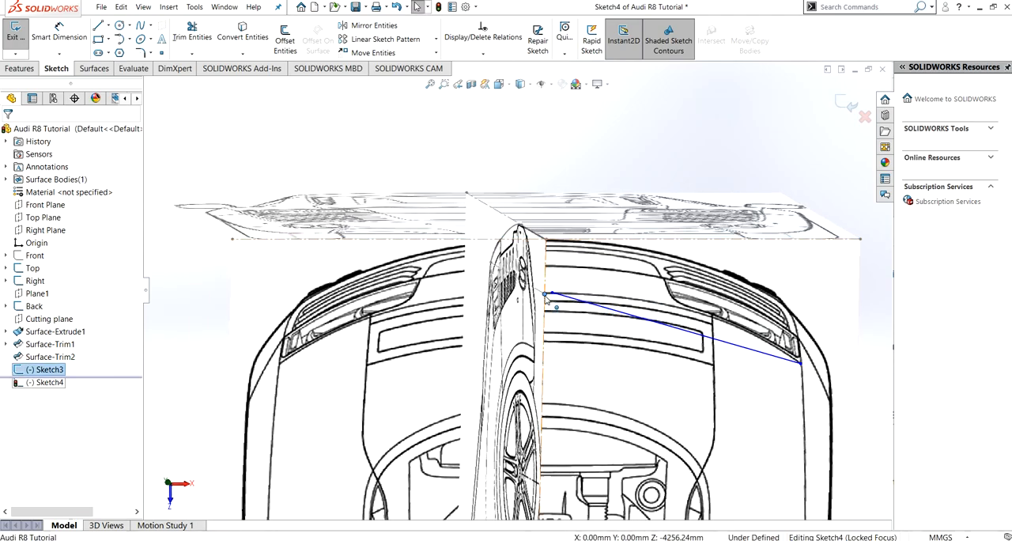
ctrl+click(552, 294)
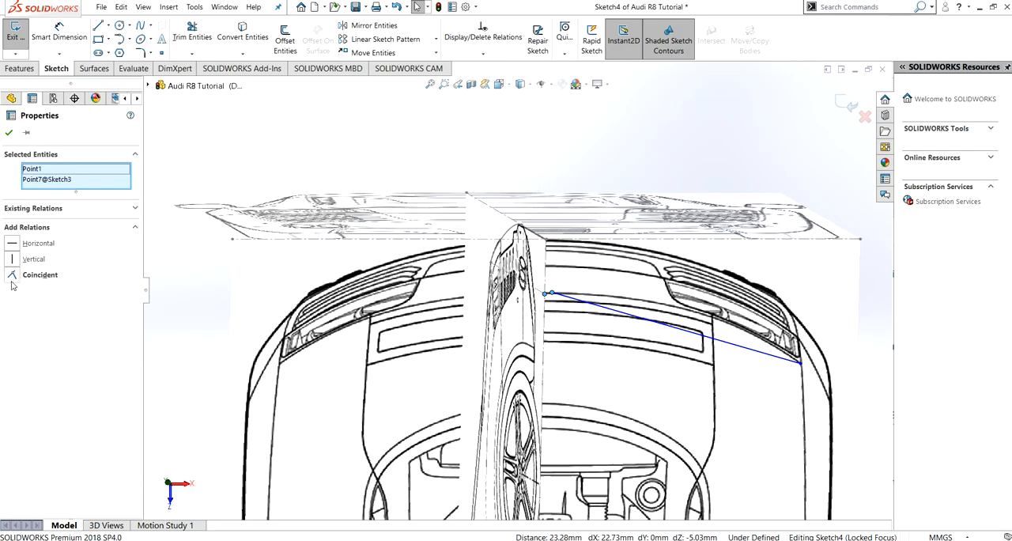
click(11, 275)
click(9, 135)
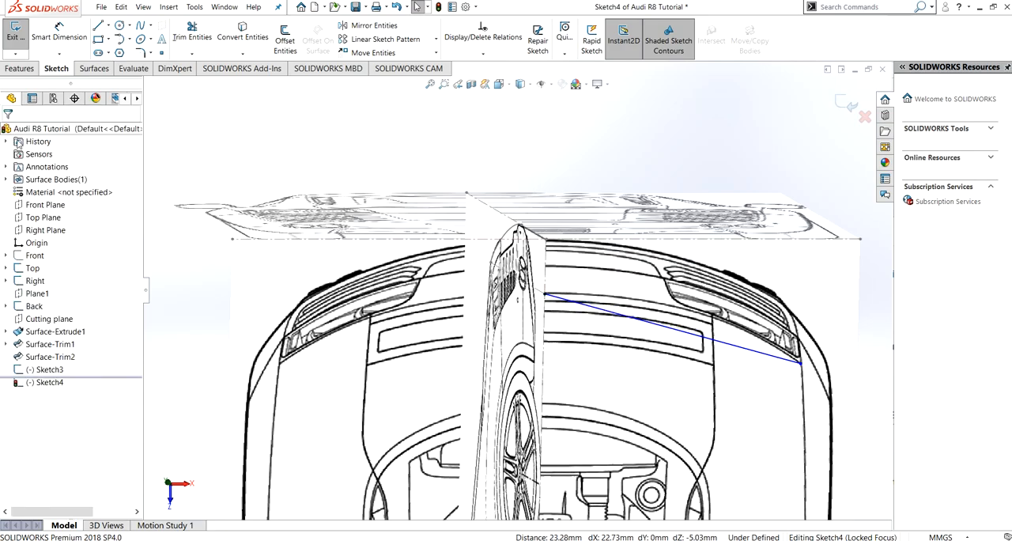
- Make the tangent handle at the spline's centerline end horizontal
key(ctrl+5)
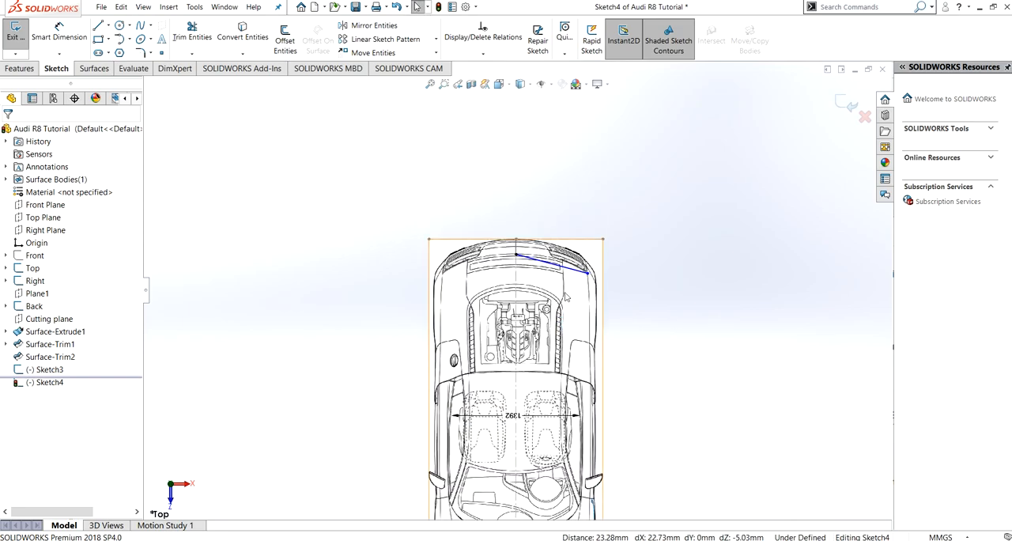
scroll(545, 128, down, 5)
scroll(463, 269, down, 3)
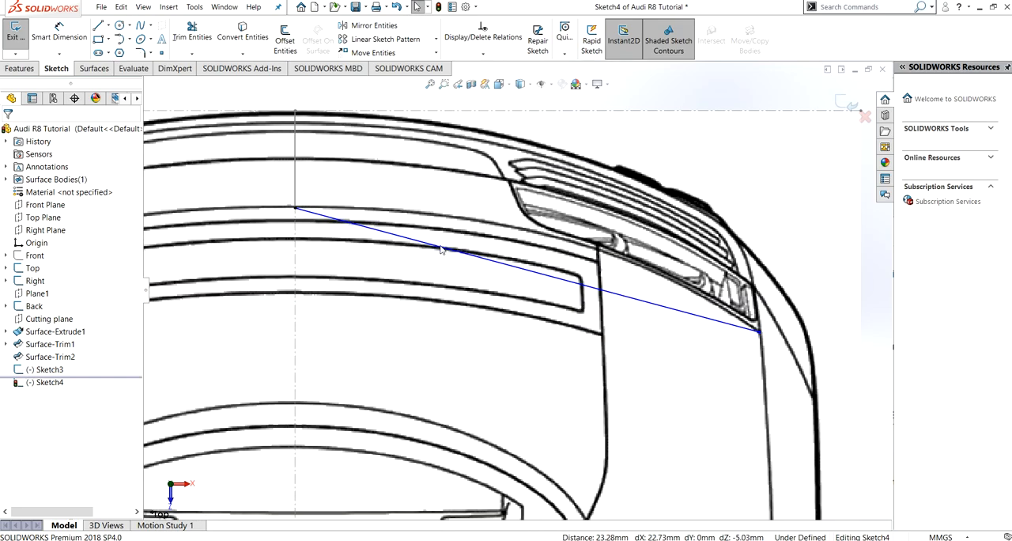
click(473, 256)
click(476, 255)
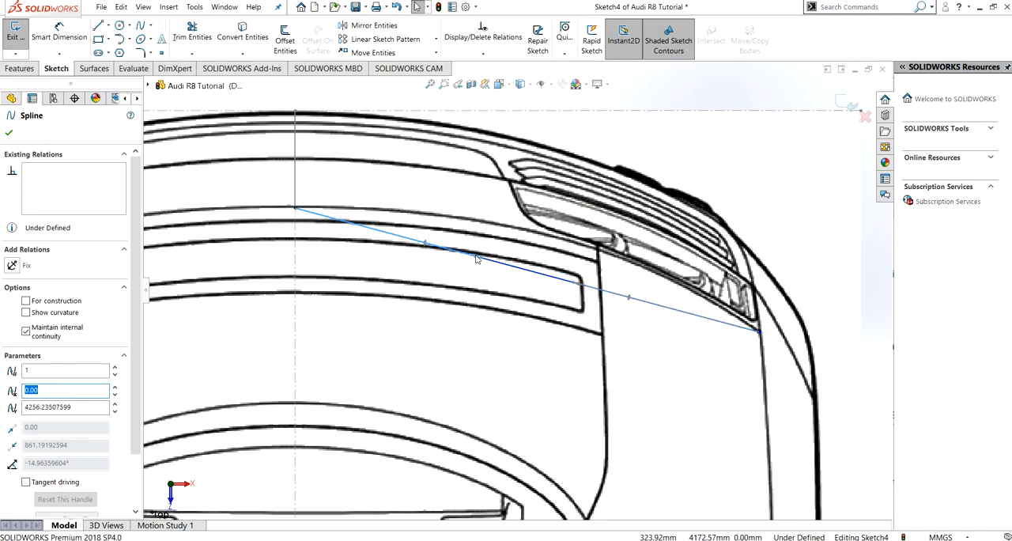
click(13, 267)
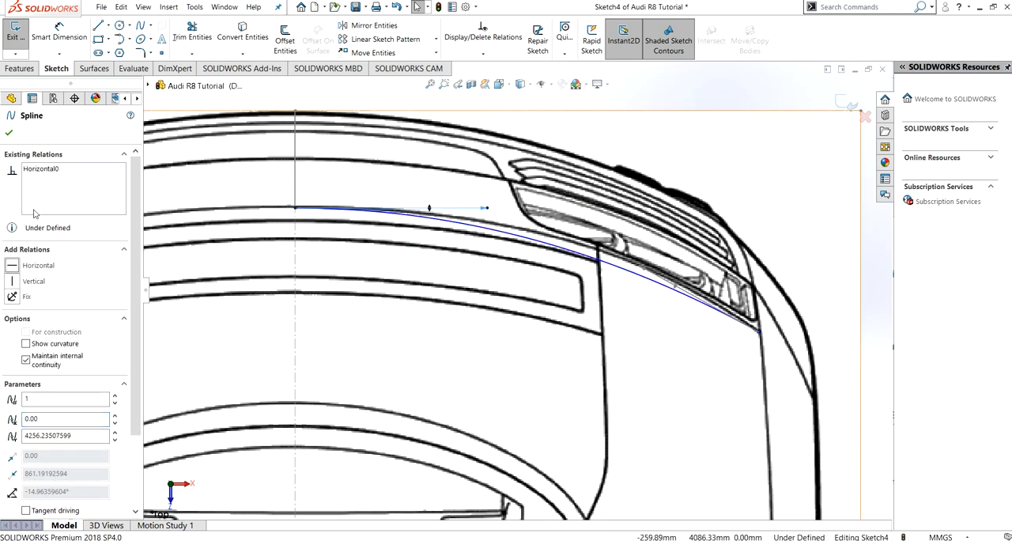
click(9, 132)
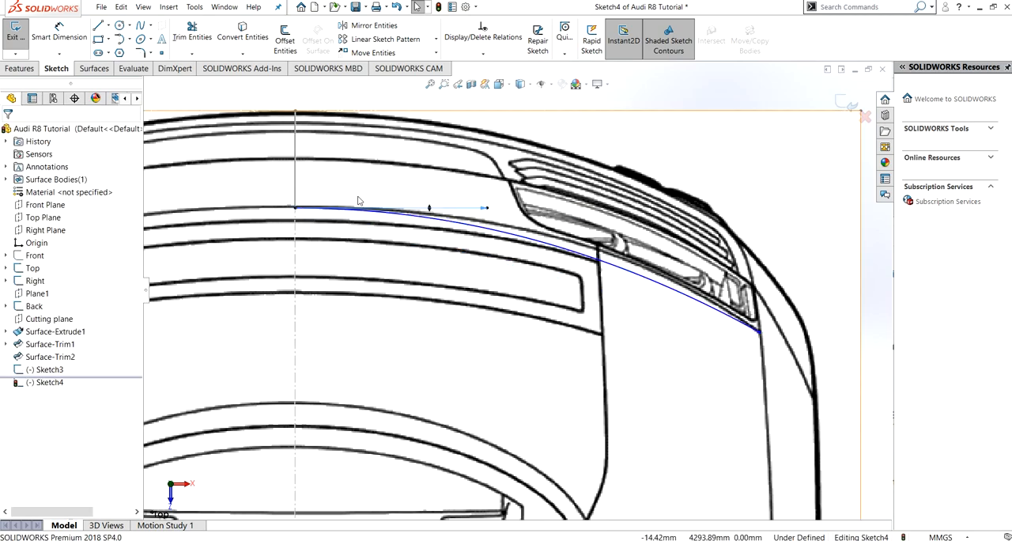
- Fit the spline to the rear deck edge by shortening its centerline handle and setting the outer handle to about -36° and 867 long
click(484, 209)
drag(491, 195, 513, 198)
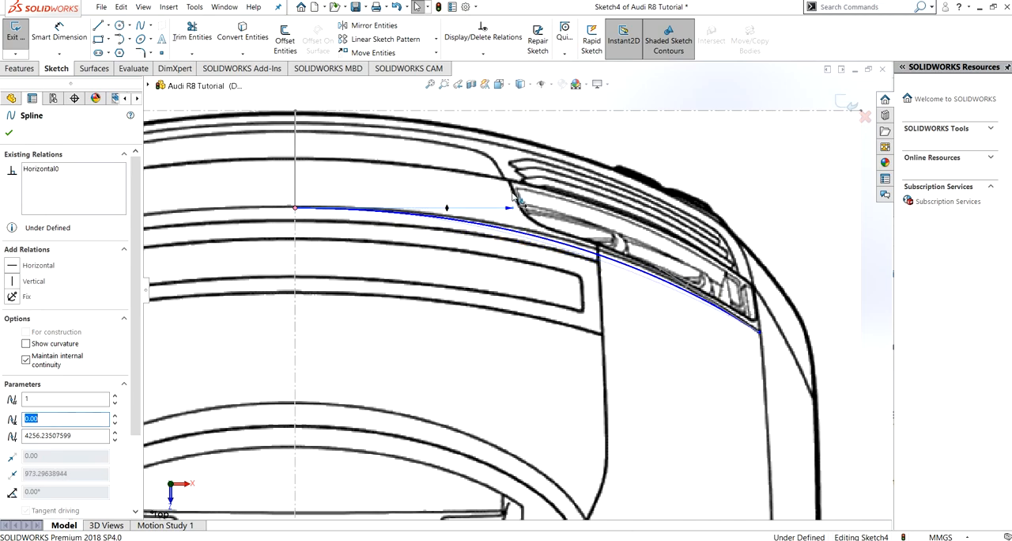
drag(657, 268, 655, 258)
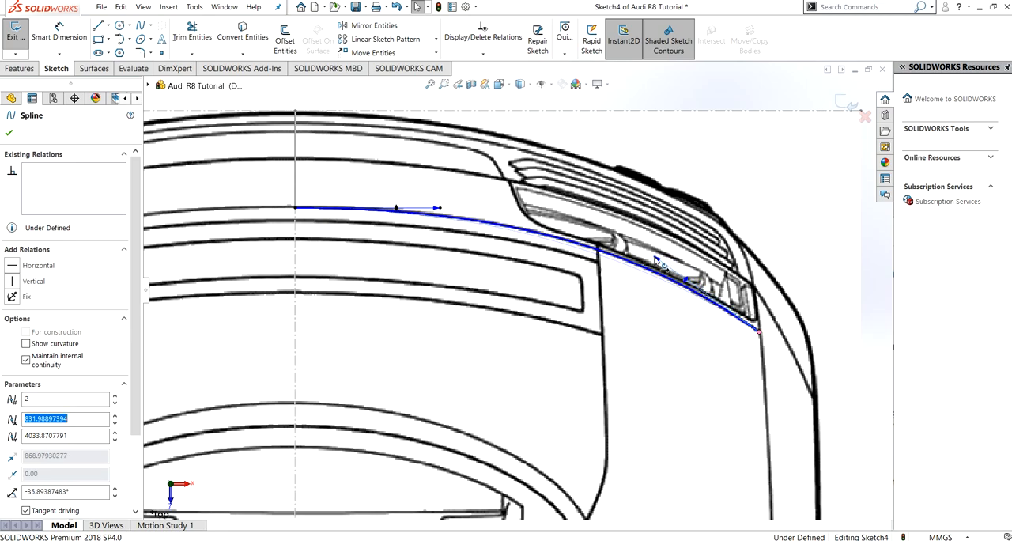
click(8, 135)
- Draw a vertical construction centerline about 397 mm long from the spline's outer end to the blueprint's rear boundary line, and exit the sketch
scroll(550, 348, up, 4)
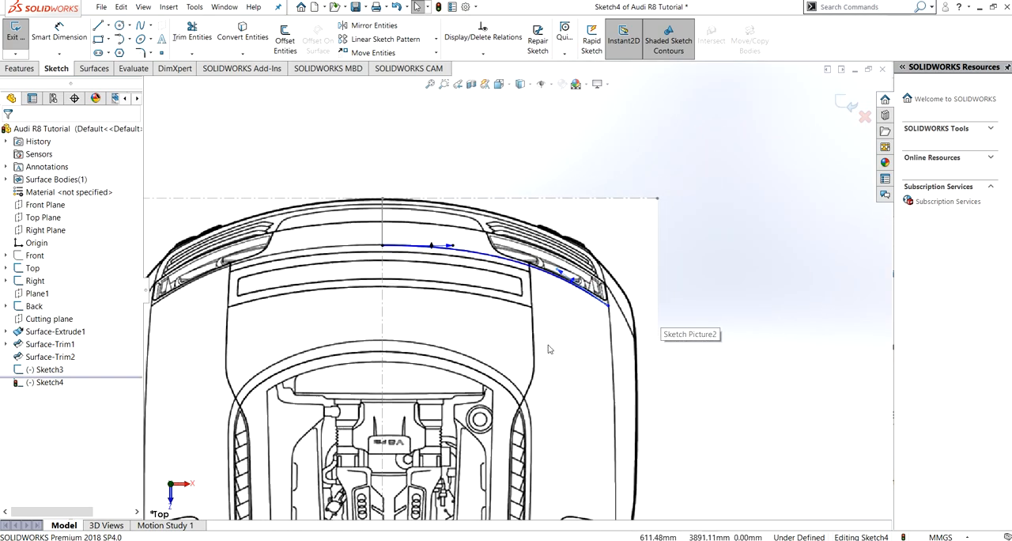
click(110, 26)
click(126, 43)
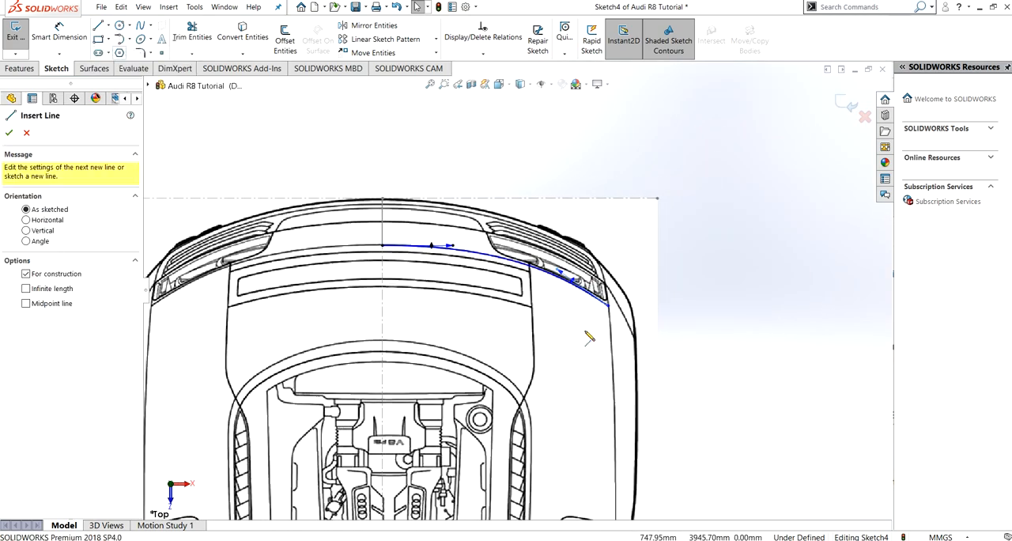
click(608, 306)
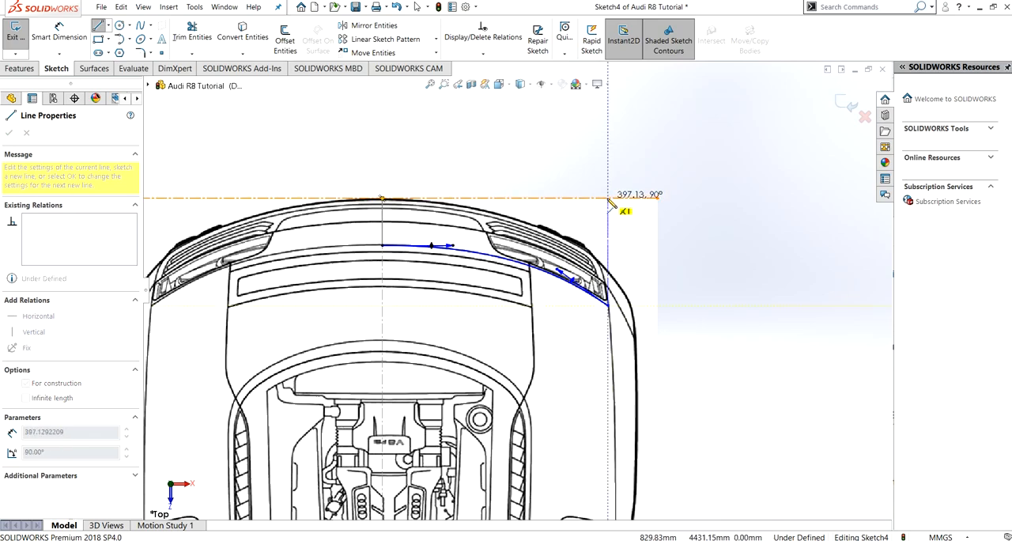
click(608, 198)
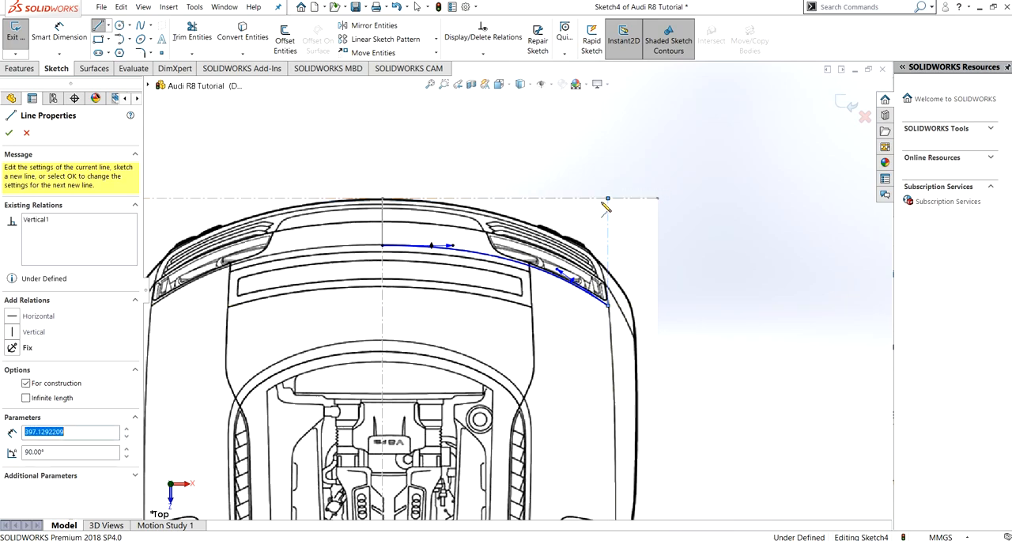
key(Escape)
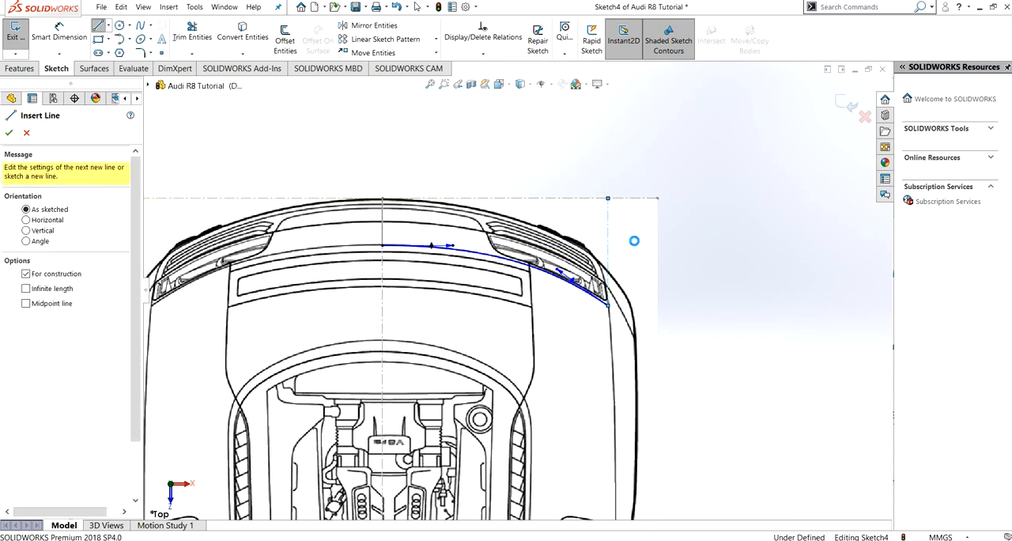
key(Escape)
scroll(747, 506, up, 5)
middle_drag(747, 506, 758, 384)
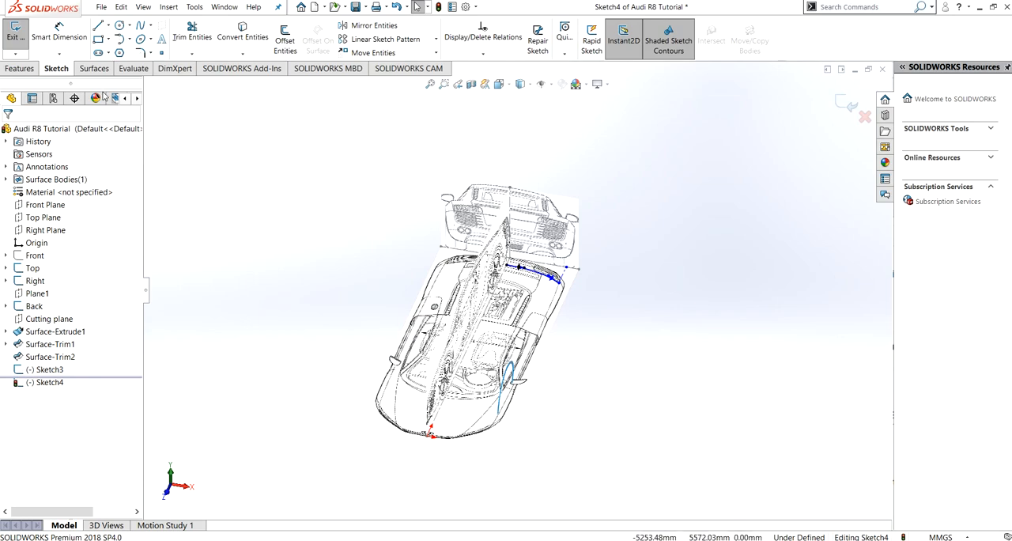
click(14, 41)
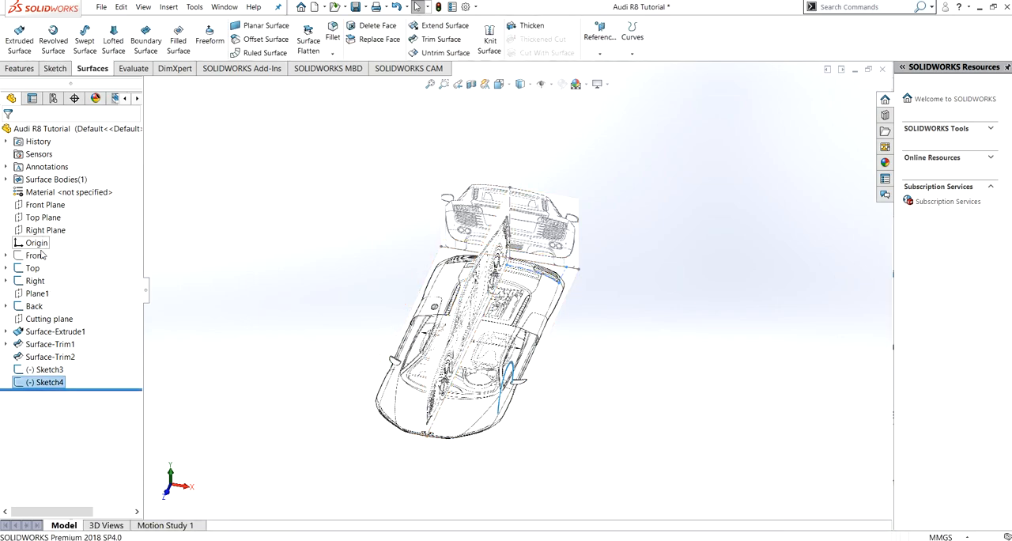
- Start a sketch on Plane1 and draw a two-point spline from the left tail light's upper outer corner to beside the centerline under the spoiler
click(40, 292)
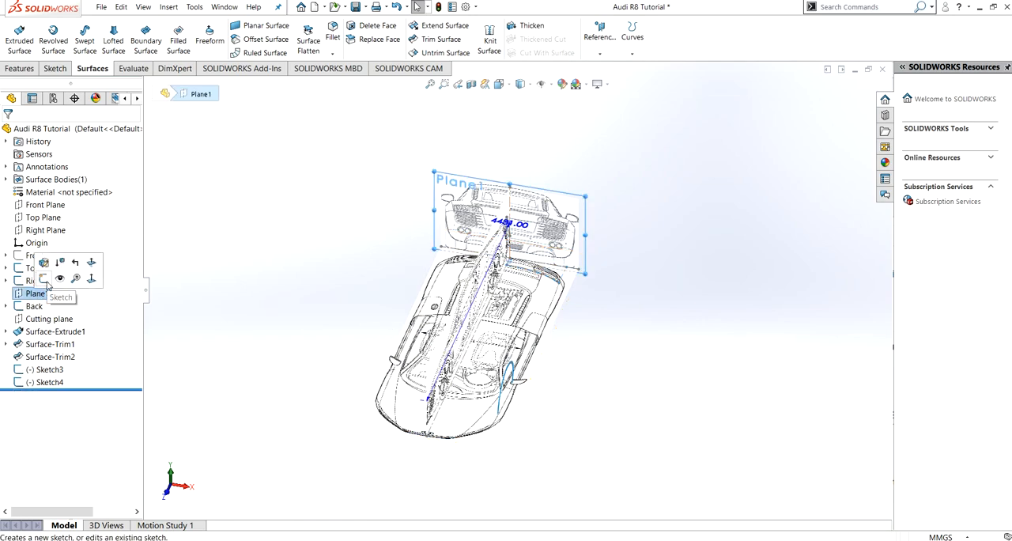
click(45, 281)
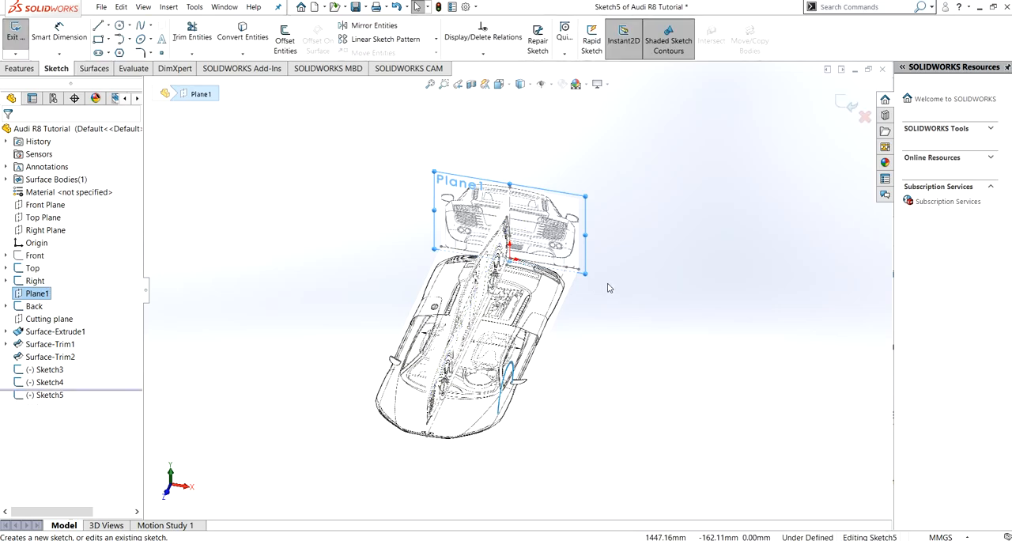
key(ctrl+8)
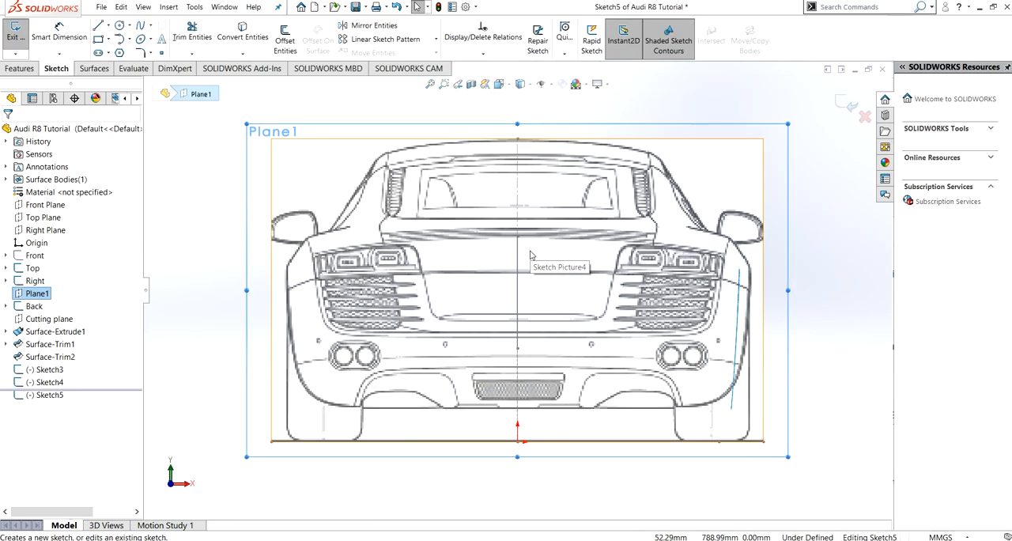
key(ctrl+8)
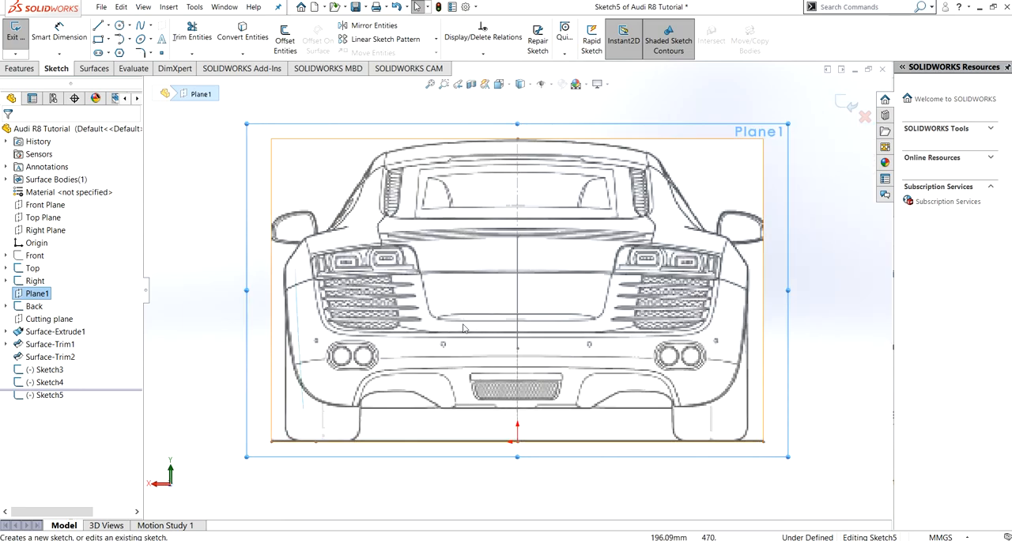
click(140, 25)
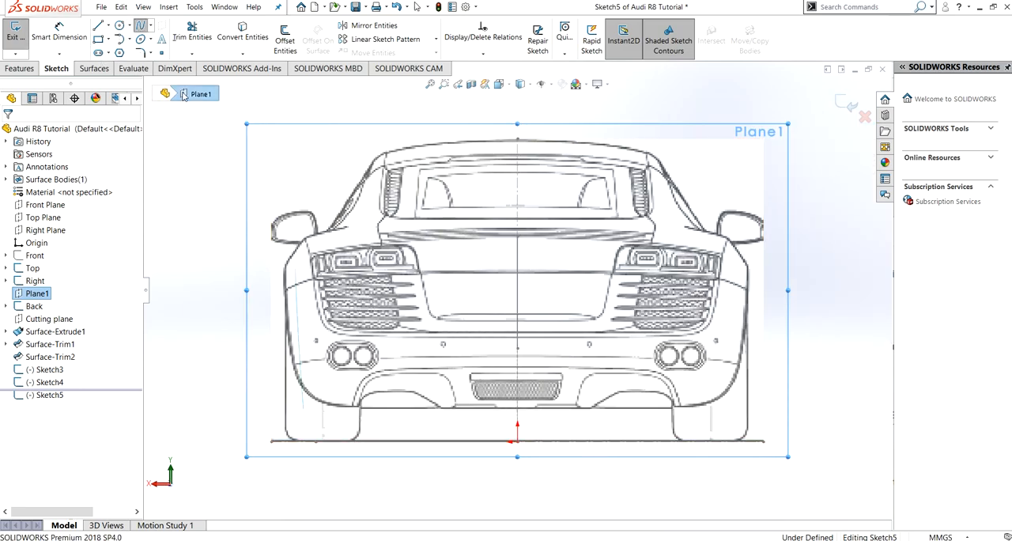
click(314, 255)
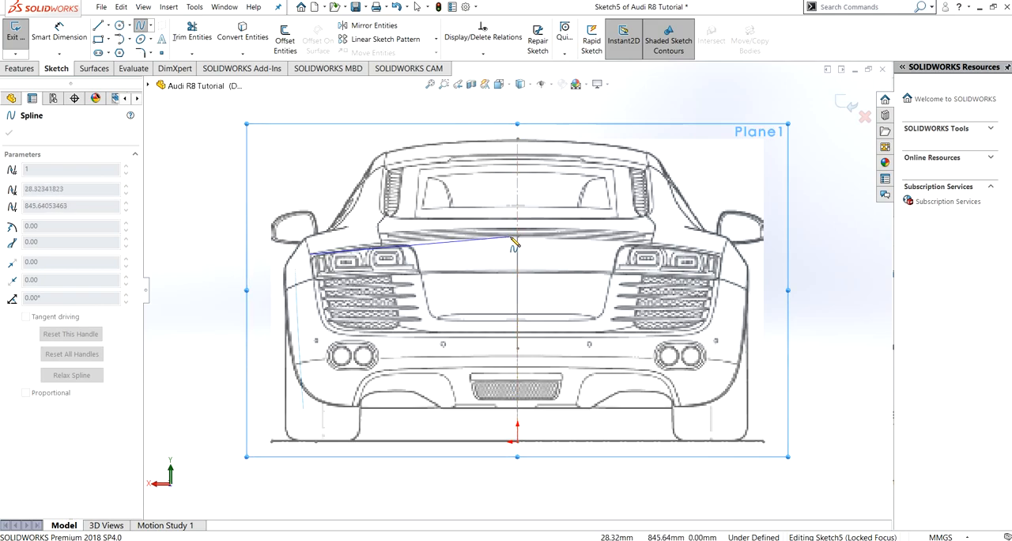
click(512, 237)
key(Escape)
- Finish the spline and attach its inner end to the upper end of the side-profile curve on the centerline
middle_drag(538, 240, 527, 246)
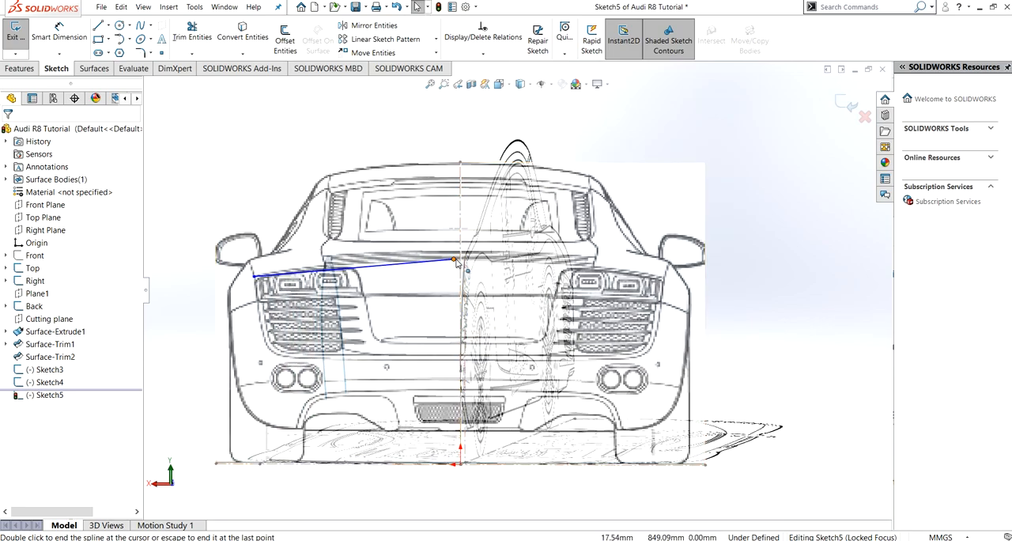
double_click(455, 261)
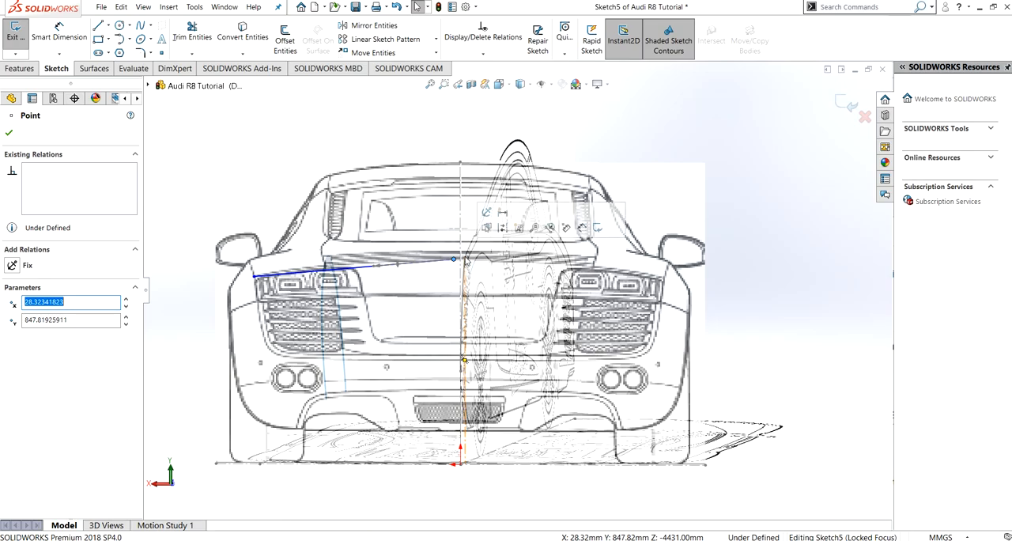
scroll(470, 269, down, 2)
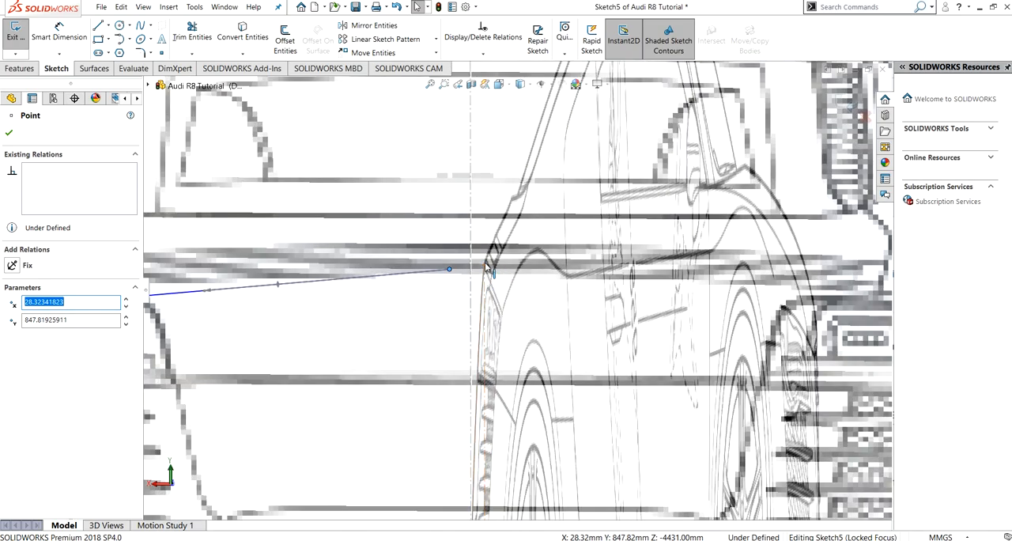
middle_drag(457, 280, 499, 276)
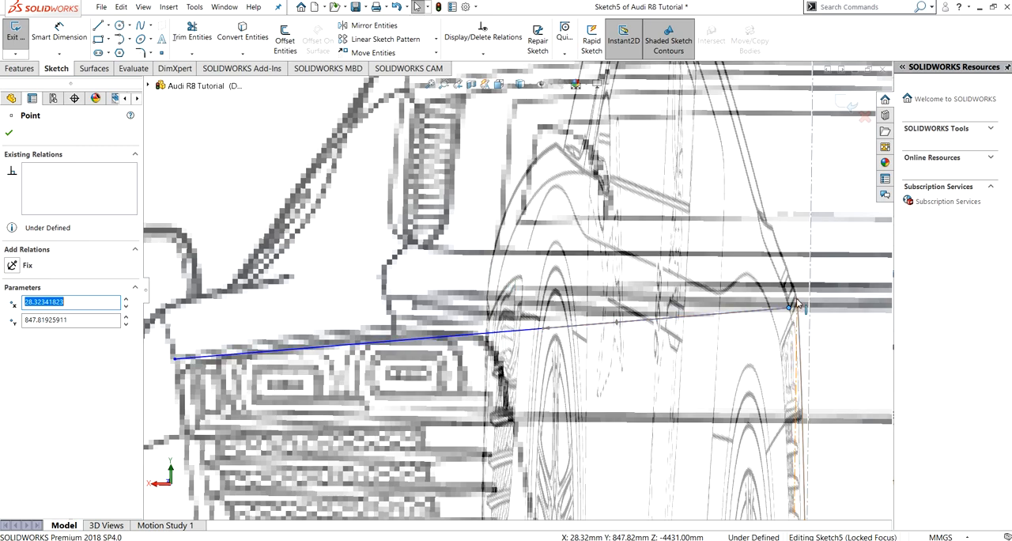
ctrl+click(445, 337)
click(11, 276)
click(8, 134)
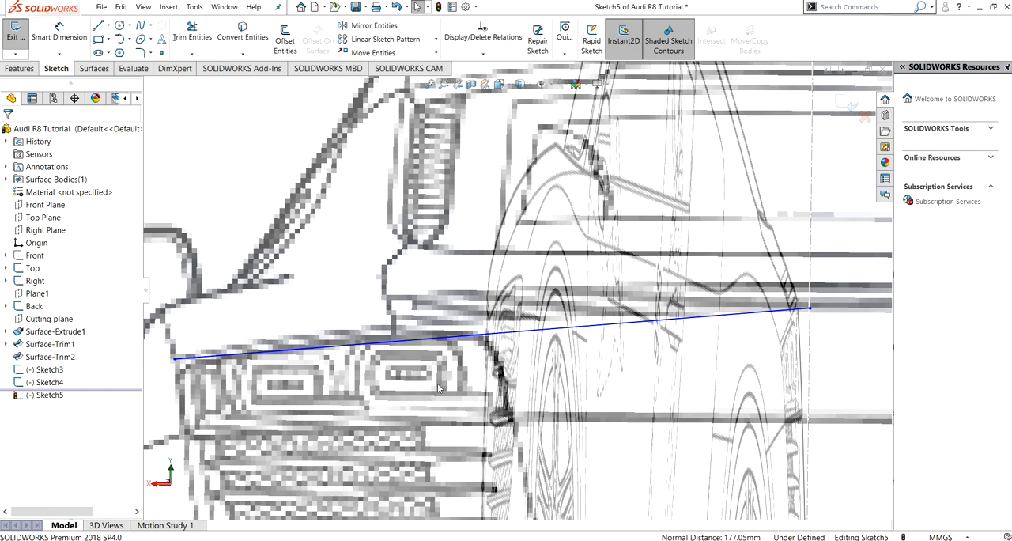
- Draw a vertical construction centerline about 774 mm long from the spline's outer end down to the blueprint's ground line
key(f)
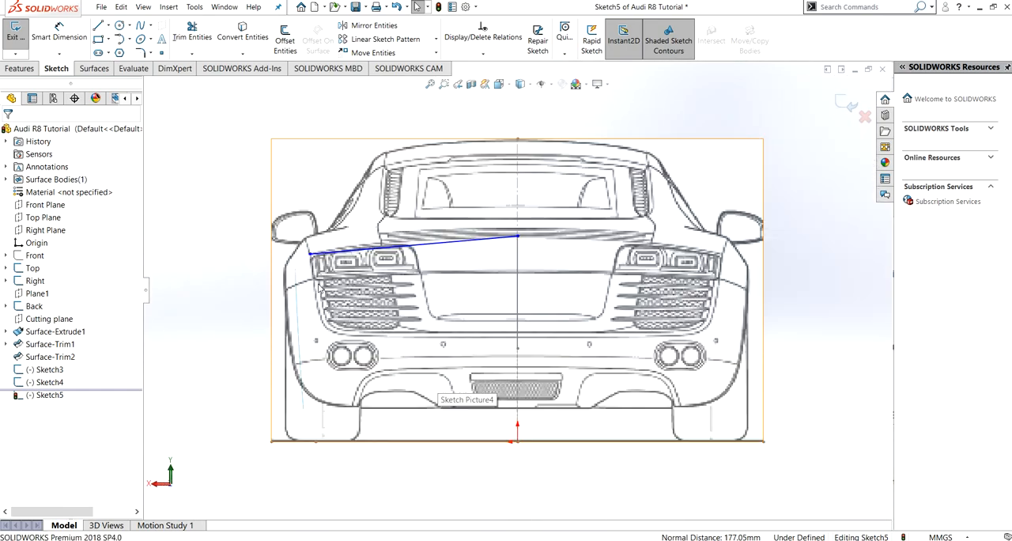
click(110, 27)
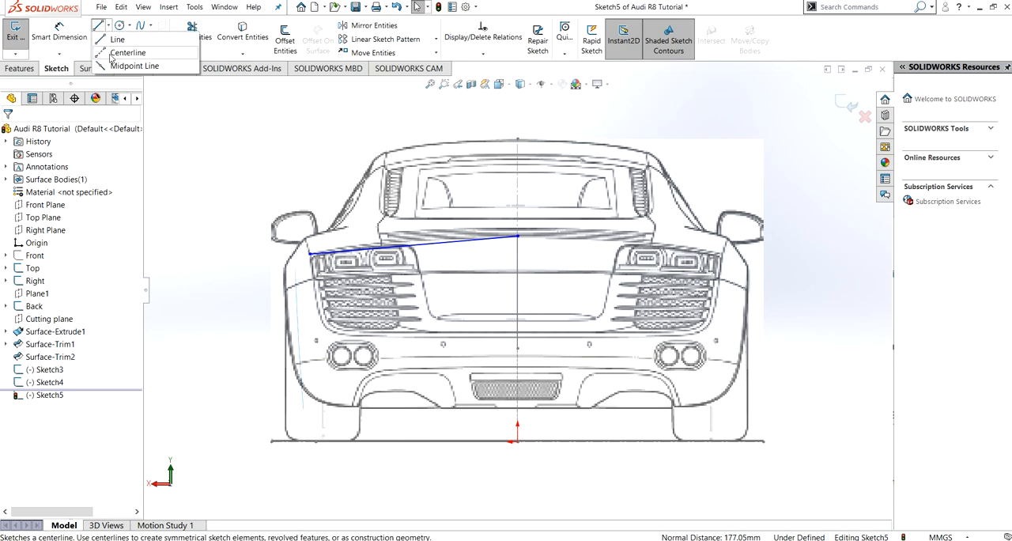
click(119, 47)
click(310, 254)
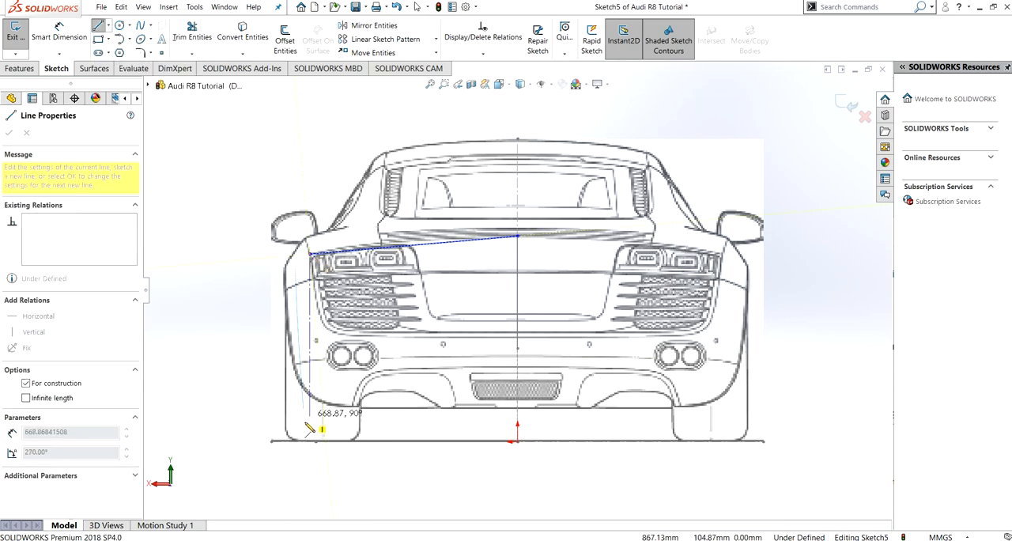
click(311, 442)
key(Escape)
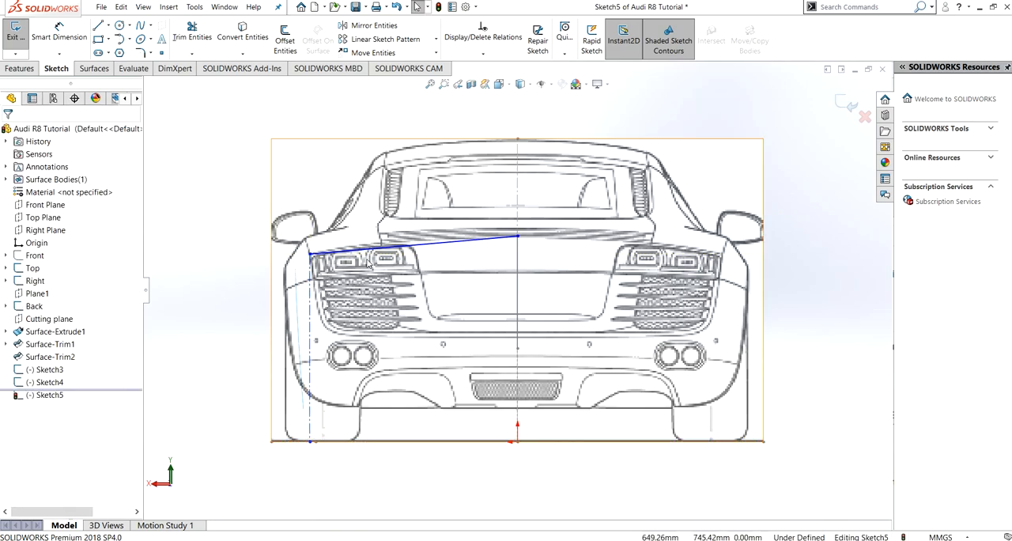
middle_drag(330, 459, 336, 468)
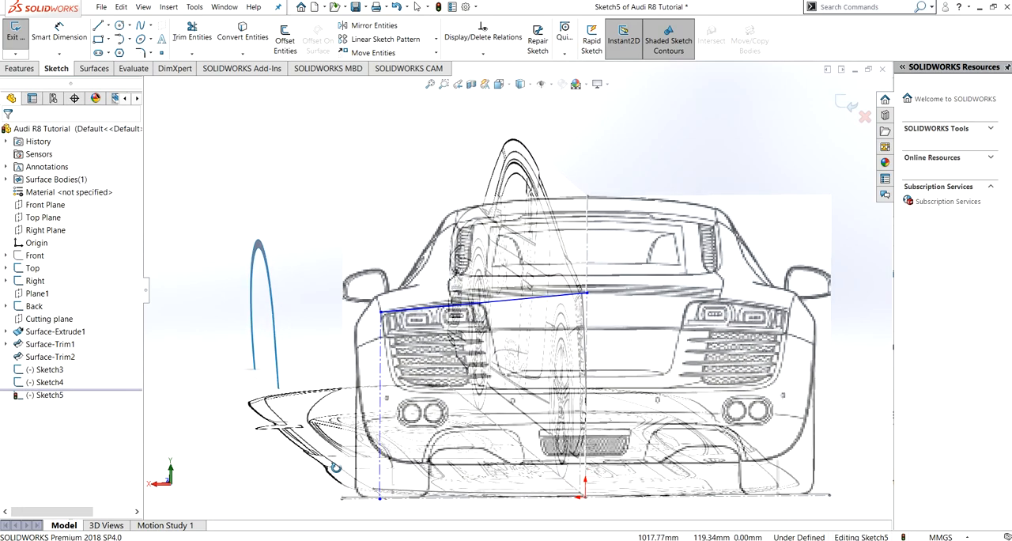
click(381, 501)
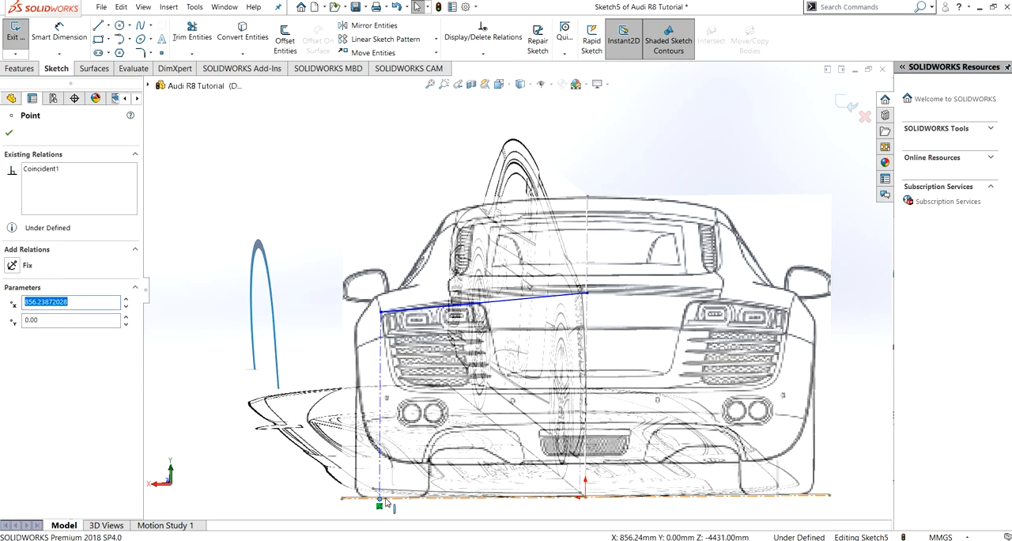
ctrl+click(387, 503)
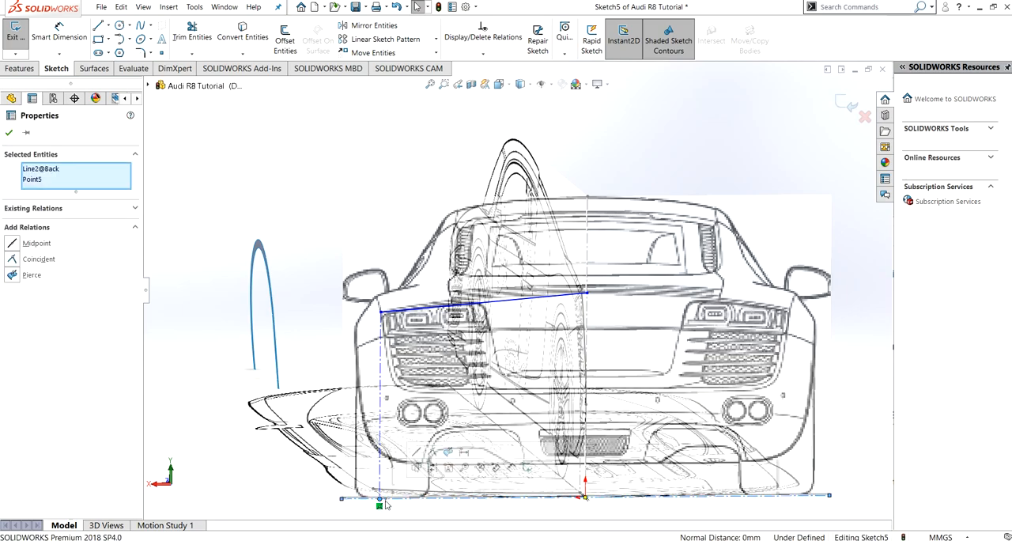
key(Escape)
click(386, 500)
- Make the construction line's lower end coincident with the end of the Top-plane sketch's centerline on the ground line
middle_drag(389, 493, 409, 487)
scroll(411, 490, down, 6)
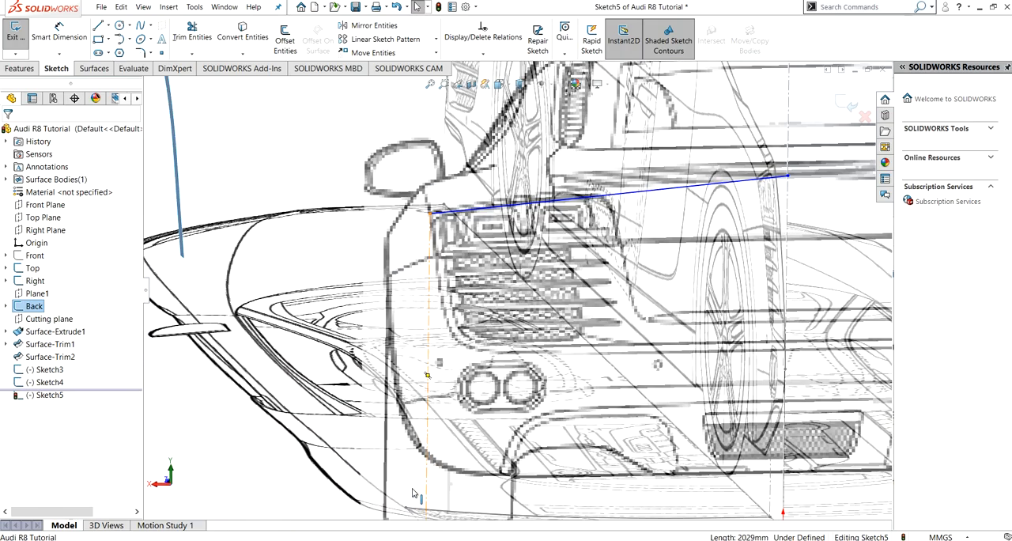
scroll(409, 491, up, 2)
scroll(410, 490, down, 3)
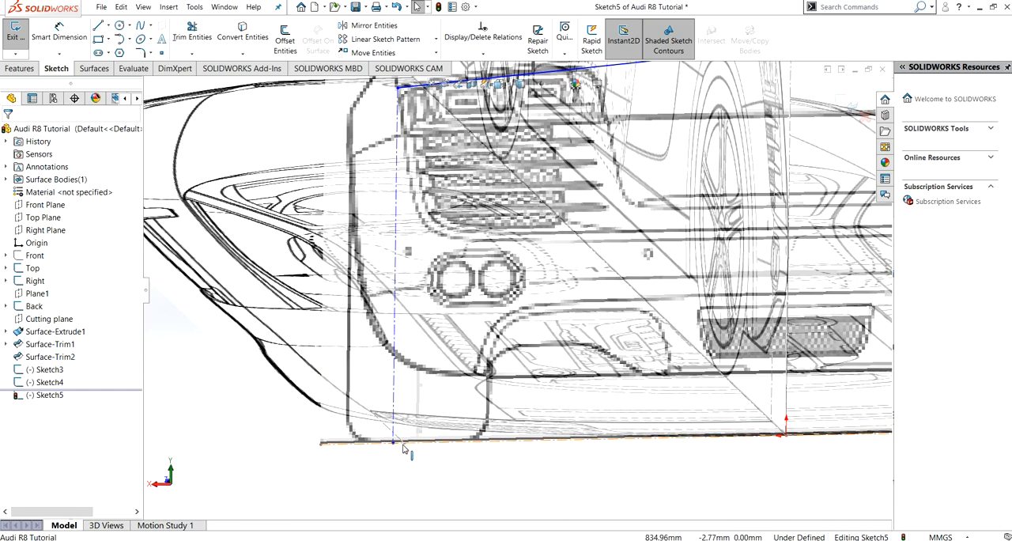
click(404, 444)
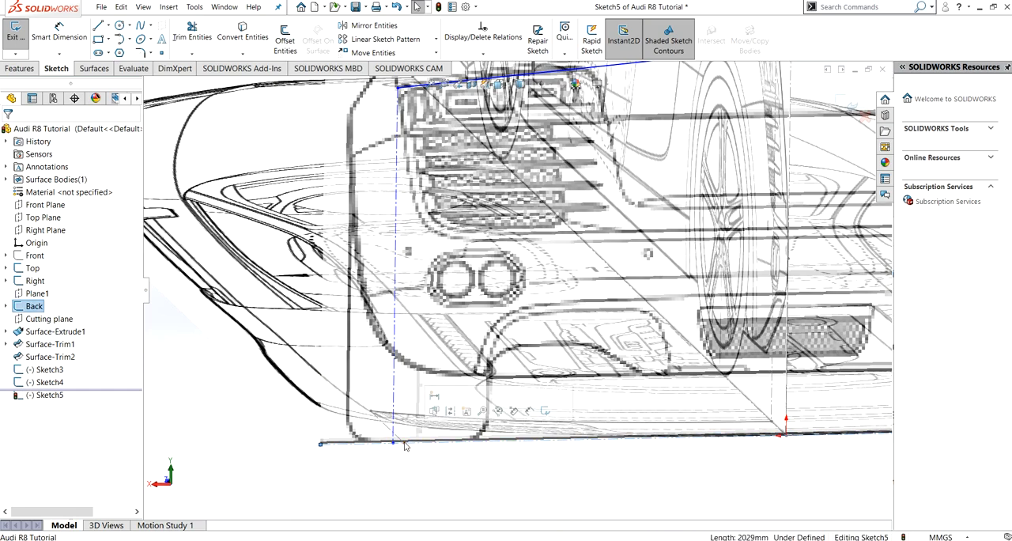
click(394, 444)
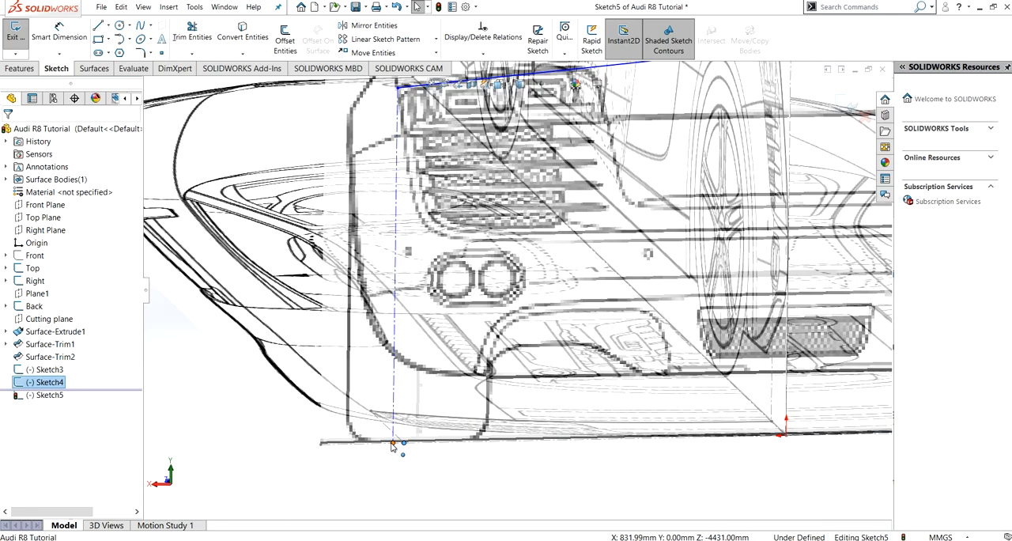
ctrl+click(392, 443)
click(12, 274)
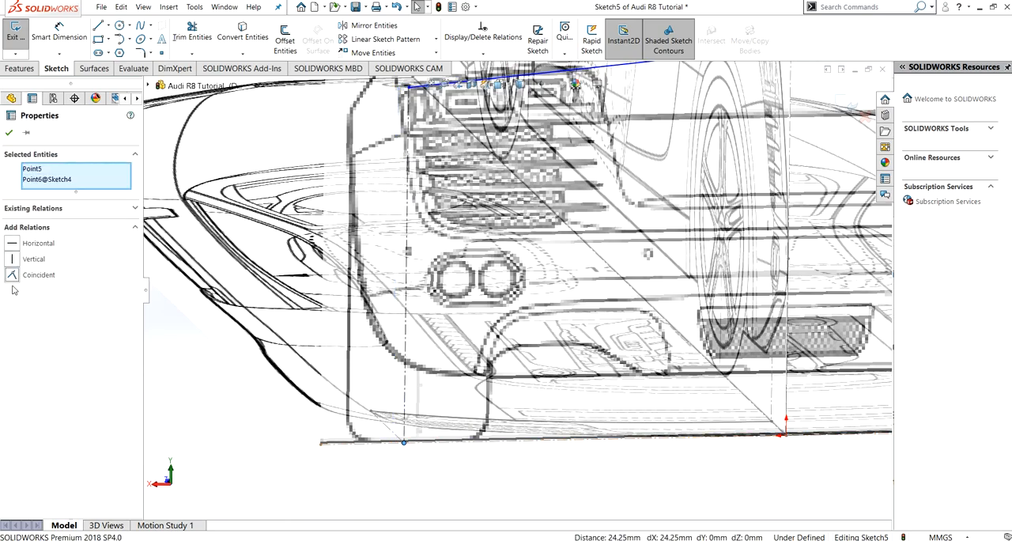
click(9, 133)
- Arch the spline along the rear deck edge with its outer tangent handle at about 169° and 831 long, and exit the sketch
scroll(613, 346, down, 5)
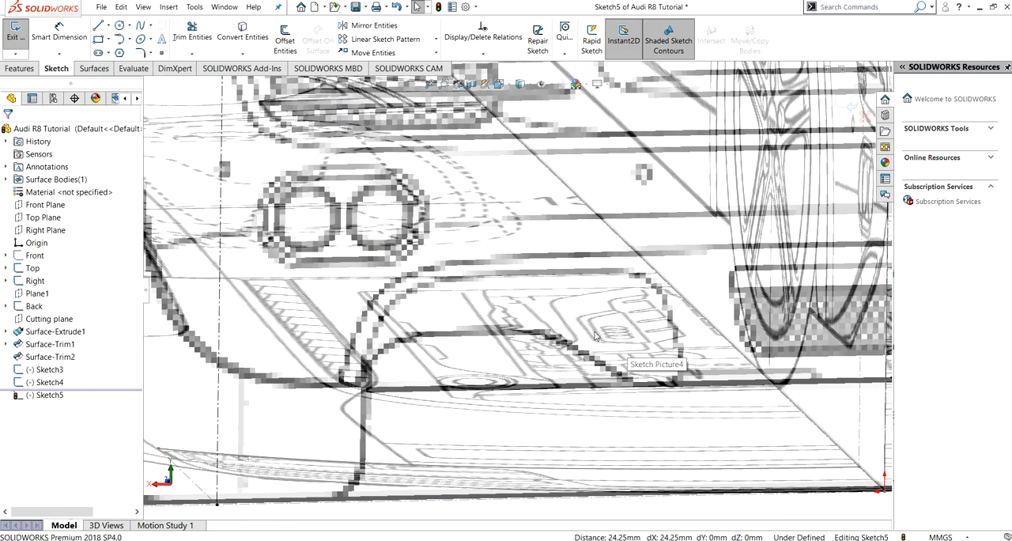
scroll(589, 332, up, 8)
key(ctrl+8)
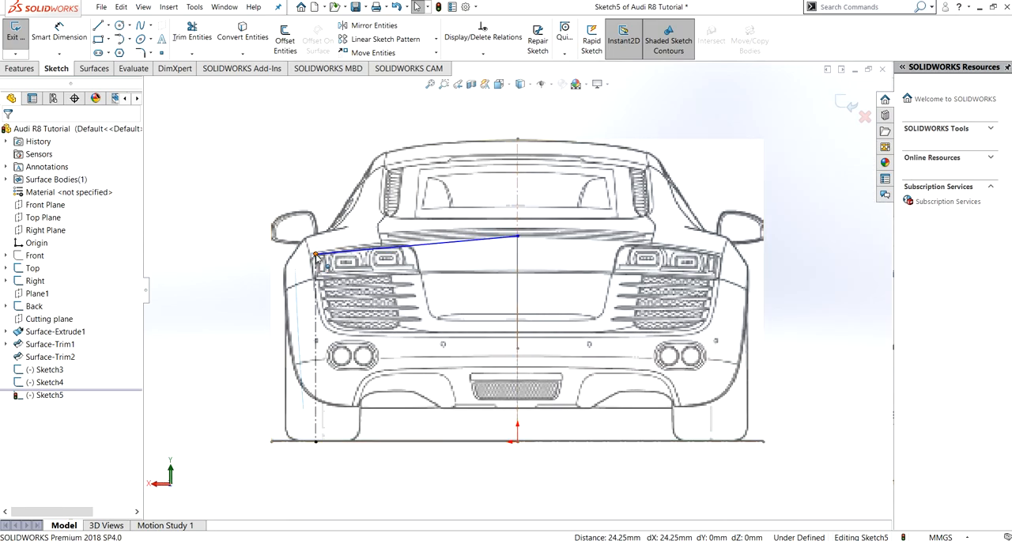
click(315, 255)
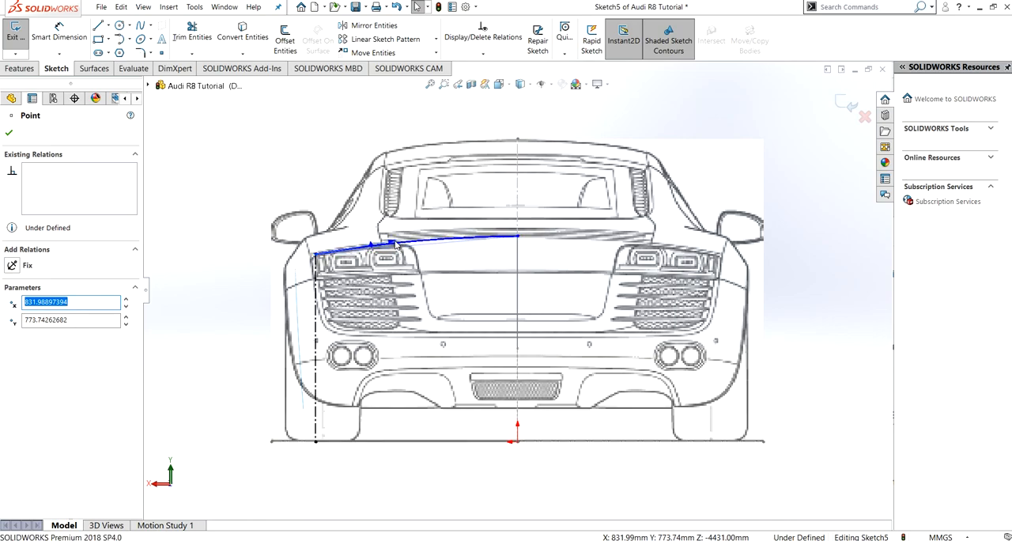
drag(395, 242, 394, 240)
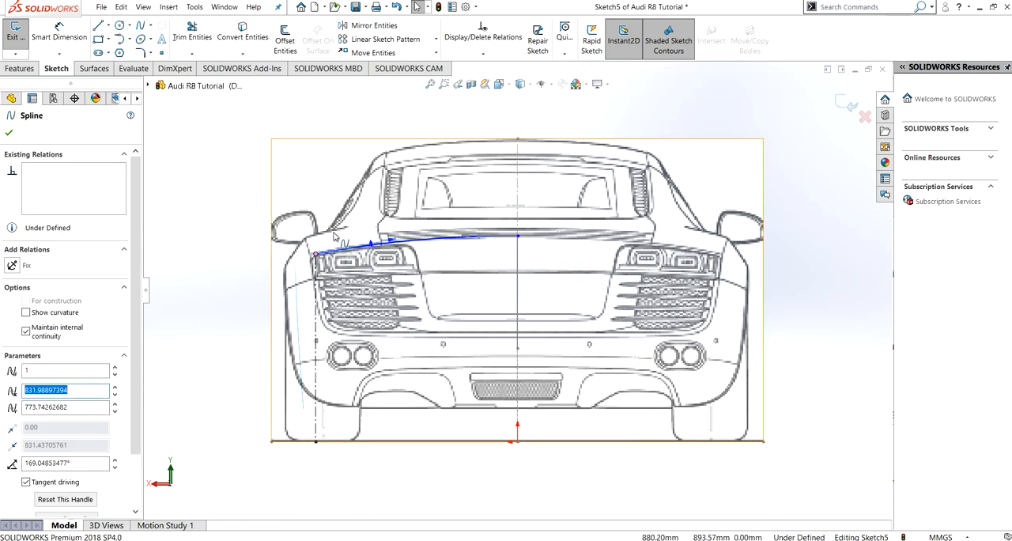
click(9, 134)
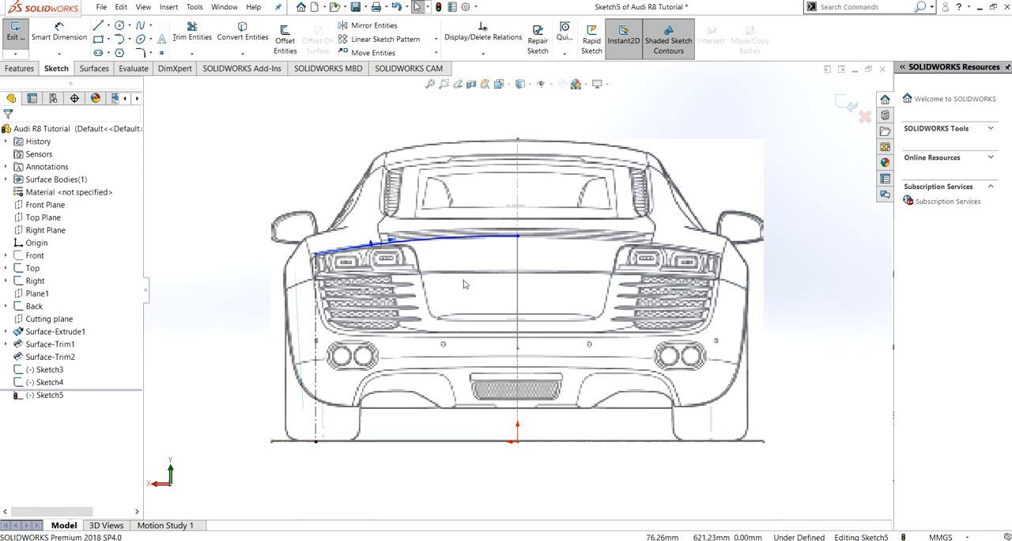
click(15, 33)
- Create a projected curve of the sketch-on-sketch type from Sketch5 and Sketch4
middle_drag(448, 336, 617, 318)
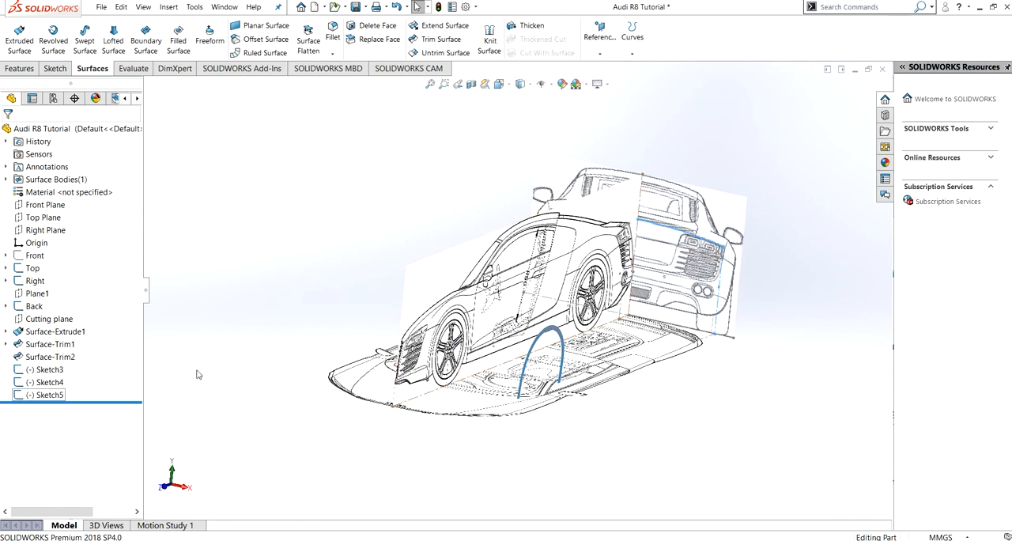
click(43, 395)
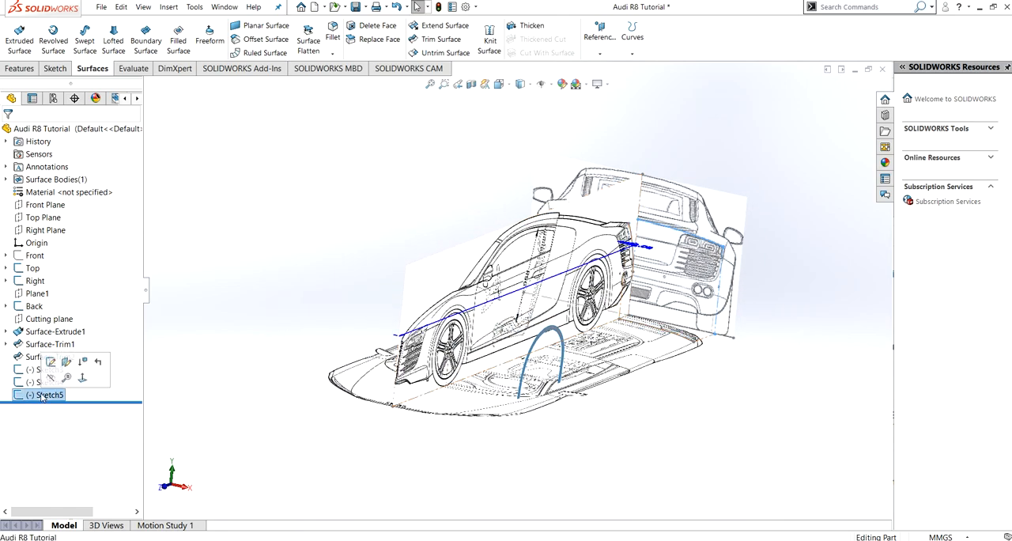
click(632, 54)
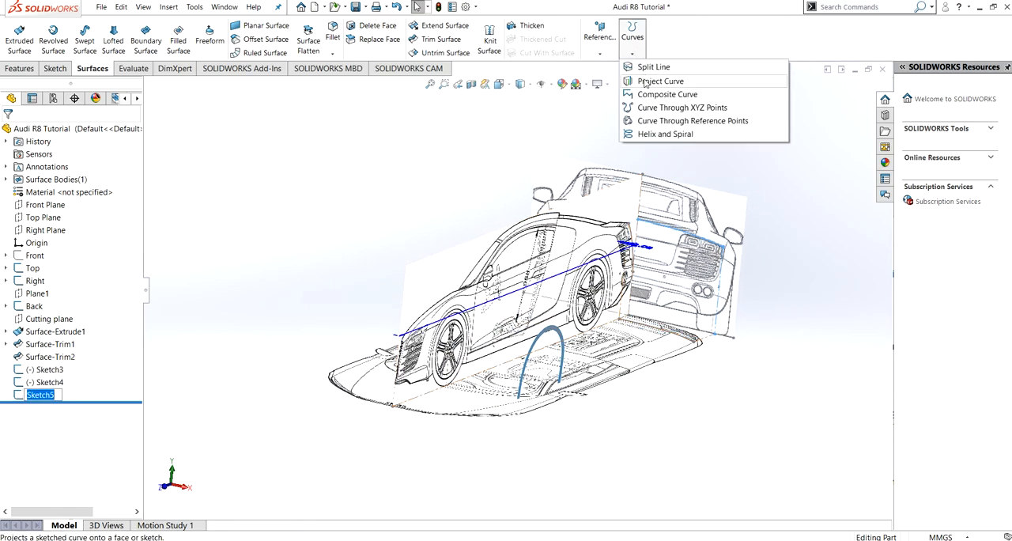
click(645, 81)
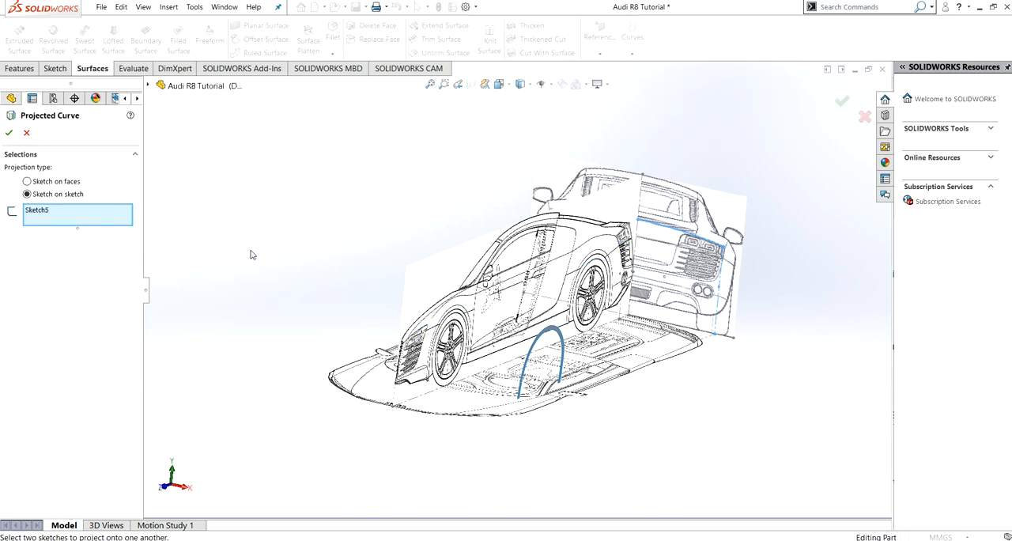
mouse_move(544, 273)
middle_down()
mouse_move(514, 292)
mouse_move(522, 326)
middle_up()
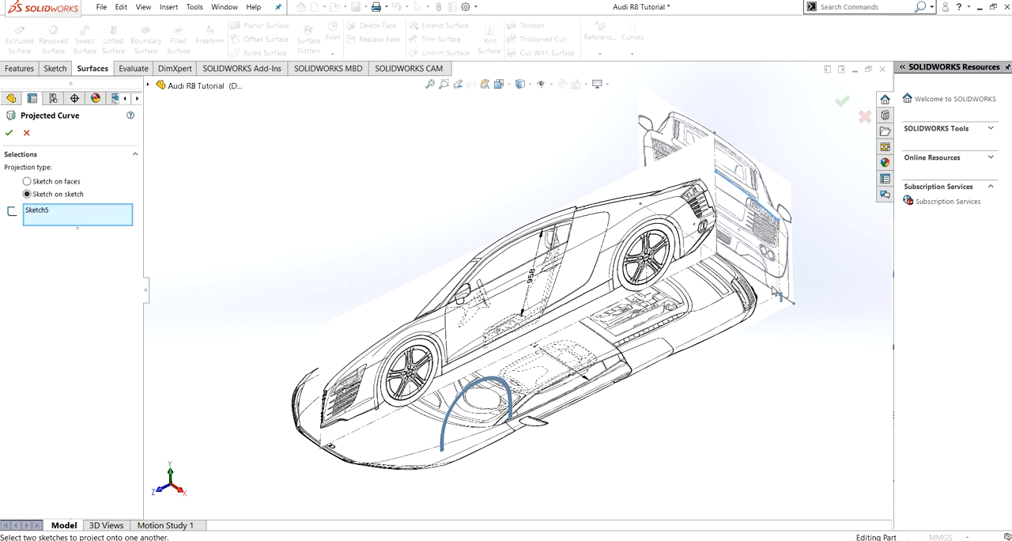
click(732, 287)
middle_drag(676, 294, 522, 238)
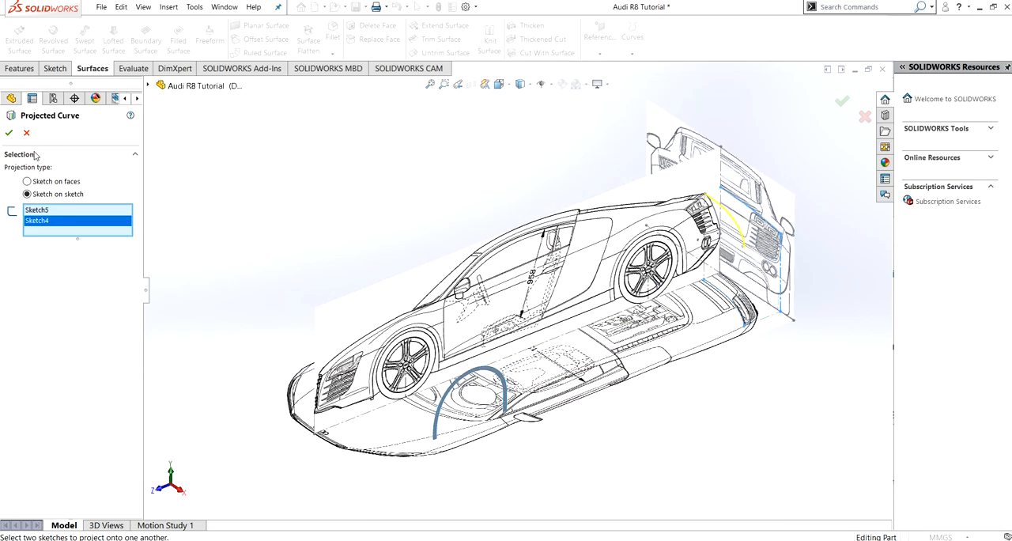
click(8, 133)
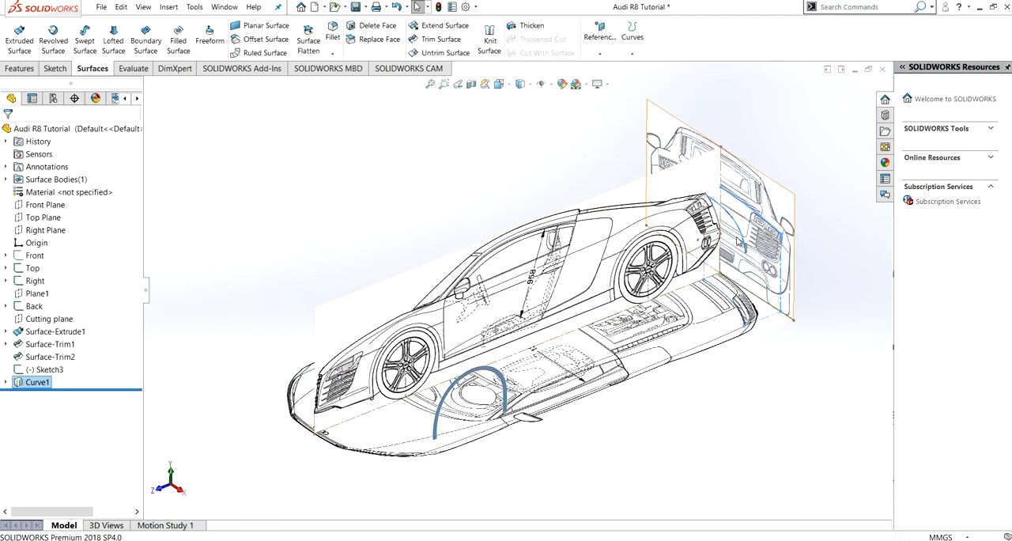
- Start a swept surface at the rear end with Sketch3 as the profile and Curve1 as the path
mouse_move(650, 256)
middle_down()
mouse_move(581, 260)
mouse_move(745, 238)
mouse_move(728, 230)
middle_up()
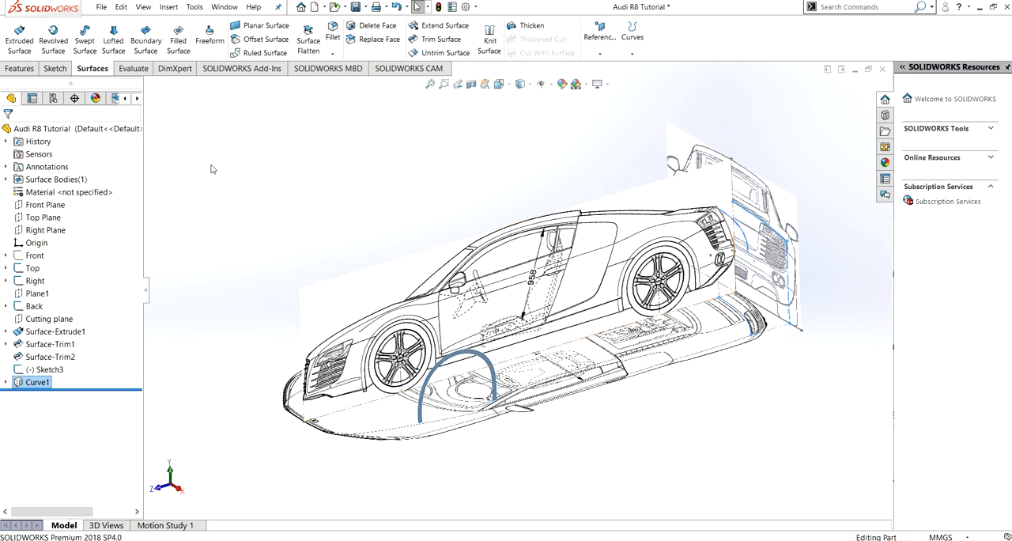
click(94, 51)
middle_drag(494, 330, 673, 281)
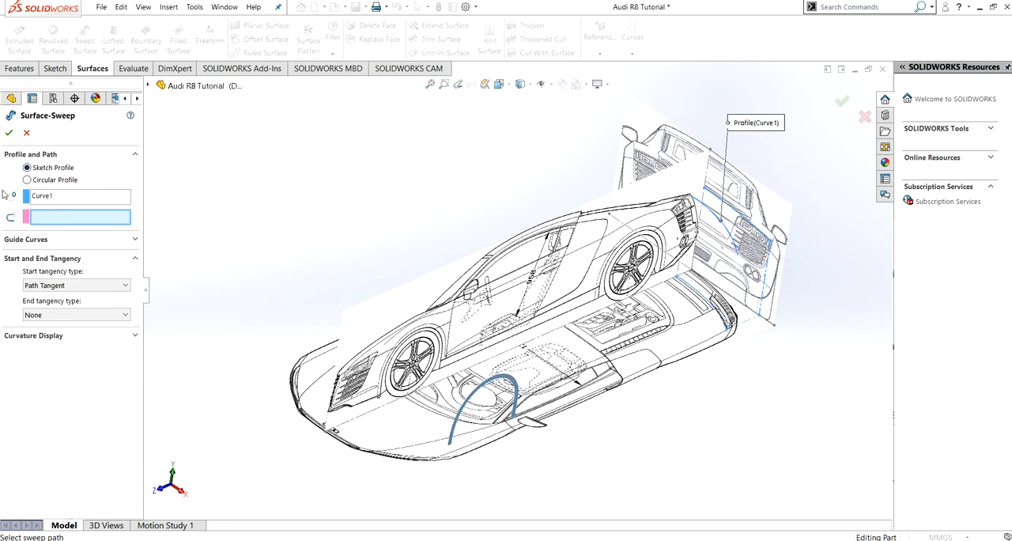
click(61, 198)
key(Delete)
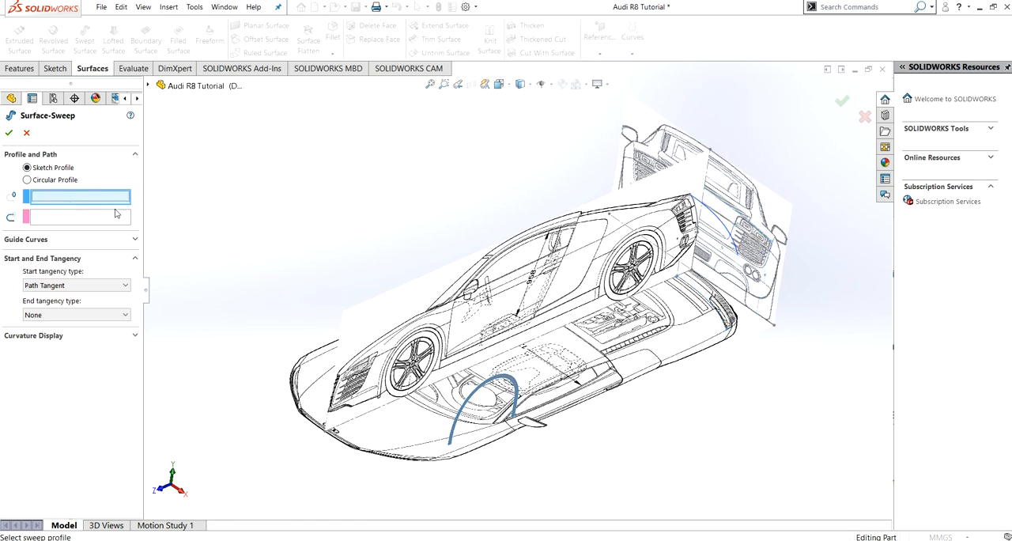
click(697, 222)
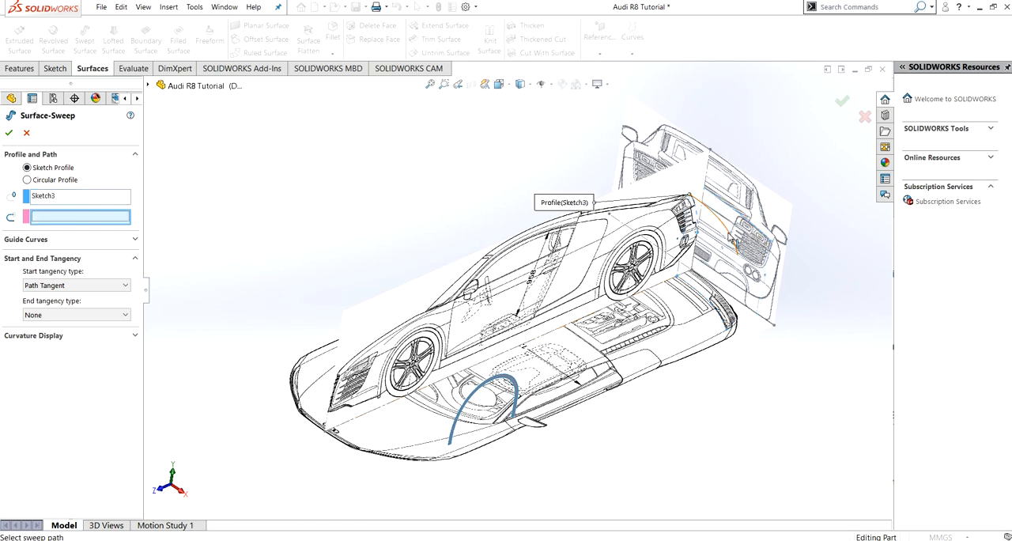
click(731, 239)
middle_drag(665, 294, 691, 266)
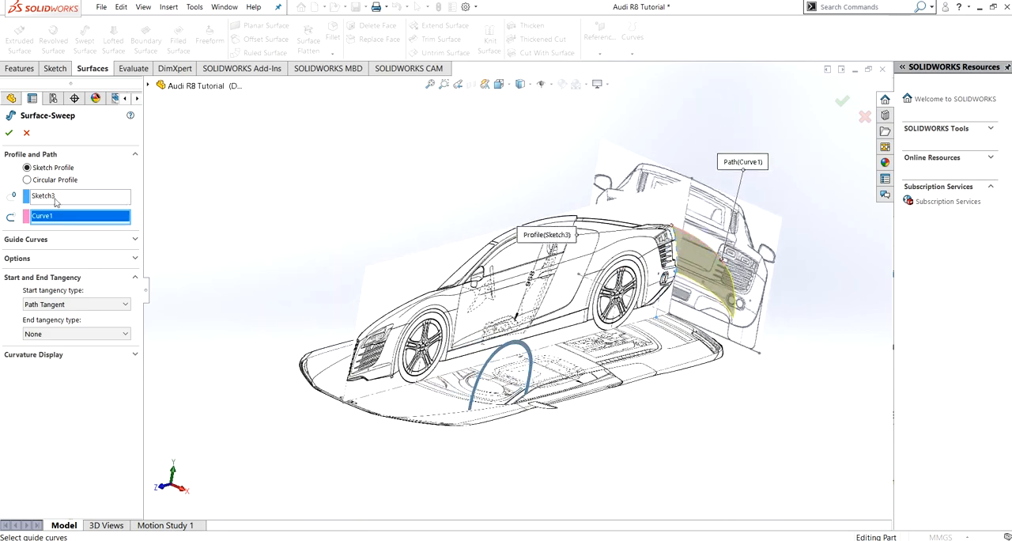
- Set the sweep's profile orientation to Keep Normal Constant and create the rear surface
click(70, 261)
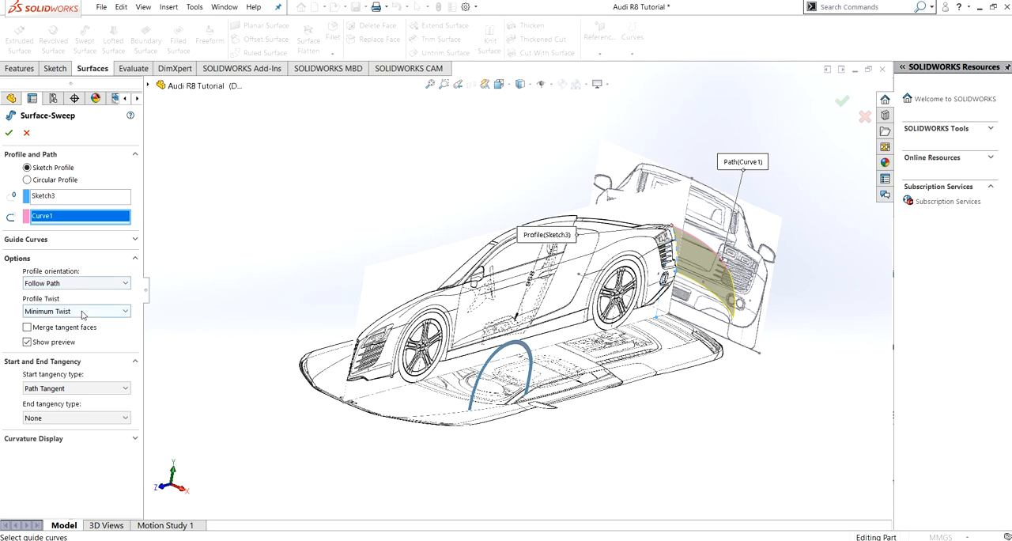
click(78, 285)
click(73, 304)
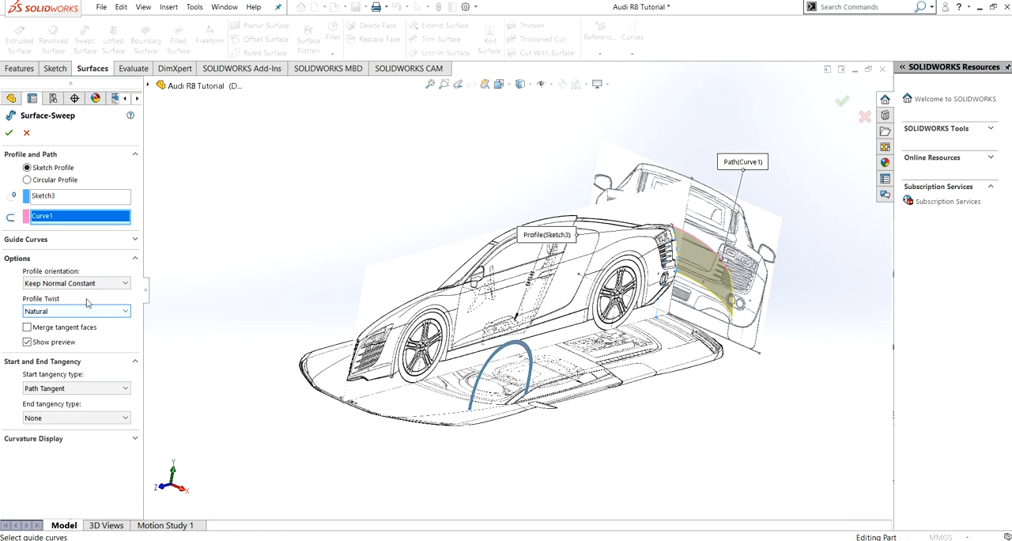
click(8, 135)
middle_drag(619, 389, 234, 395)
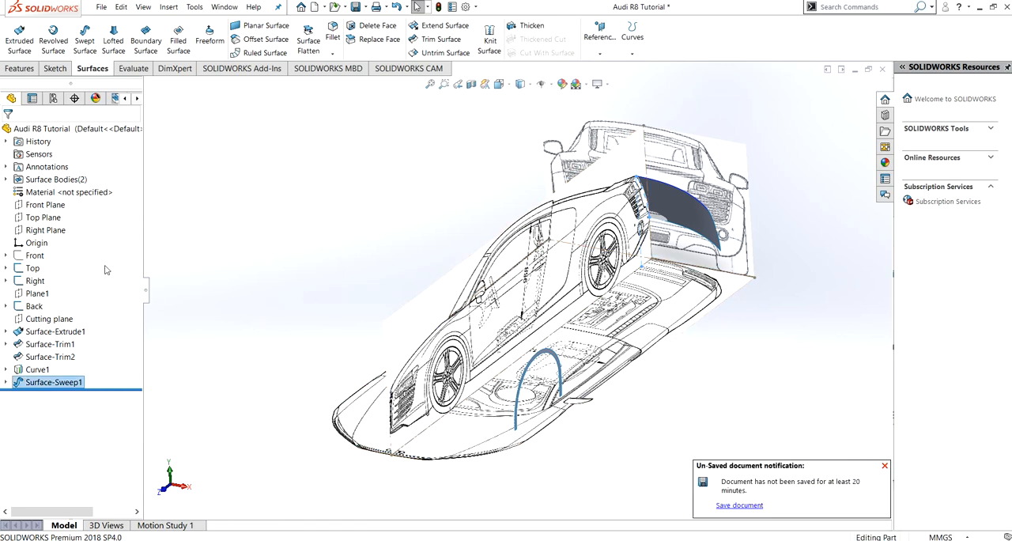
- Show the Front blueprint sketch
click(48, 206)
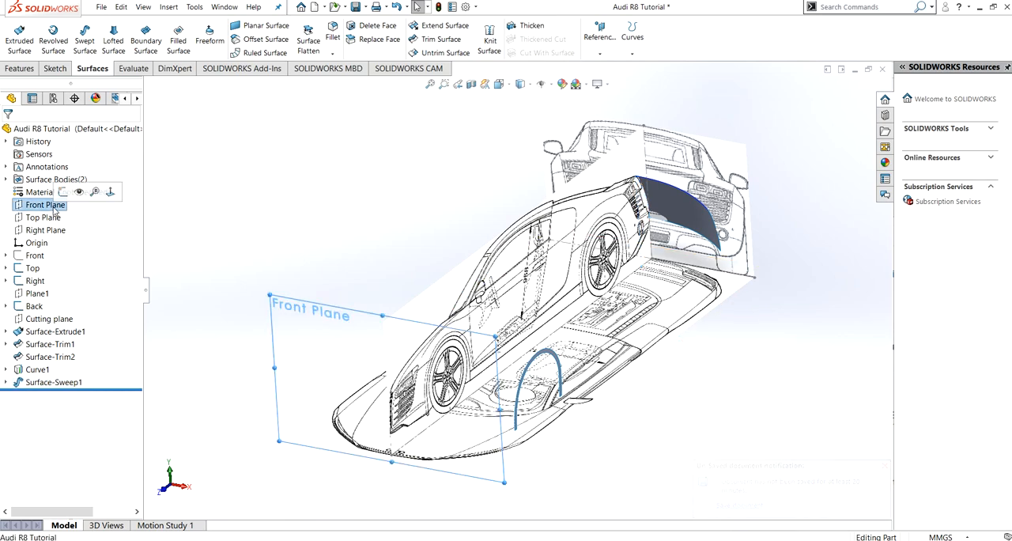
click(35, 254)
click(46, 238)
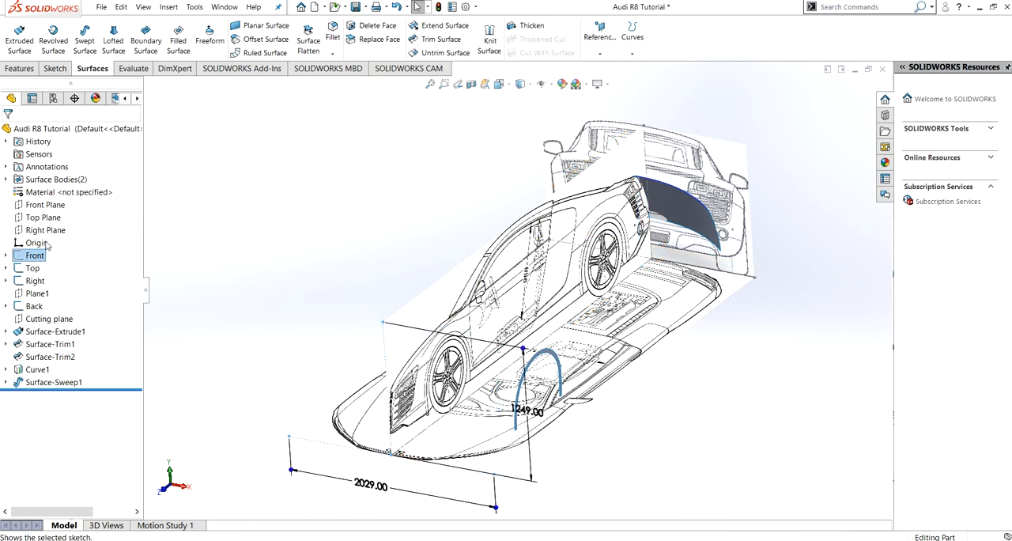
middle_drag(292, 256, 300, 233)
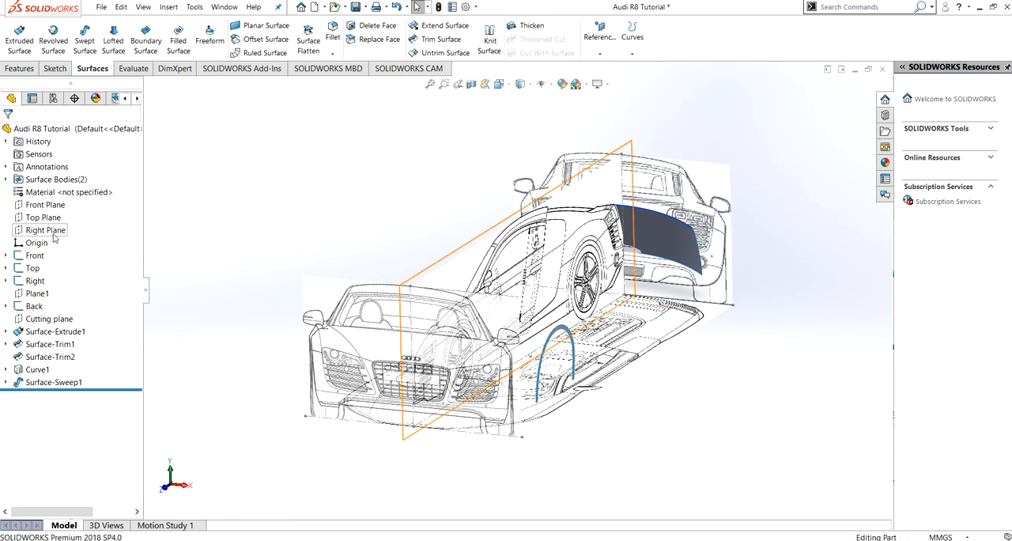
- Sketch a four-point spline on the Cutting plane from the origin along the front bumper outline to the wheel-arch surface's end edge
click(46, 319)
click(61, 303)
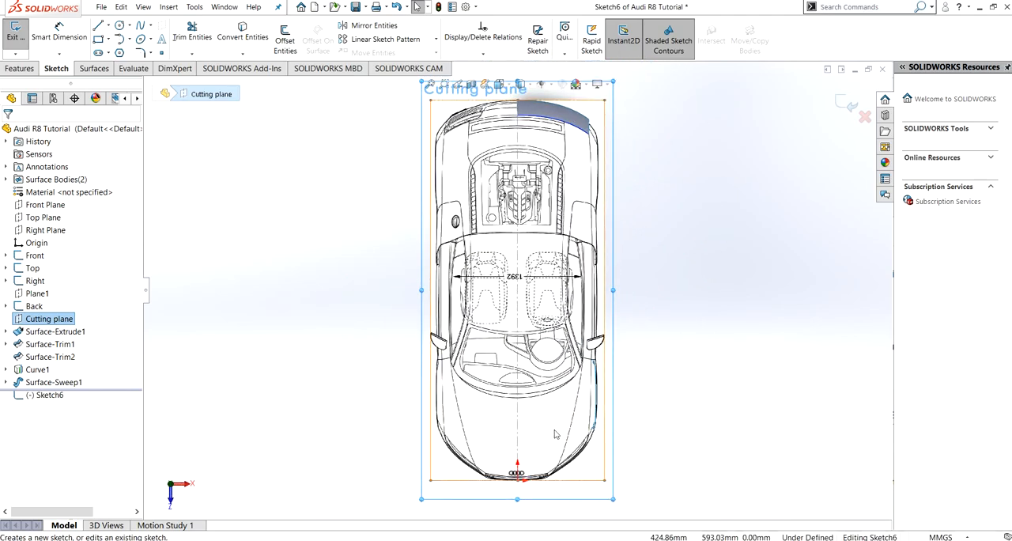
scroll(525, 478, down, 5)
scroll(533, 432, down, 3)
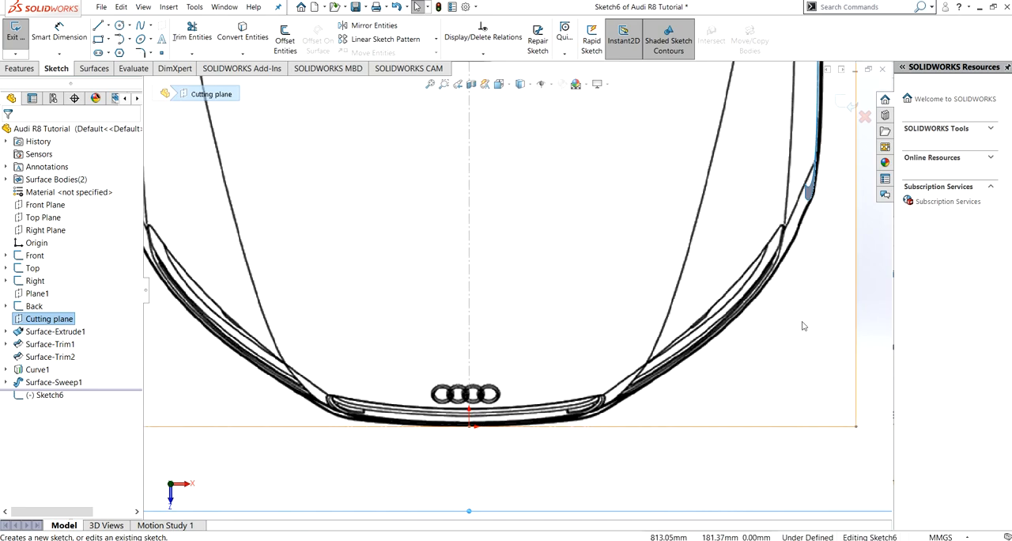
click(141, 27)
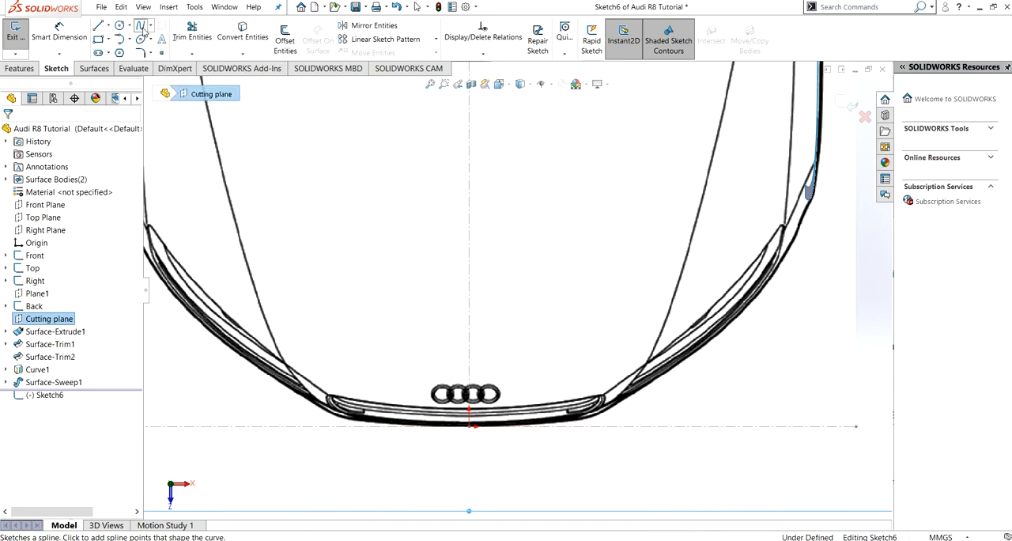
click(471, 427)
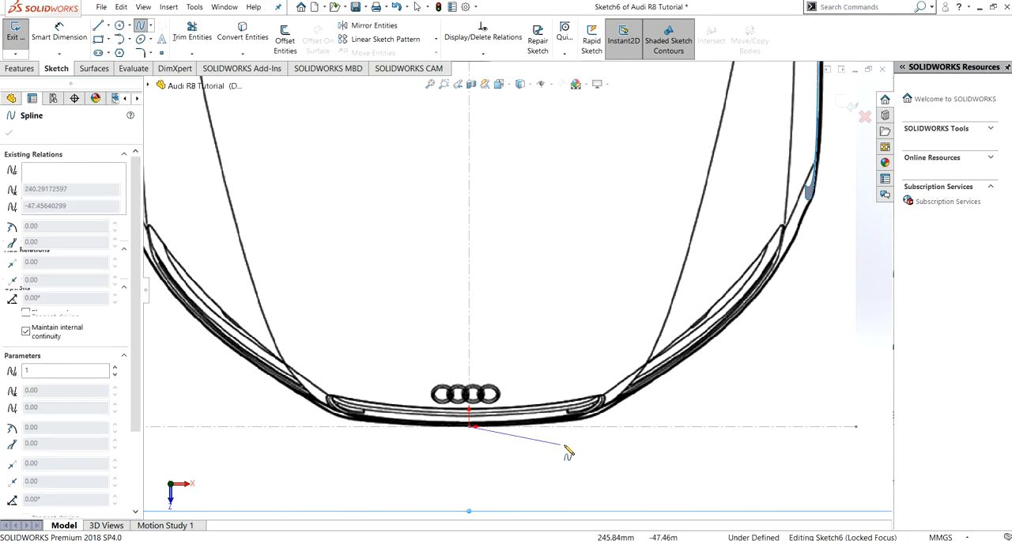
click(613, 416)
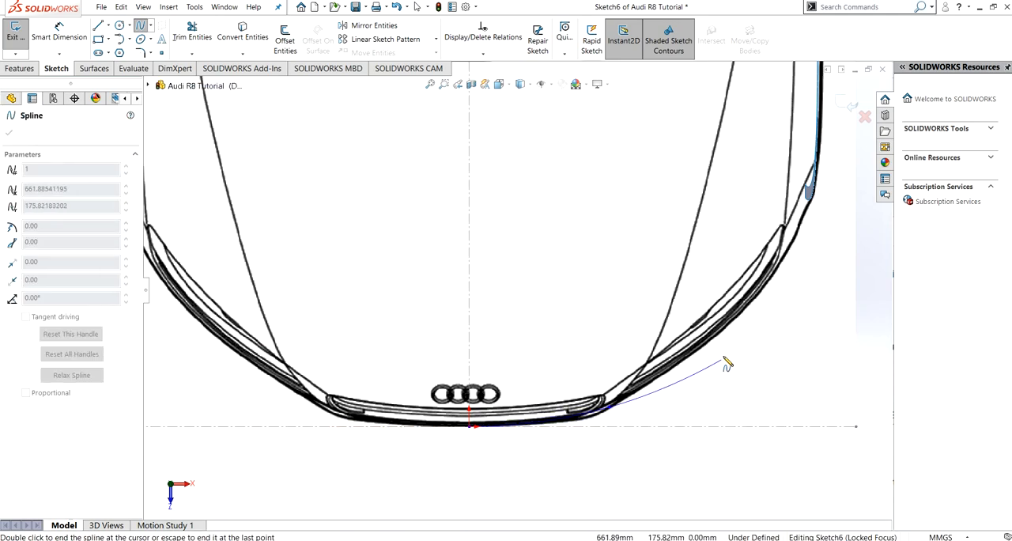
click(737, 328)
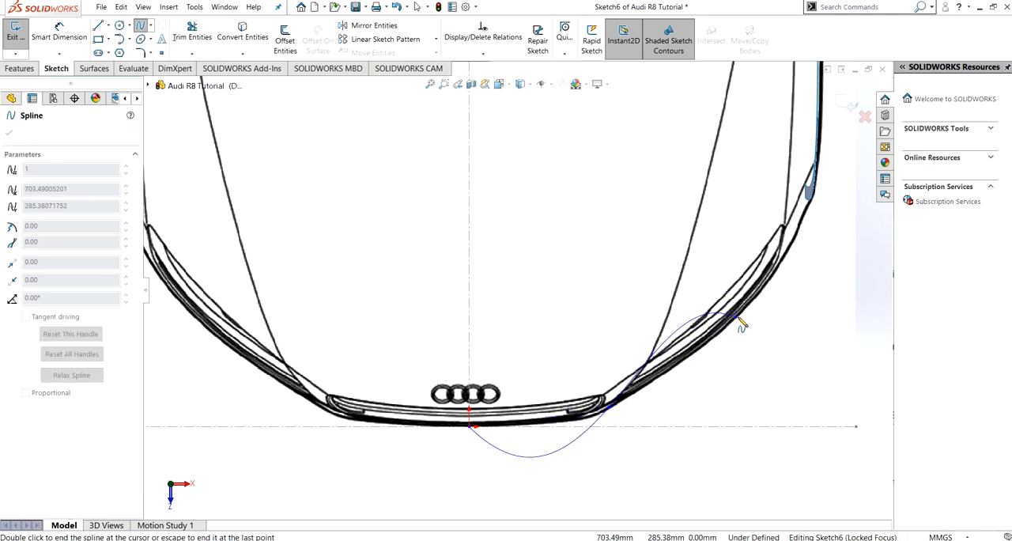
double_click(809, 199)
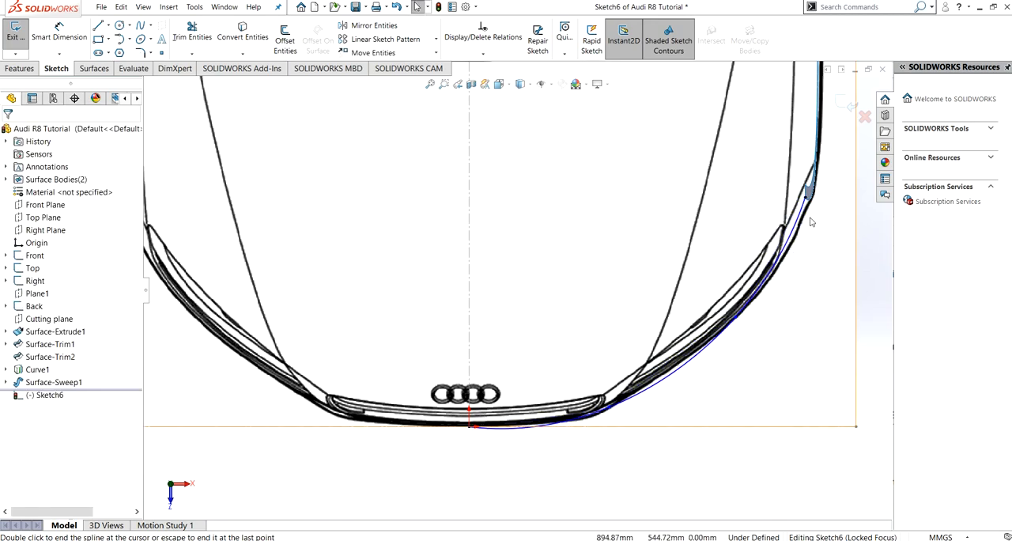
- Make the spline's outer end equal in curvature to the converted end edge of the wheel-arch surface, and undo the conflicting change
scroll(810, 222, up, 4)
scroll(708, 245, down, 8)
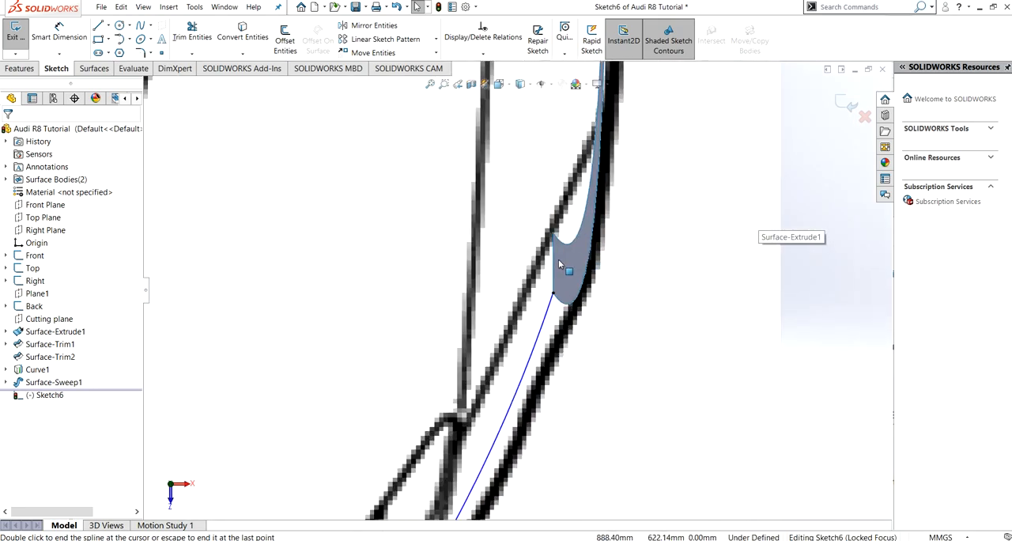
click(554, 271)
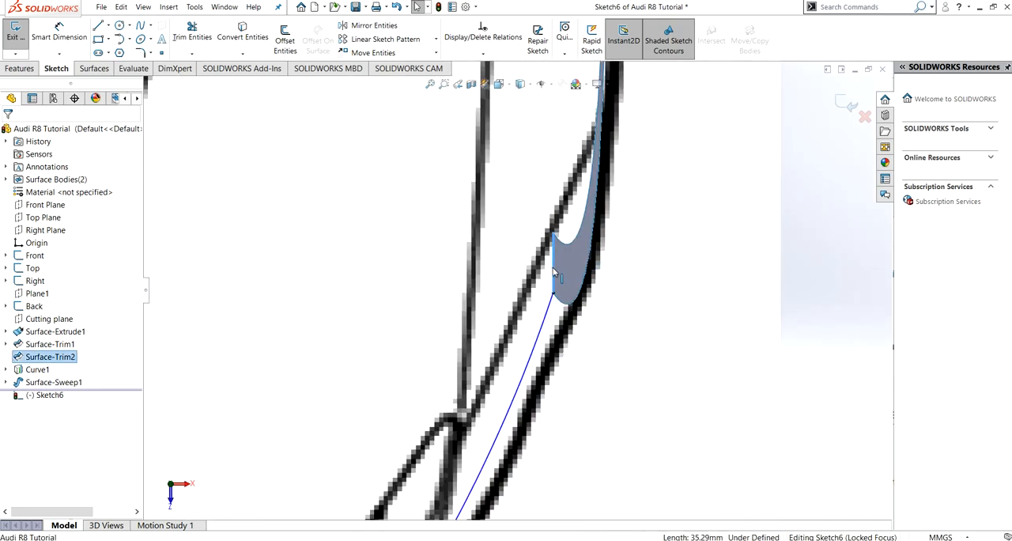
click(259, 31)
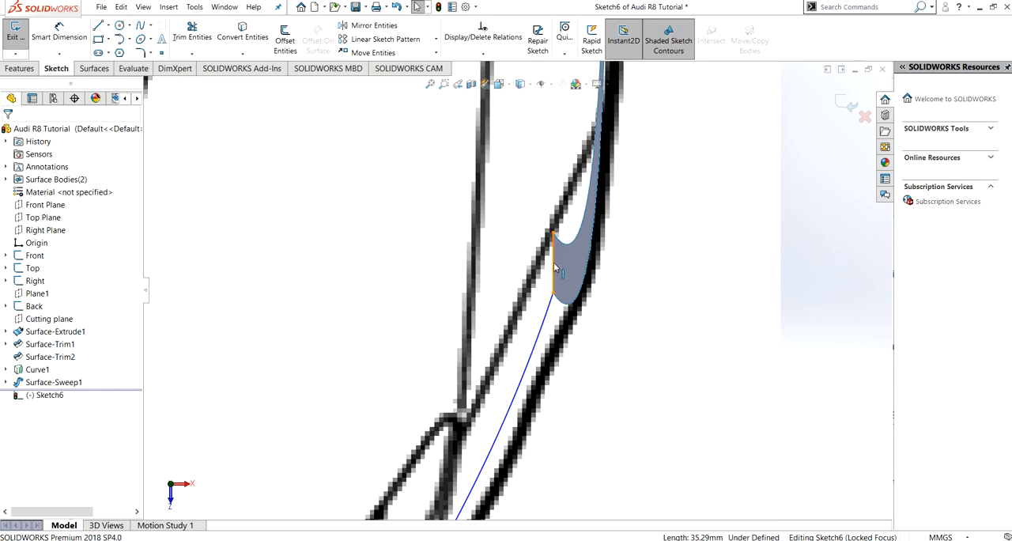
click(556, 269)
ctrl+click(543, 318)
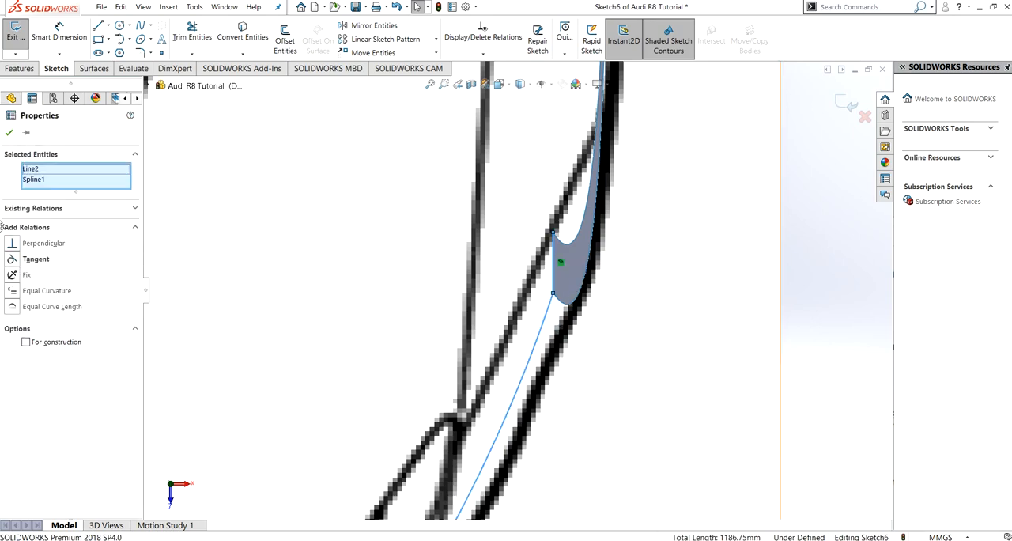
click(18, 294)
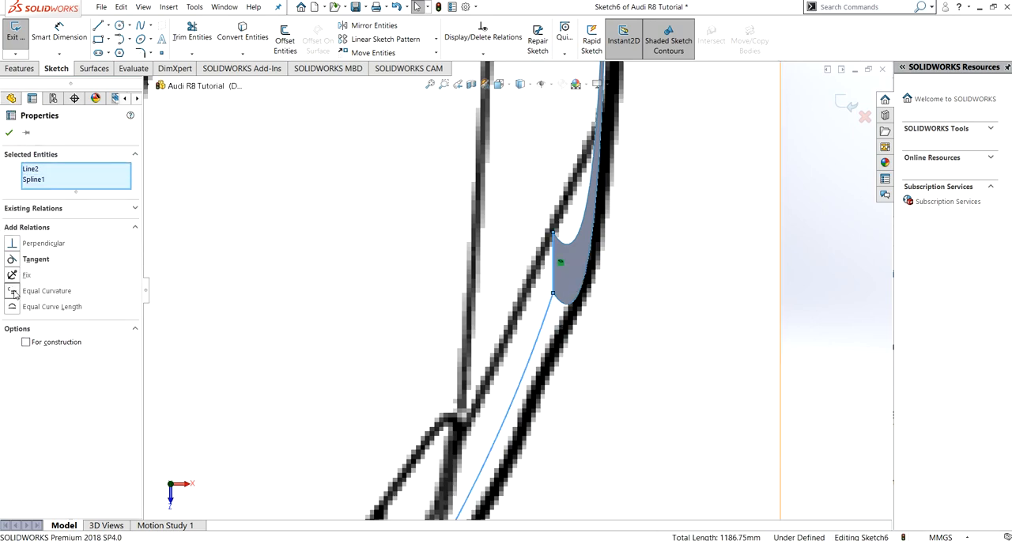
click(7, 134)
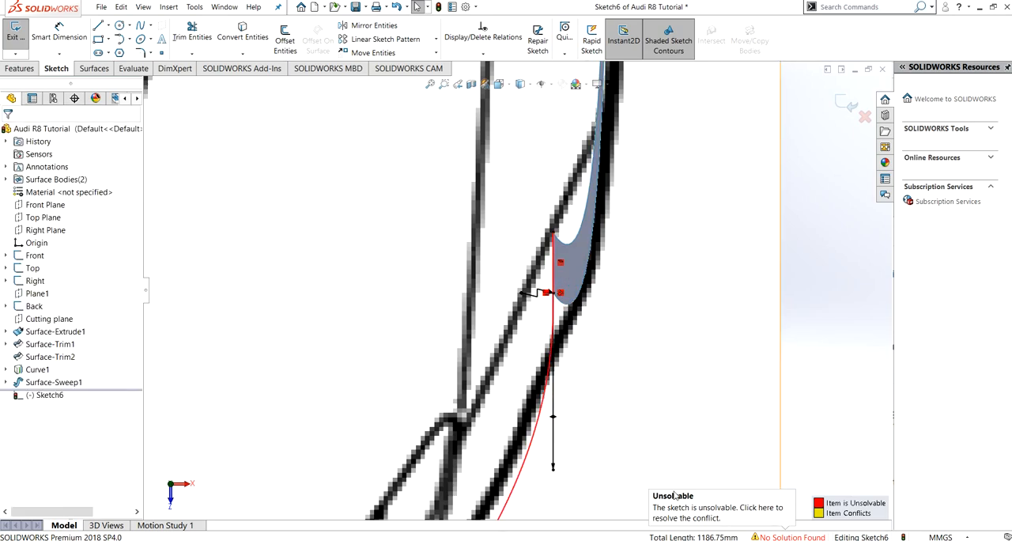
scroll(600, 368, down, 3)
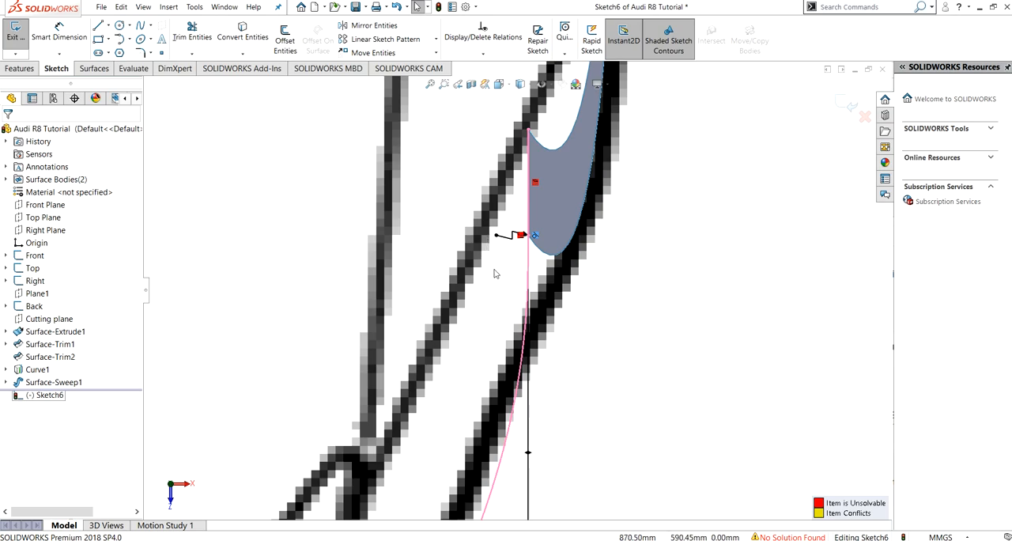
key(ctrl+z)
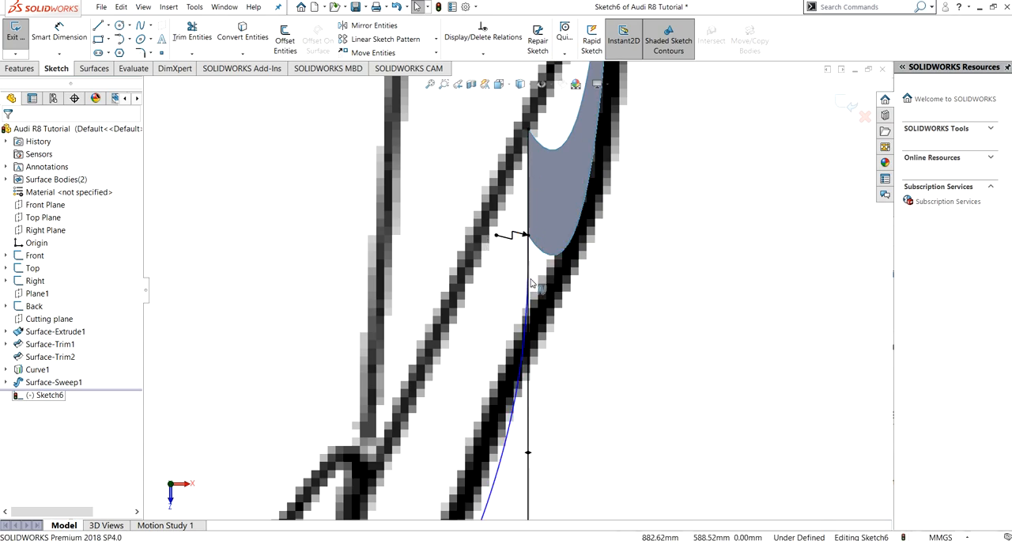
- Make the spline's tangent handle at the origin horizontal
scroll(518, 292, up, 5)
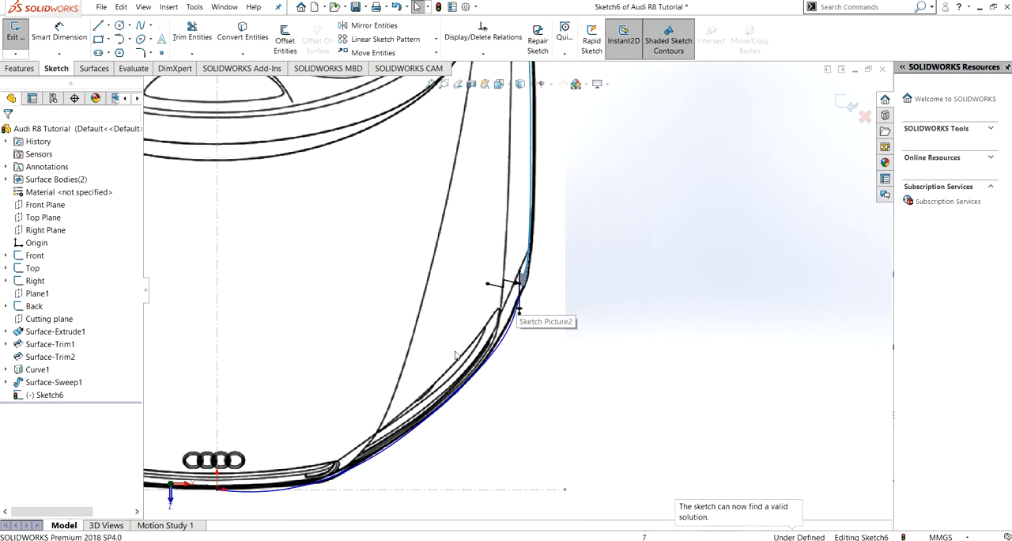
scroll(518, 292, up, 3)
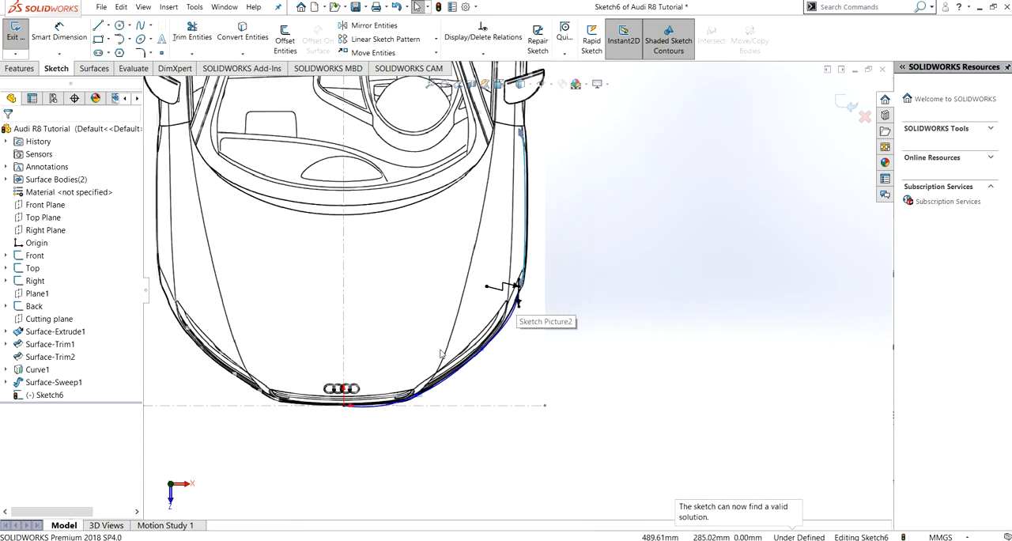
click(370, 409)
click(361, 410)
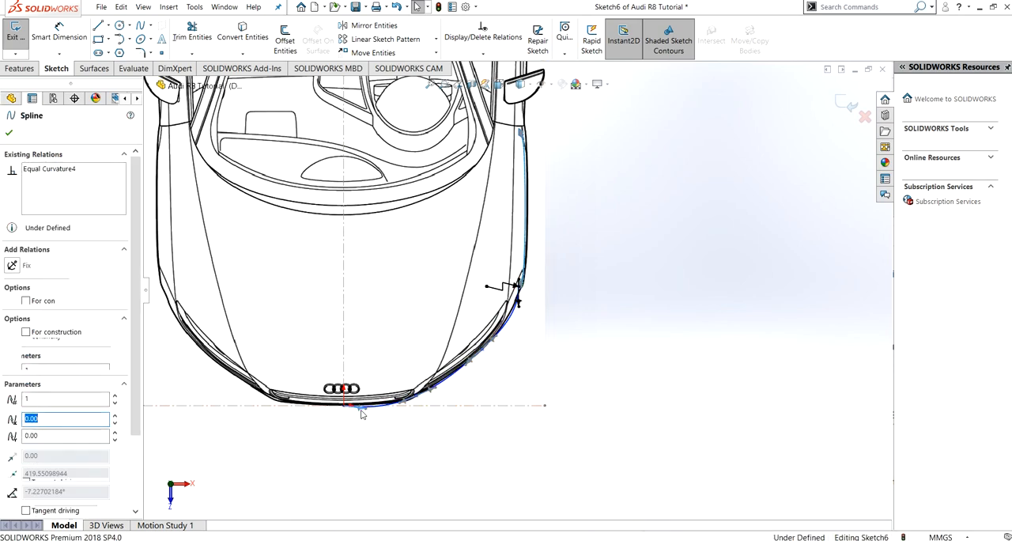
click(16, 266)
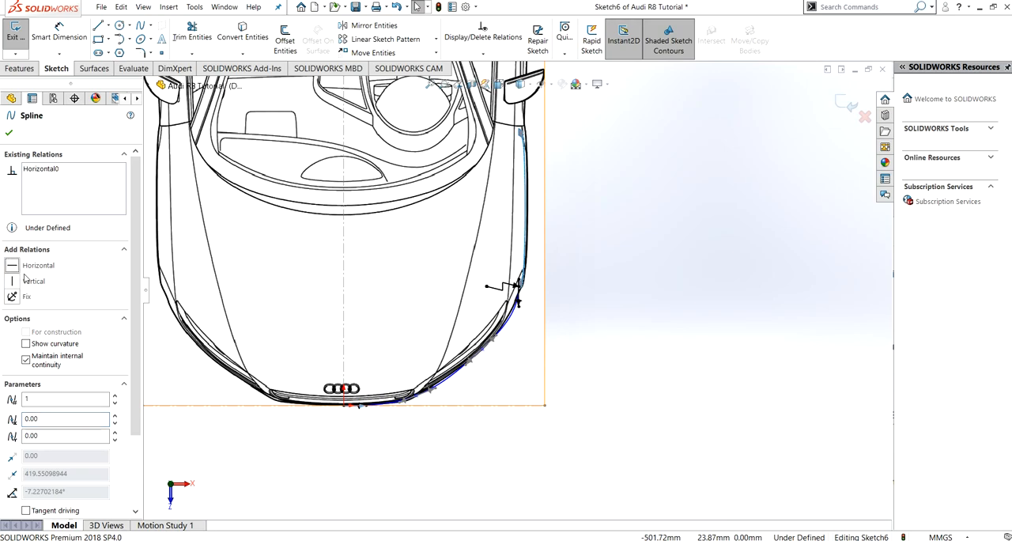
click(10, 134)
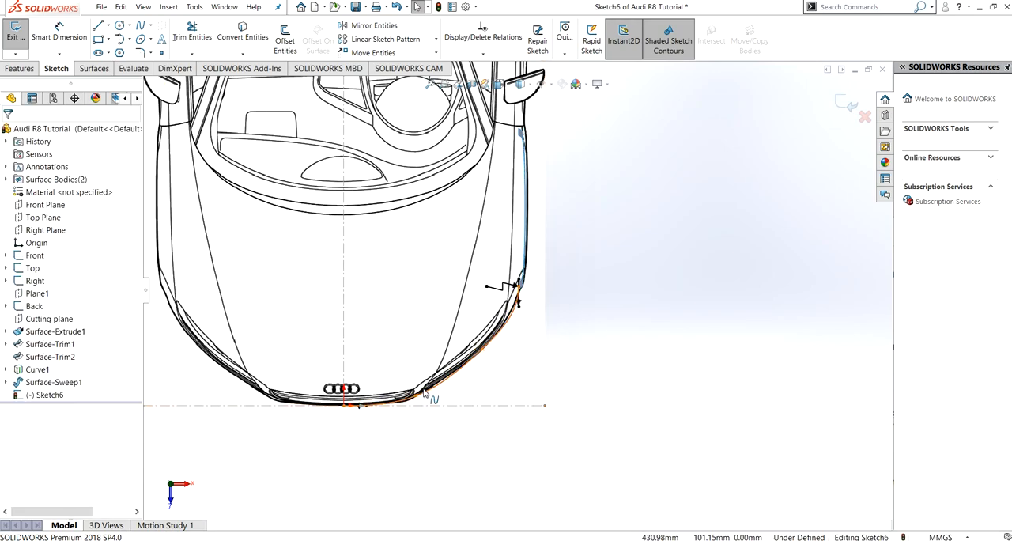
- Fit the spline to the bumper outline with its outer end handle about 304 long and second point's handle at about 26°, and exit the sketch
scroll(446, 369, down, 2)
scroll(446, 369, down, 2)
scroll(470, 293, down, 3)
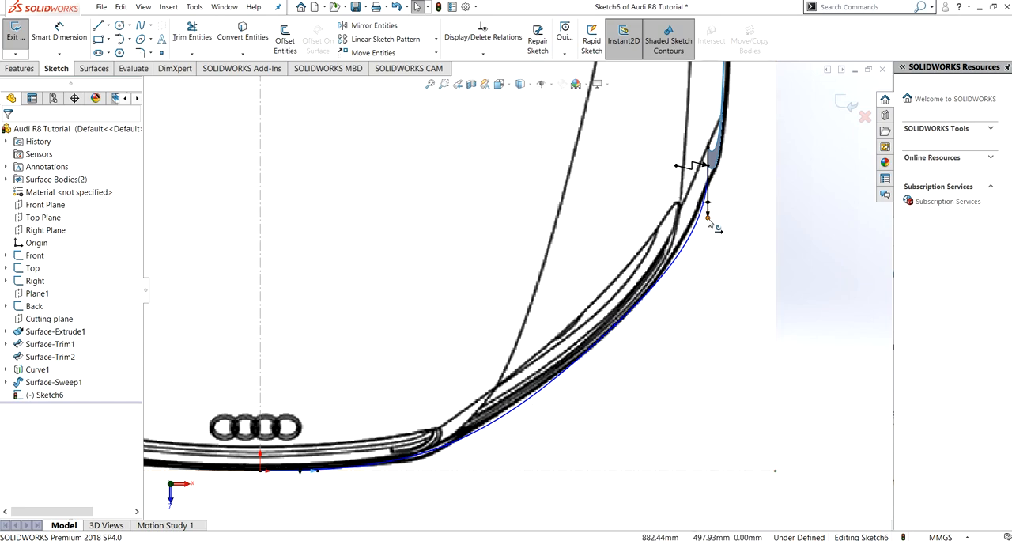
drag(708, 220, 707, 208)
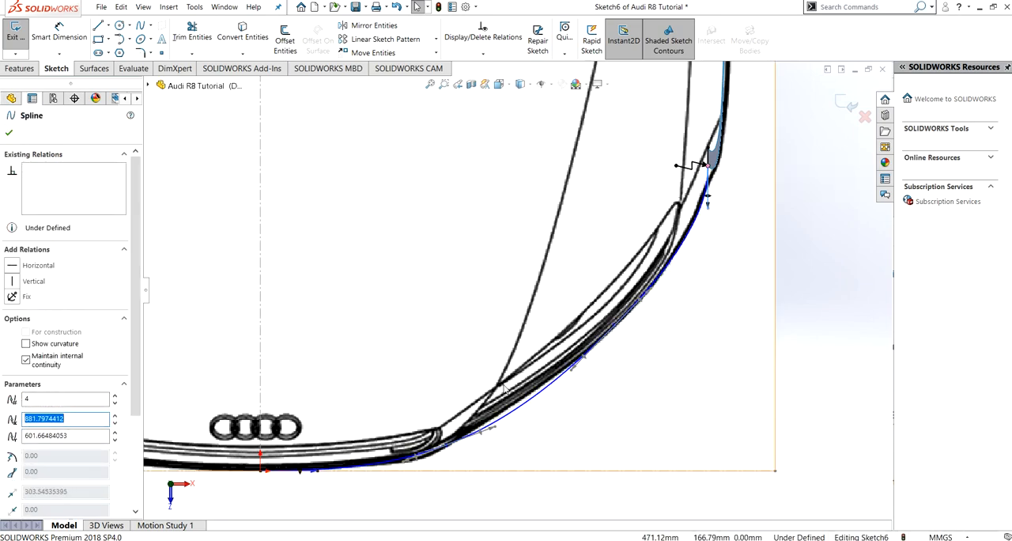
click(496, 426)
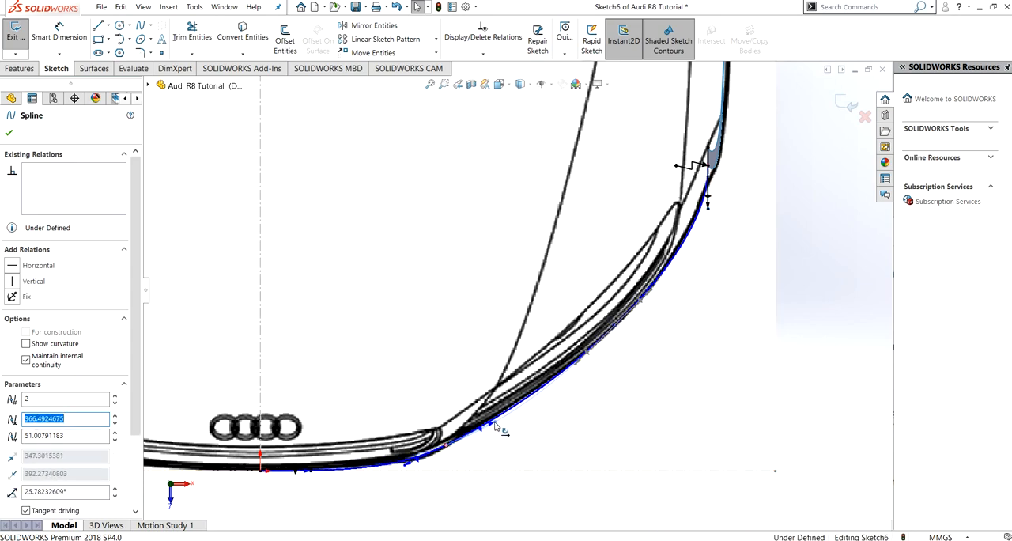
click(8, 133)
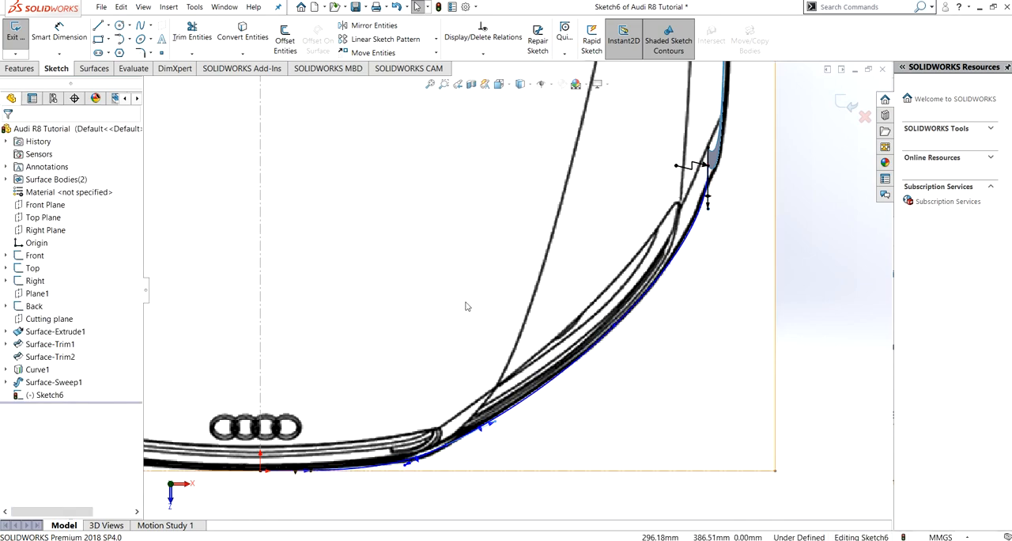
scroll(502, 319, up, 3)
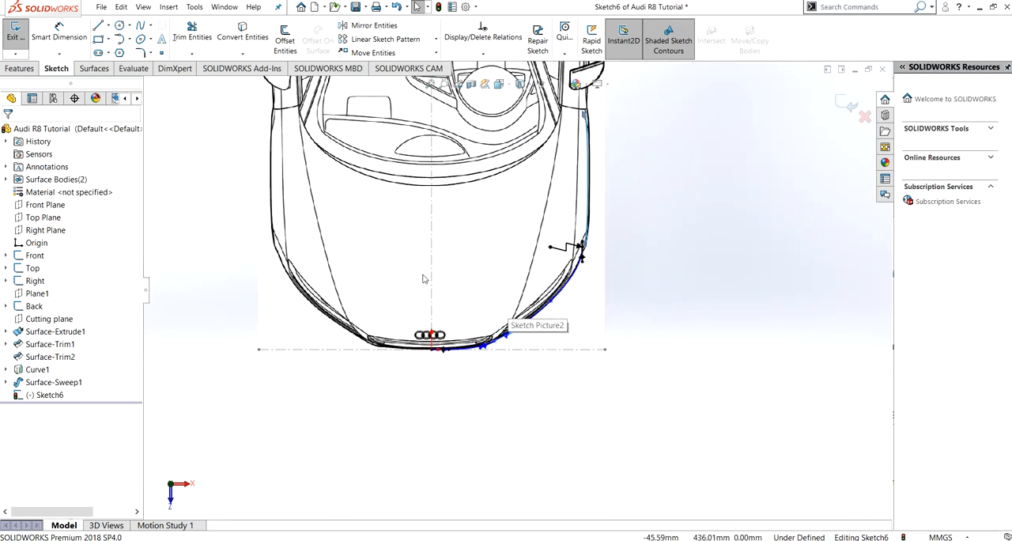
ctrl+middle_drag(427, 241, 413, 369)
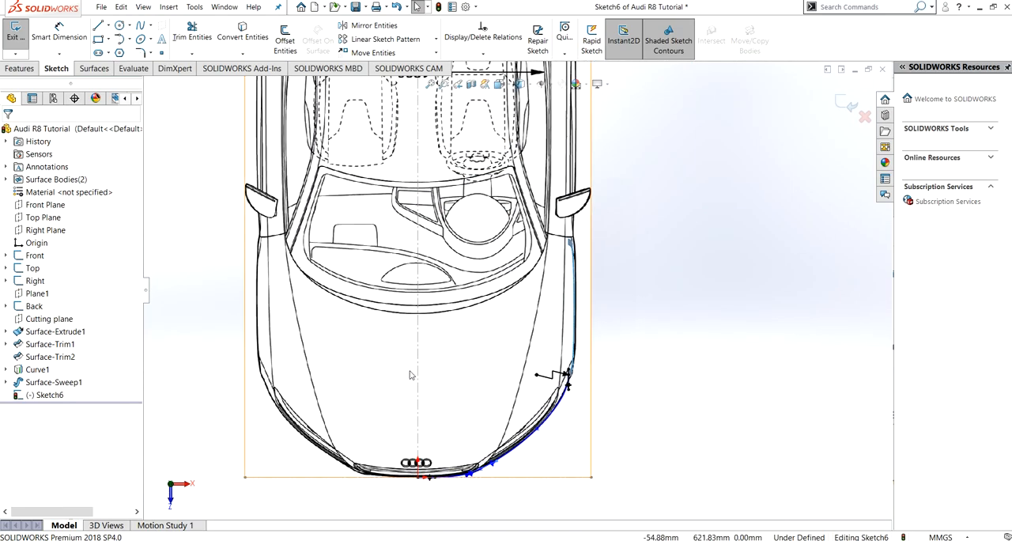
click(15, 31)
middle_drag(554, 317, 431, 342)
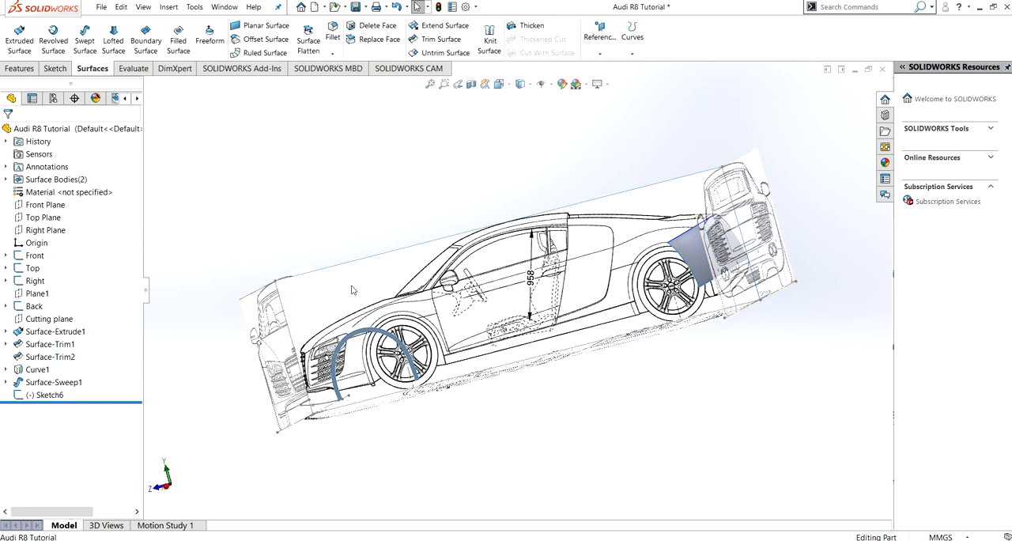
- Sketch a five-point spline on the Right Plane from the bumper's lower centre line over the hood to the rear surface's upper corner
key(ctrl+4)
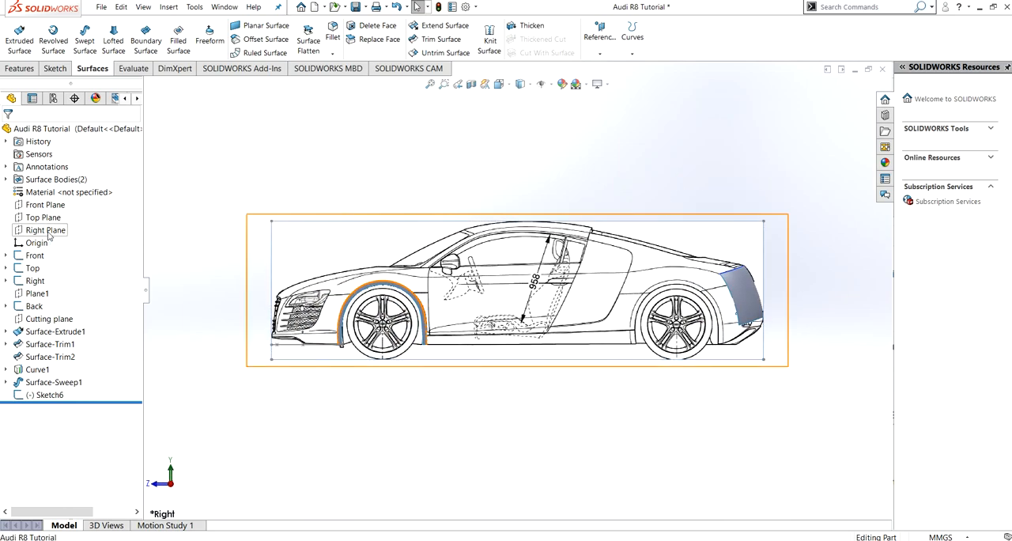
click(46, 230)
click(57, 213)
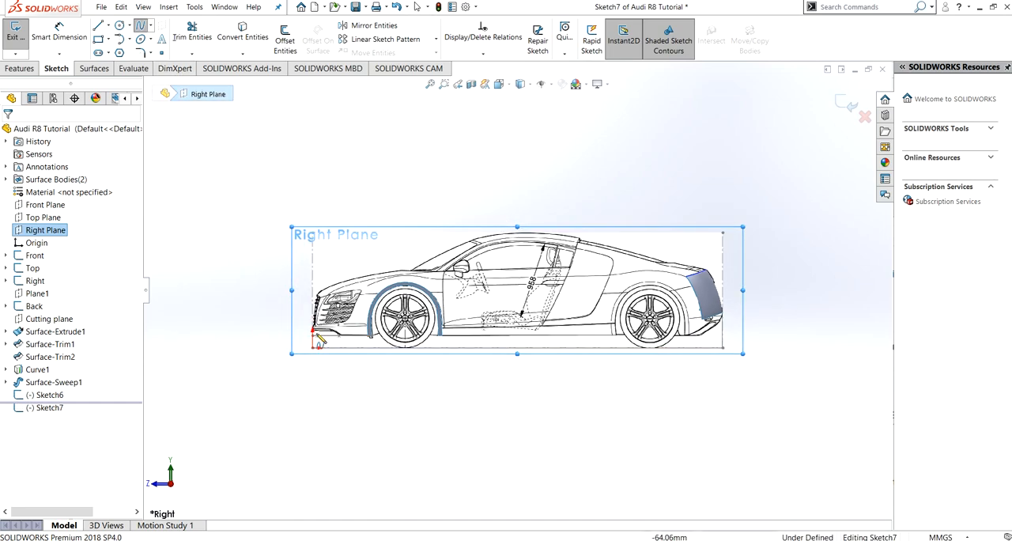
scroll(278, 342, down, 5)
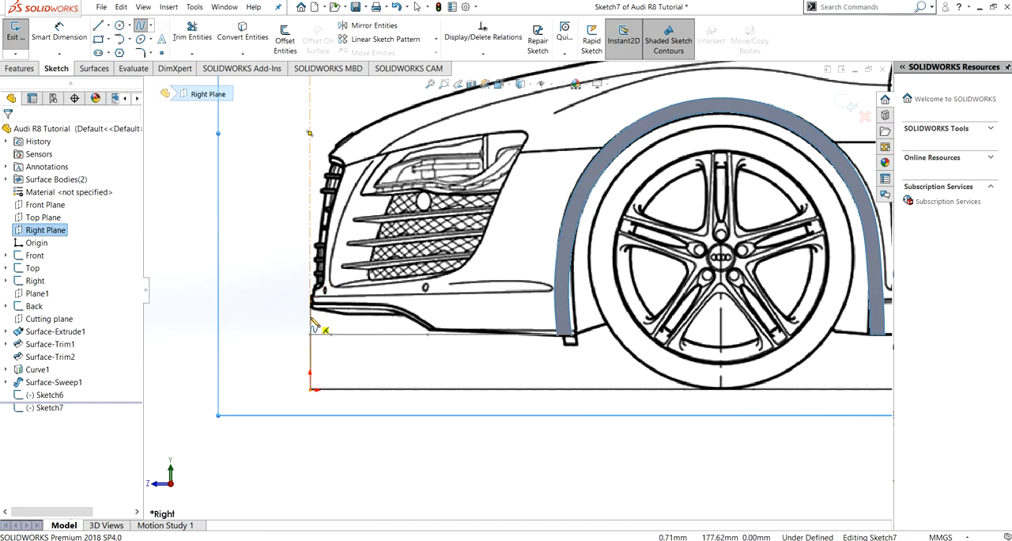
click(311, 318)
click(310, 133)
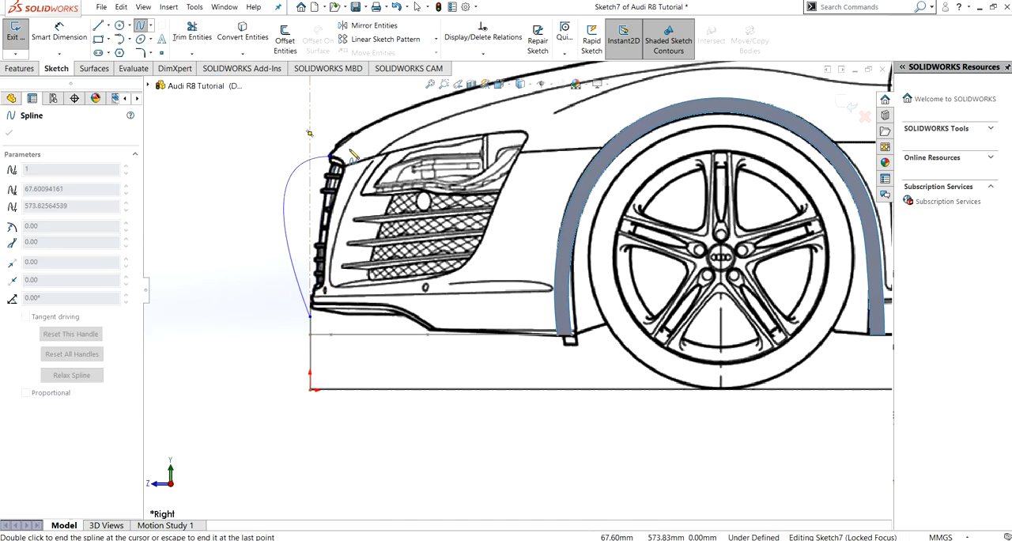
scroll(543, 188, up, 3)
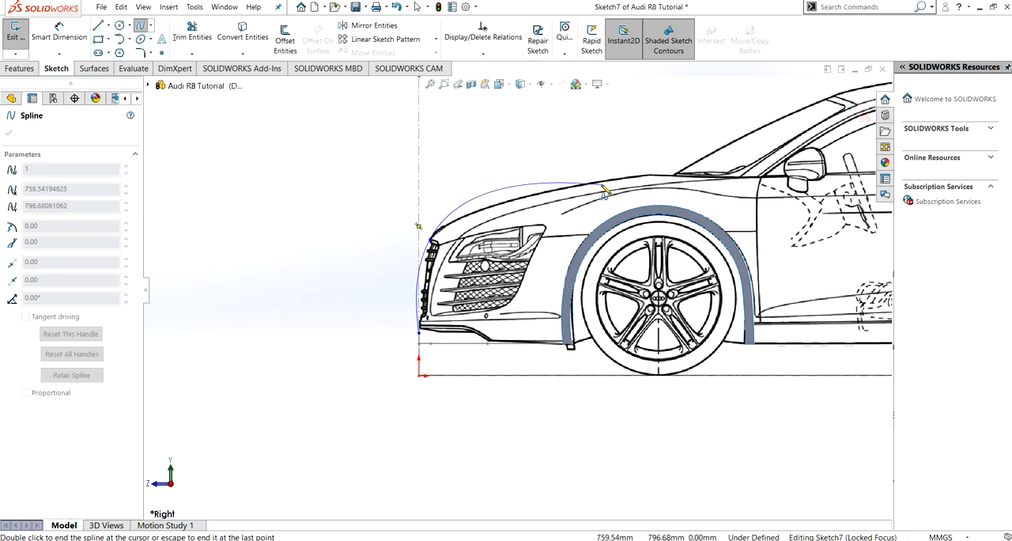
click(599, 189)
scroll(599, 190, up, 3)
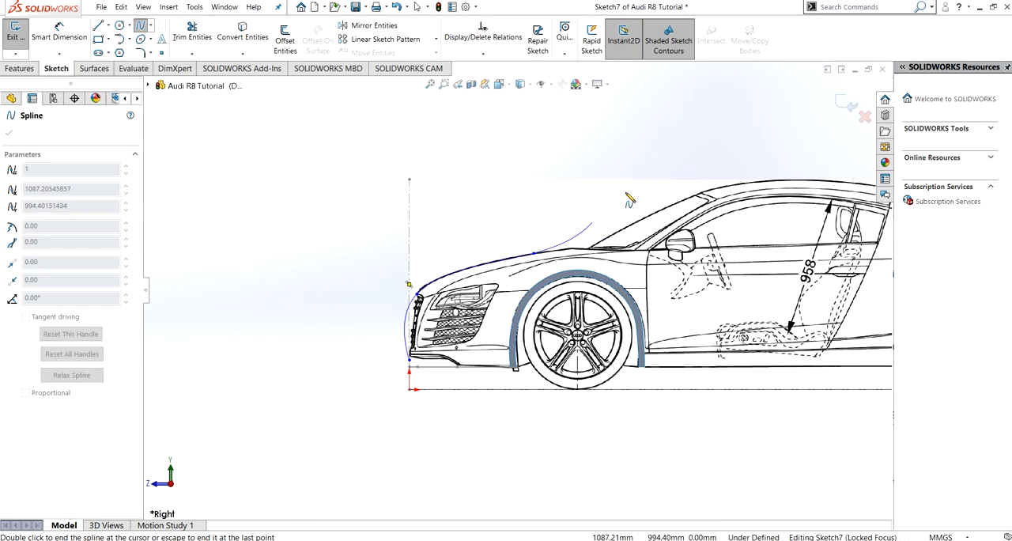
mouse_move(621, 255)
ctrl+middle_down()
mouse_move(503, 256)
mouse_move(297, 282)
ctrl+middle_up()
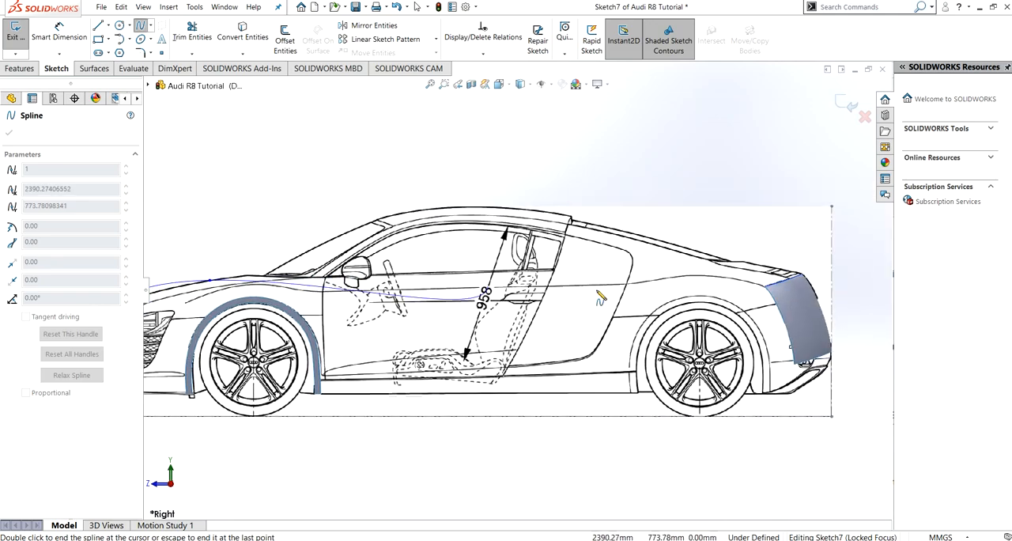
click(744, 263)
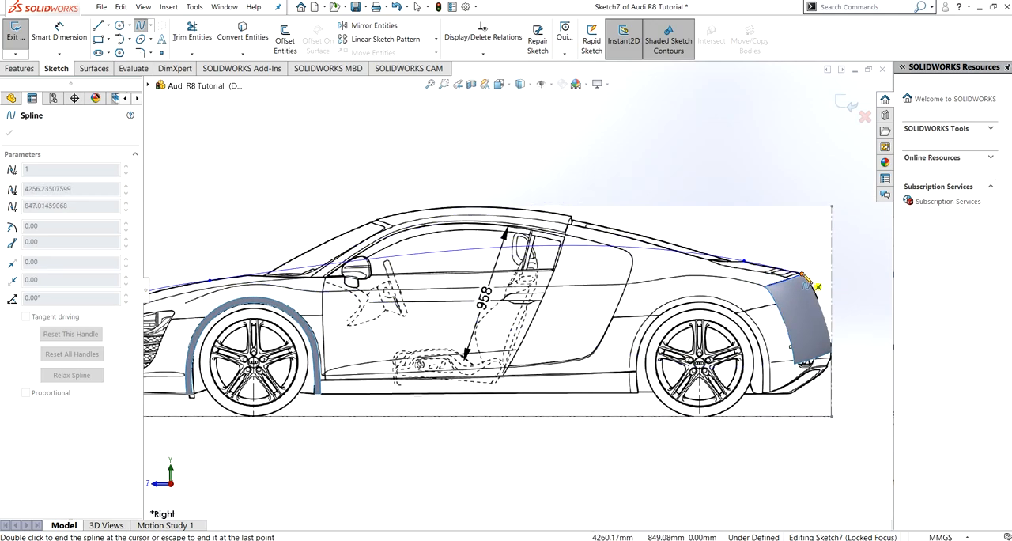
double_click(804, 275)
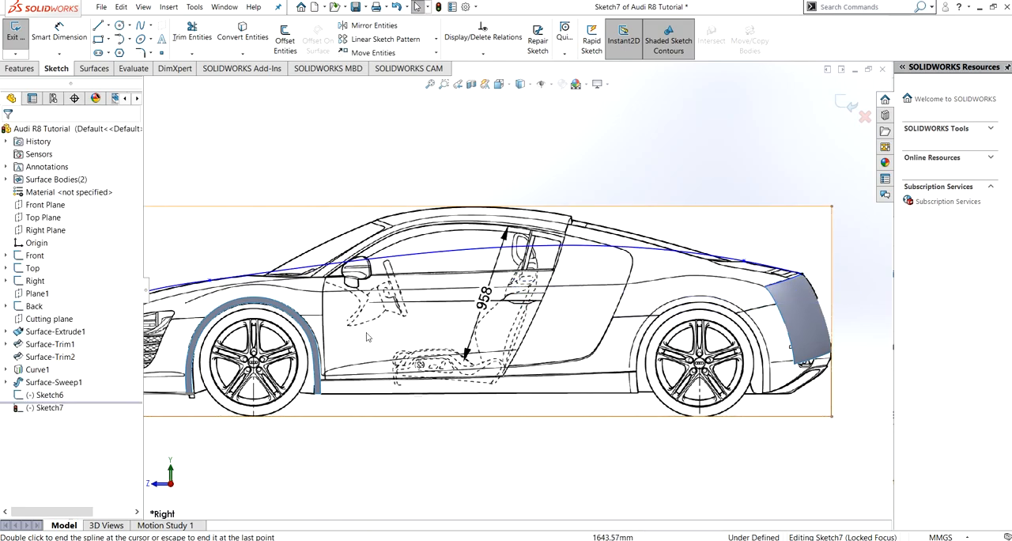
- Make the spline's lower front end coincident with the start point of the front bumper outline sketch
mouse_move(302, 315)
middle_down()
mouse_move(445, 285)
mouse_move(470, 305)
middle_up()
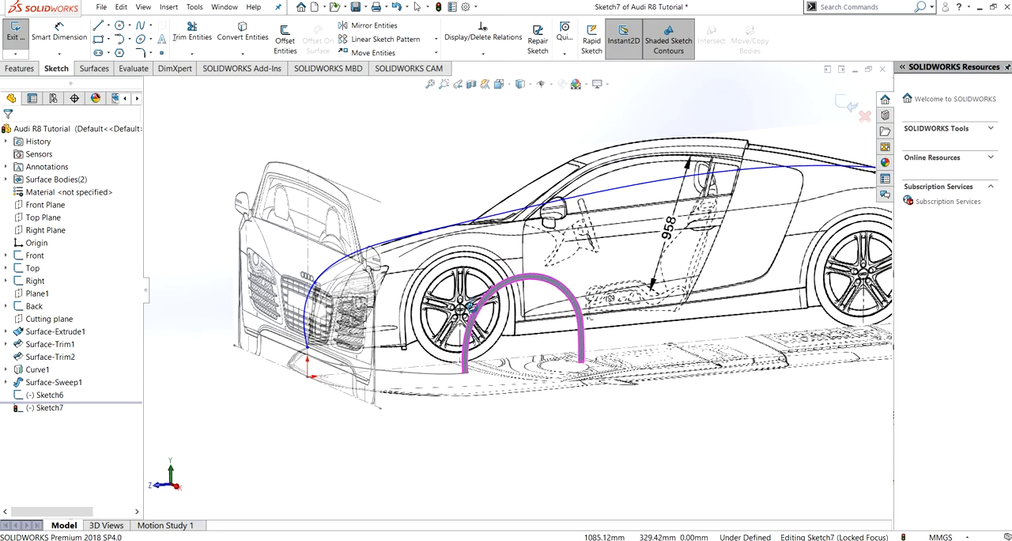
scroll(322, 354, up, 1)
scroll(340, 348, down, 7)
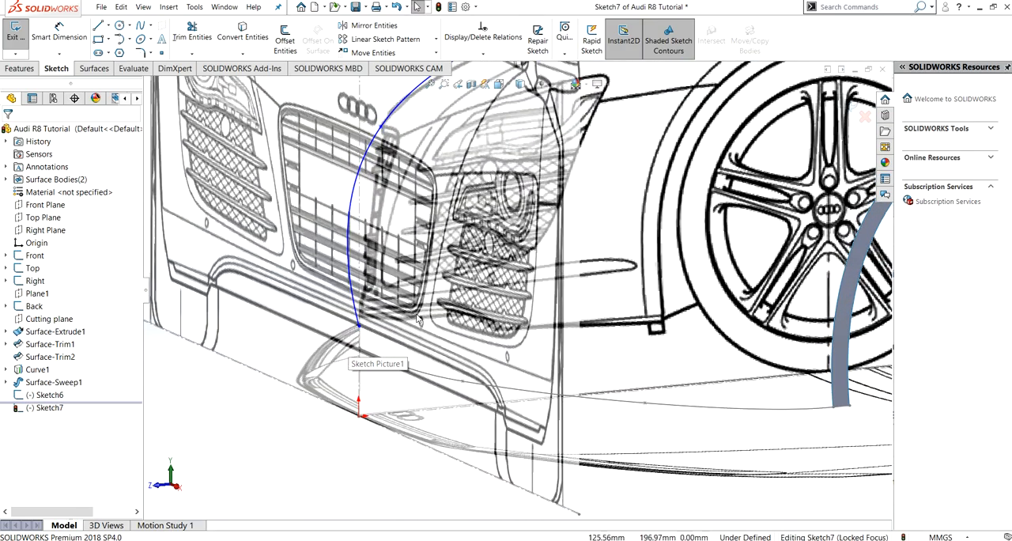
click(360, 328)
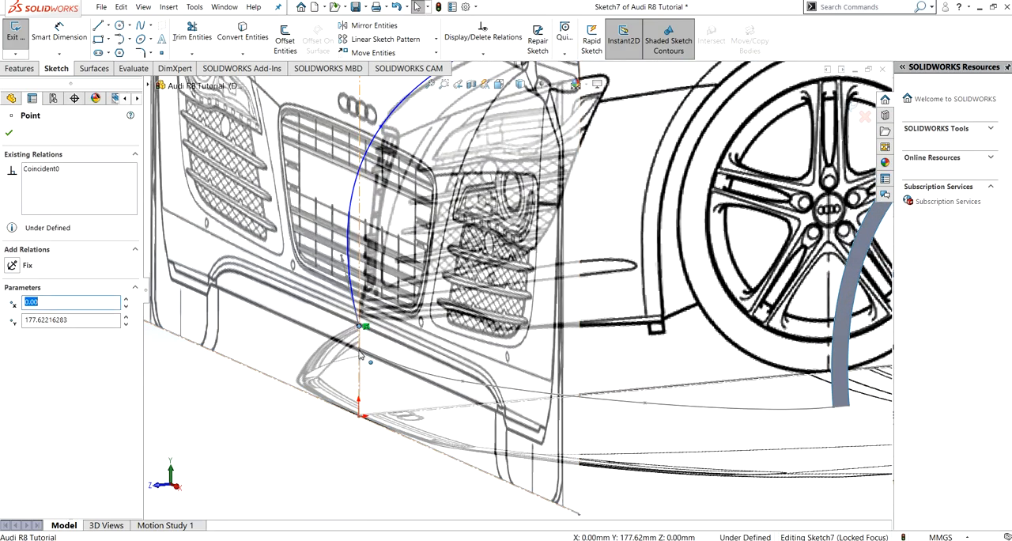
ctrl+click(361, 358)
ctrl+click(359, 348)
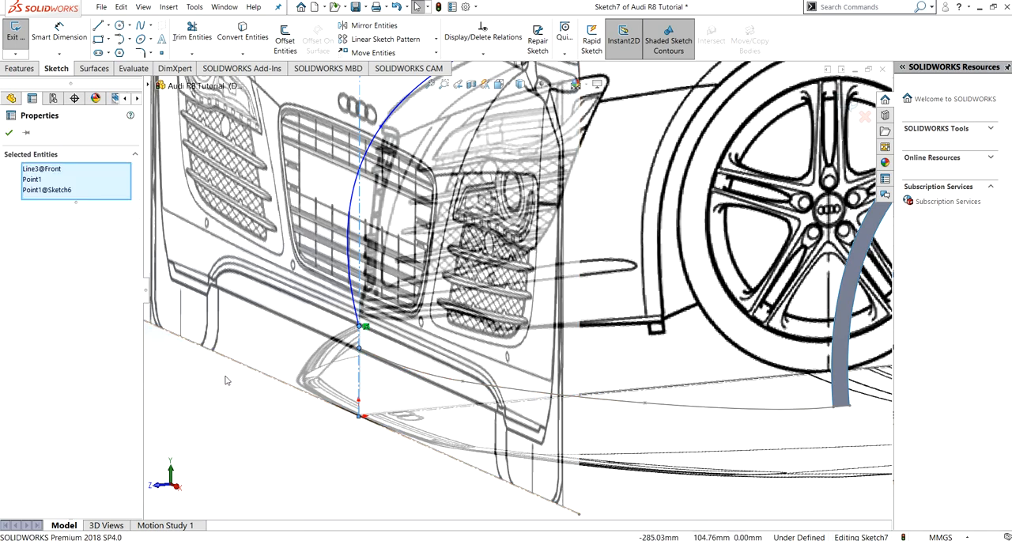
click(237, 342)
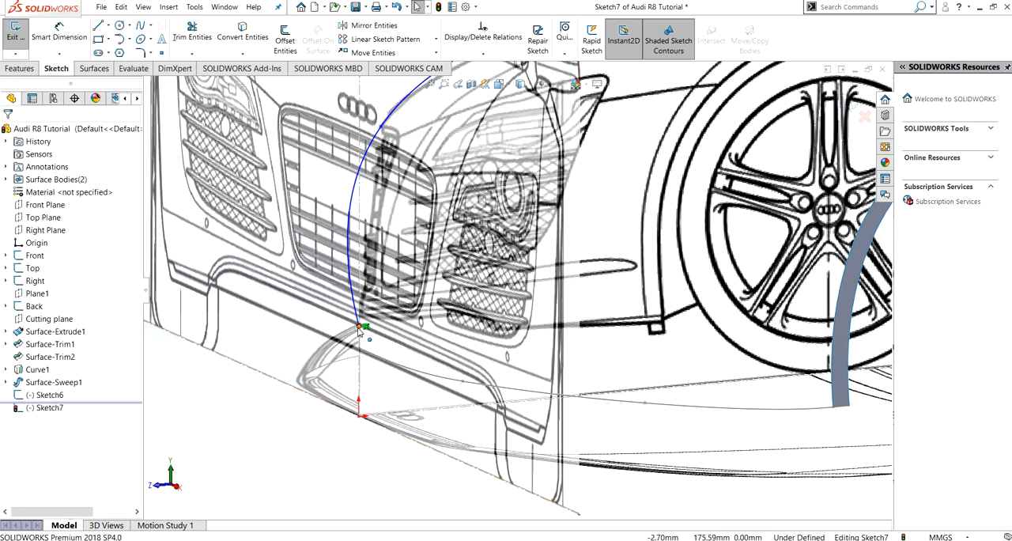
click(359, 331)
ctrl+click(360, 350)
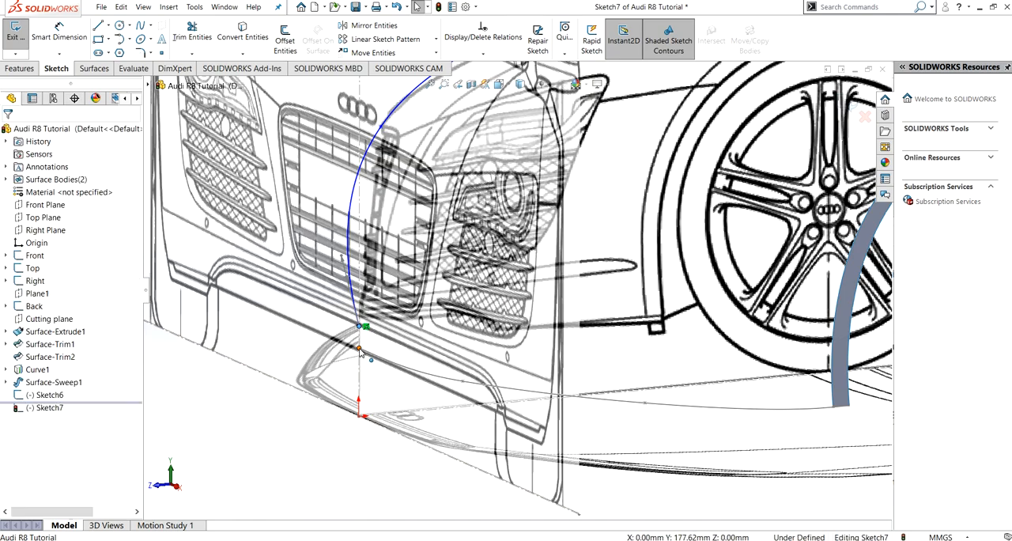
click(14, 275)
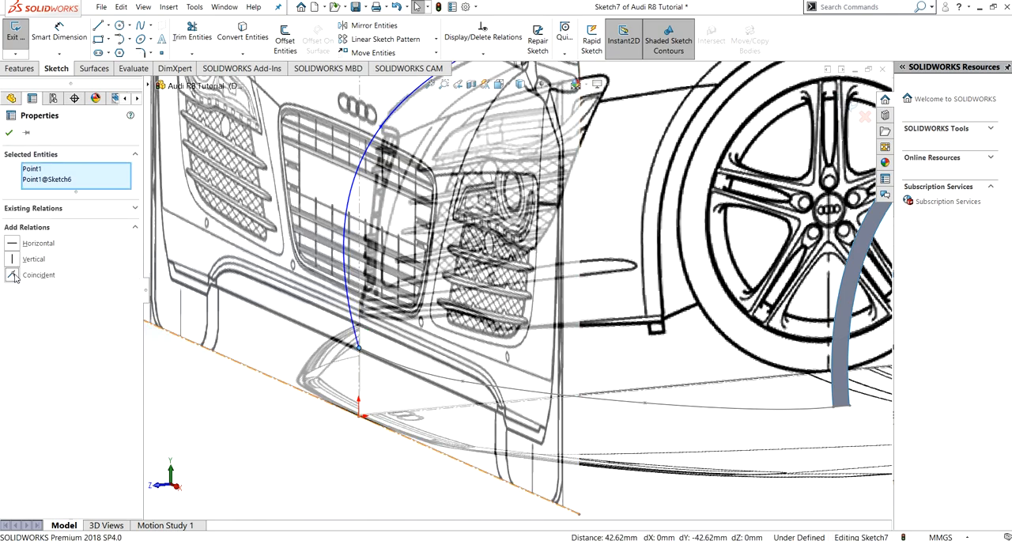
click(8, 132)
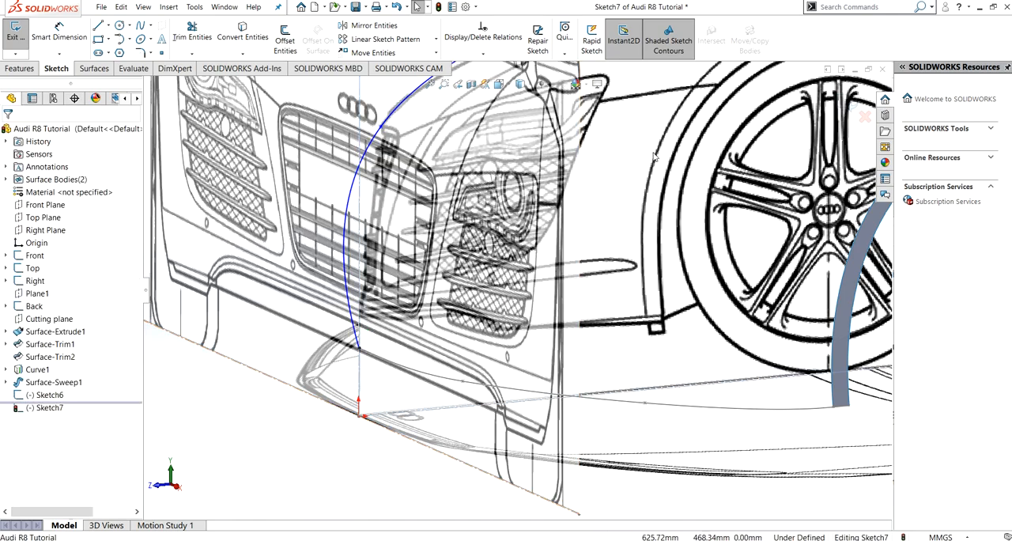
- Tilt the tangent handle at the spline's lower front end to about 81° so the curve follows the car's nose
key(ctrl+4)
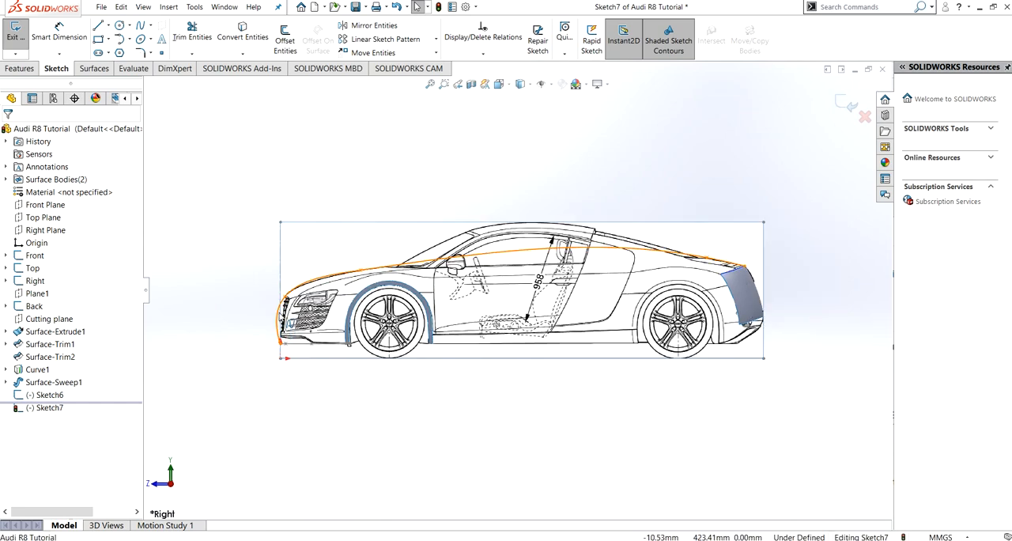
click(295, 282)
drag(276, 330, 282, 321)
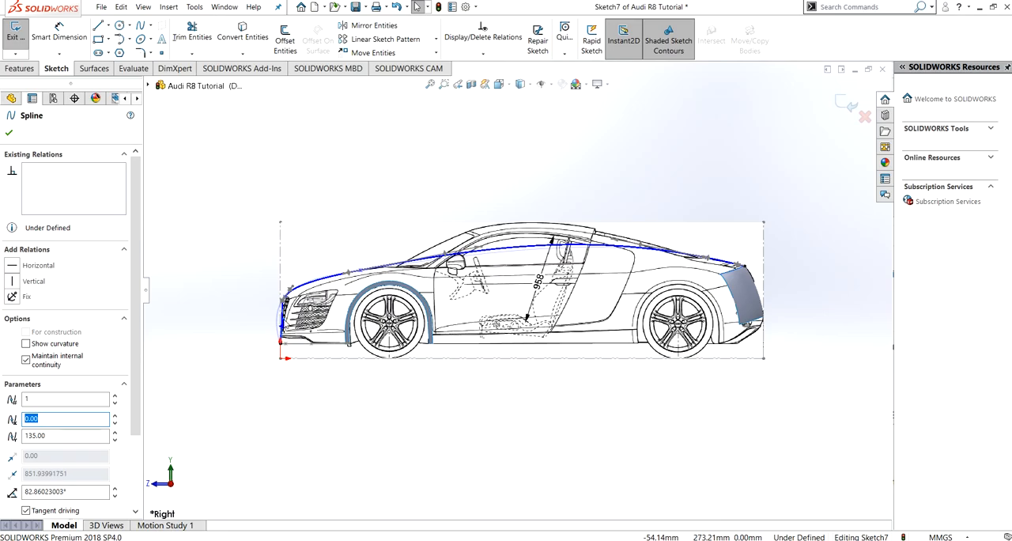
- Shape the spline's second point above the grille with its handle at about 58° to match the hood's leading edge
scroll(293, 297, down, 5)
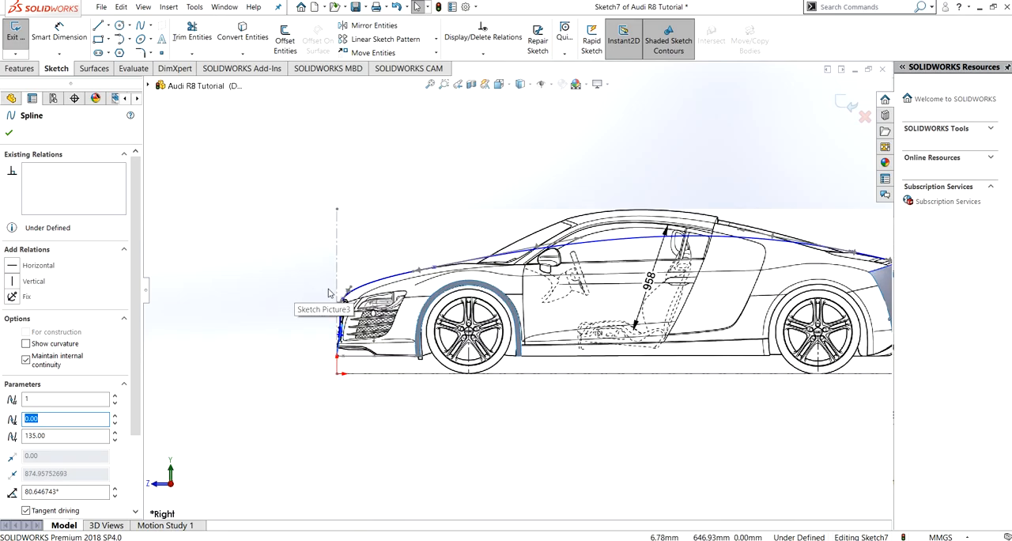
scroll(390, 309, down, 2)
scroll(412, 309, up, 2)
scroll(403, 314, down, 2)
ctrl+middle_drag(455, 304, 357, 348)
click(250, 327)
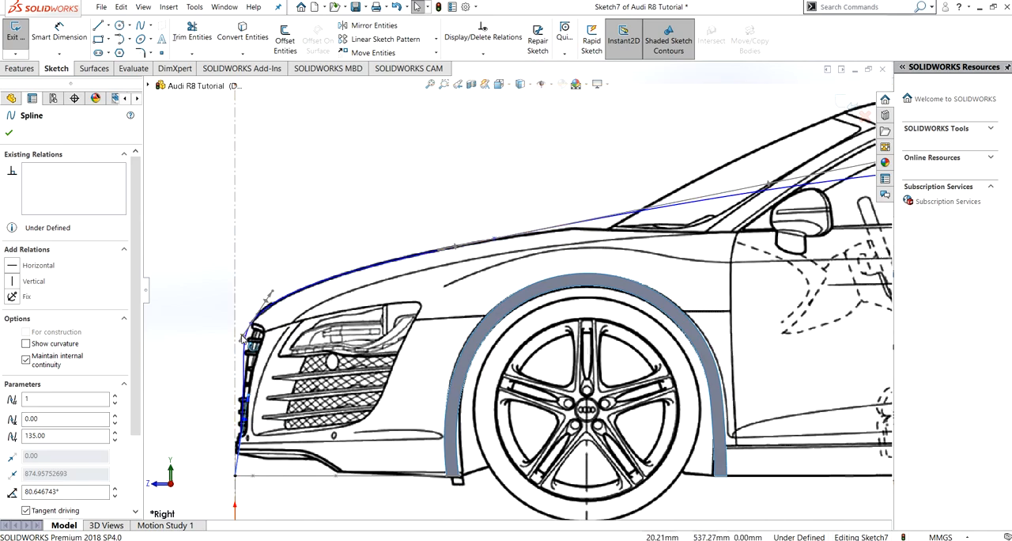
drag(242, 337, 247, 332)
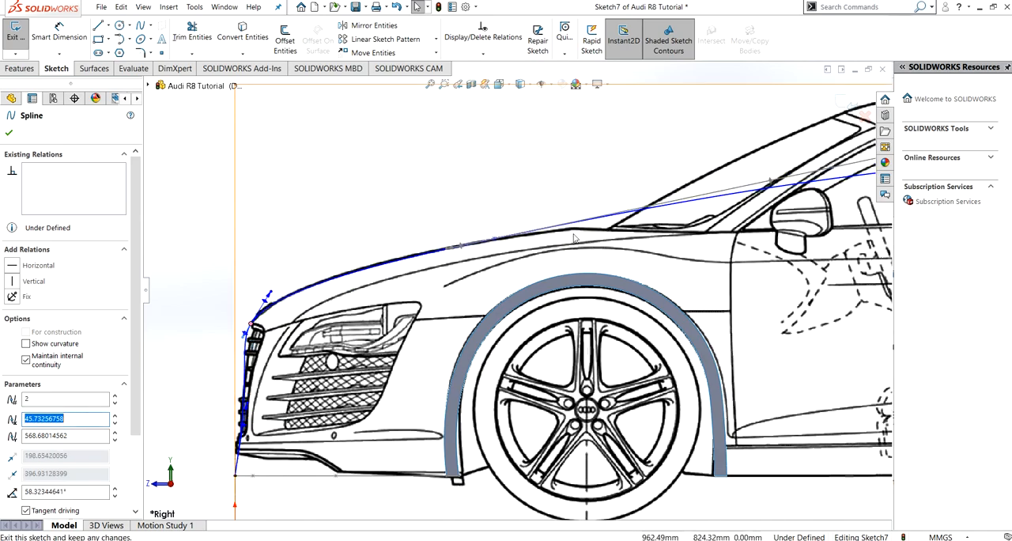
- Lower the long handle of the spline's third point on the hood to about 8° to flatten the curve across the cabin
ctrl+middle_drag(698, 274, 450, 326)
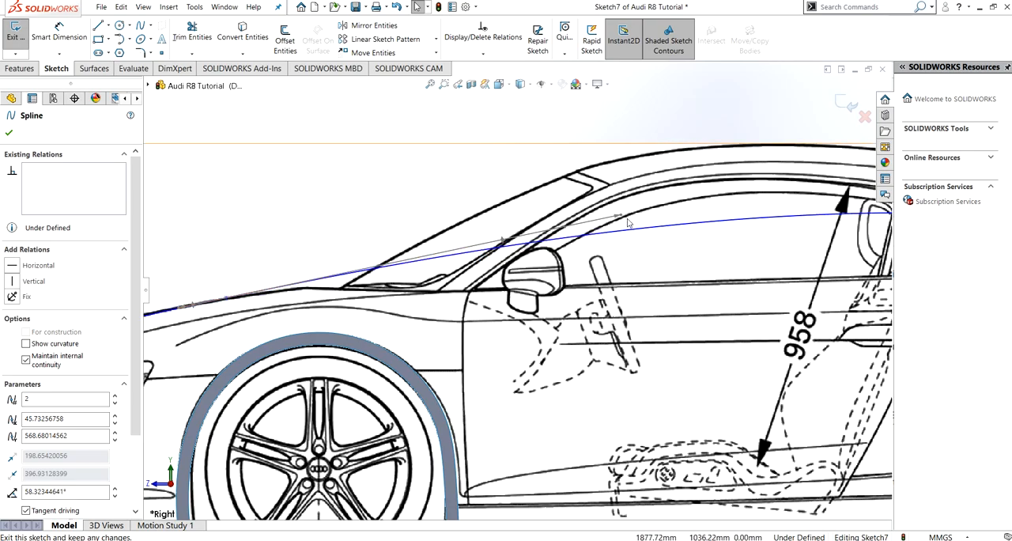
drag(620, 215, 632, 241)
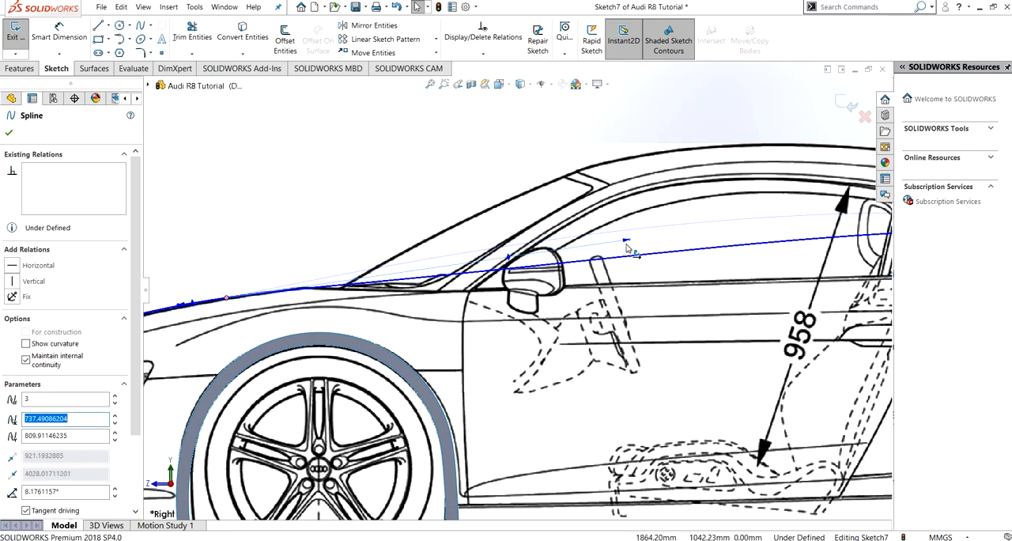
scroll(592, 295, down, 2)
scroll(589, 294, up, 7)
scroll(690, 335, down, 5)
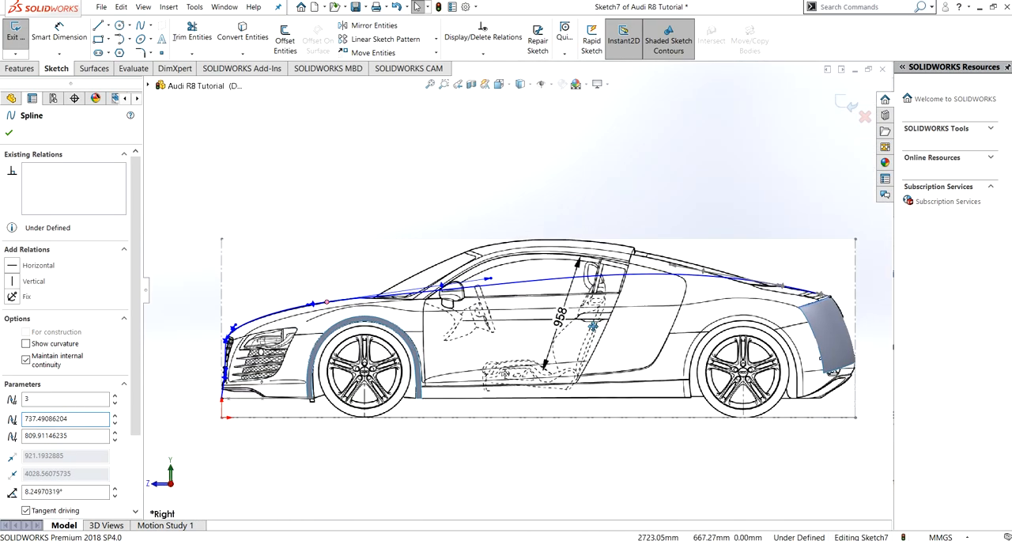
- Fit the spline's fourth point to the rear deck with its handle at about -7° and magnitudes of about 877 and 364
drag(350, 253, 533, 300)
scroll(420, 338, down, 1)
scroll(420, 337, up, 5)
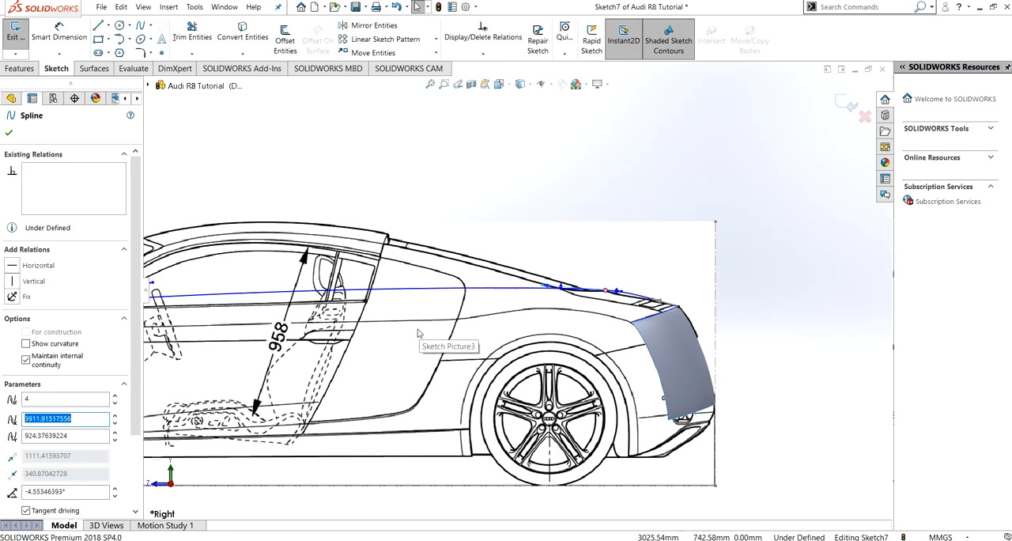
scroll(583, 308, down, 2)
scroll(583, 309, down, 3)
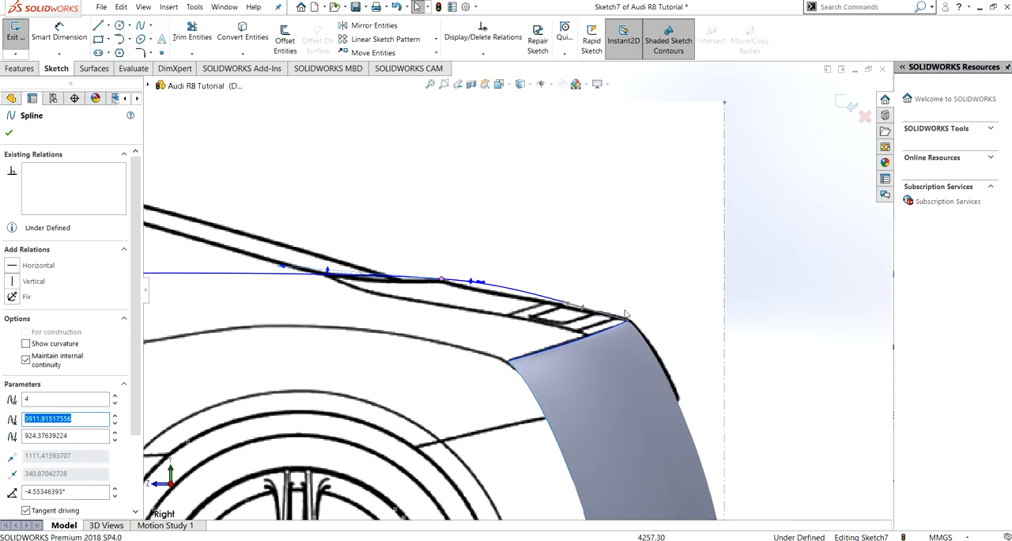
mouse_move(452, 281)
mouse_down()
mouse_move(461, 291)
mouse_move(455, 281)
mouse_up()
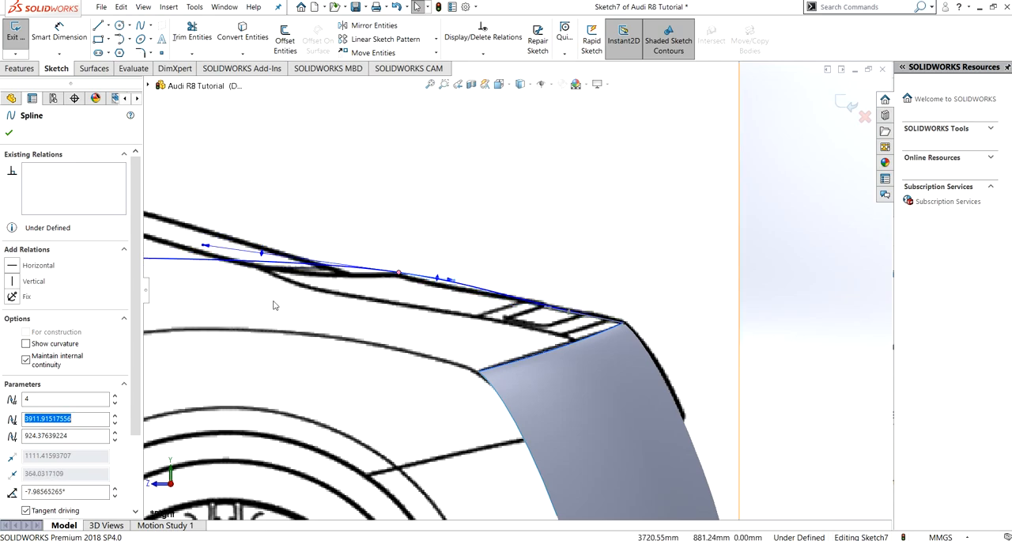
scroll(274, 303, down, 2)
drag(200, 224, 260, 229)
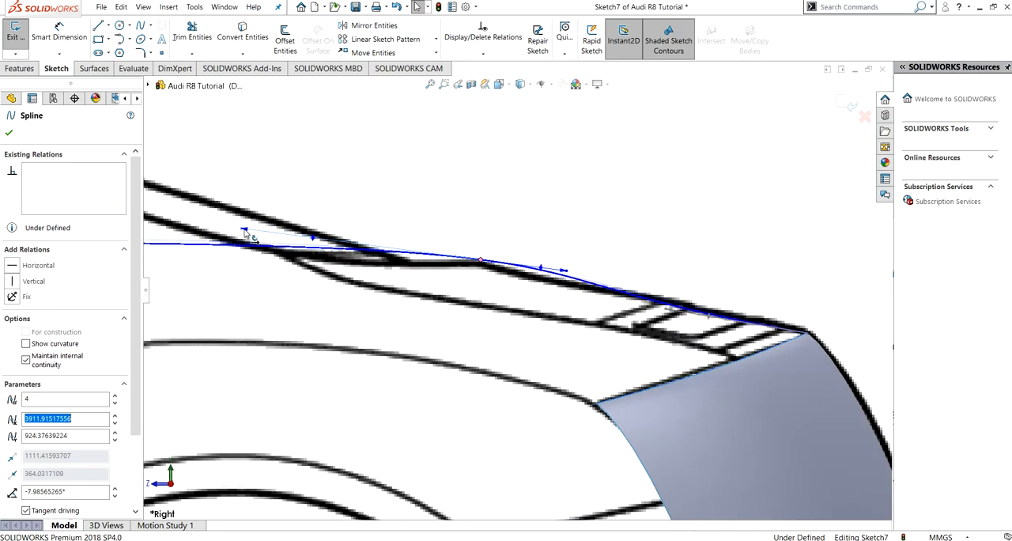
- Accept the side-profile spline and exit the sketch
scroll(356, 297, up, 3)
scroll(362, 299, up, 6)
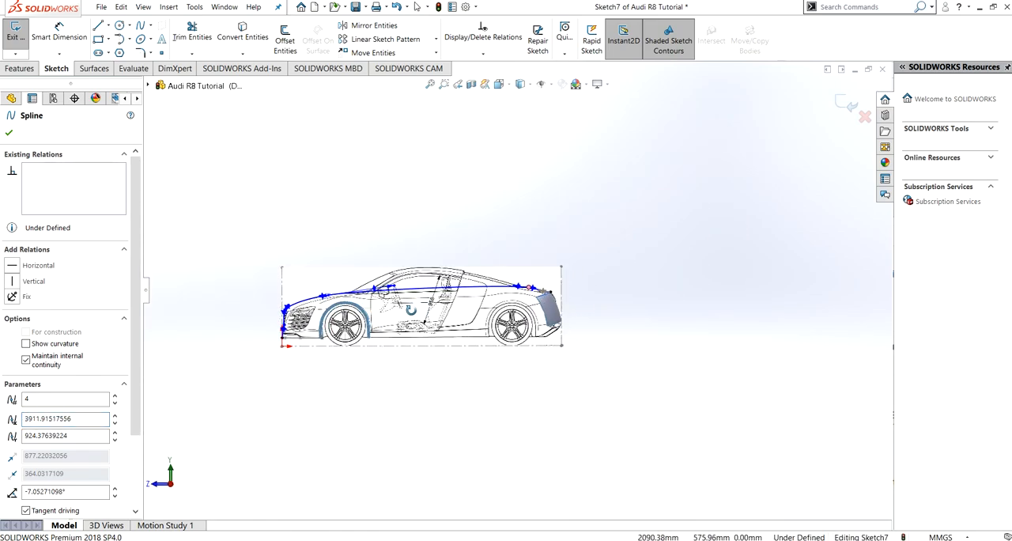
middle_drag(432, 319, 523, 353)
mouse_move(385, 366)
middle_down()
mouse_move(459, 404)
mouse_move(453, 420)
middle_up()
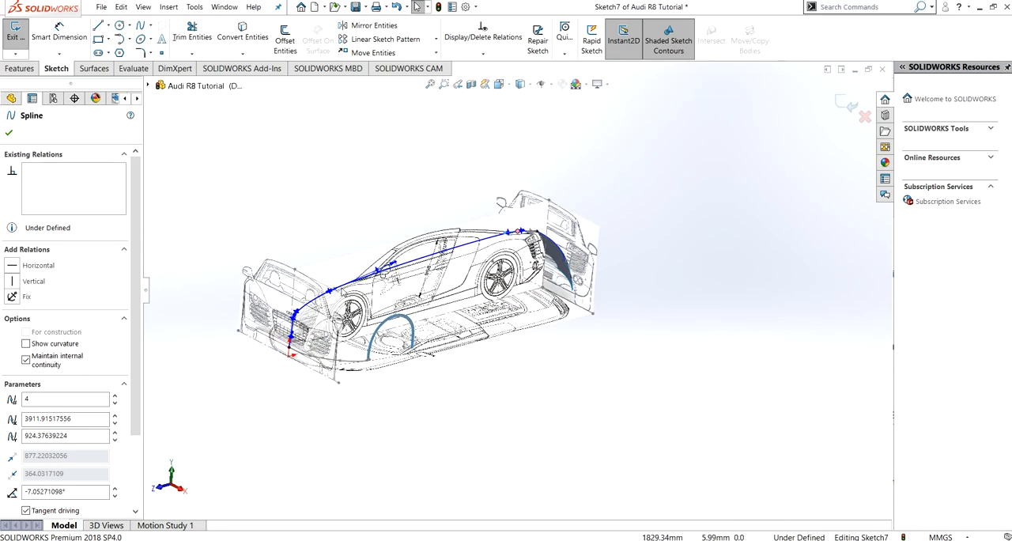
click(8, 132)
click(24, 40)
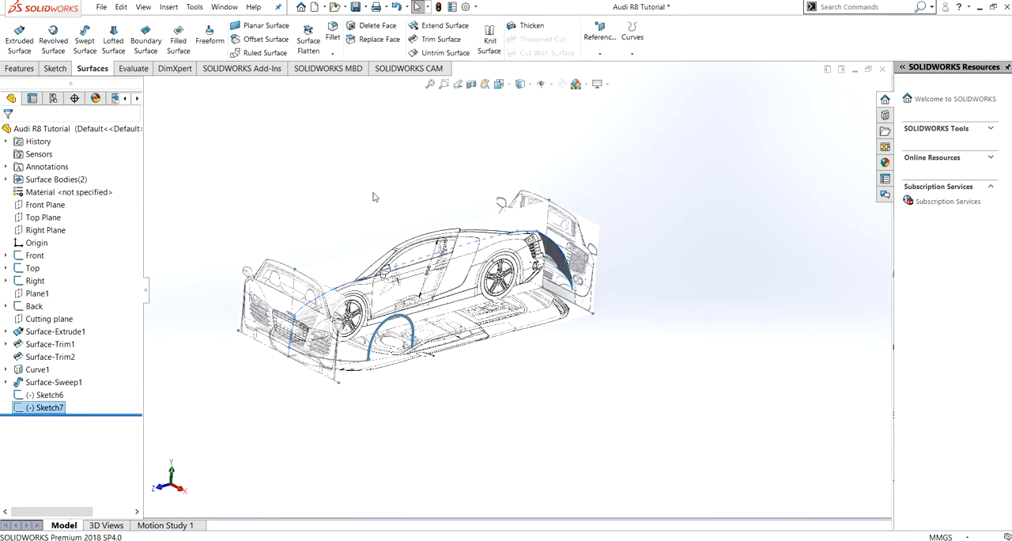
- Start a new sketch on the Cutting plane and view it straight on over the top blueprint's front end
middle_drag(375, 197, 322, 440)
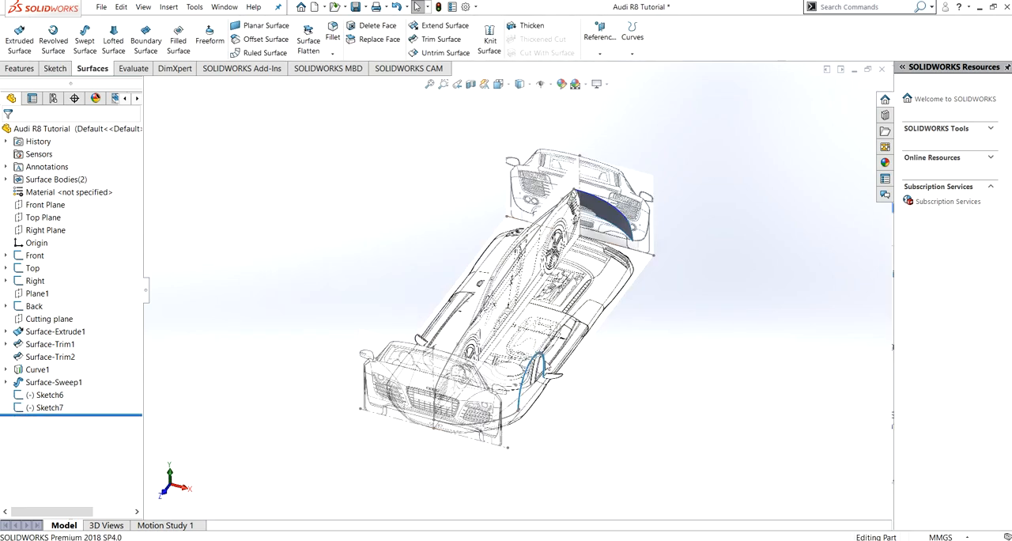
click(49, 319)
click(87, 305)
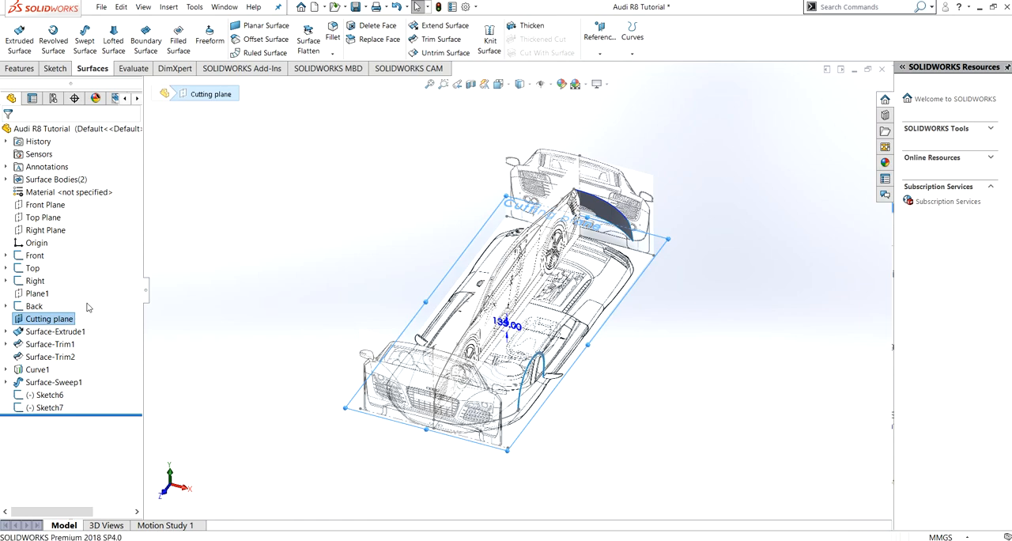
click(20, 320)
click(32, 307)
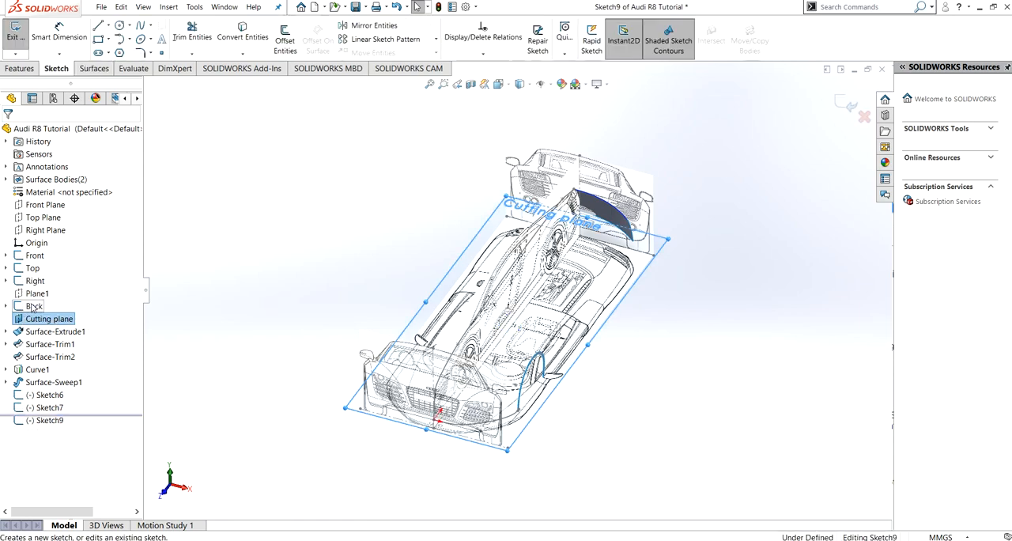
key(ctrl+8)
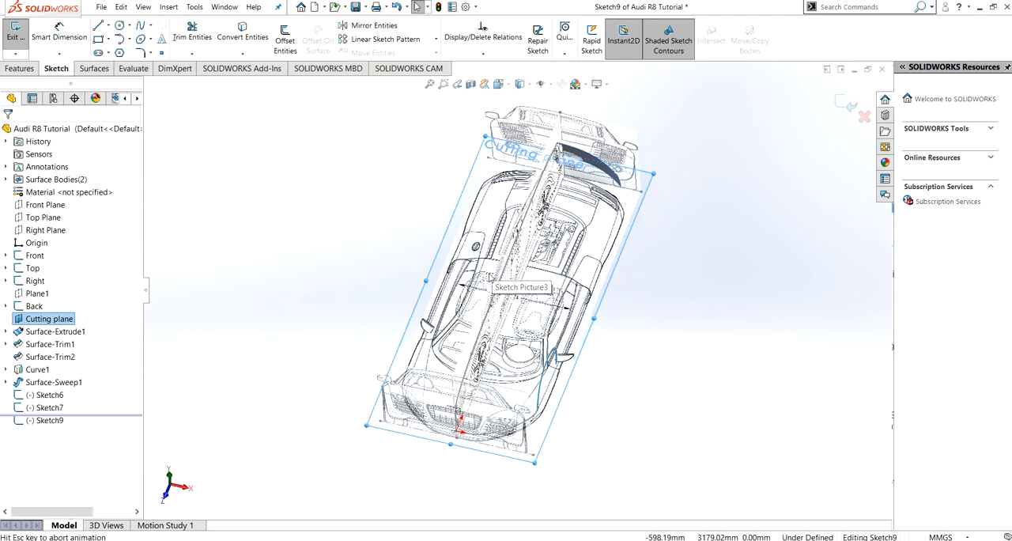
scroll(557, 430, up, 4)
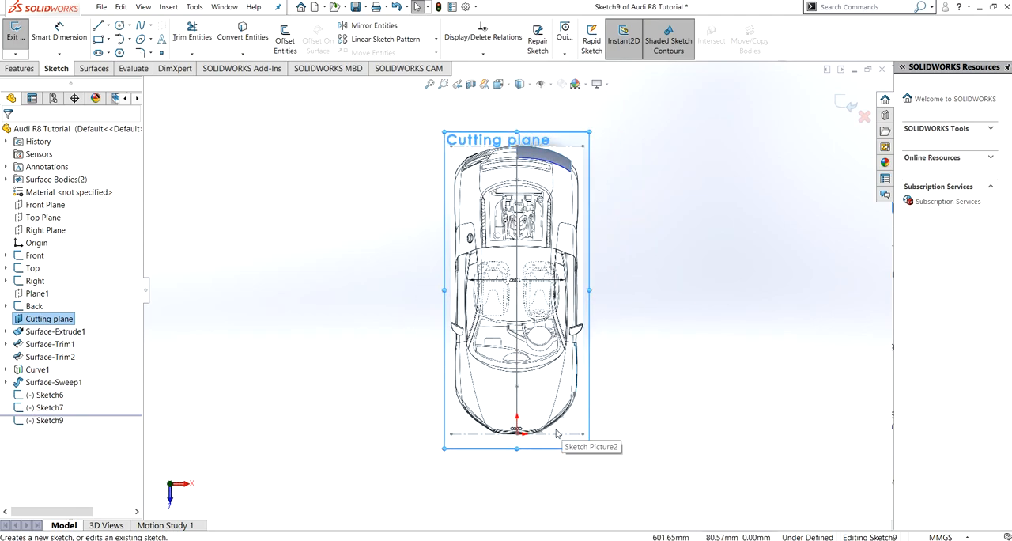
scroll(553, 420, down, 6)
scroll(473, 228, down, 5)
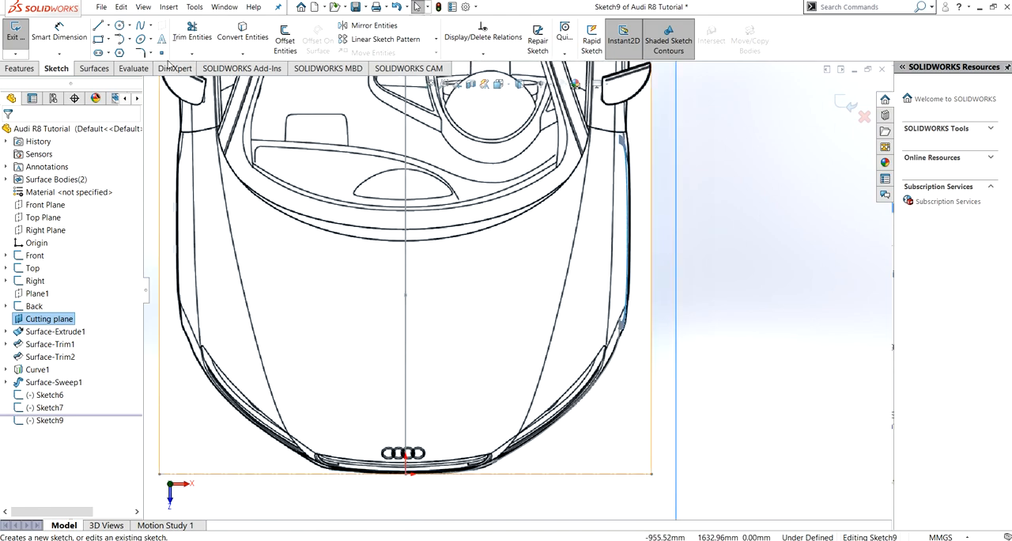
- Draw a three-point spline along the hood crease from the front bumper corner to the base of the side window
click(141, 26)
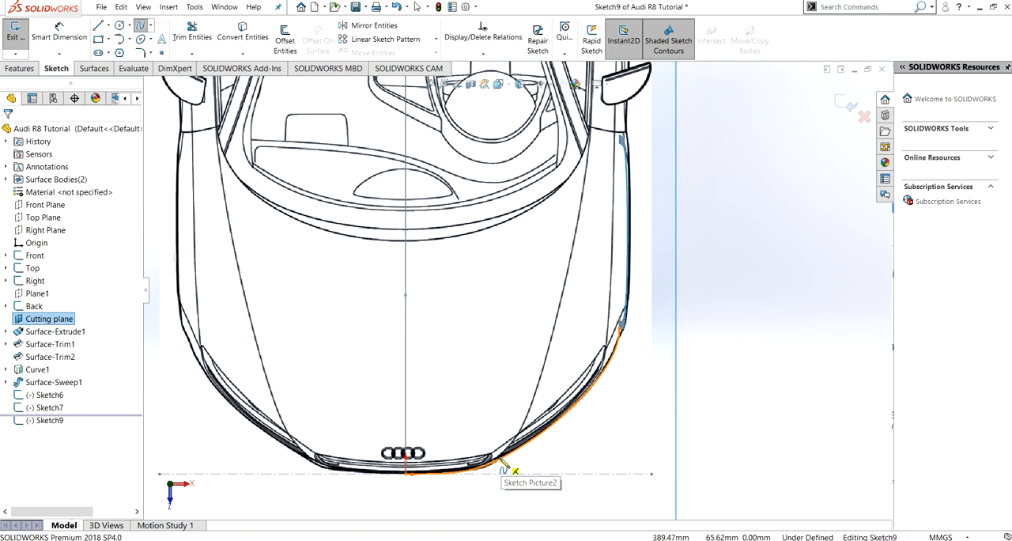
click(503, 469)
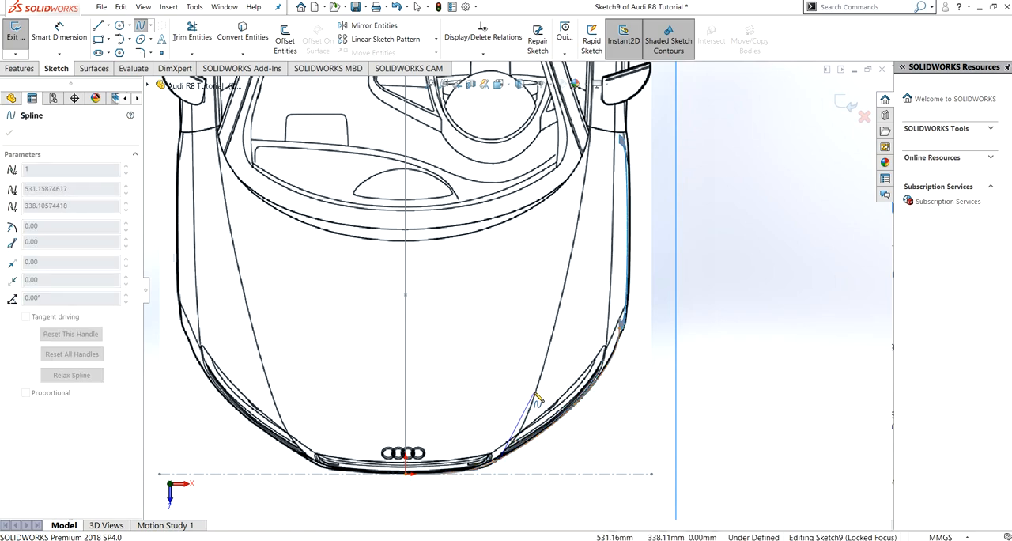
click(535, 392)
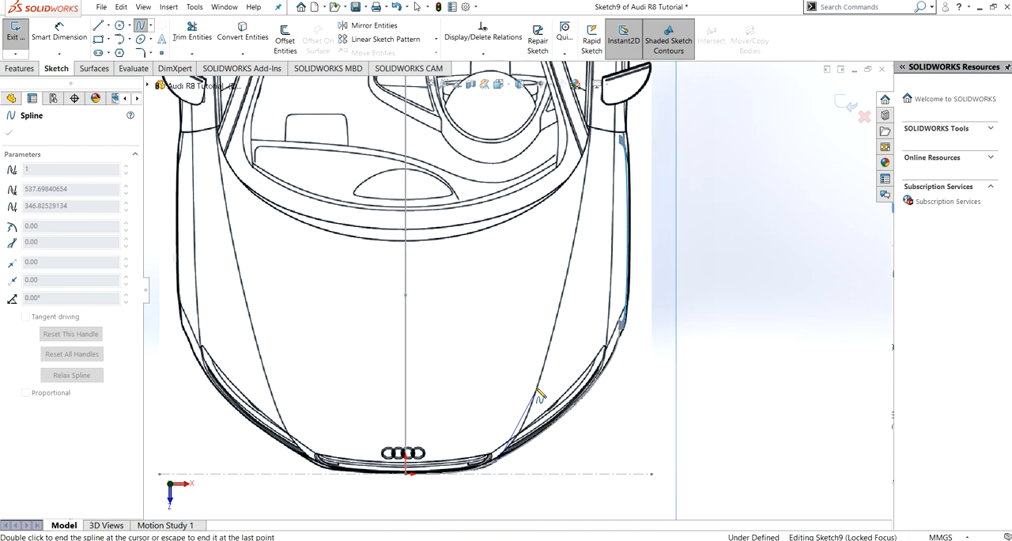
double_click(592, 109)
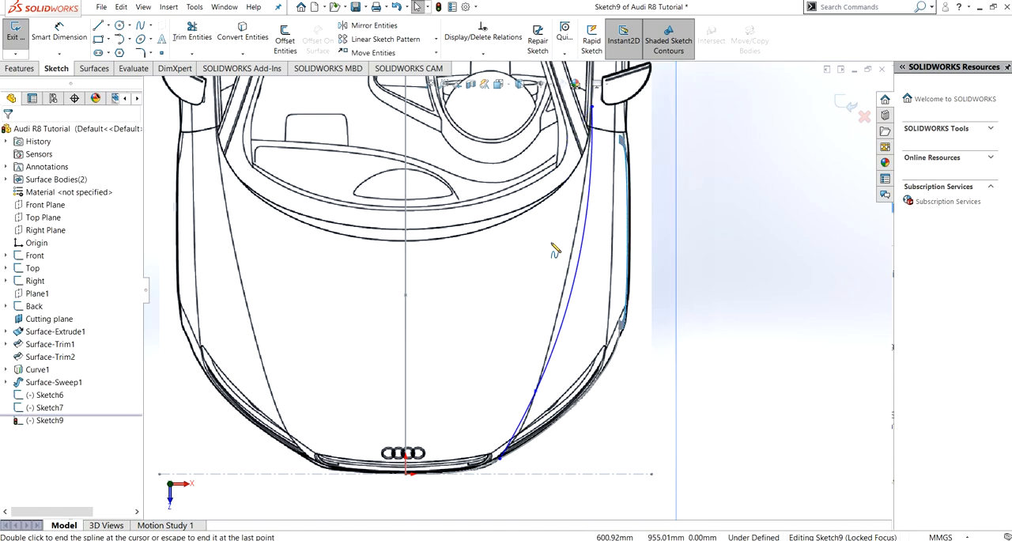
- Fit the hood spline to the blueprint crease with its end handle at about 84° and its middle handle at about 70°
click(576, 281)
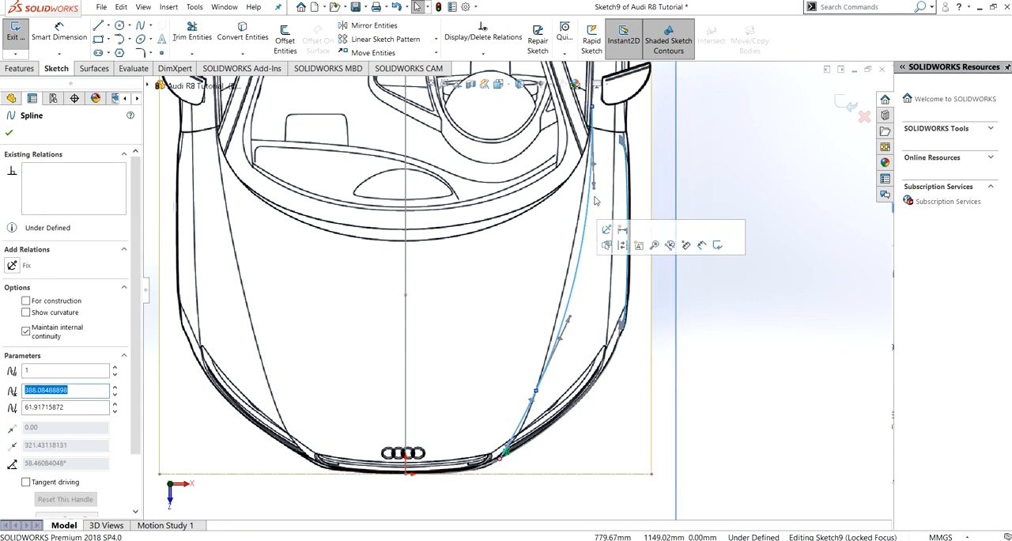
drag(594, 189, 584, 184)
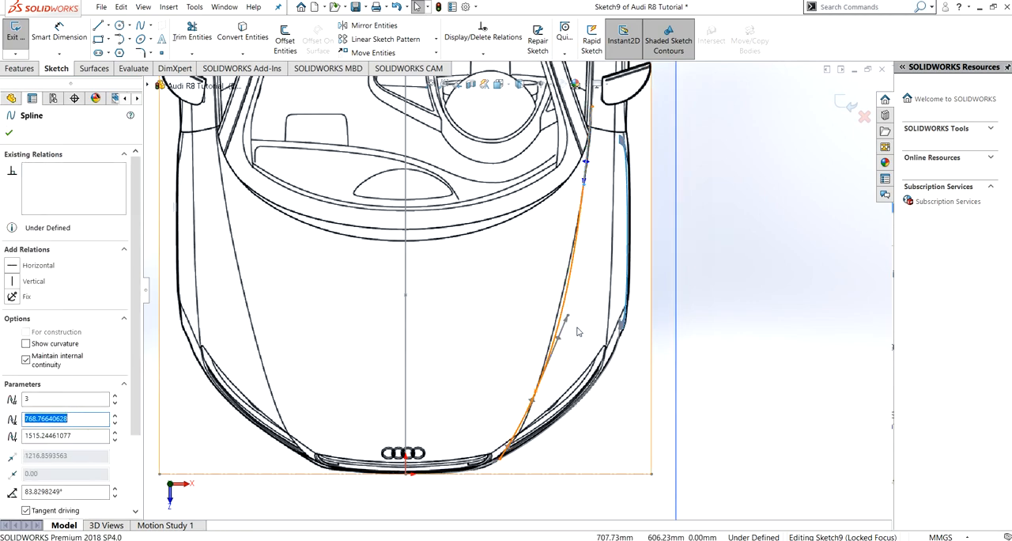
drag(567, 318, 562, 325)
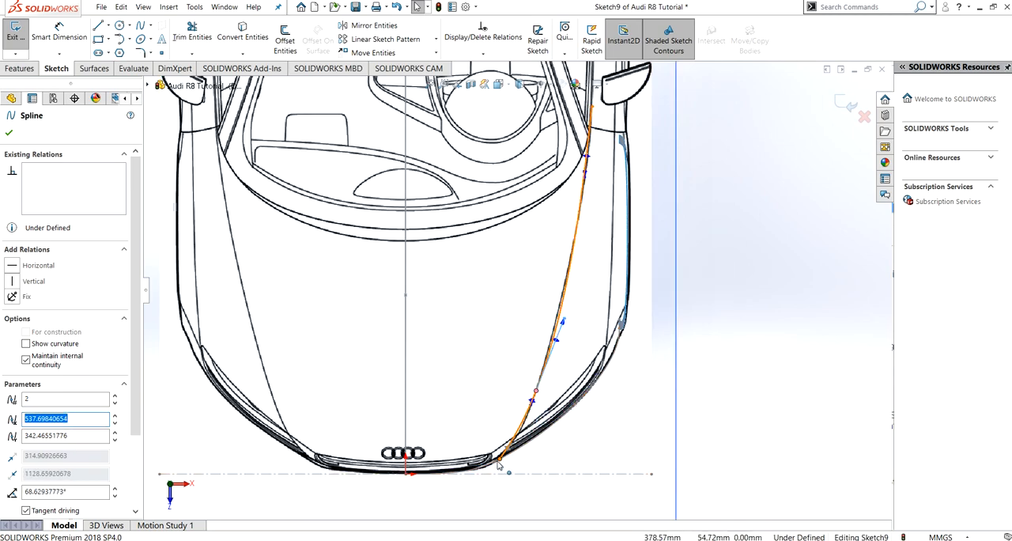
drag(563, 322, 560, 325)
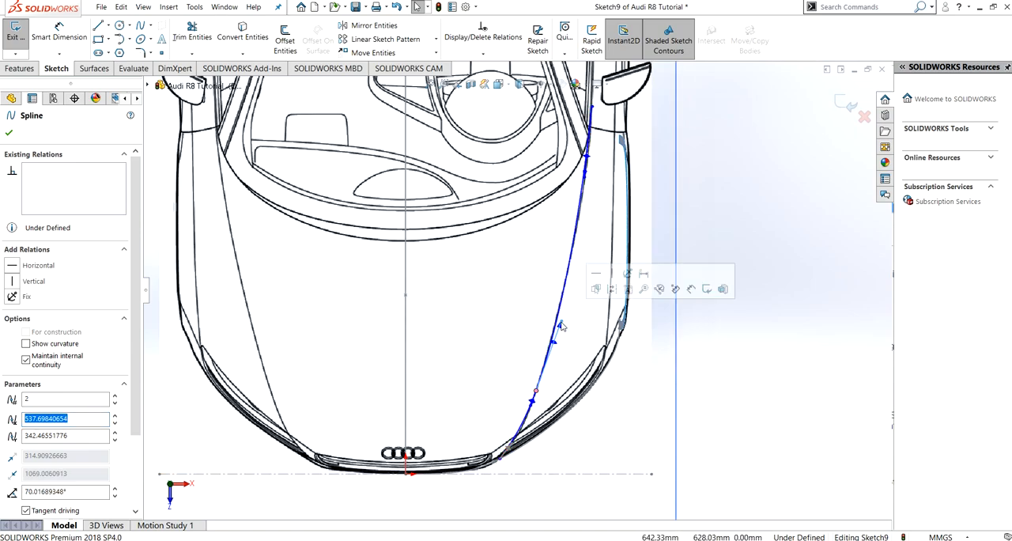
click(10, 136)
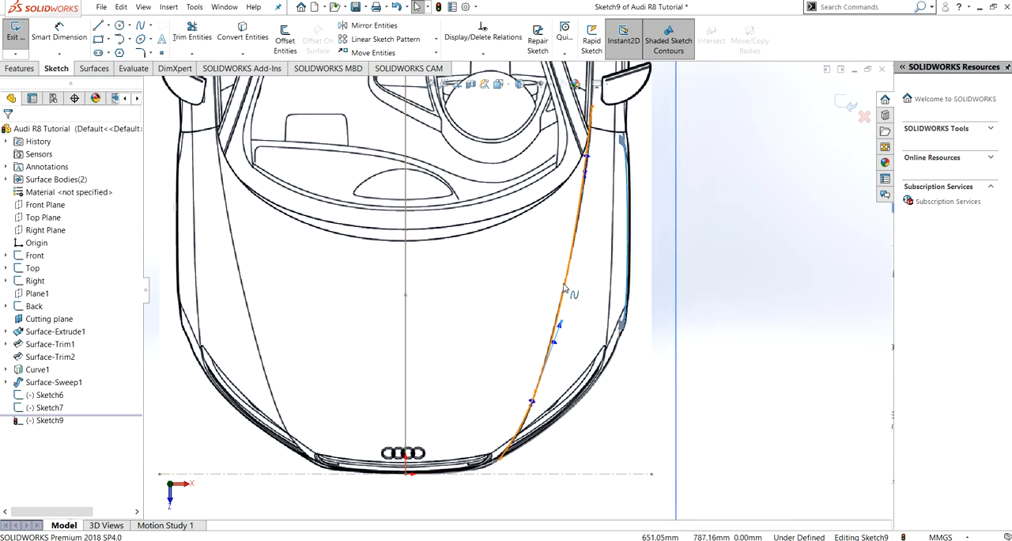
- Add a Fix relation to the hood spline
click(503, 452)
click(65, 390)
click(12, 266)
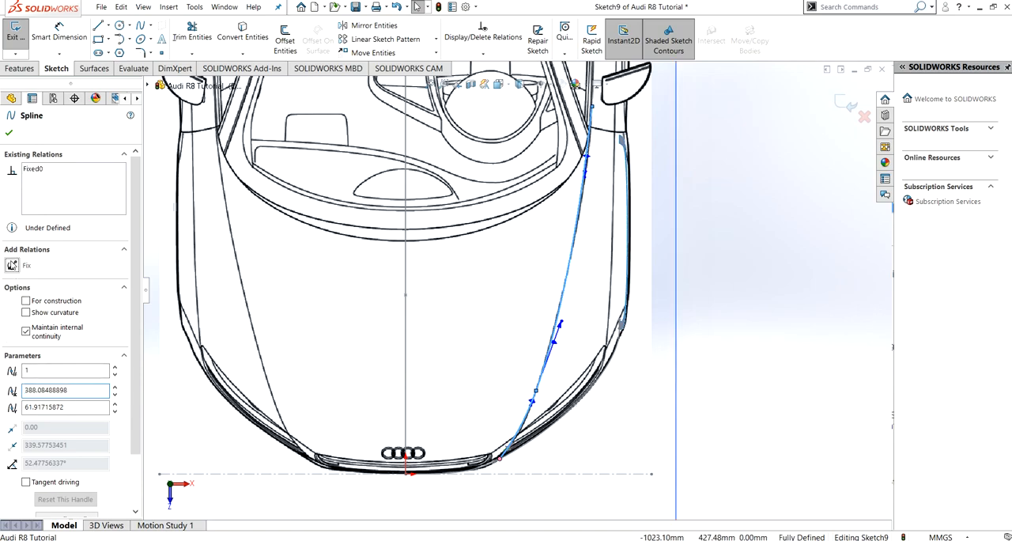
click(9, 135)
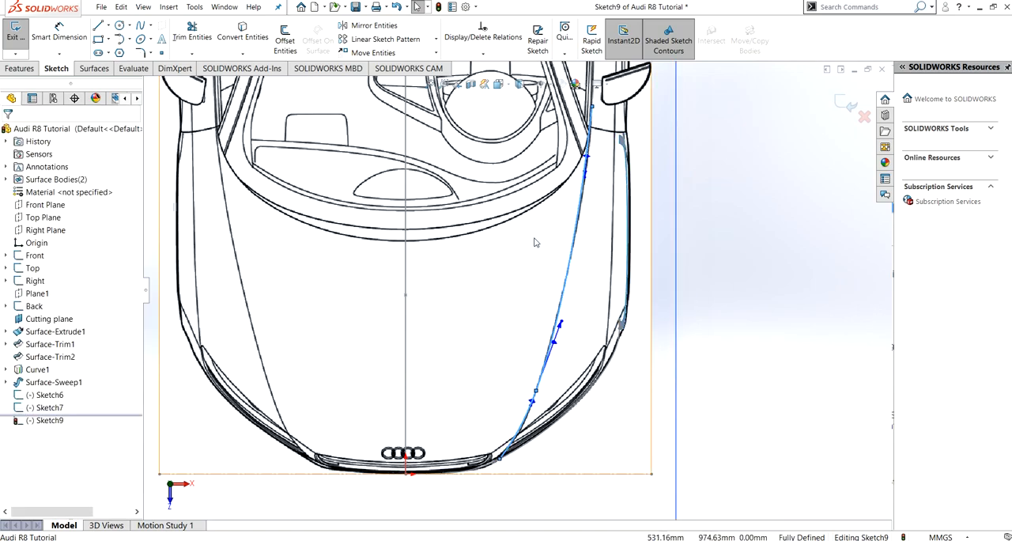
- Draw a two-point spline from the front edge of the rear surface to the rear end of the hood spline
ctrl+middle_drag(538, 228, 540, 515)
ctrl+middle_drag(522, 156, 512, 456)
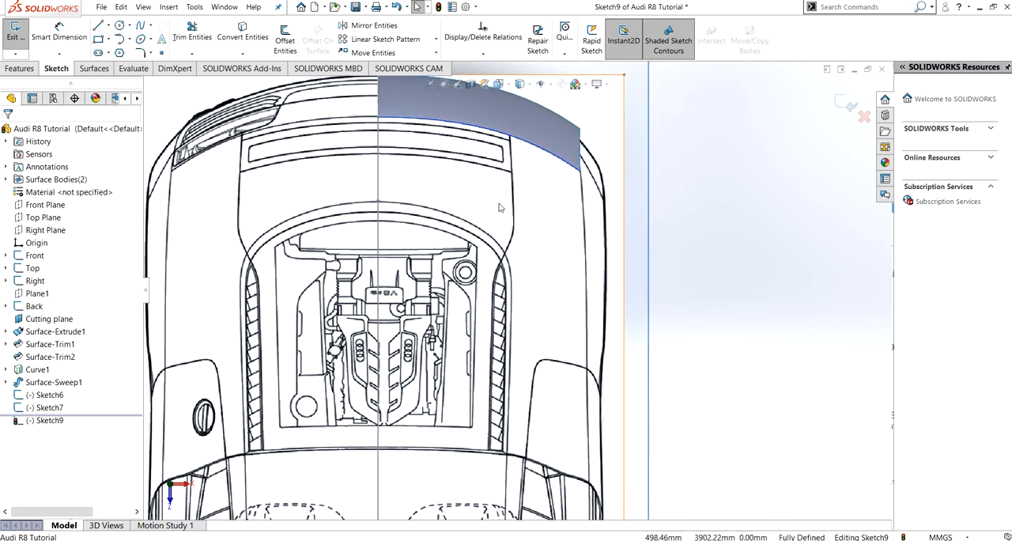
ctrl+middle_drag(499, 207, 487, 259)
click(140, 25)
scroll(500, 332, up, 5)
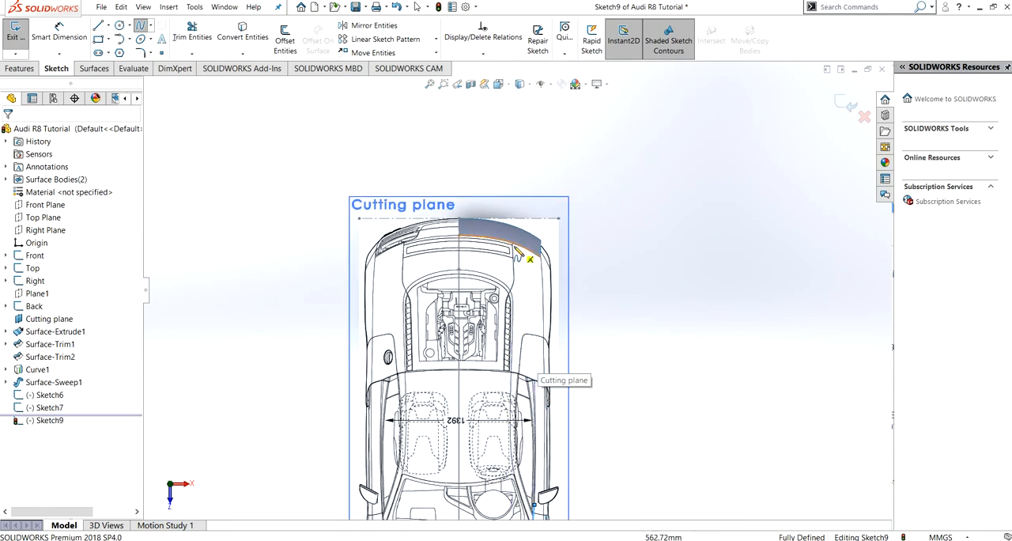
click(516, 249)
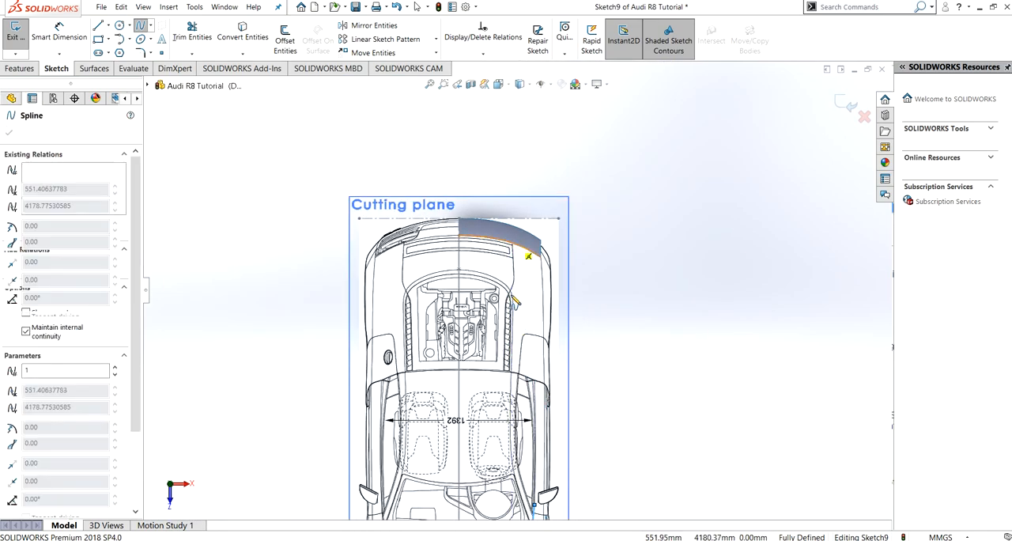
click(541, 513)
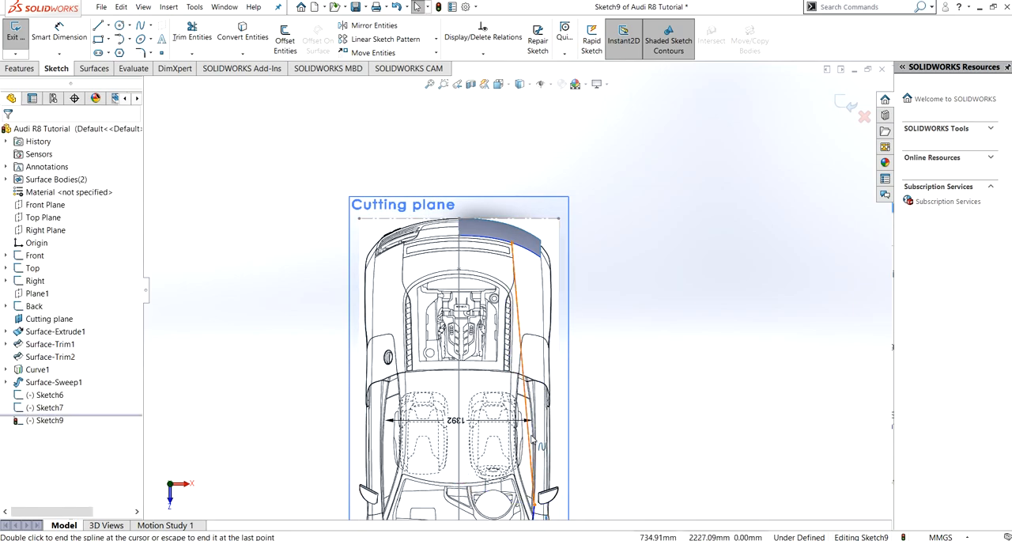
scroll(518, 447, down, 2)
scroll(468, 433, up, 4)
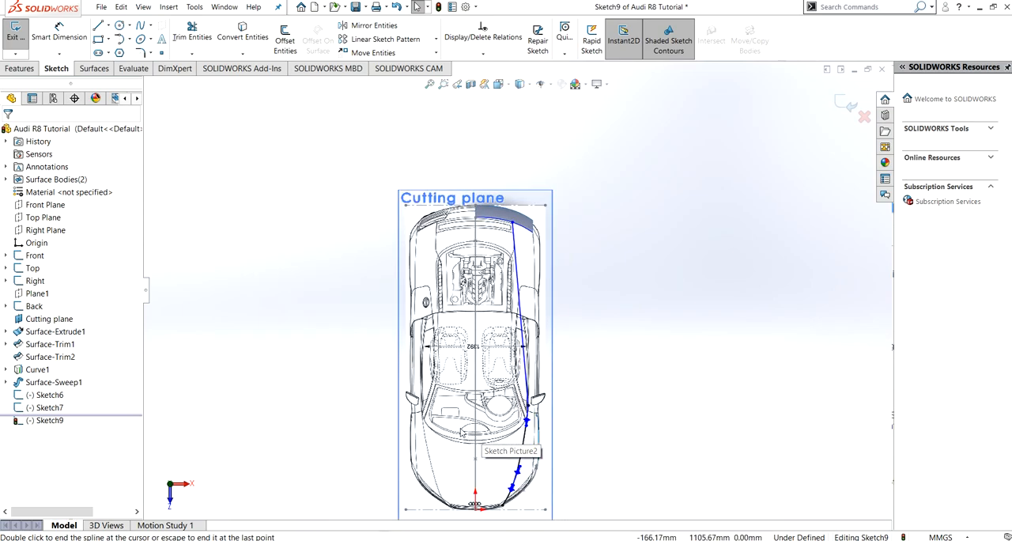
- Add an Equal Curvature relation between the hood spline and the rear spline
ctrl+middle_drag(467, 433, 430, 382)
click(485, 388)
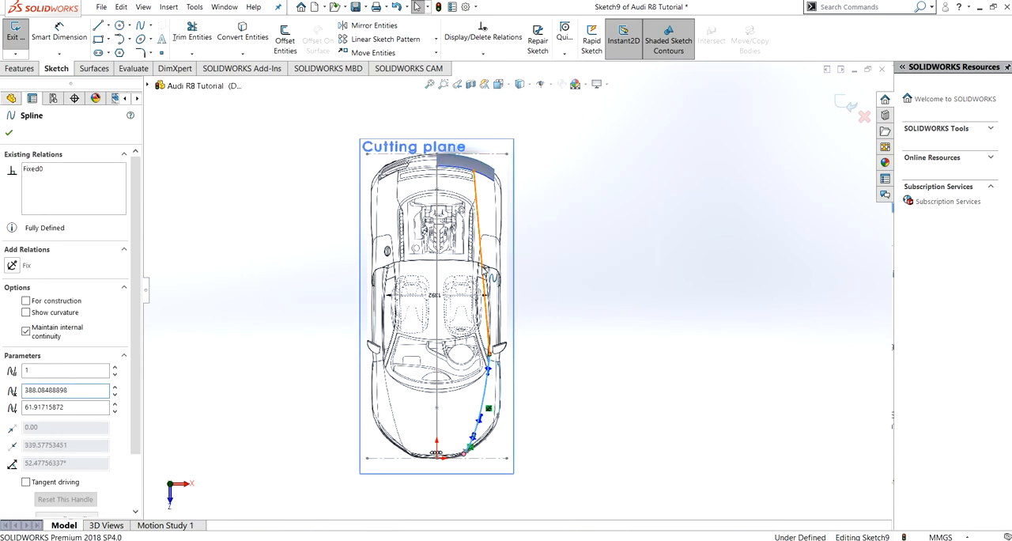
ctrl+click(484, 280)
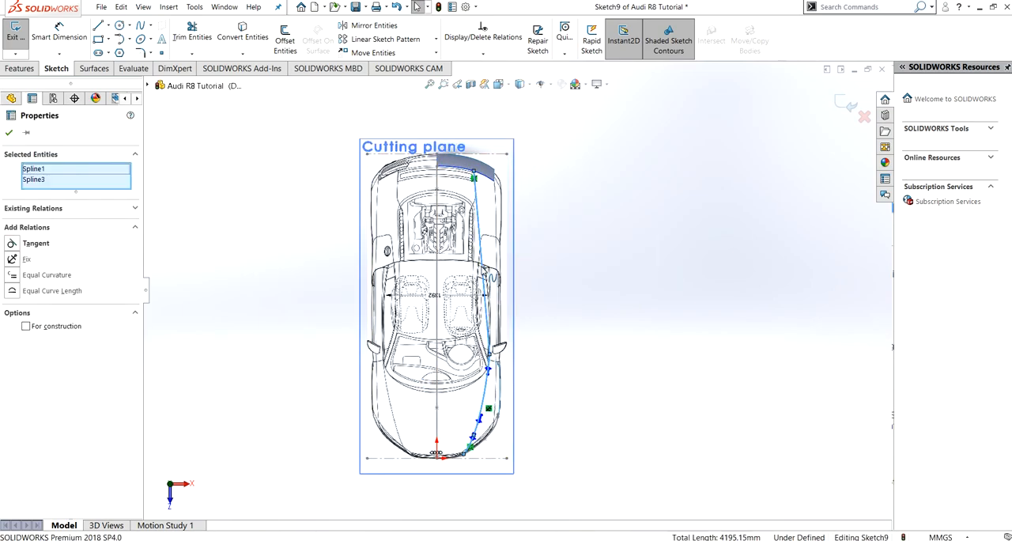
click(13, 276)
click(8, 133)
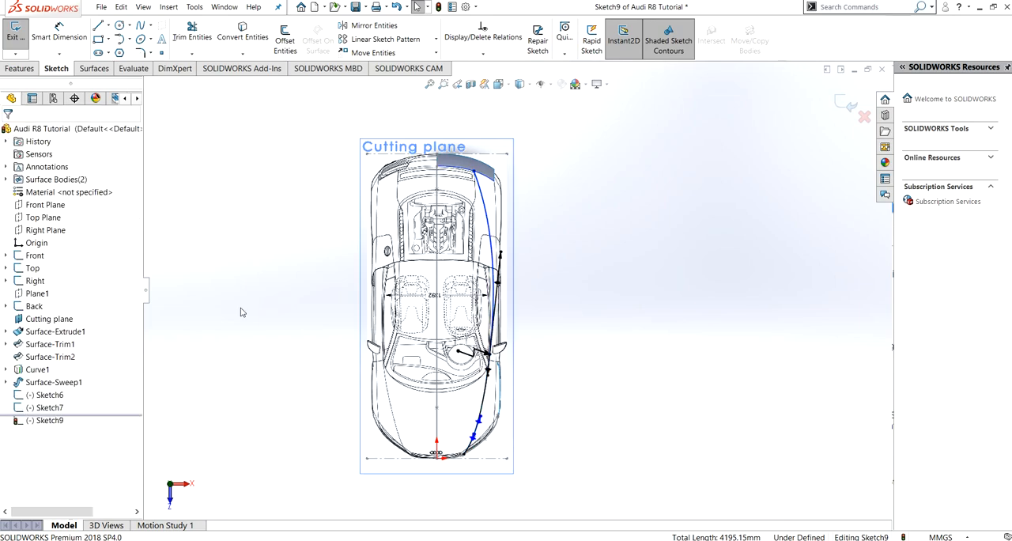
- Bow the rear spline outward by setting the handle at its rear end to about -42° with a magnitude of about 866
click(486, 353)
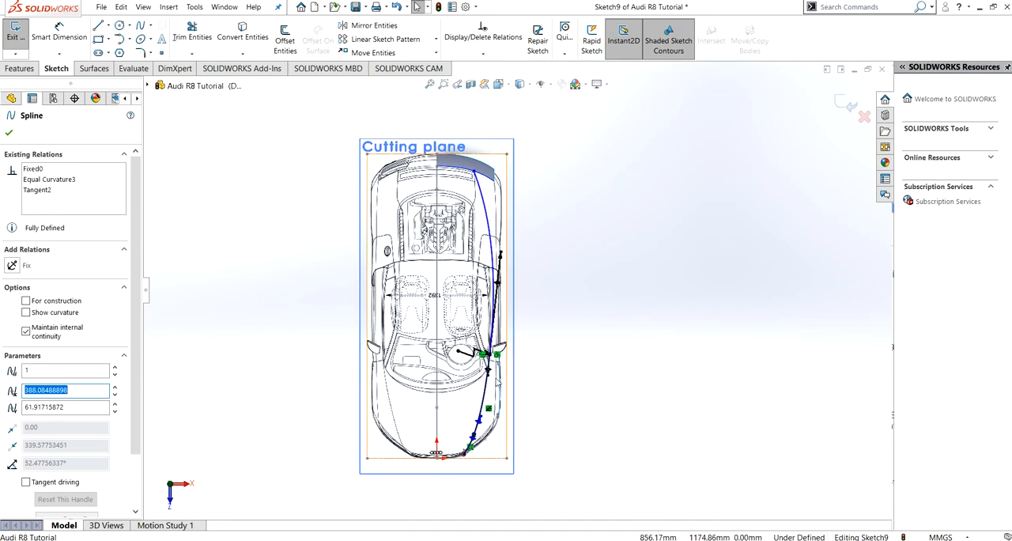
click(592, 251)
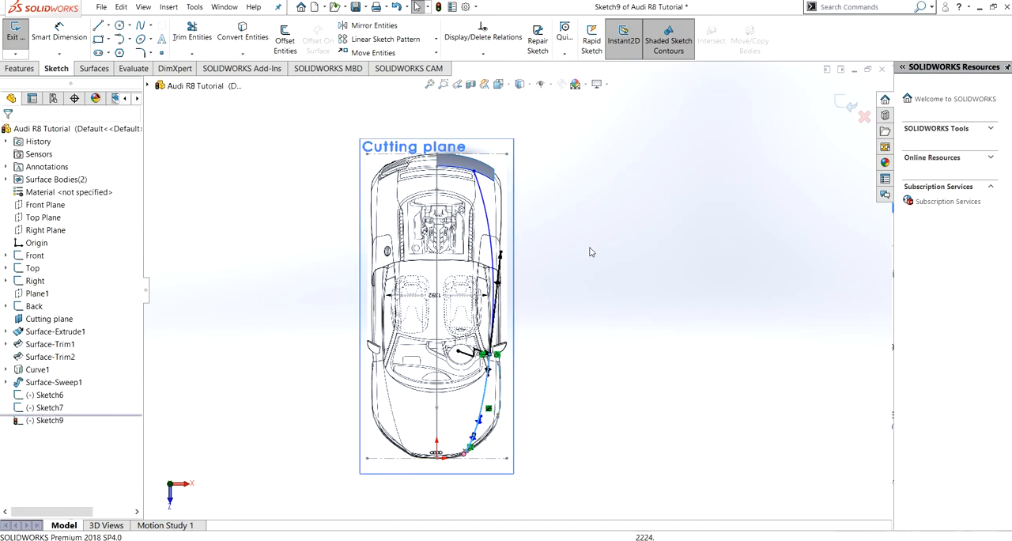
click(501, 253)
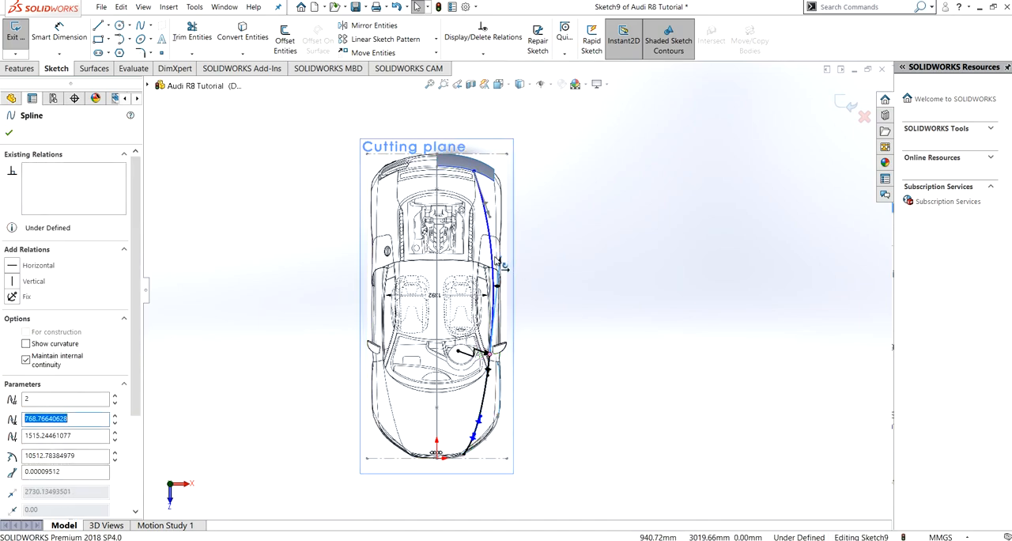
click(487, 235)
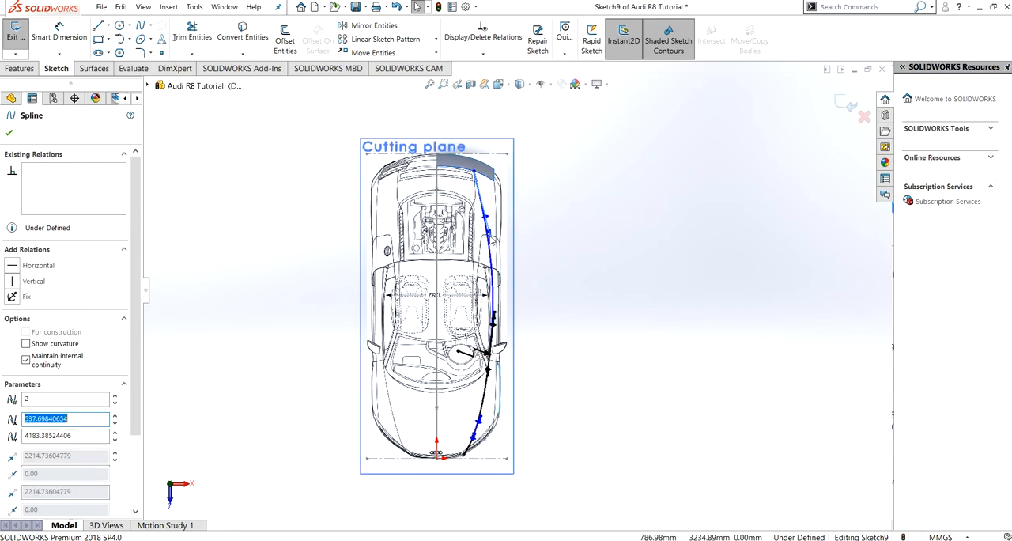
scroll(507, 298, up, 2)
scroll(509, 285, down, 9)
scroll(496, 208, up, 5)
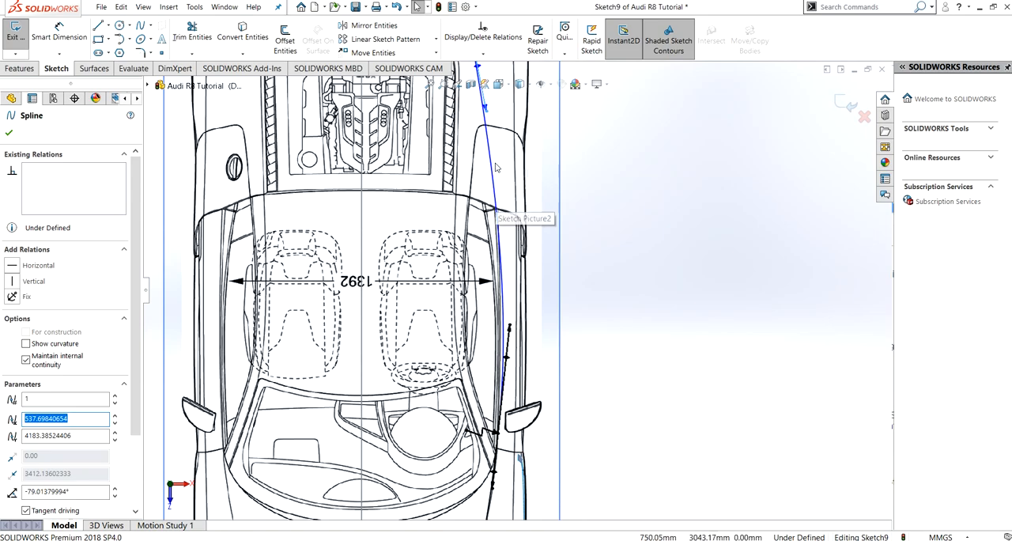
drag(501, 187, 500, 115)
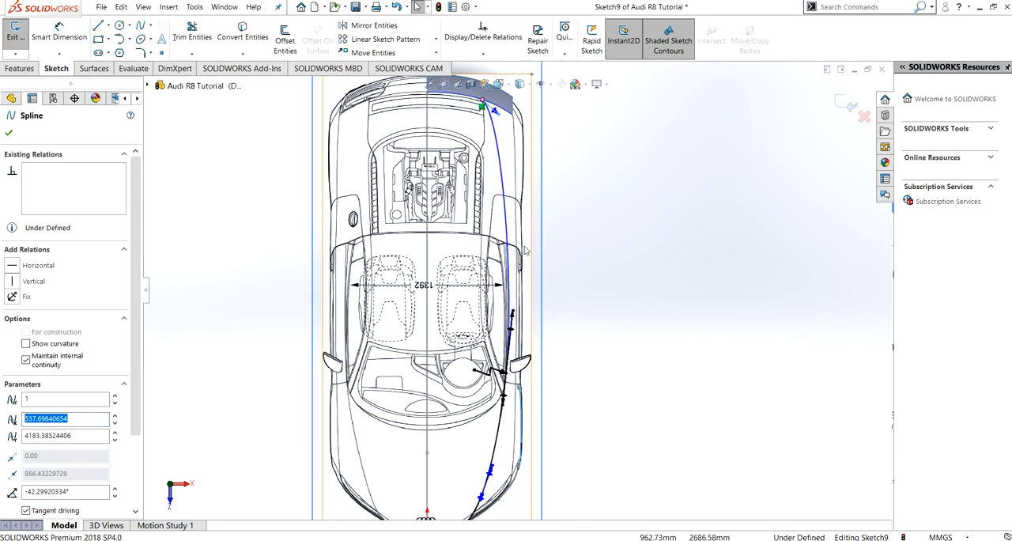
- Shorten the rear spline's handle at the hood-spline joint to a magnitude of about 1919
click(514, 289)
drag(514, 290, 509, 325)
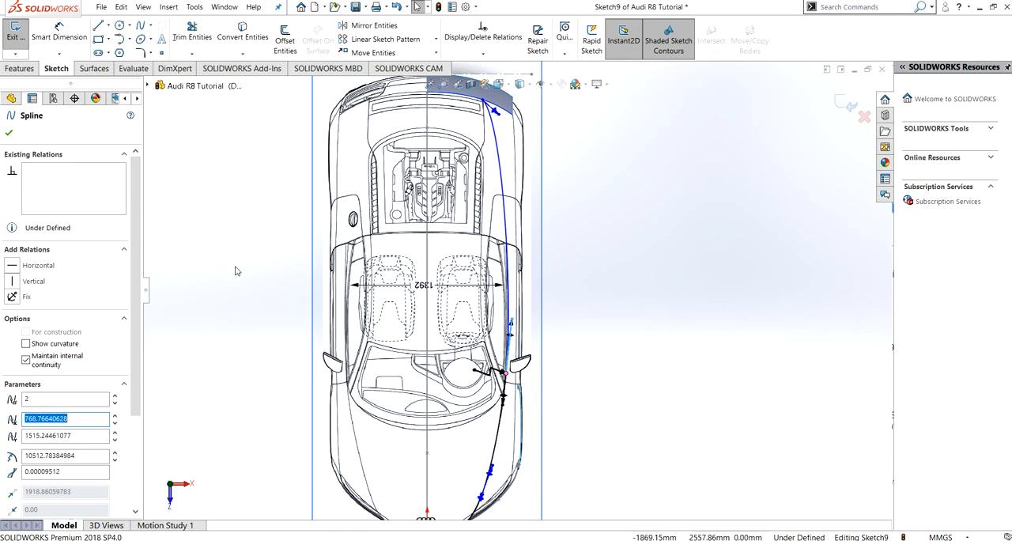
click(303, 197)
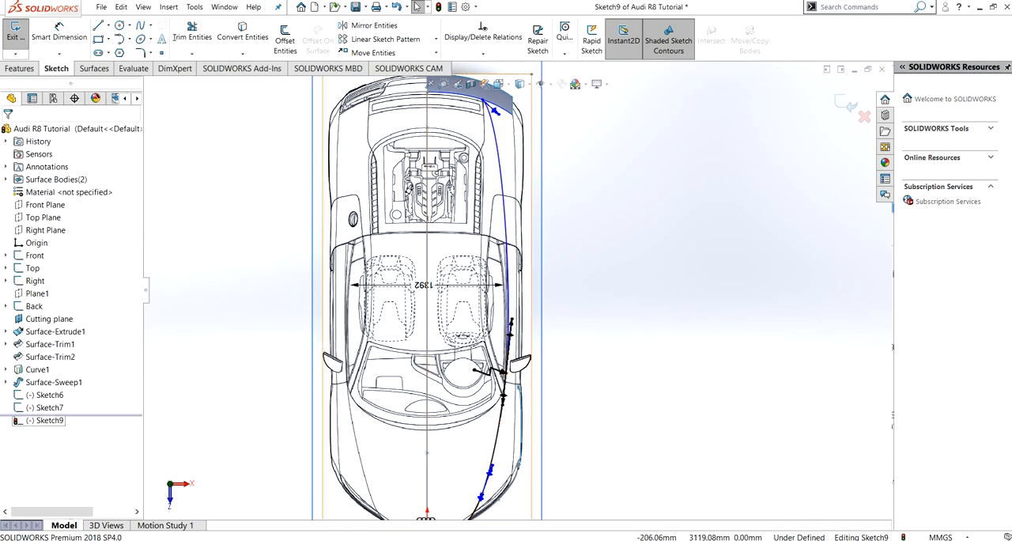
- Draw a horizontal centerline about 538 mm long from the rear end of the guide spline to the car's centre line
click(109, 26)
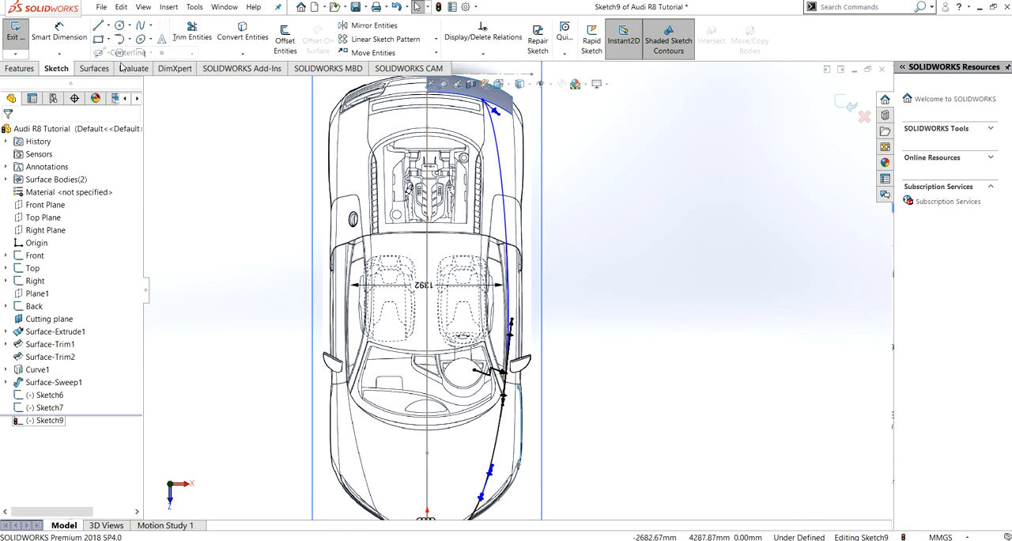
click(111, 50)
click(488, 101)
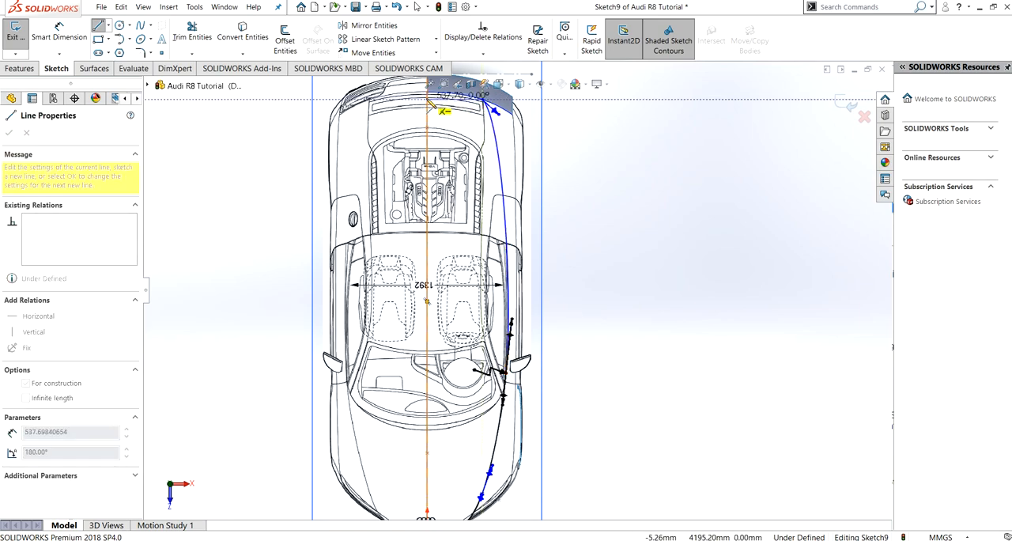
click(445, 111)
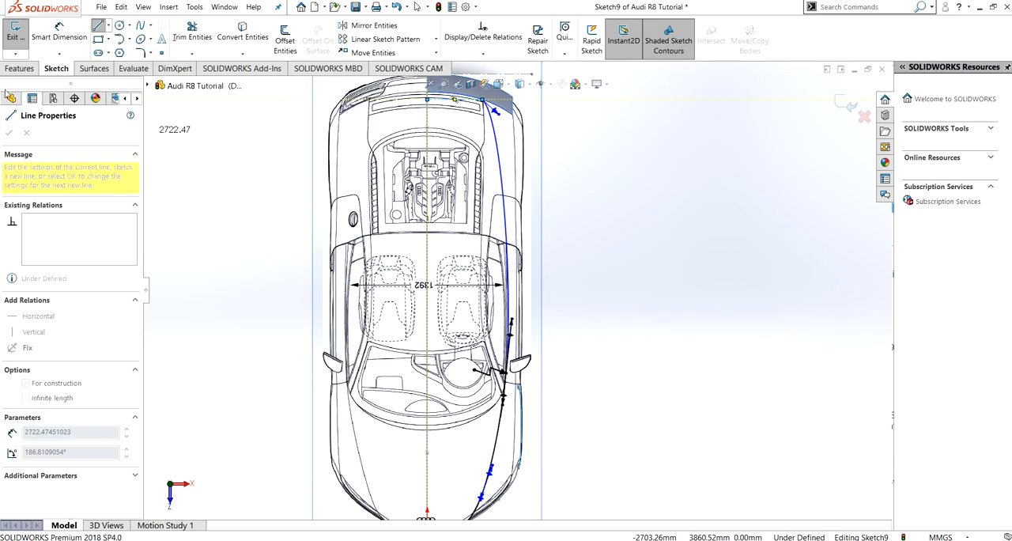
key(Escape)
- Draw a horizontal centerline about 388 mm long from the front end of the hood spline to the car's centre line
ctrl+middle_drag(459, 430, 469, 322)
click(108, 25)
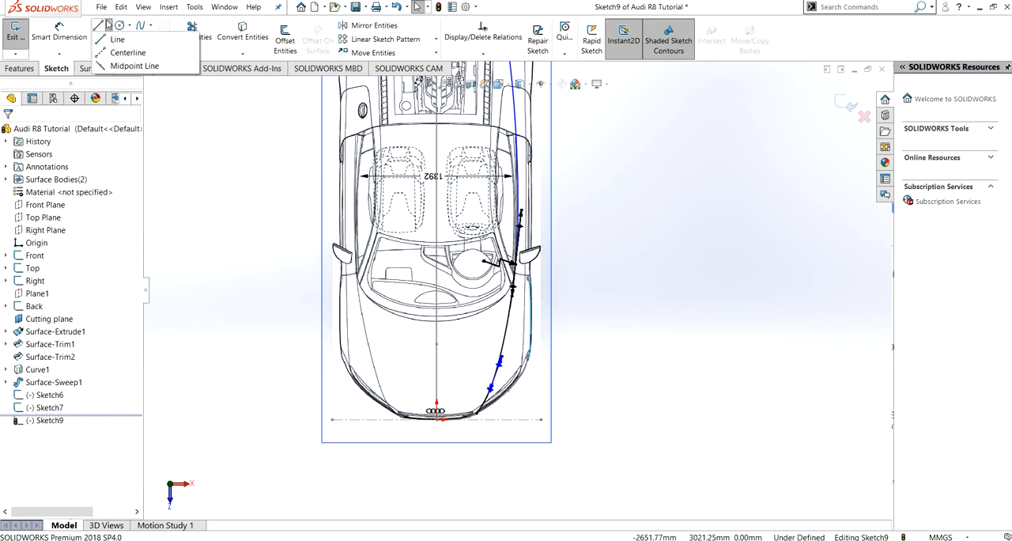
click(116, 53)
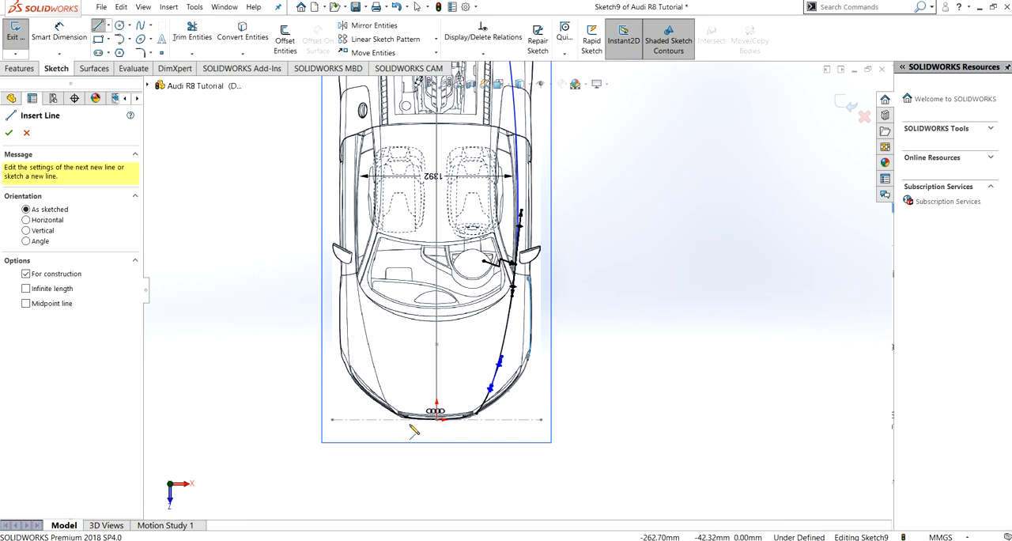
click(479, 420)
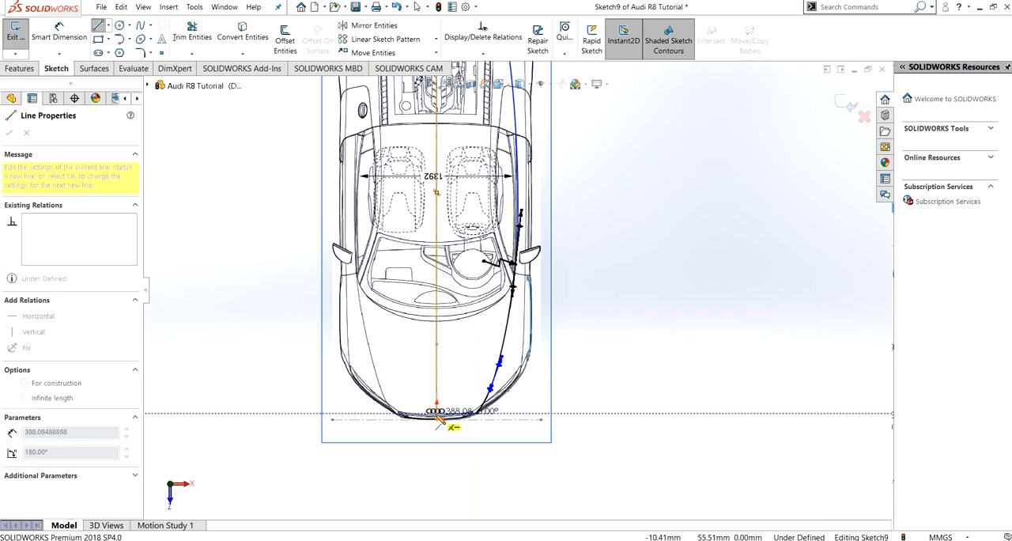
click(439, 419)
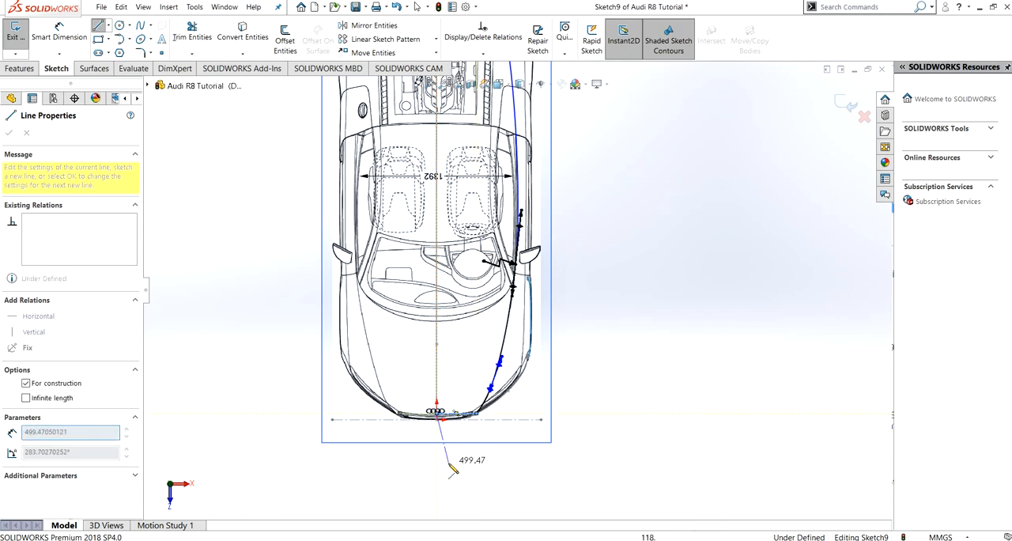
key(Escape)
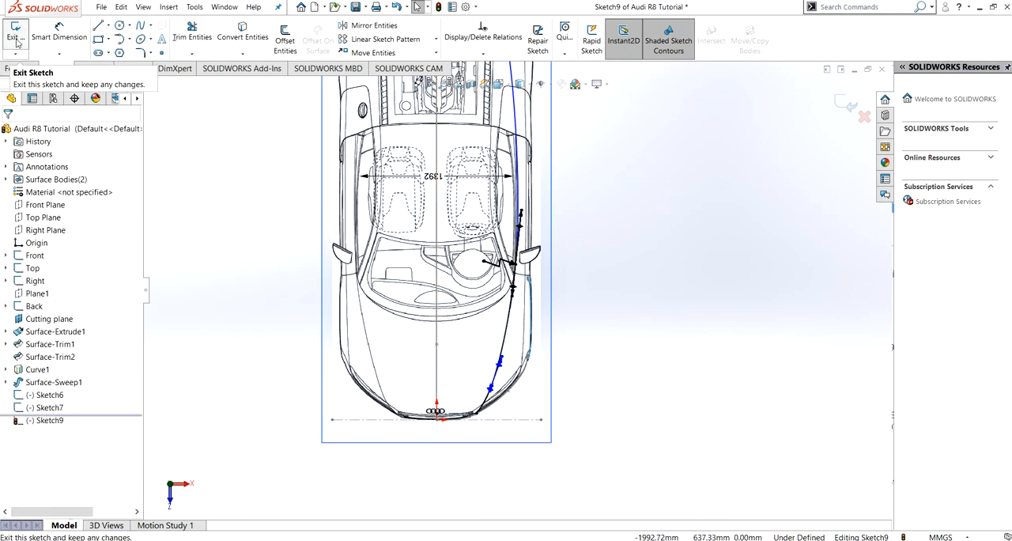
- Finish the top-view sketch and start a new sketch on the Right Plane in the right side view
click(16, 40)
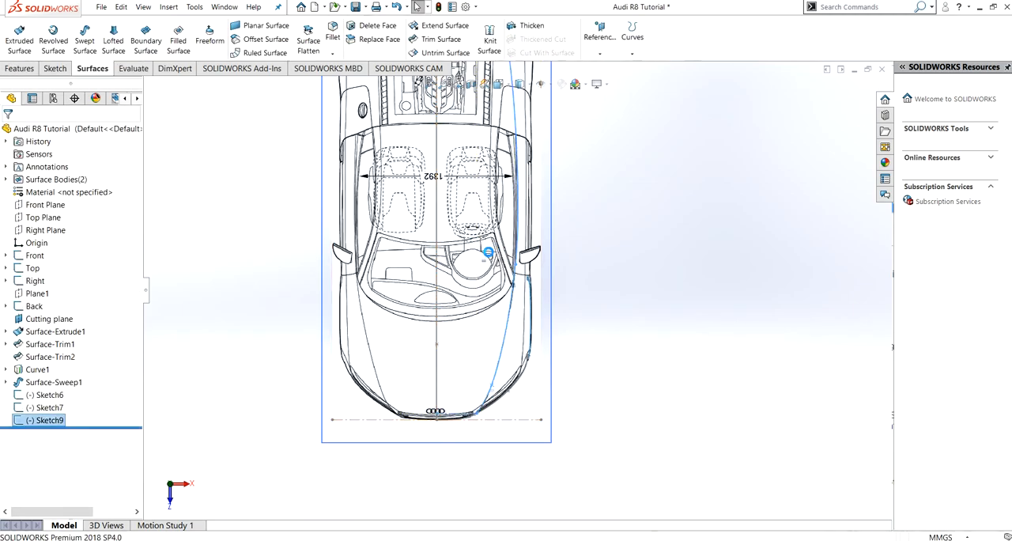
click(749, 460)
middle_drag(598, 346, 501, 361)
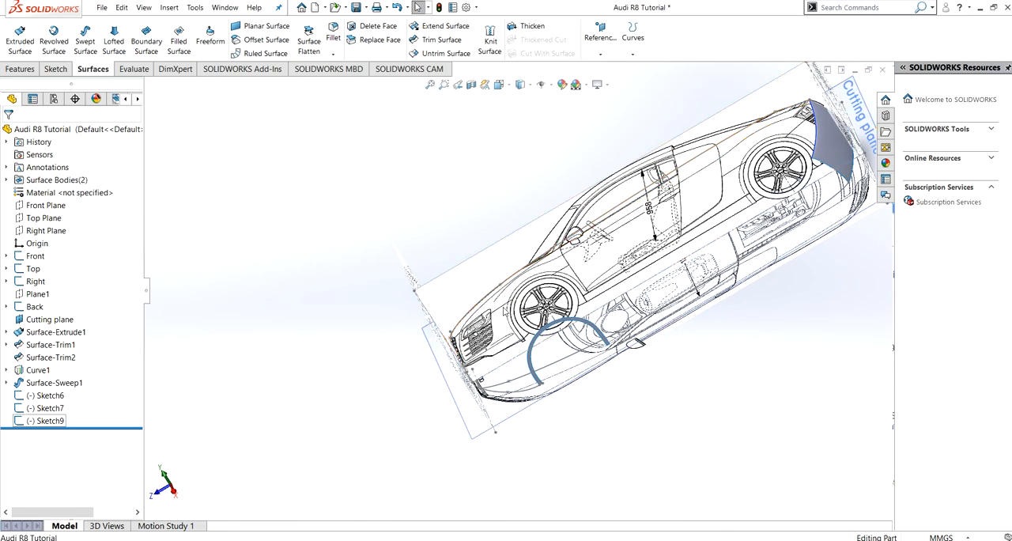
key(ctrl+4)
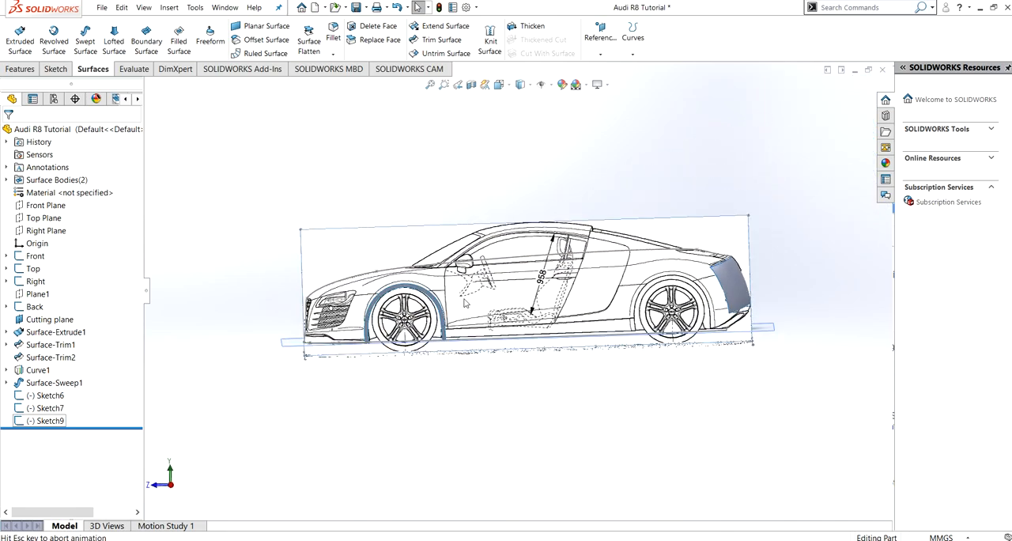
click(46, 230)
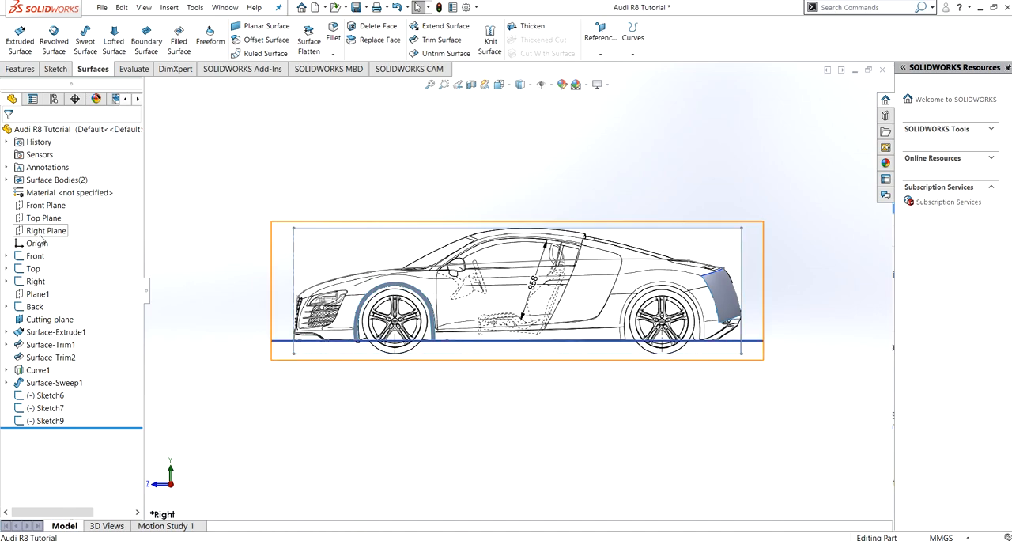
click(78, 219)
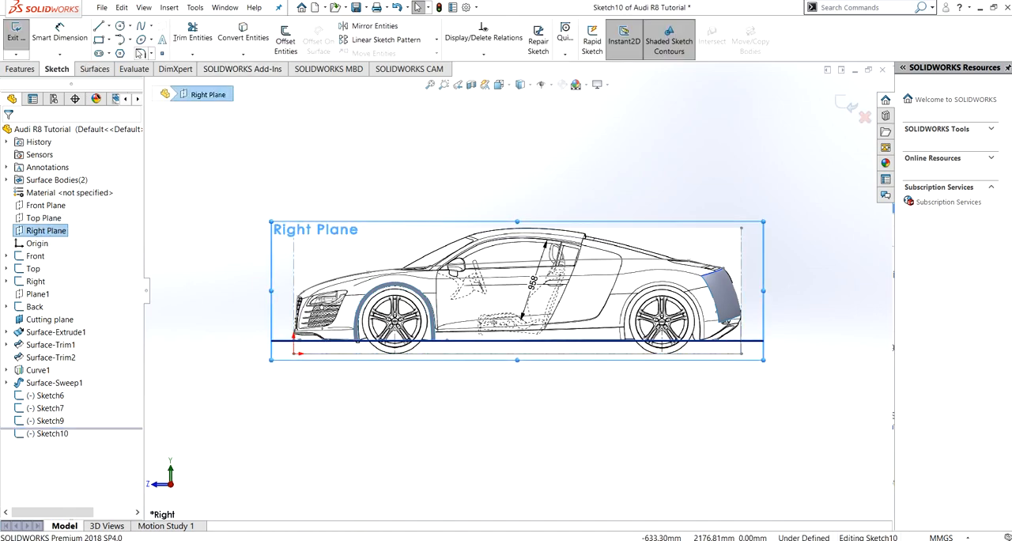
- Draw a line about 1300 mm long along the base of the side window, from below the mirror to the window's rear edge
key(l)
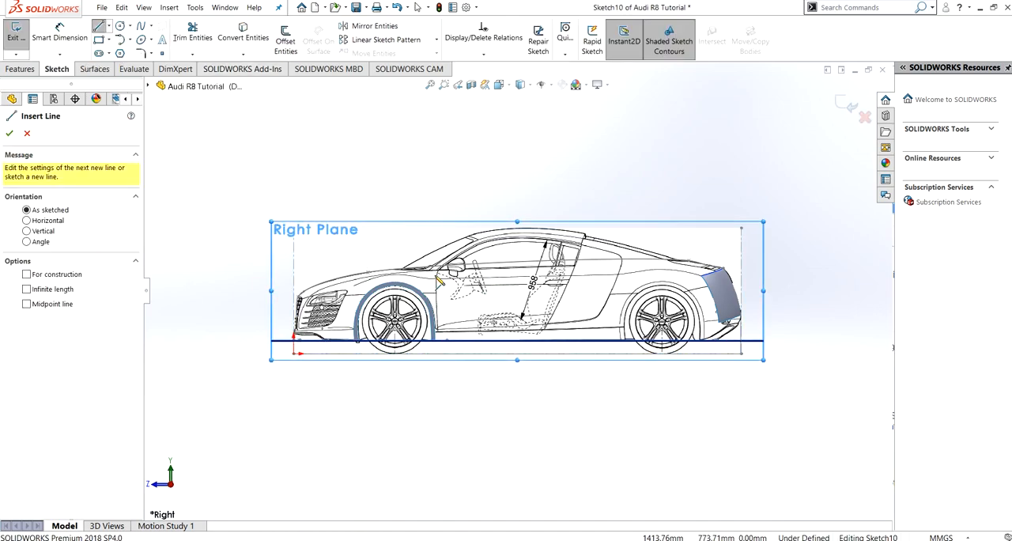
scroll(443, 279, down, 5)
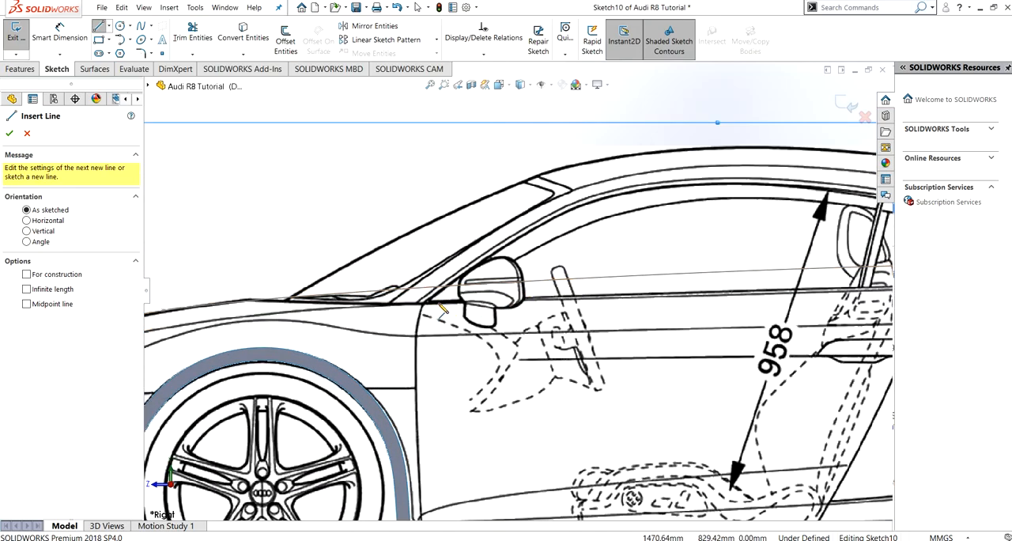
click(443, 309)
scroll(532, 314, down, 2)
scroll(522, 313, up, 3)
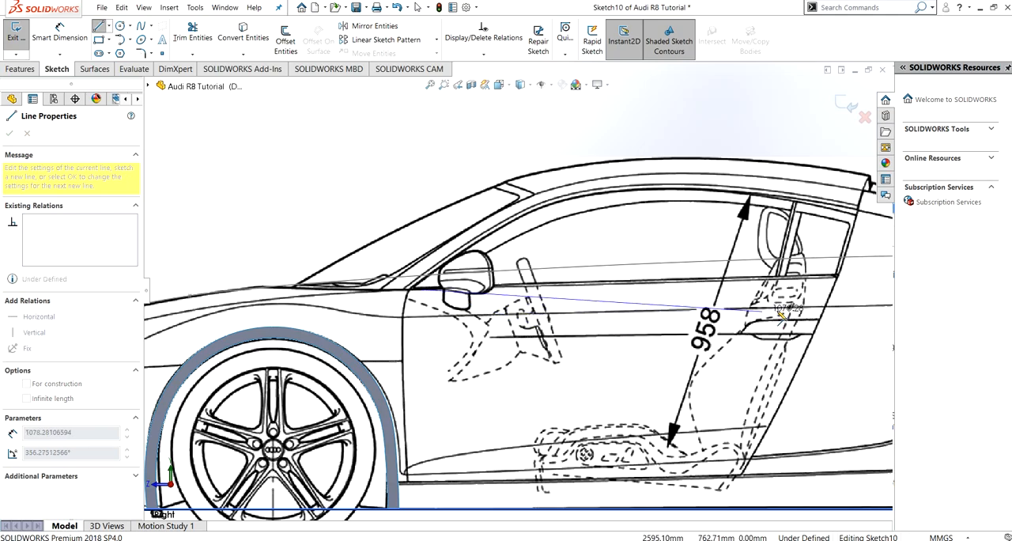
click(839, 277)
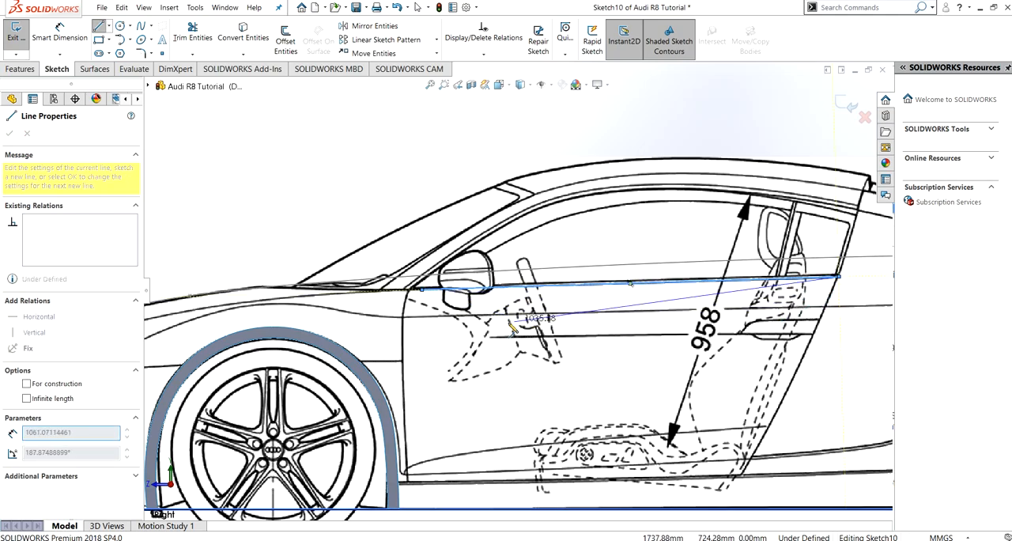
scroll(439, 342, down, 2)
key(Escape)
- Draw a three-point spline from the window line's front end through the upper front corner of the headlight to the base line at the bumper
scroll(434, 345, up, 3)
scroll(436, 342, up, 1)
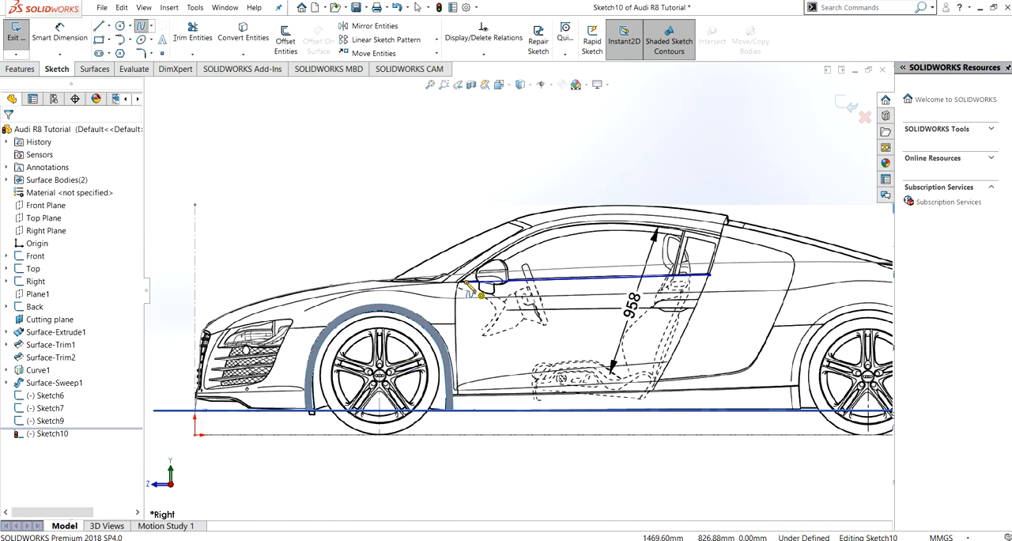
click(467, 285)
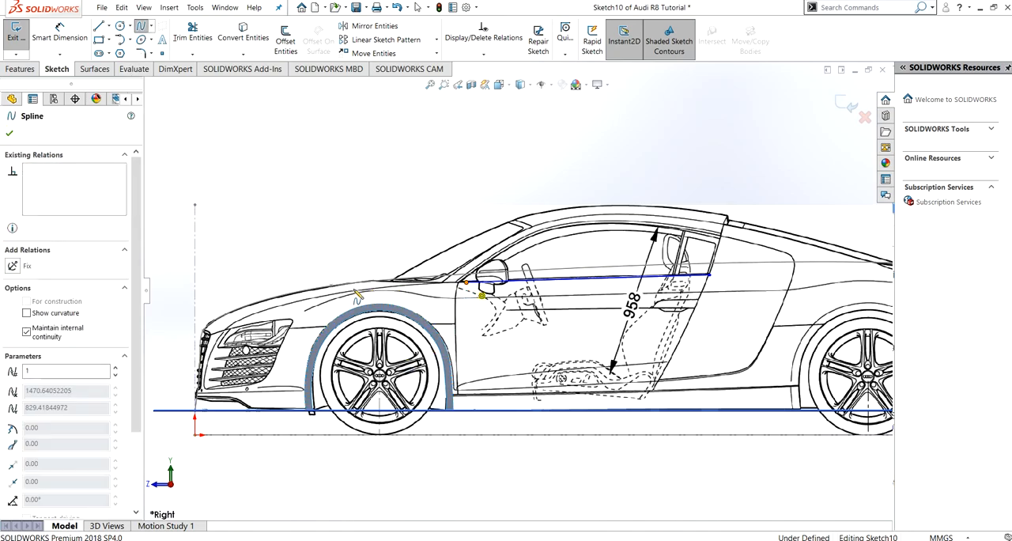
click(229, 333)
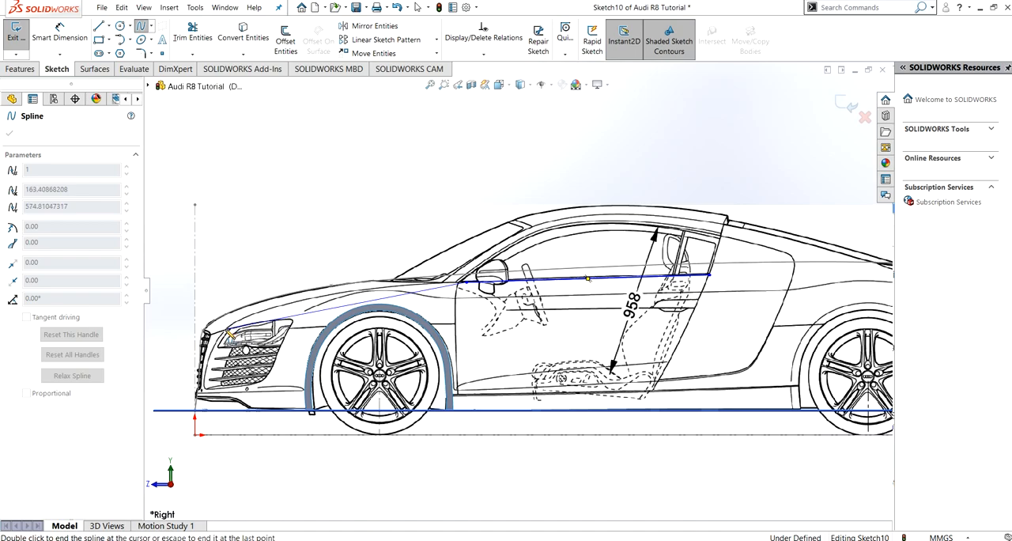
click(206, 411)
key(Escape)
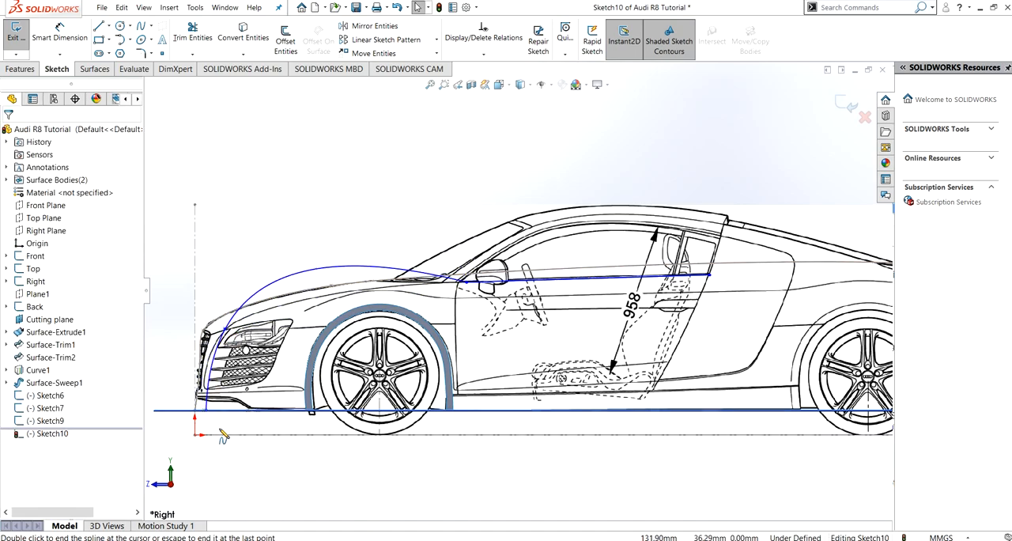
- Make the spline's lower end handle vertical and move that endpoint along the base line to about 37 mm from the origin
ctrl+middle_drag(311, 366, 401, 366)
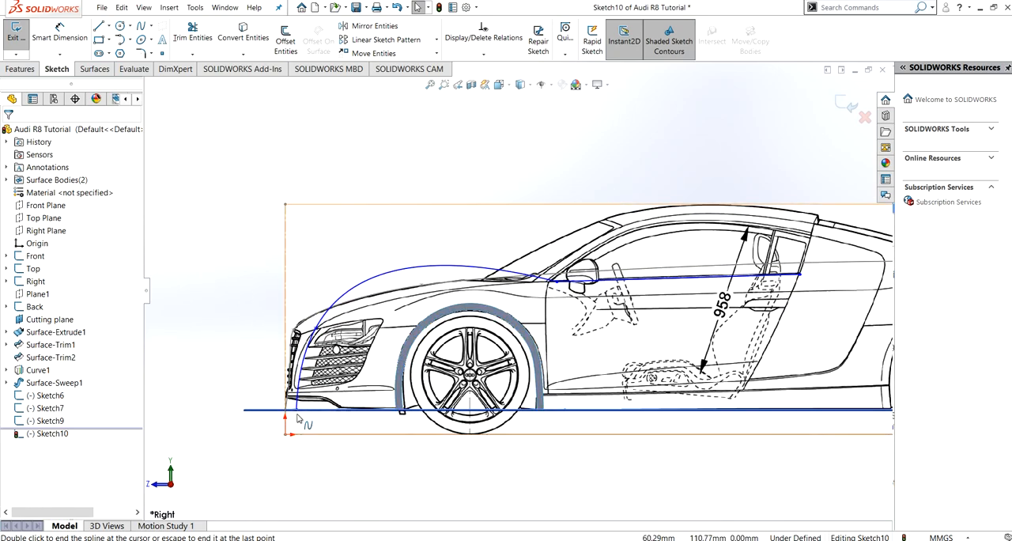
click(301, 407)
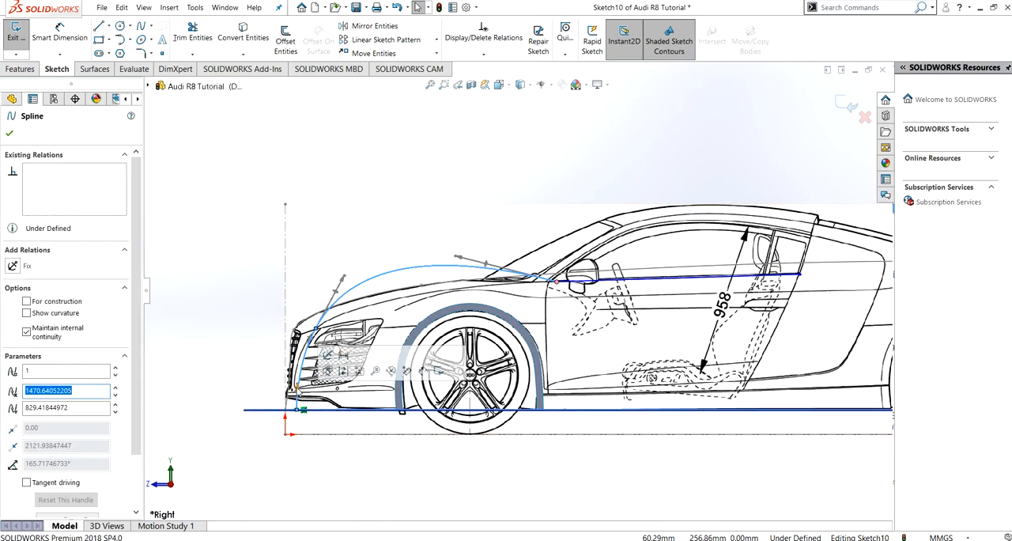
click(292, 386)
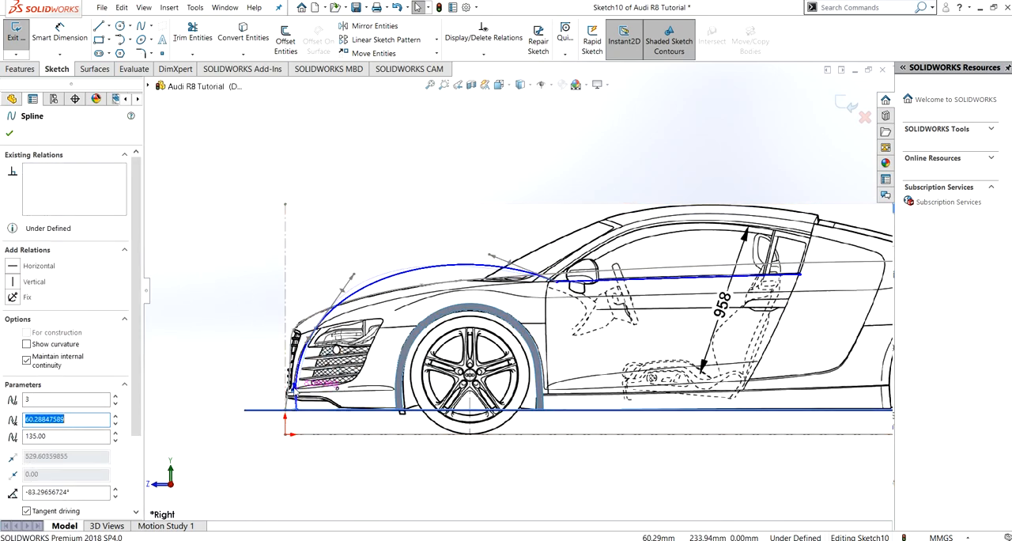
click(12, 282)
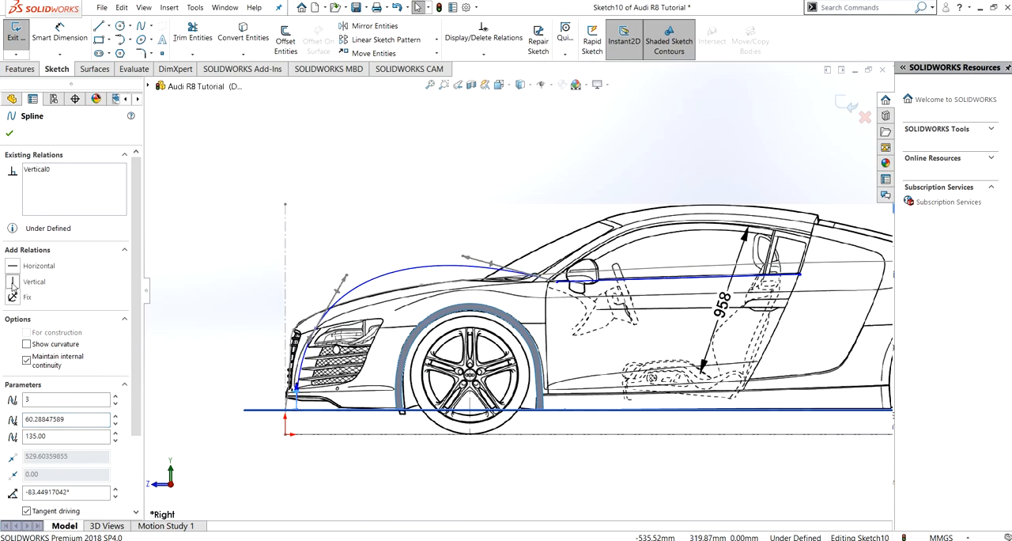
click(9, 134)
mouse_move(297, 411)
mouse_down()
mouse_move(308, 414)
mouse_move(286, 413)
mouse_move(304, 414)
mouse_move(293, 420)
mouse_up()
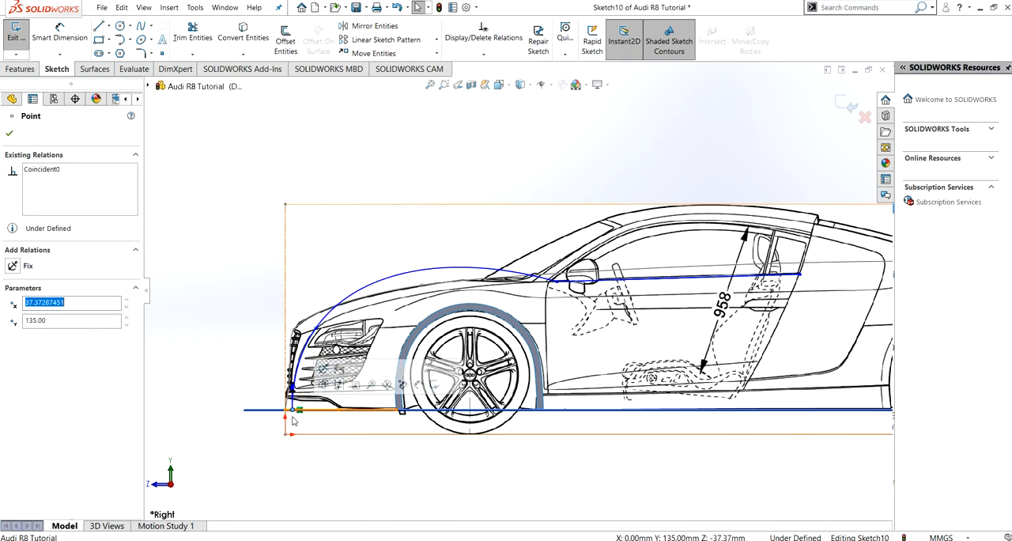
- Reshape the spline to follow the hood contour by setting its middle handle to about -141° and its rear handle to about -180°
click(339, 308)
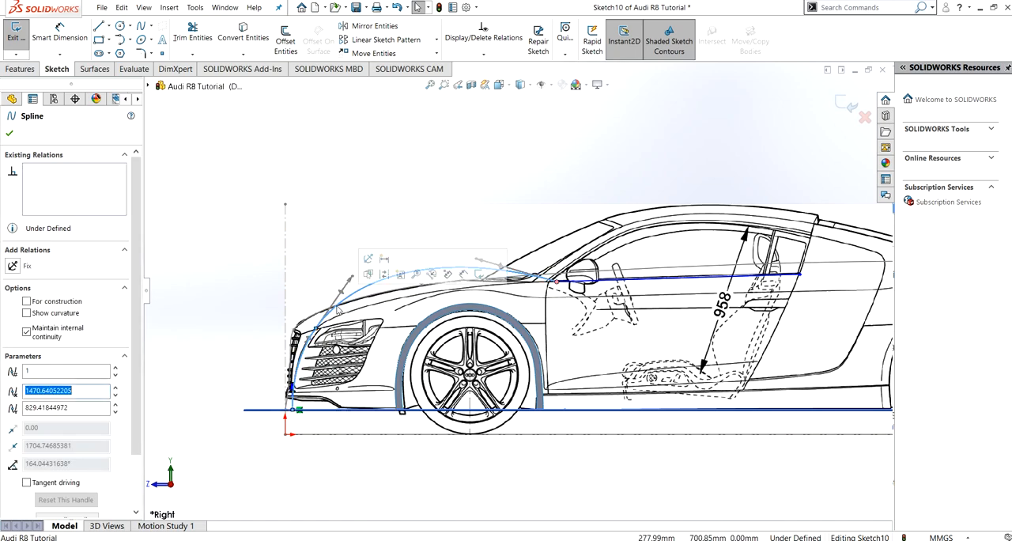
drag(353, 280, 360, 313)
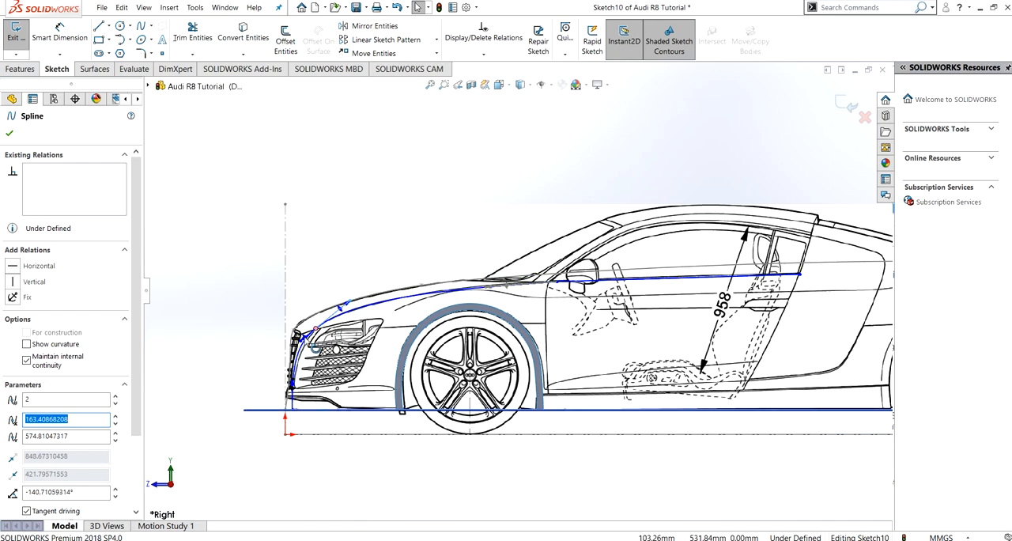
drag(302, 339, 306, 336)
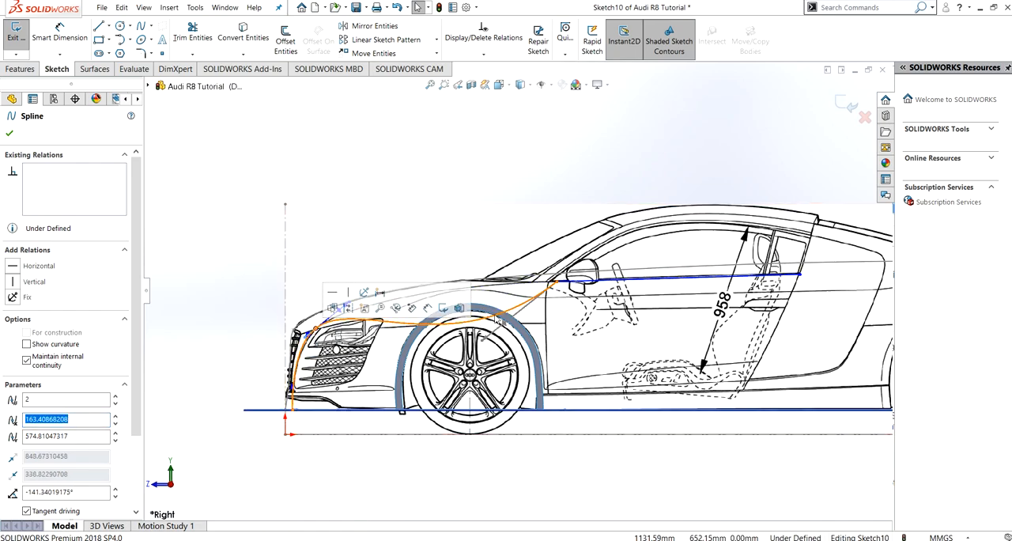
drag(484, 340, 493, 284)
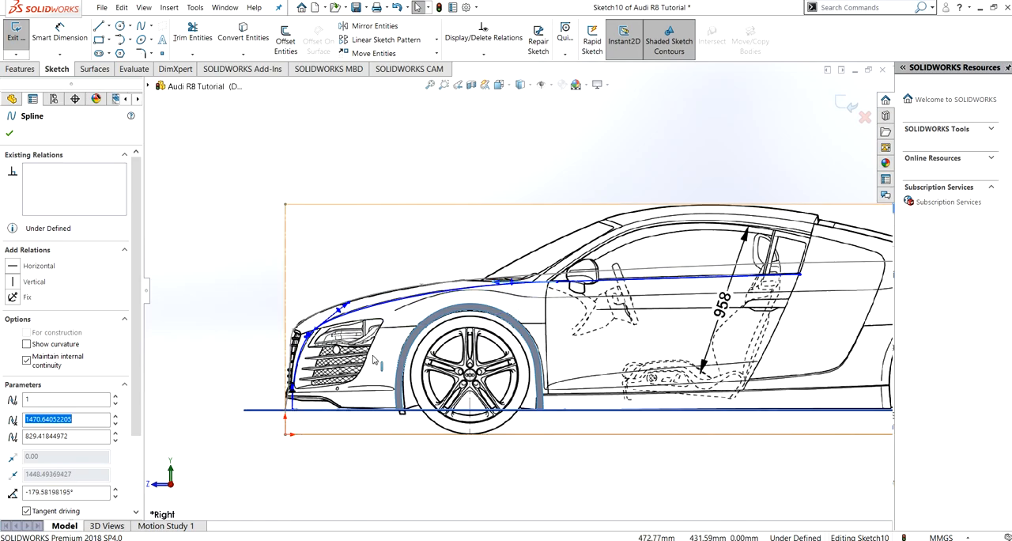
key(Escape)
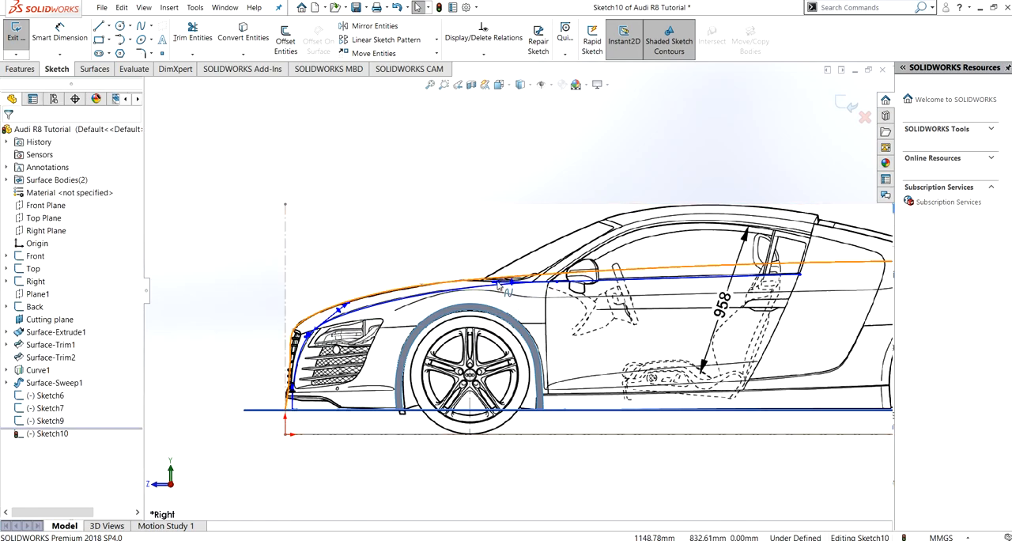
- Add an Equal Curvature relation between the side-view hood spline and the window line
click(488, 291)
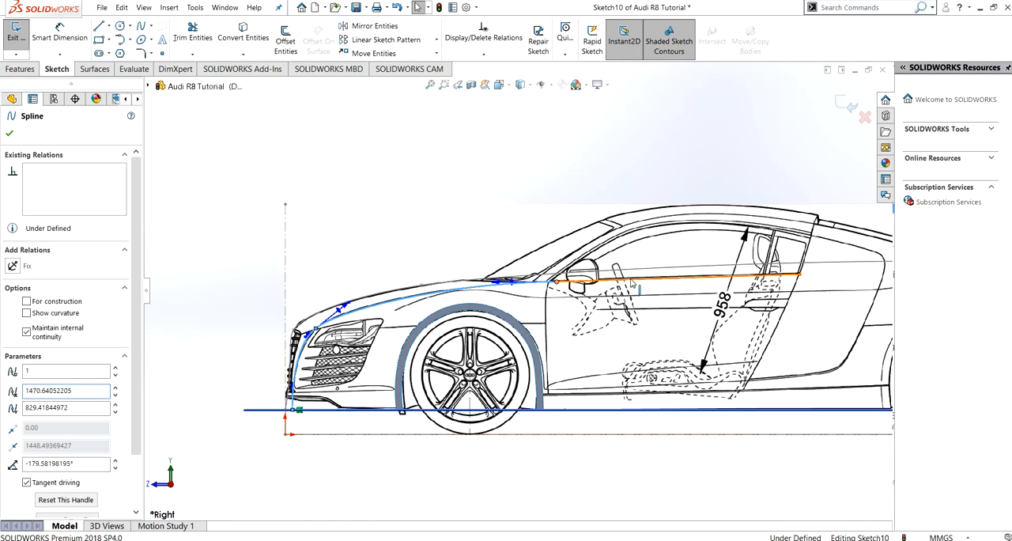
ctrl+click(251, 409)
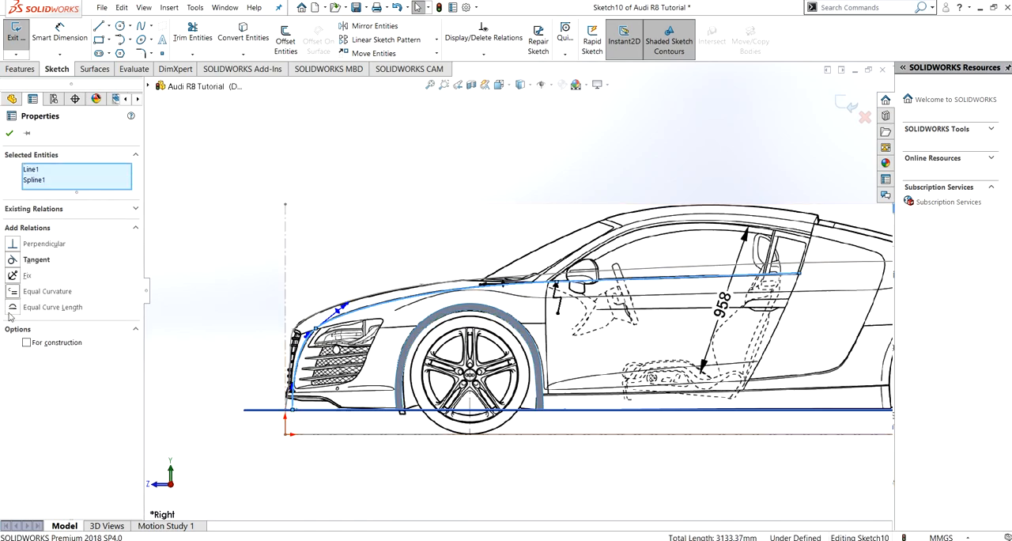
click(9, 133)
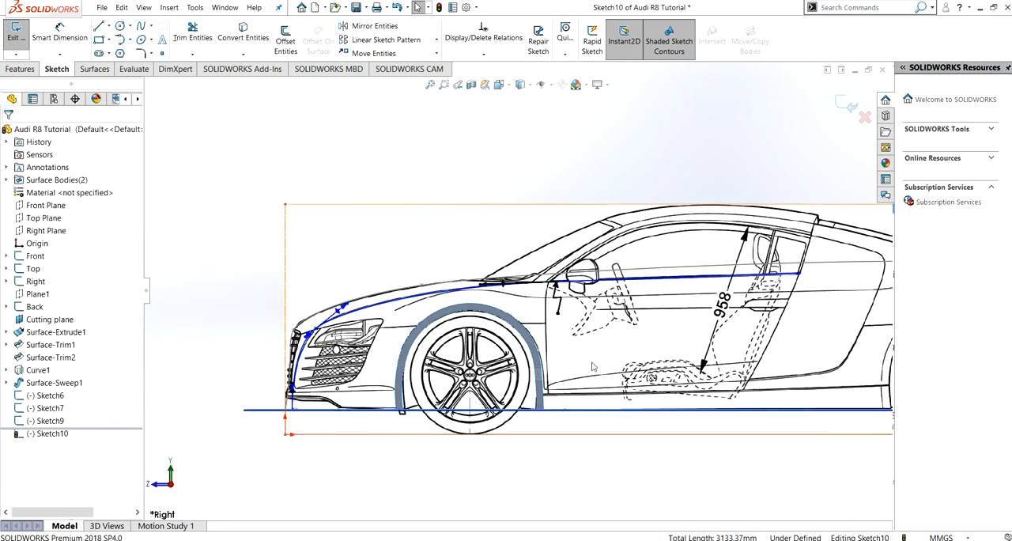
- Draw a three-point spline from the window line's rear end through the lower end of the rear roofline to the rear surface's upper edge
ctrl+middle_drag(637, 326, 560, 332)
click(140, 28)
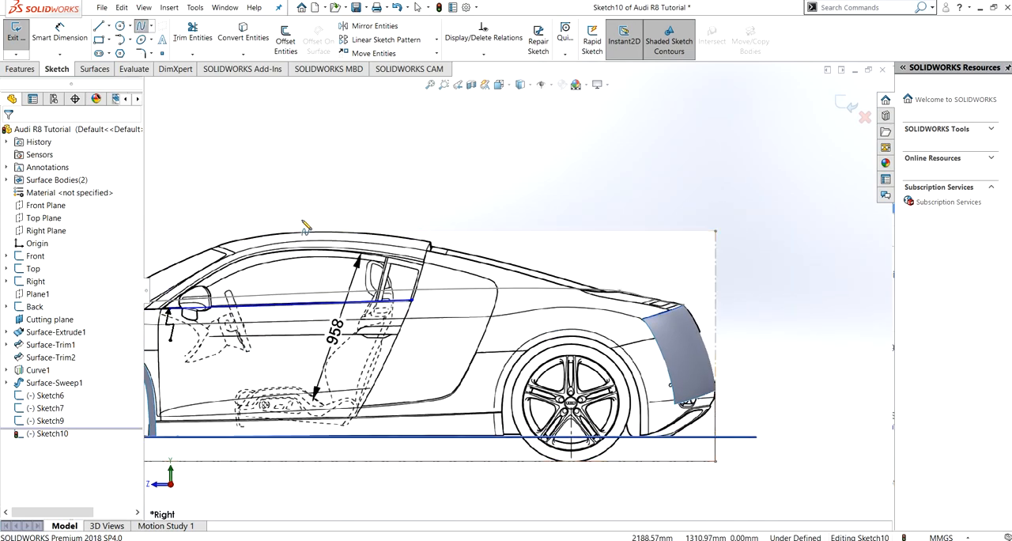
click(412, 302)
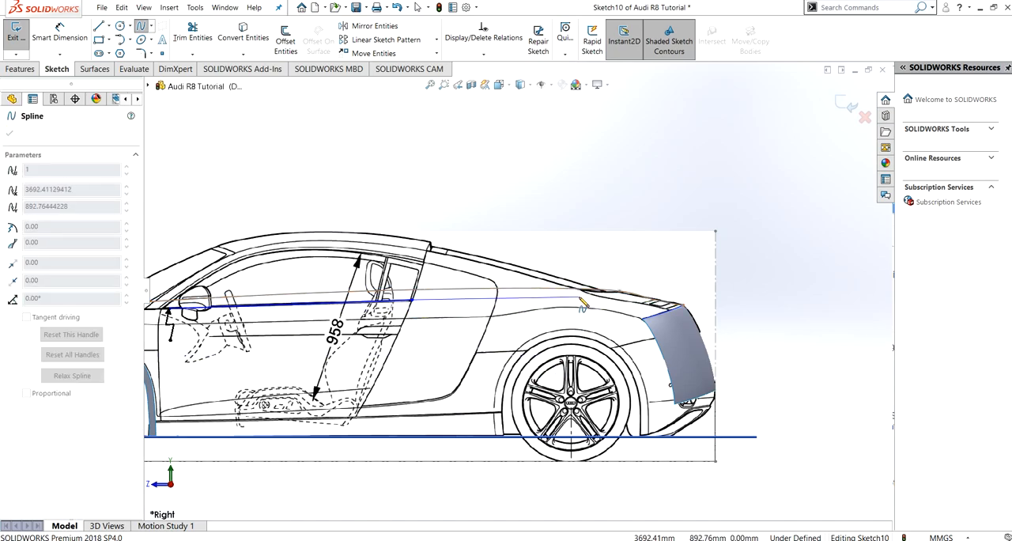
scroll(580, 298, up, 1)
scroll(572, 298, down, 1)
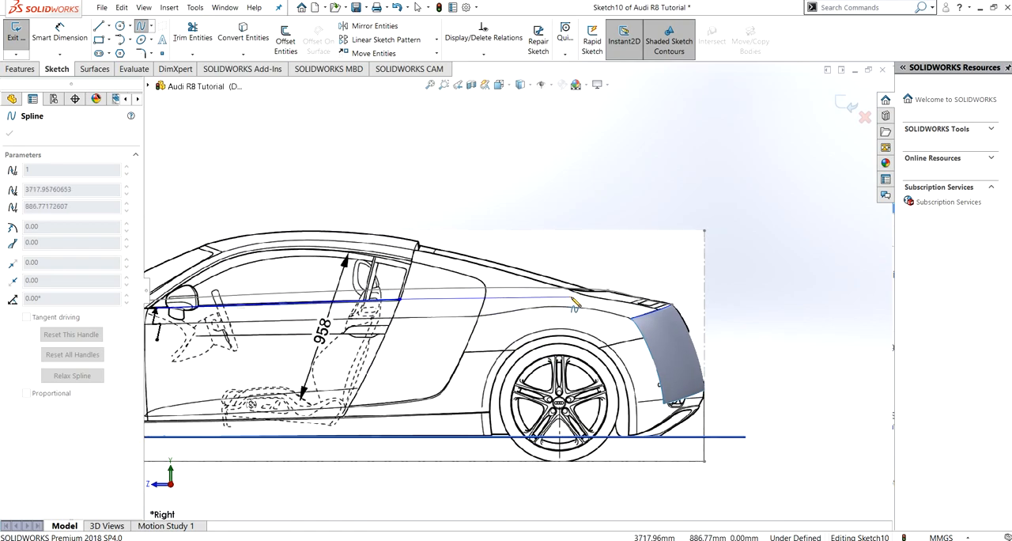
scroll(573, 301, up, 1)
scroll(561, 300, down, 5)
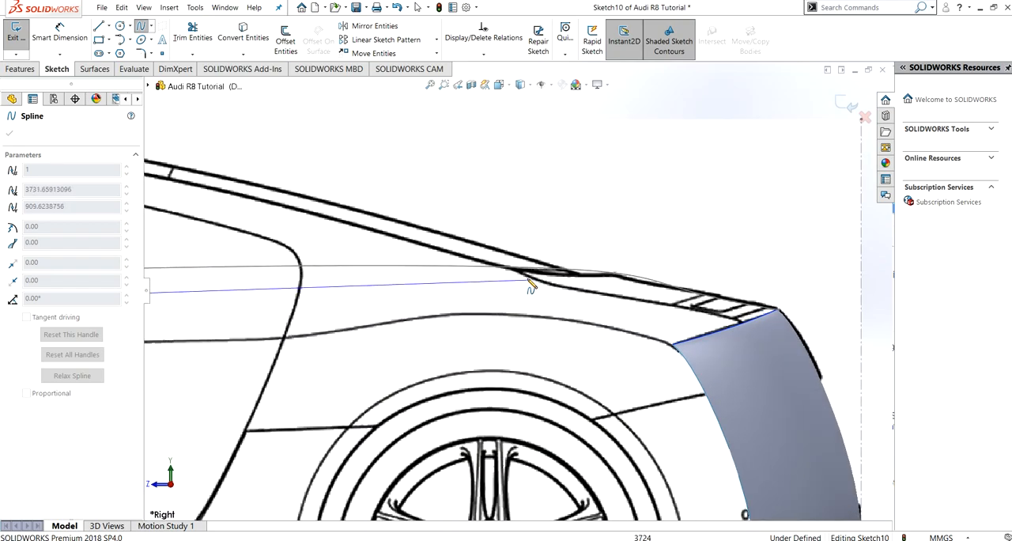
click(520, 274)
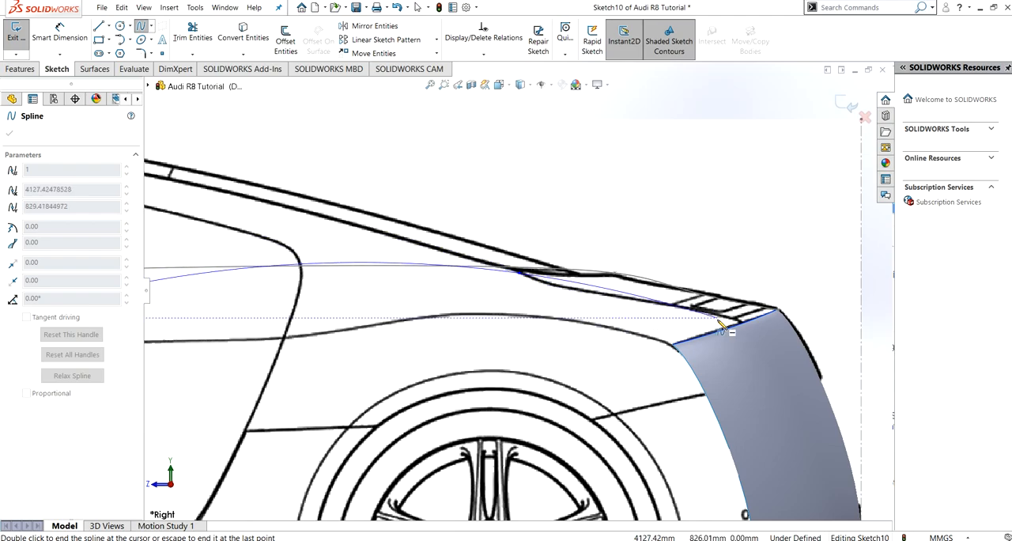
click(746, 332)
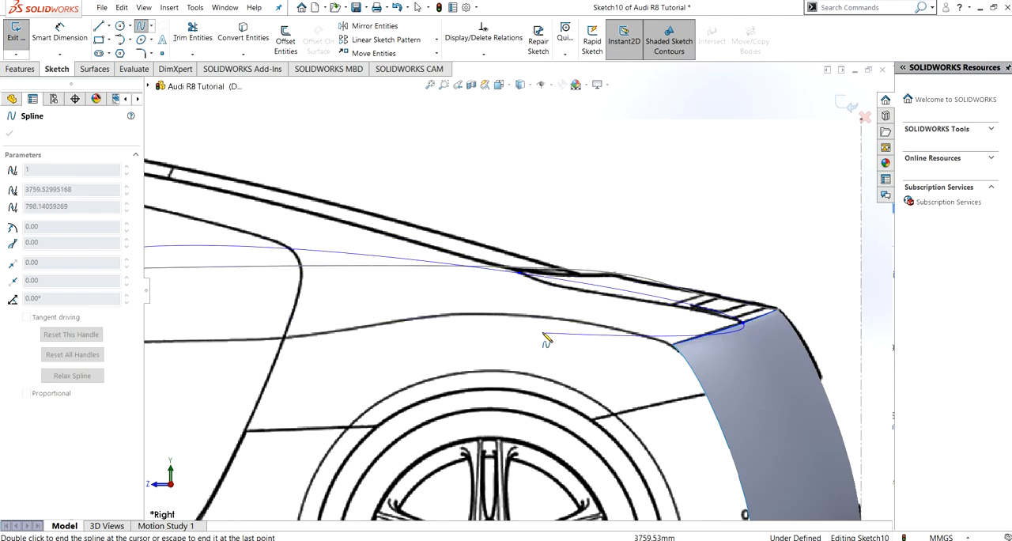
key(Escape)
- Make the rear side-view spline tangent and equal in curvature to the window line
scroll(468, 342, down, 2)
scroll(468, 342, up, 3)
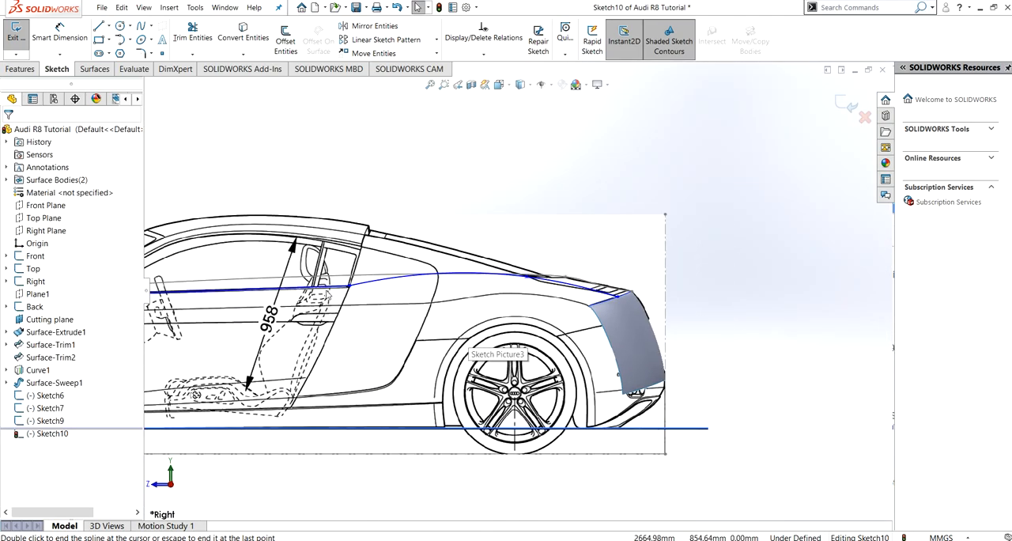
click(328, 288)
ctrl+click(361, 285)
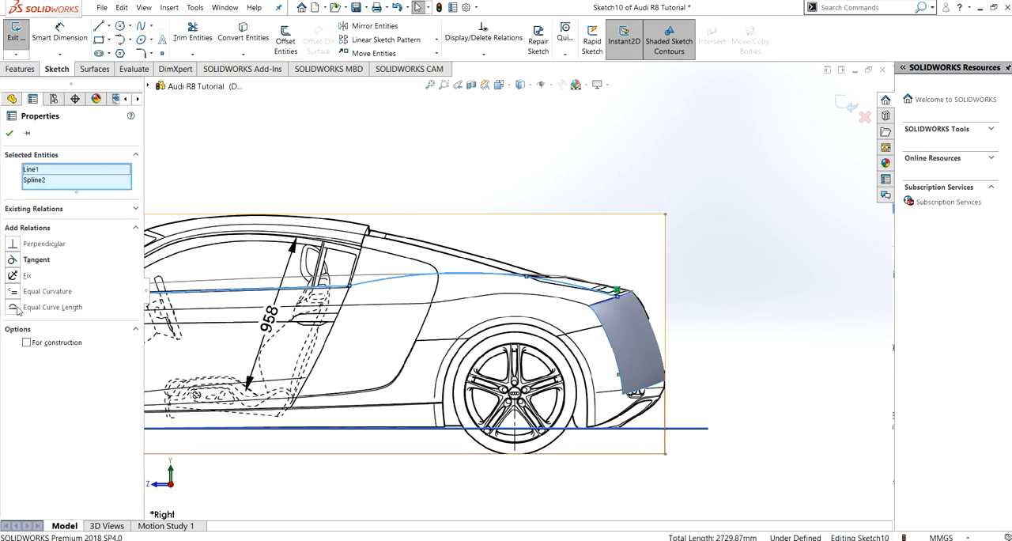
click(24, 259)
click(9, 134)
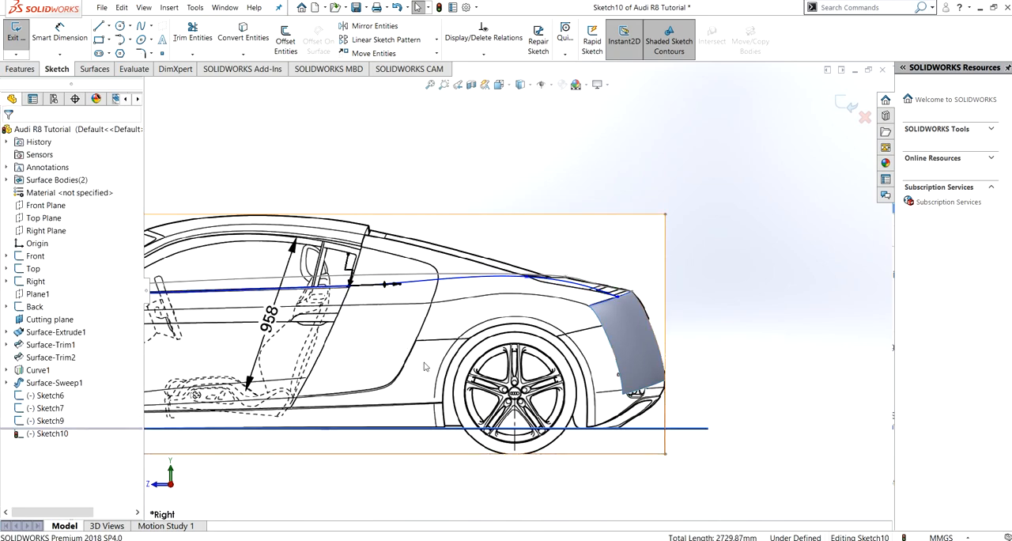
- Reshape the rear spline by setting its middle handle to about -11.8° and its end handle to about -21.1°
click(587, 291)
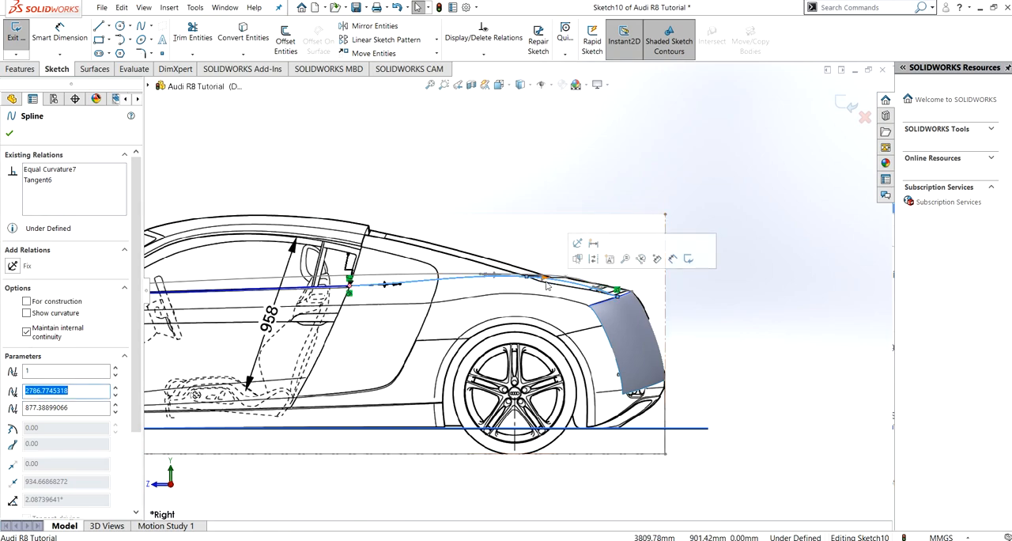
click(550, 281)
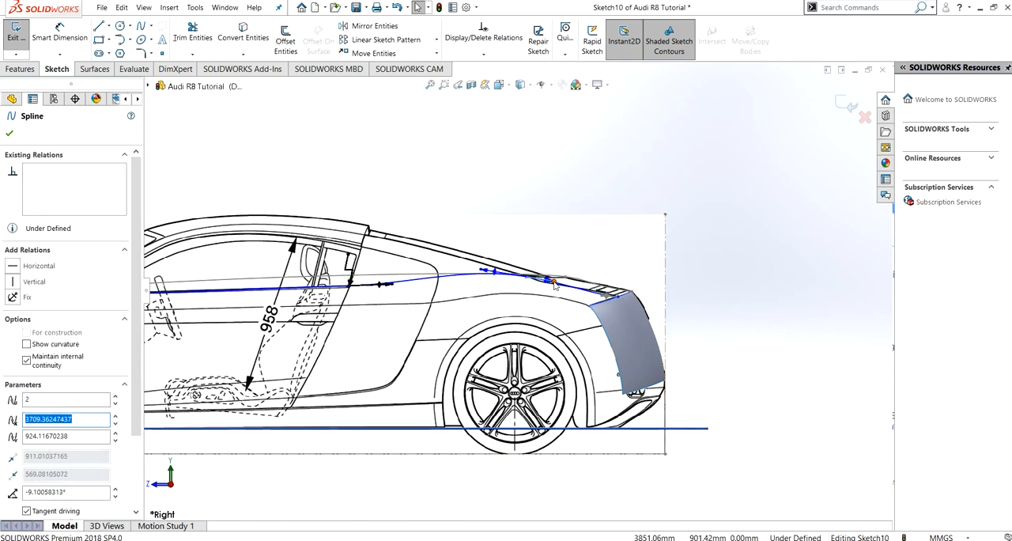
drag(484, 271, 487, 272)
click(599, 295)
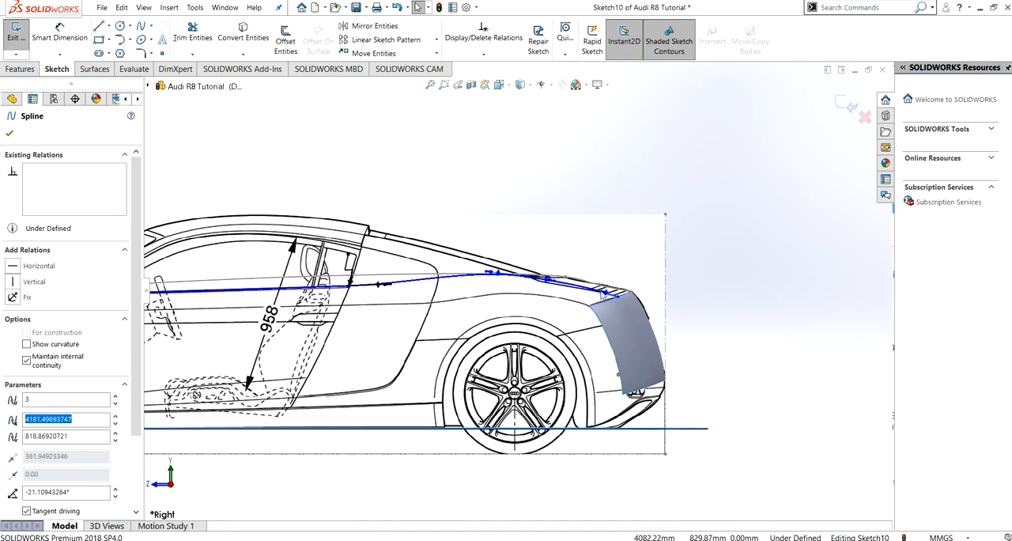
click(546, 280)
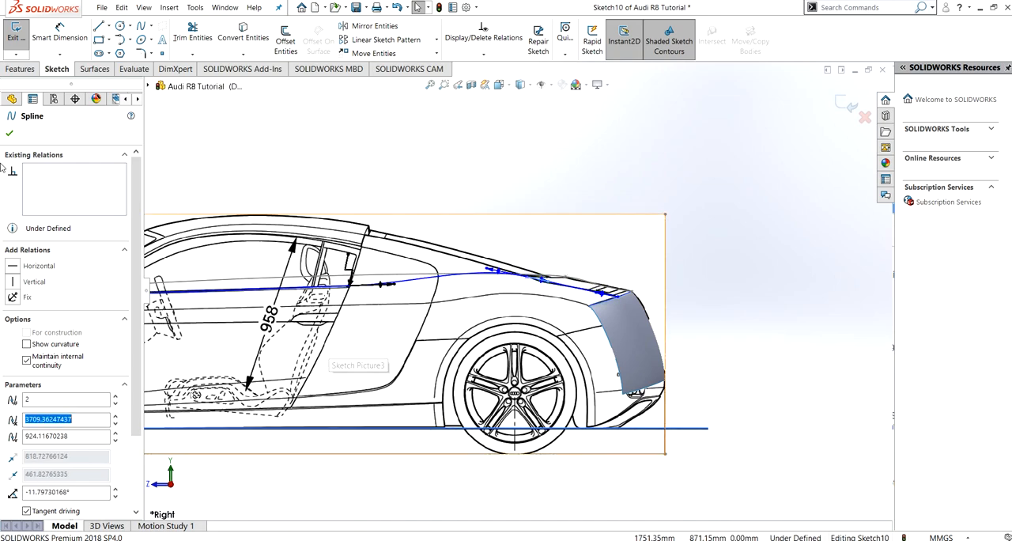
key(Escape)
middle_drag(454, 300, 513, 324)
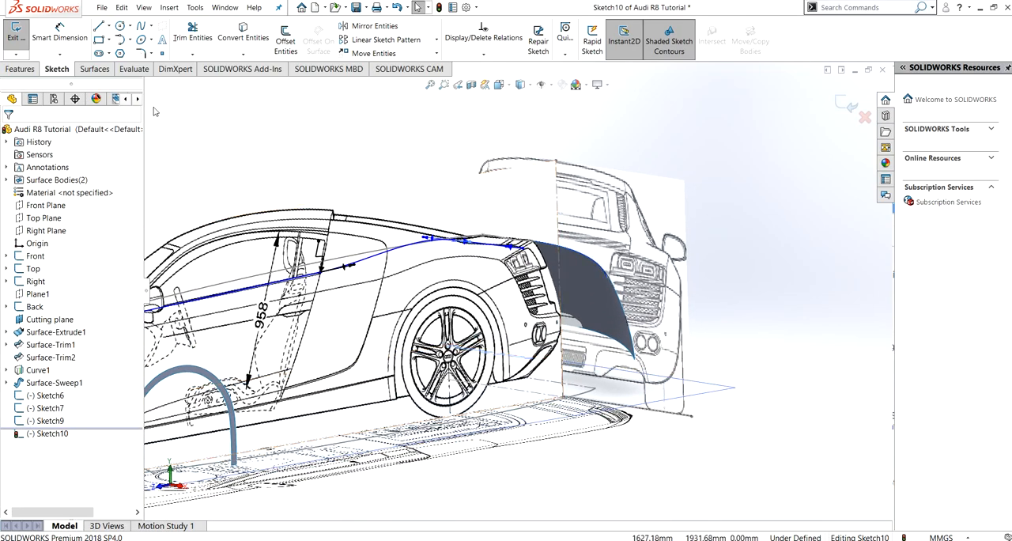
click(108, 25)
click(126, 52)
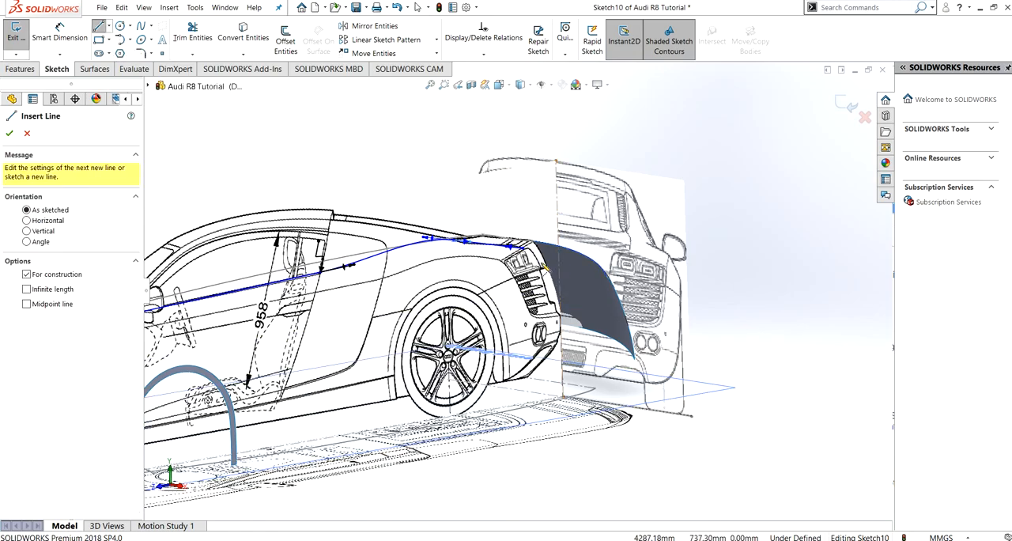
click(524, 249)
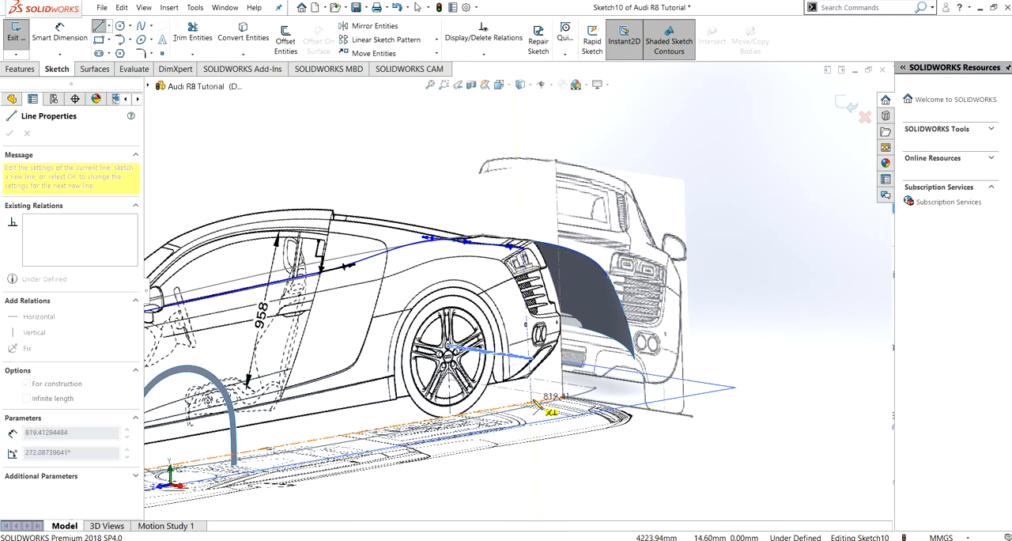
key(Escape)
- Draw a construction line about 821 mm long from the rear spline's end down to the base line
middle_drag(514, 336, 474, 316)
click(108, 27)
click(55, 45)
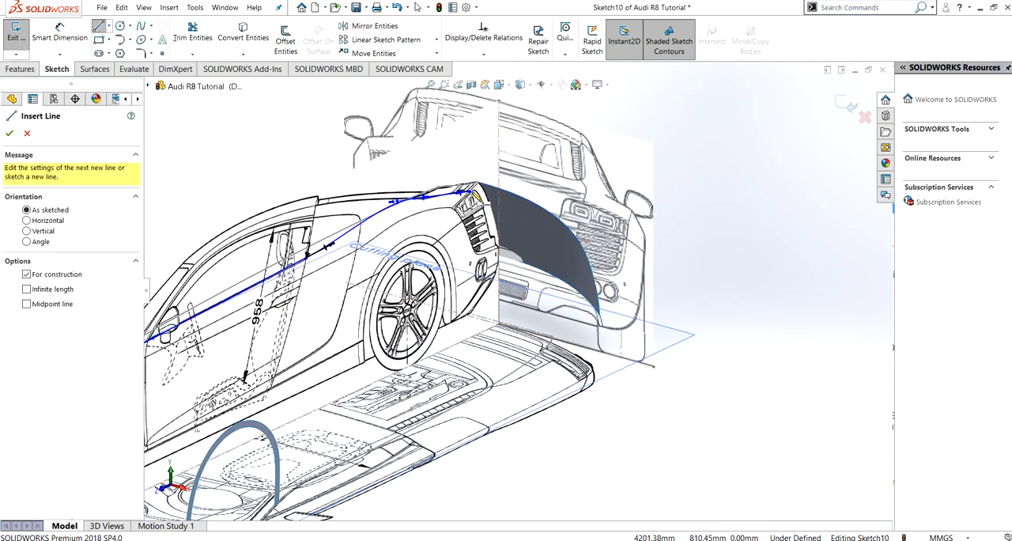
click(474, 193)
click(477, 336)
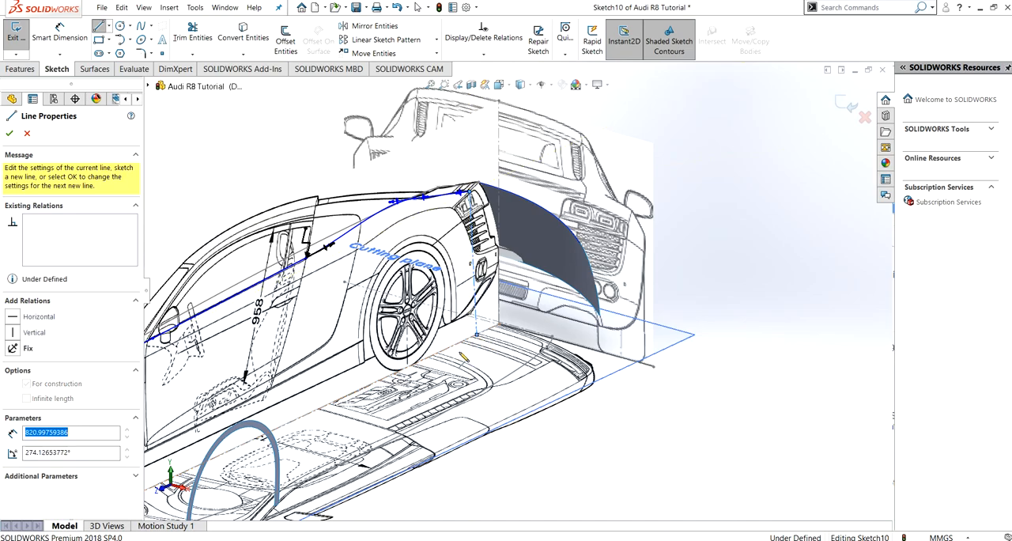
key(Escape)
key(Escape)
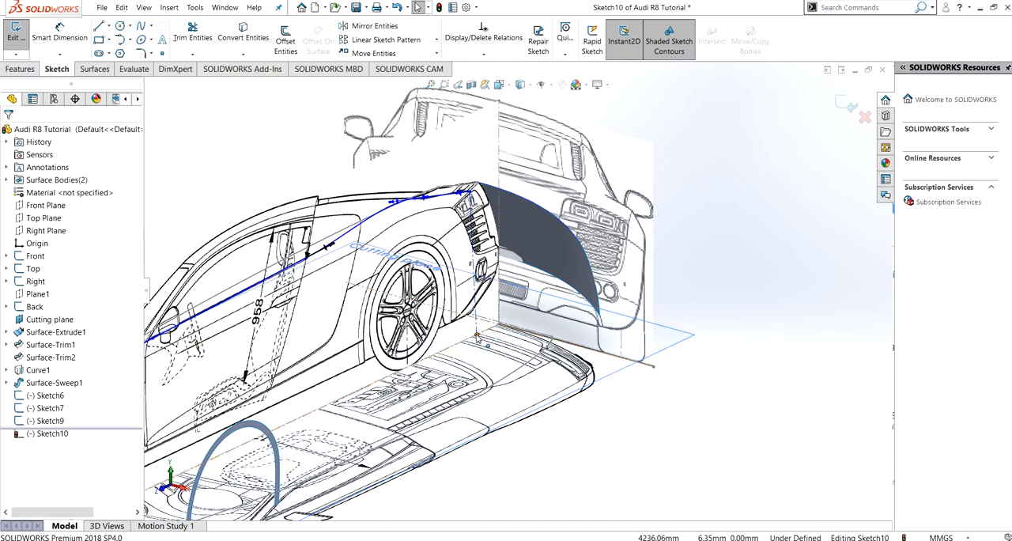
- Try to add a Vertical relation between the construction line's lower end and the rear endpoint of Sketch9, and undo it
click(476, 335)
ctrl+click(472, 316)
click(31, 260)
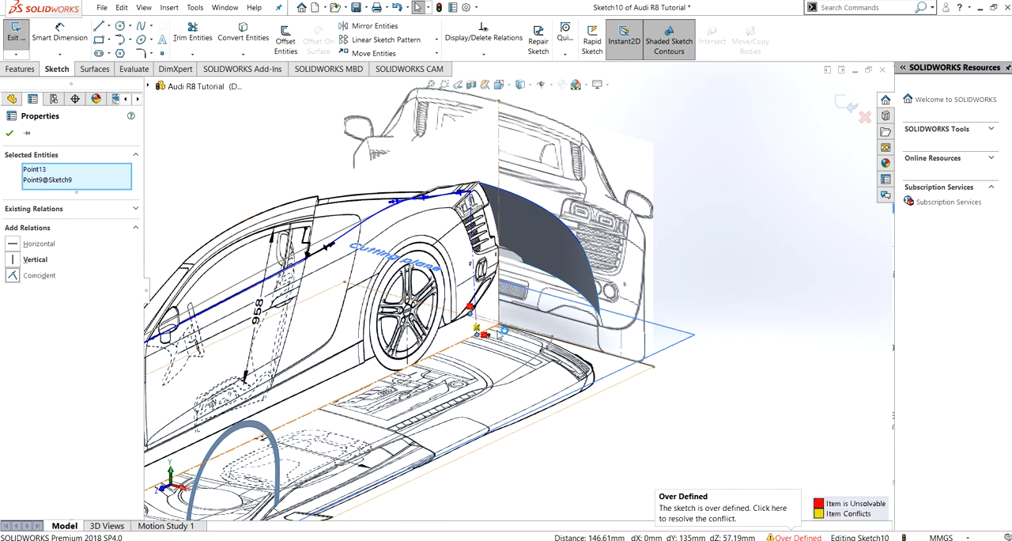
key(ctrl+z)
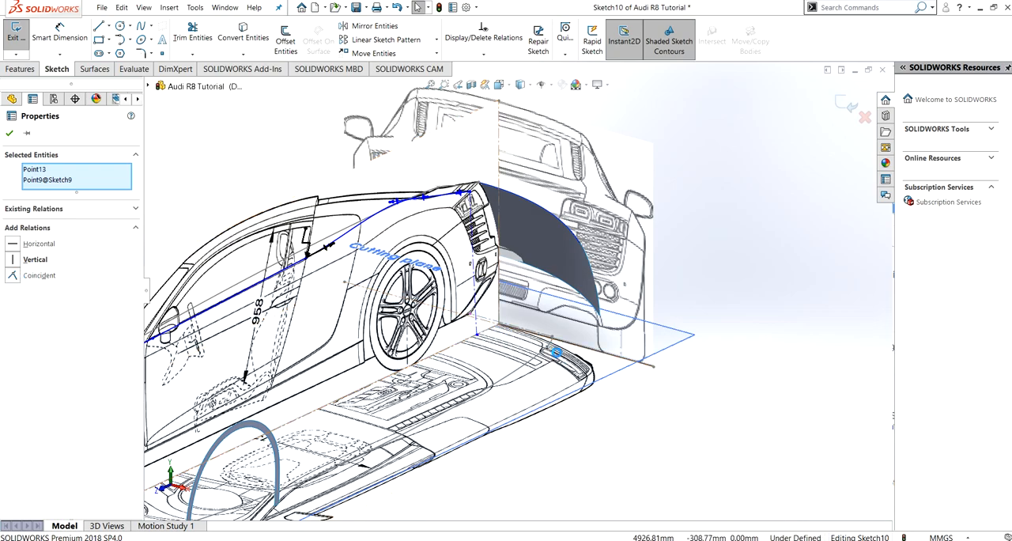
- Delete the coincident relation at the construction line's lower end and make that endpoint coincident with Sketch9's rear endpoint
click(477, 336)
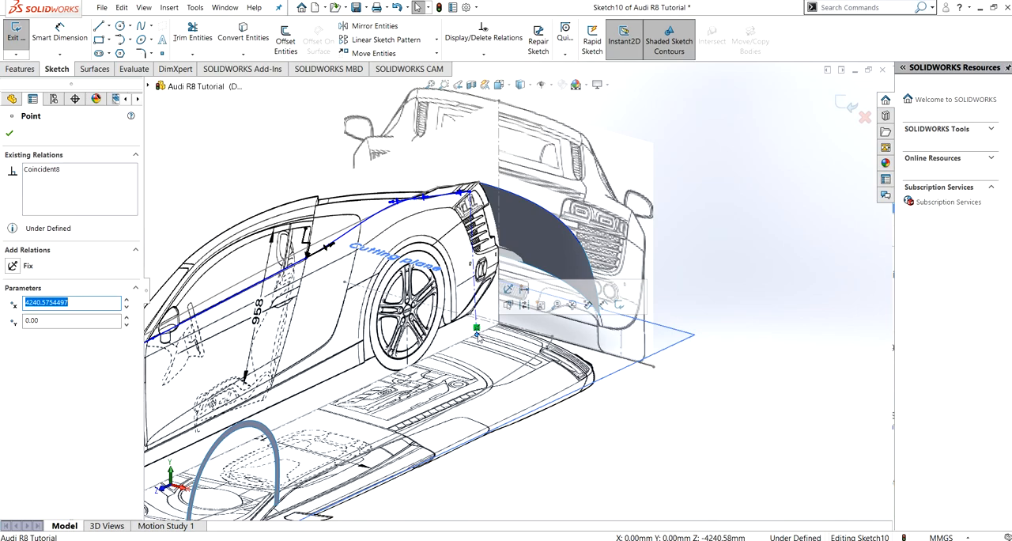
click(477, 329)
key(Delete)
click(476, 334)
ctrl+click(472, 317)
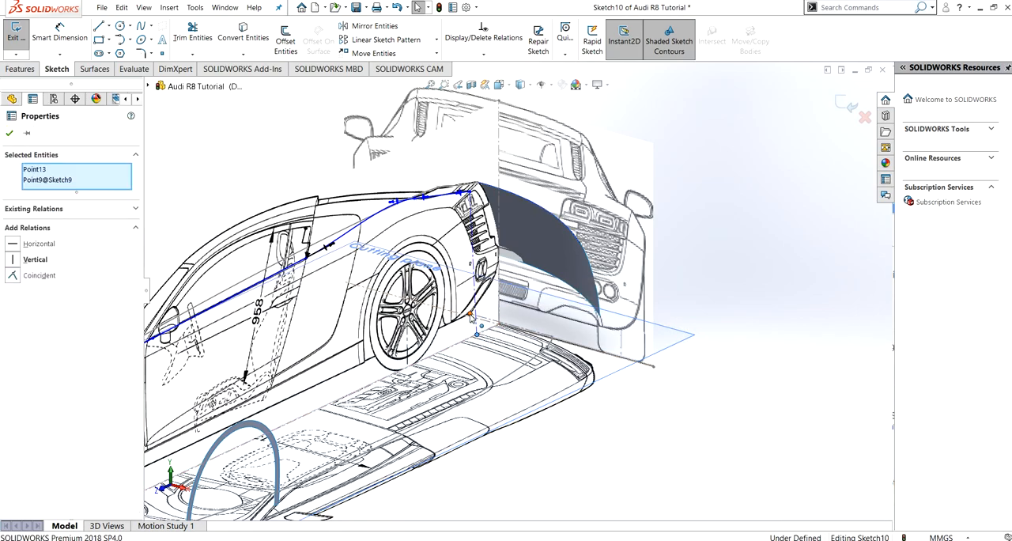
click(7, 128)
- Make the hood spline's lower endpoint at the bumper coincident with Sketch9's front endpoint and exit the sketch
scroll(439, 333, down, 2)
scroll(440, 339, up, 7)
middle_drag(400, 356, 288, 384)
scroll(288, 385, down, 2)
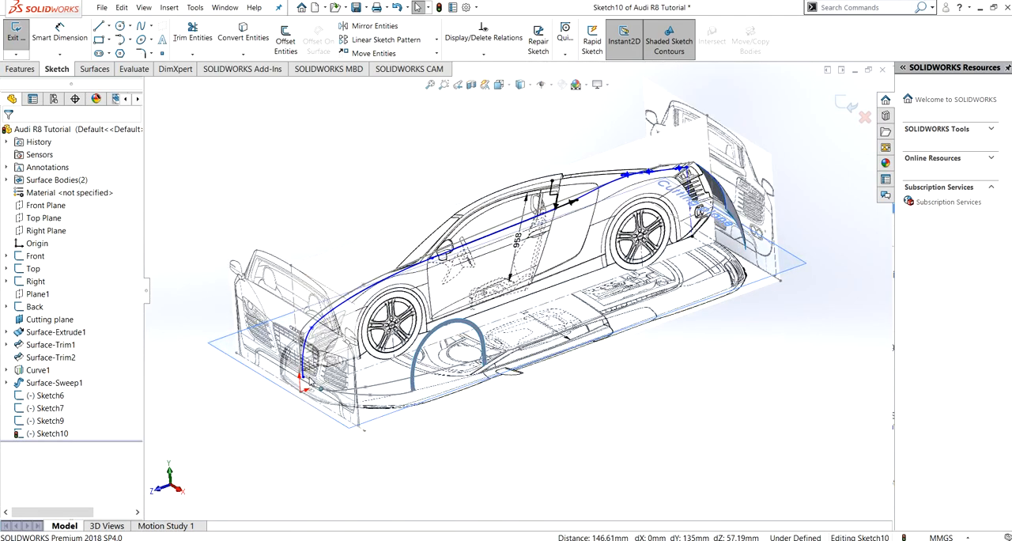
scroll(293, 382, down, 5)
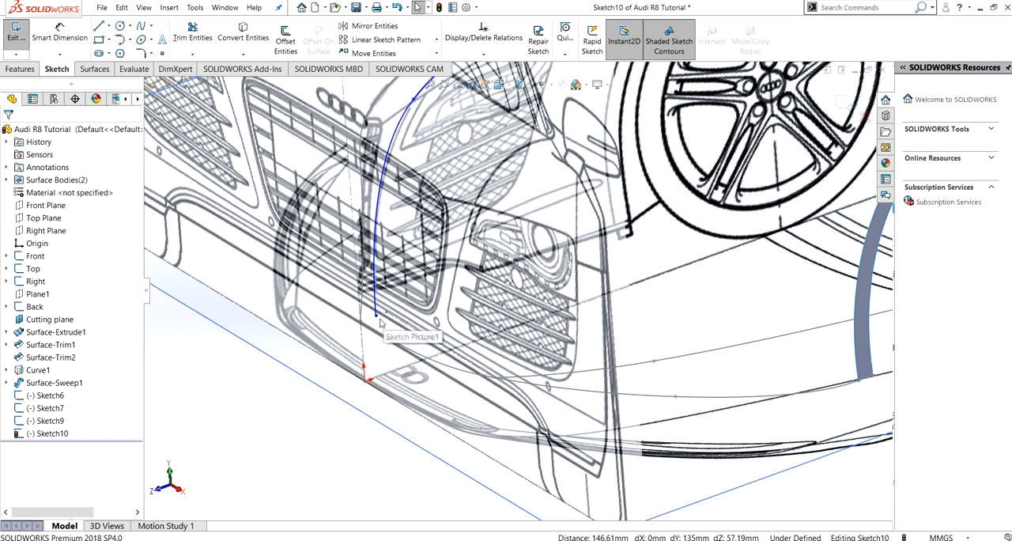
click(376, 316)
ctrl+click(386, 313)
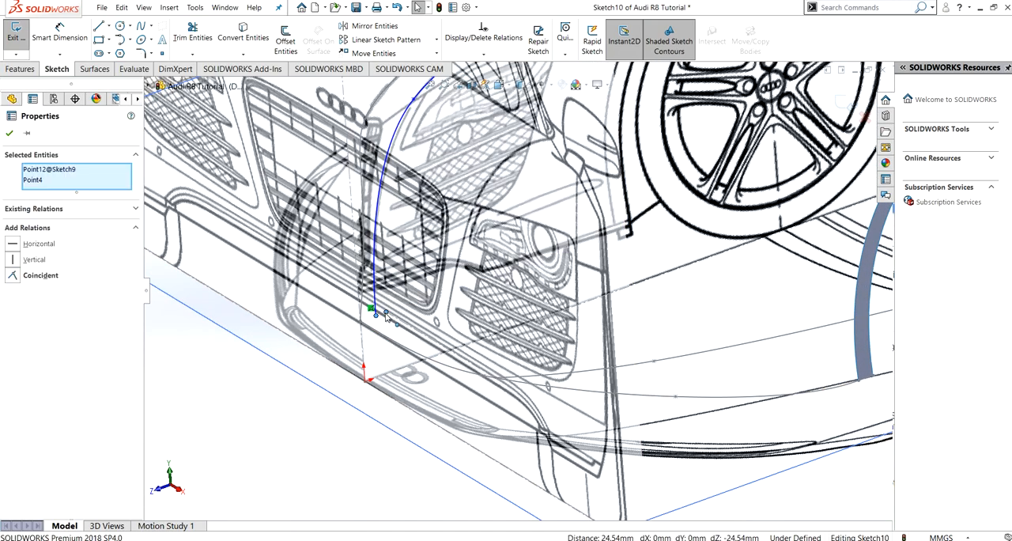
click(8, 279)
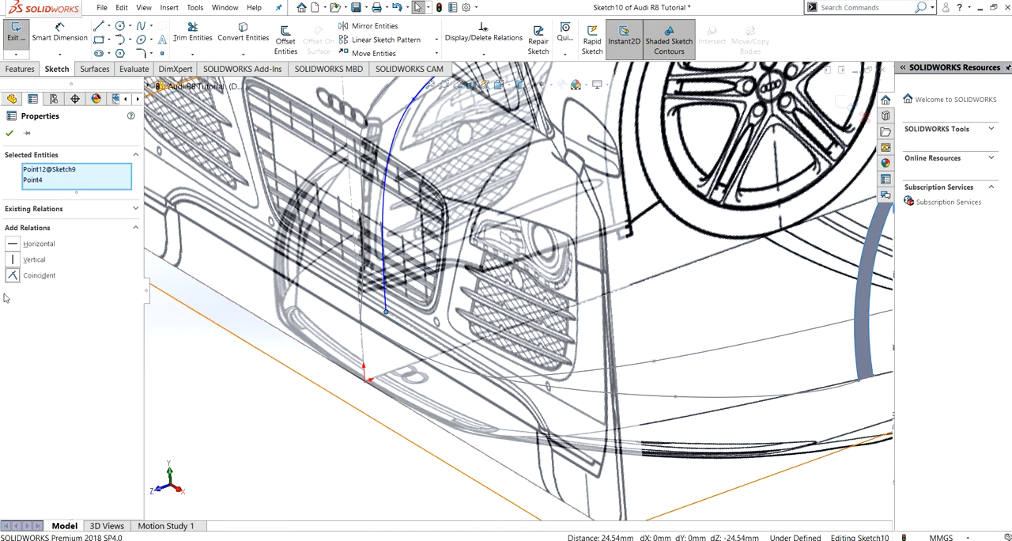
click(9, 134)
scroll(515, 241, up, 10)
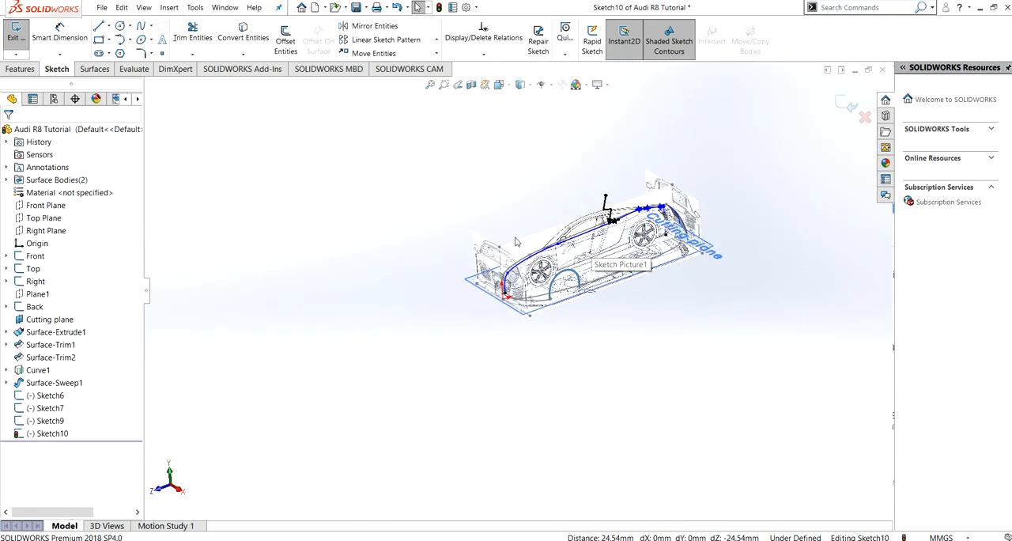
click(16, 32)
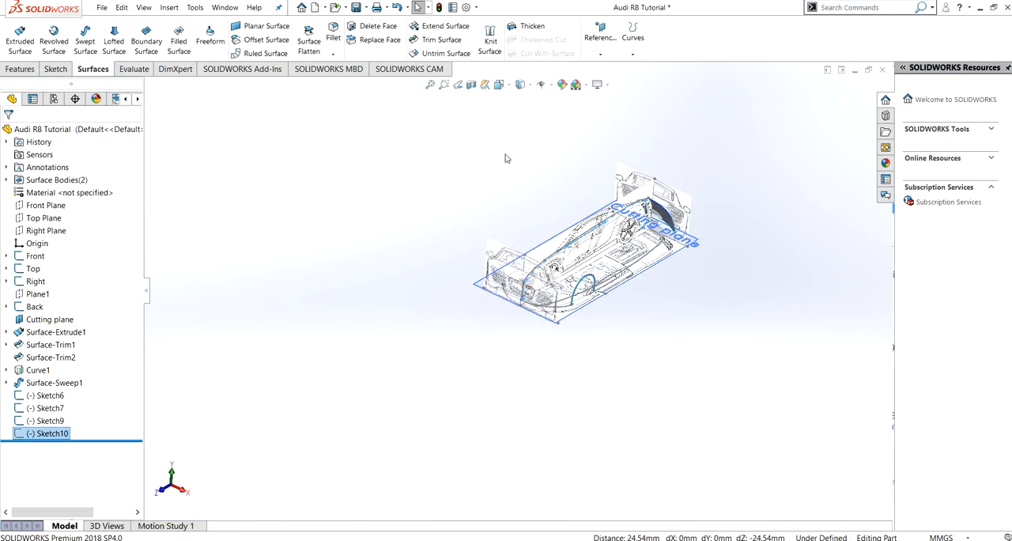
- Create a projected curve from Sketch10 and Sketch9 using the Sketch on sketch projection type
click(636, 54)
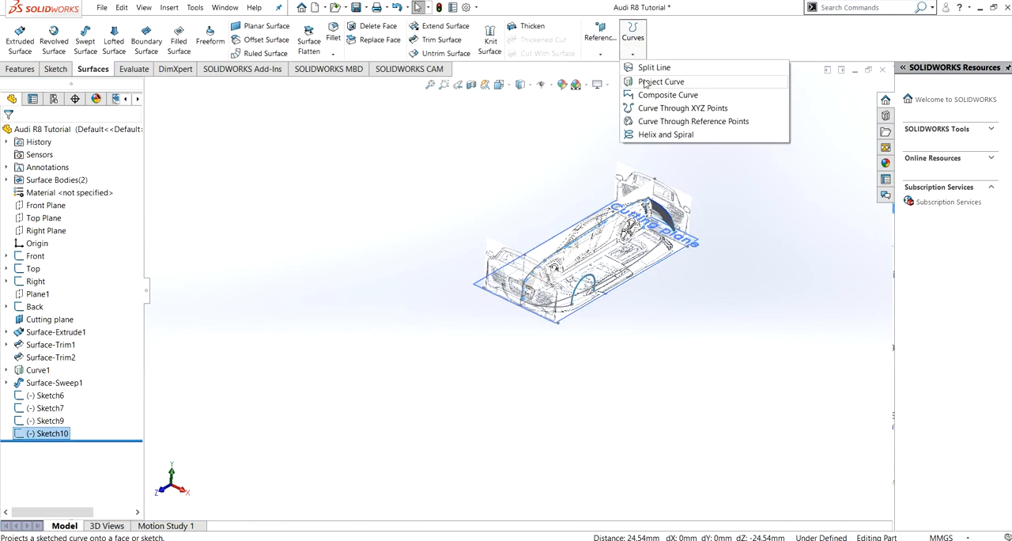
click(646, 82)
scroll(607, 255, down, 5)
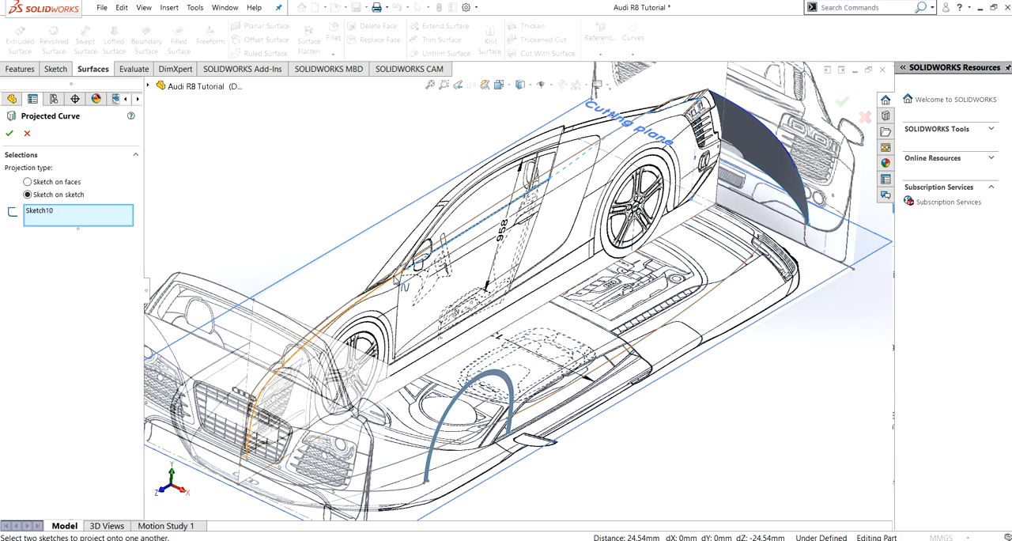
click(567, 389)
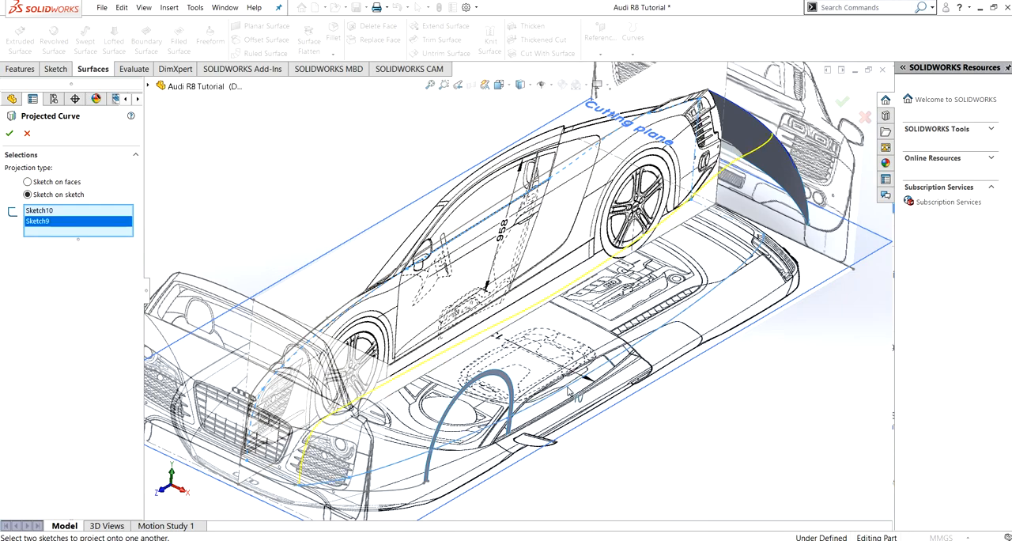
middle_drag(667, 255, 401, 468)
middle_drag(492, 334, 501, 257)
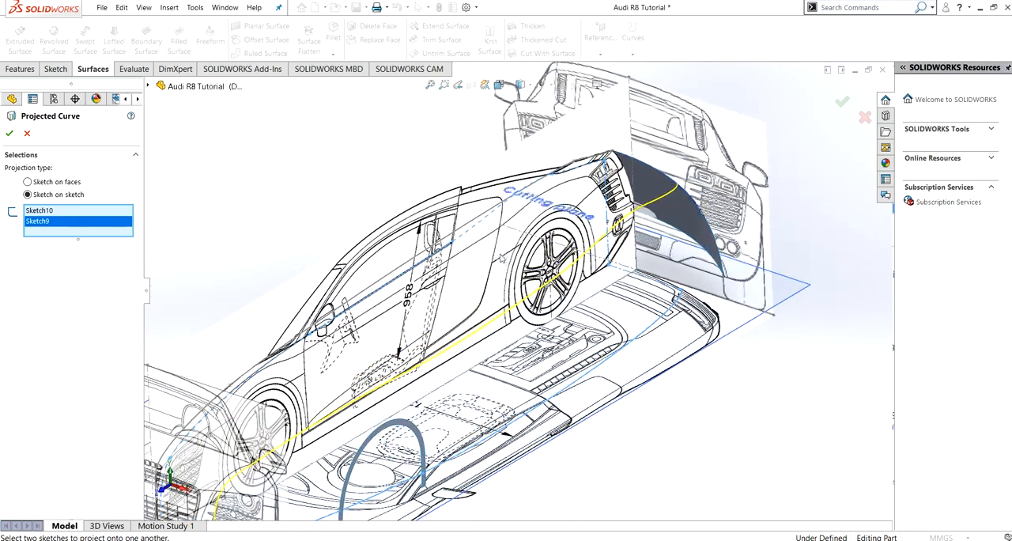
click(9, 133)
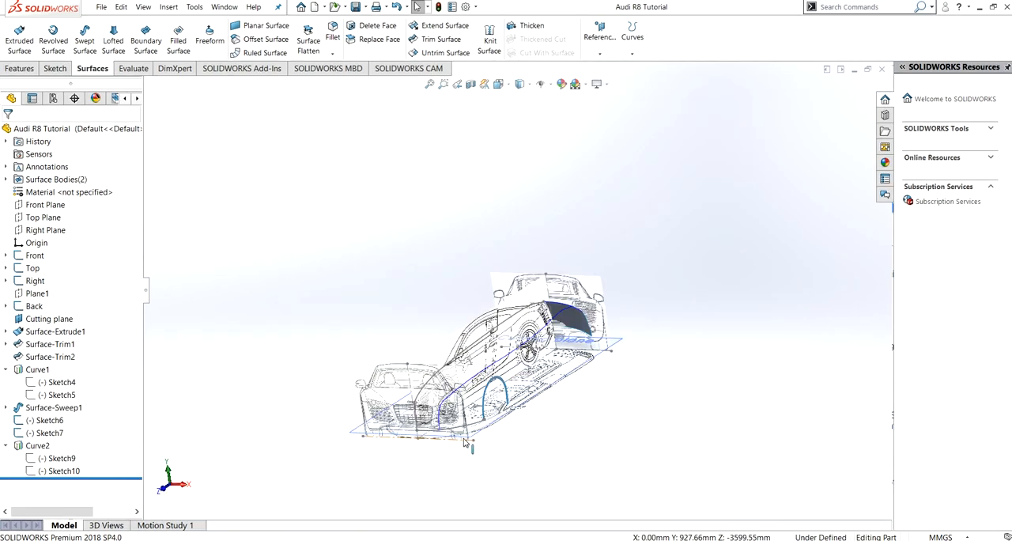
middle_drag(394, 292, 372, 346)
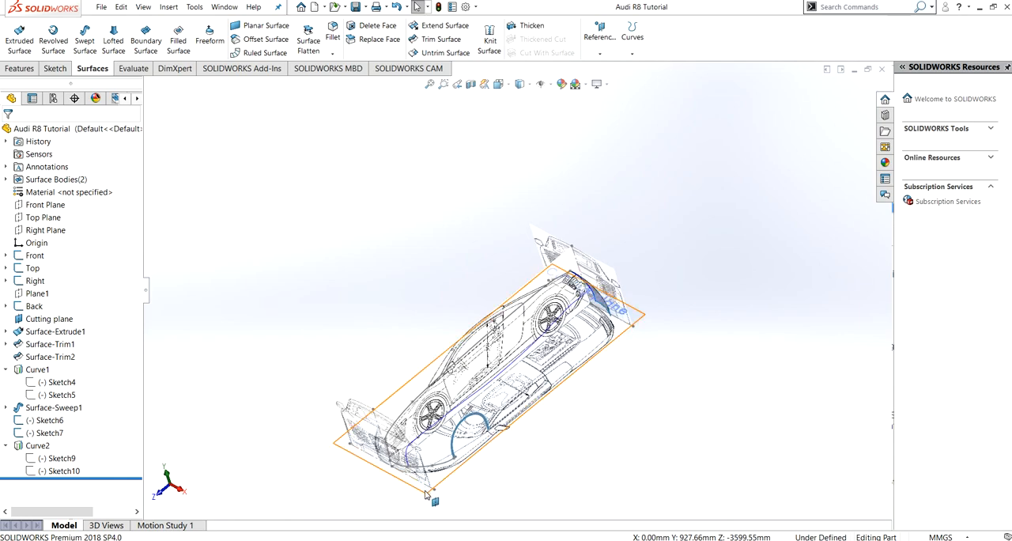
- Create a reference plane offset 410 mm above the Top Plane
click(32, 269)
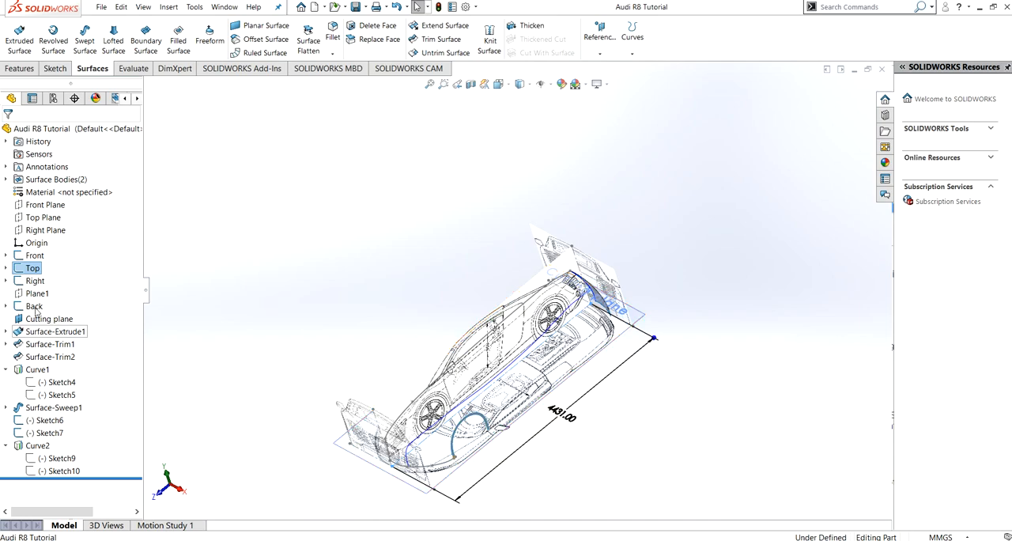
click(55, 68)
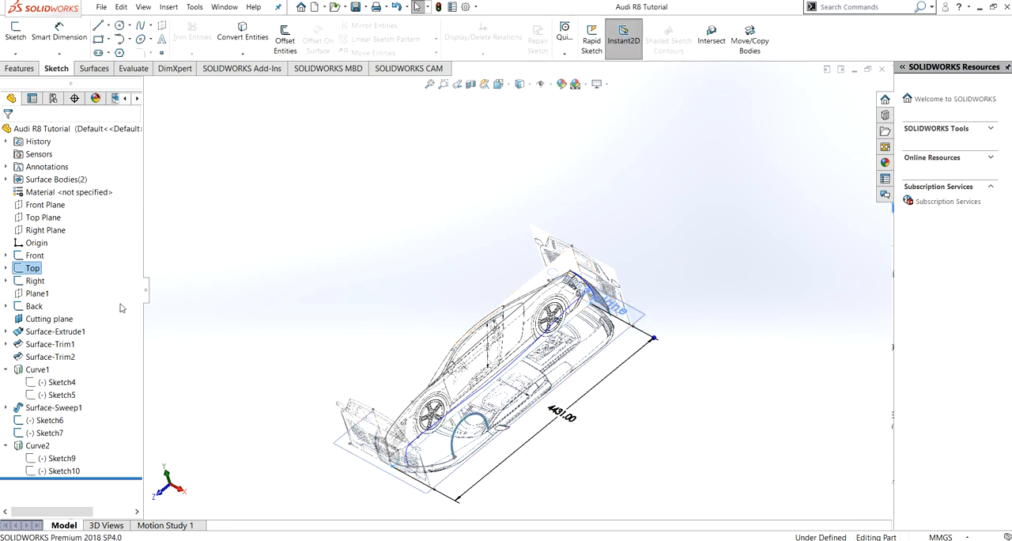
click(43, 217)
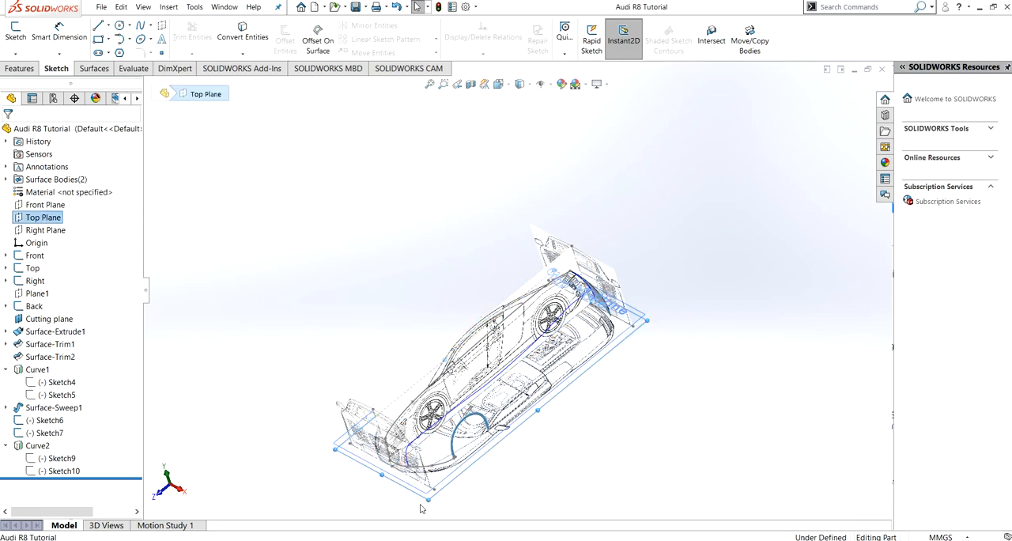
ctrl+drag(429, 502, 423, 481)
text(4)
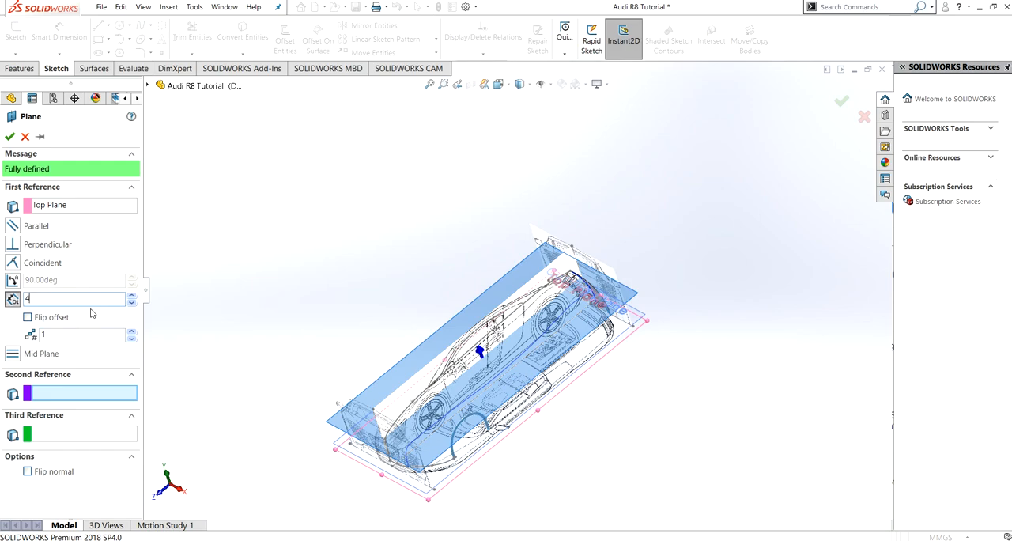
text(10)
key(Return)
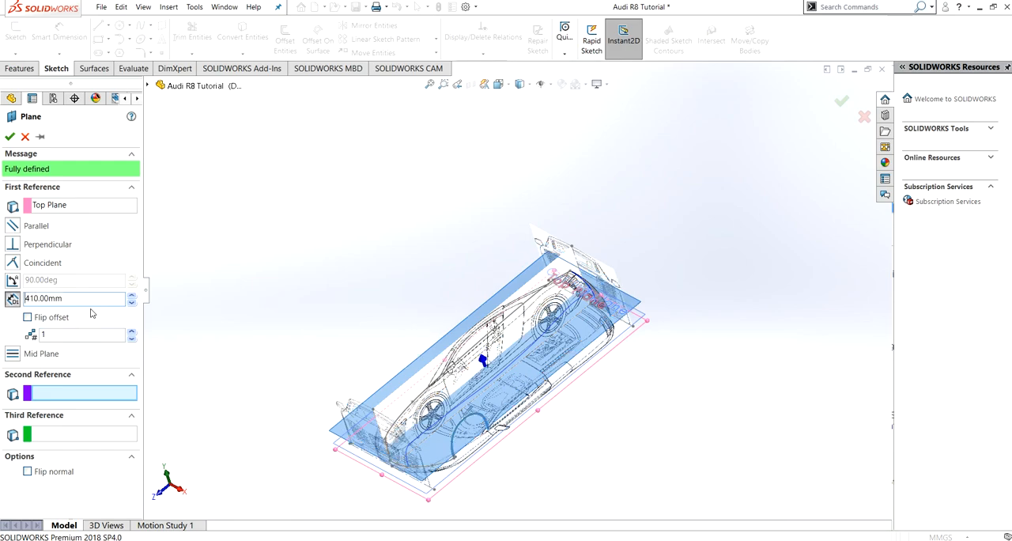
click(9, 137)
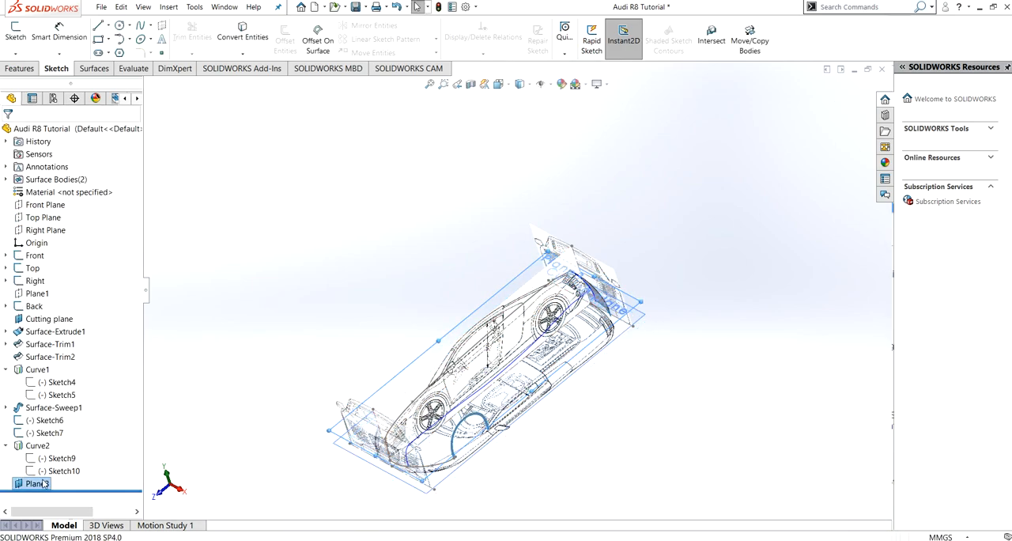
- On the new offset plane, sketch a two-point spline from the nose centreline to the hood curve, spanning about 417 mm sideways
click(24, 487)
click(19, 465)
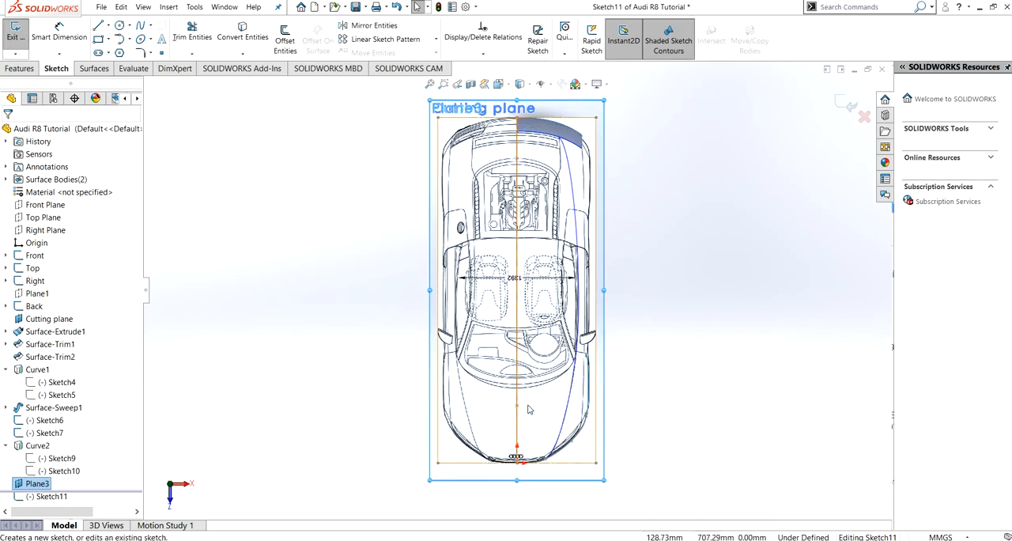
mouse_move(528, 413)
shift+middle_down()
mouse_move(471, 354)
mouse_move(514, 420)
mouse_move(476, 365)
mouse_move(431, 330)
shift+middle_up()
scroll(470, 344, up, 2)
scroll(472, 345, down, 10)
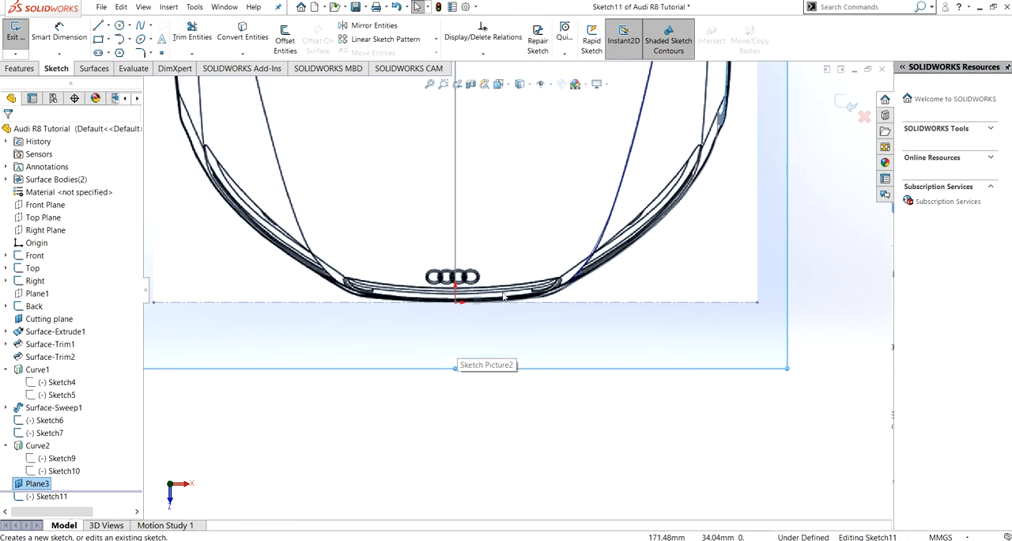
scroll(501, 298, down, 2)
ctrl+middle_drag(479, 297, 457, 369)
click(141, 28)
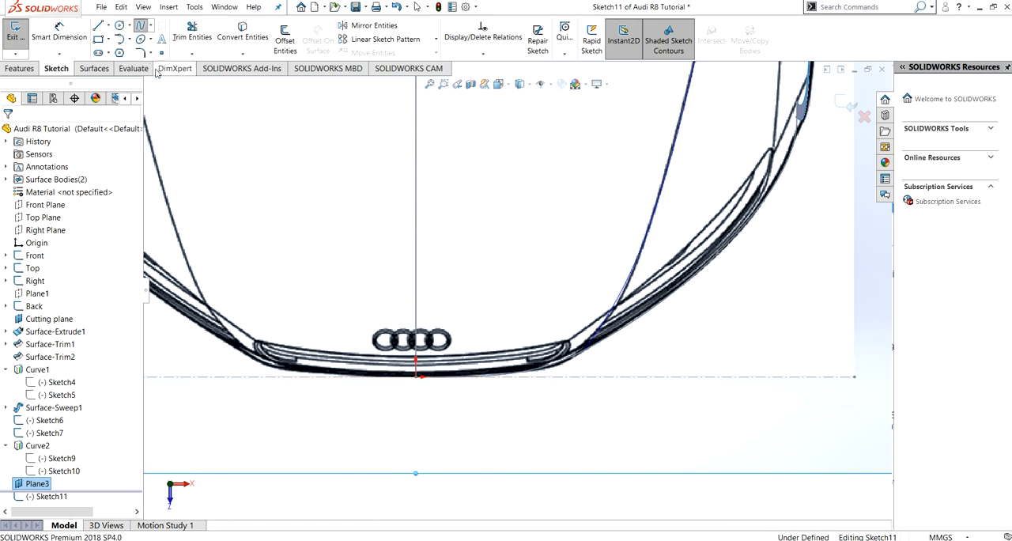
click(418, 373)
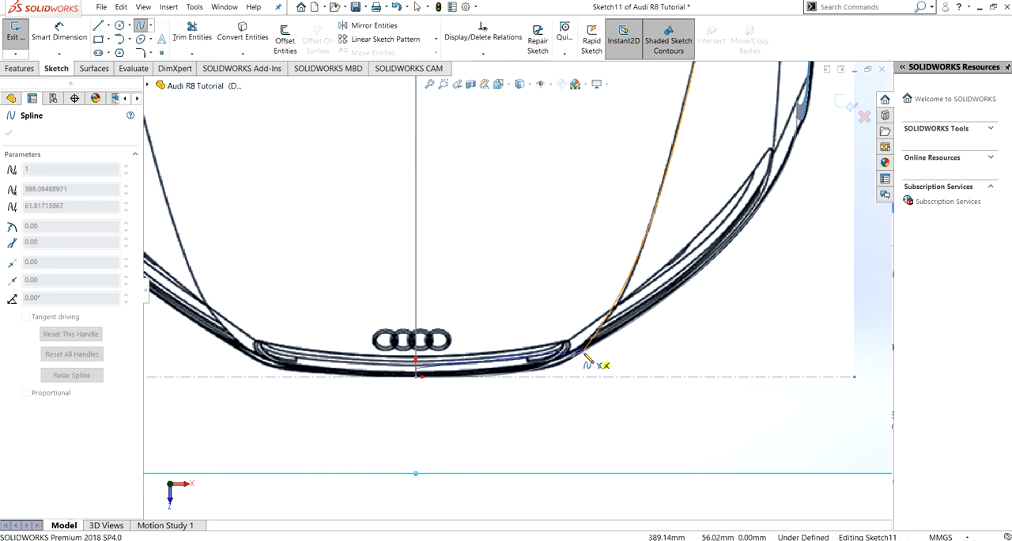
click(600, 343)
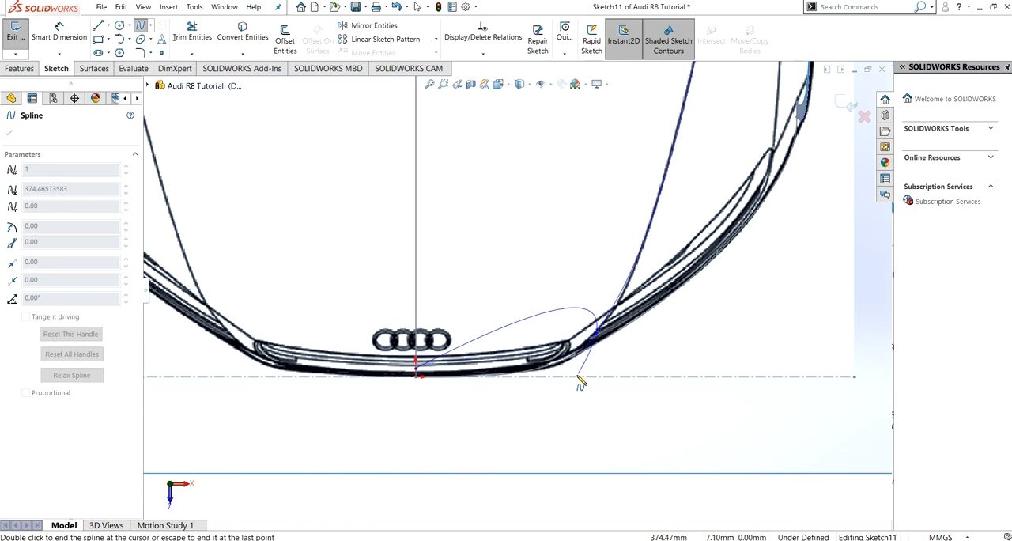
key(Escape)
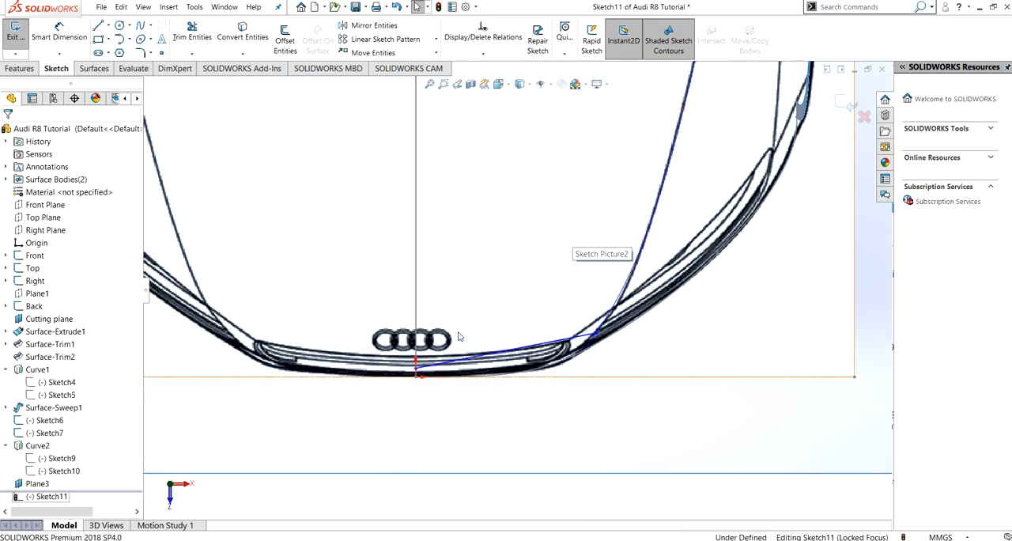
- Add a Horizontal relation to the spline's tangent handle at the centreline
click(440, 368)
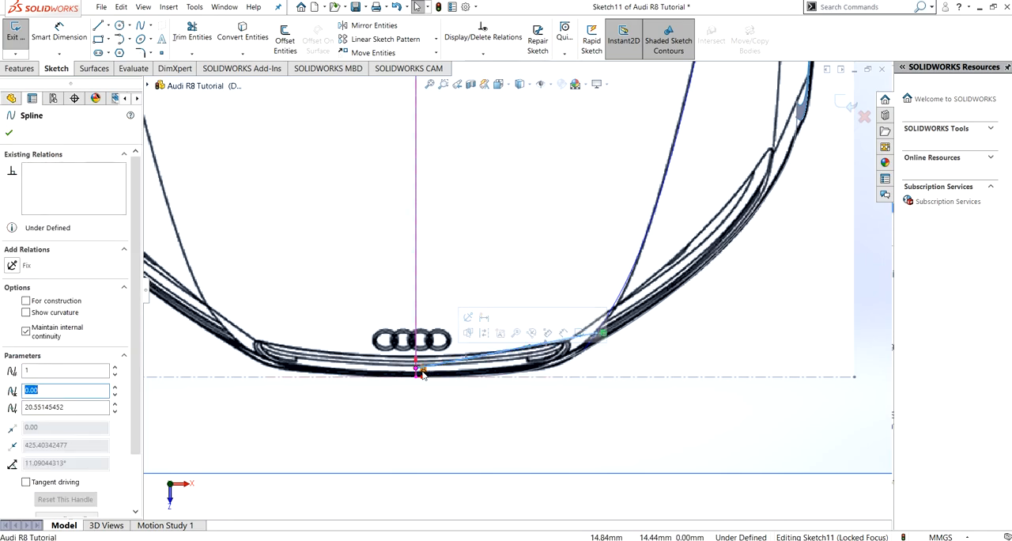
click(484, 358)
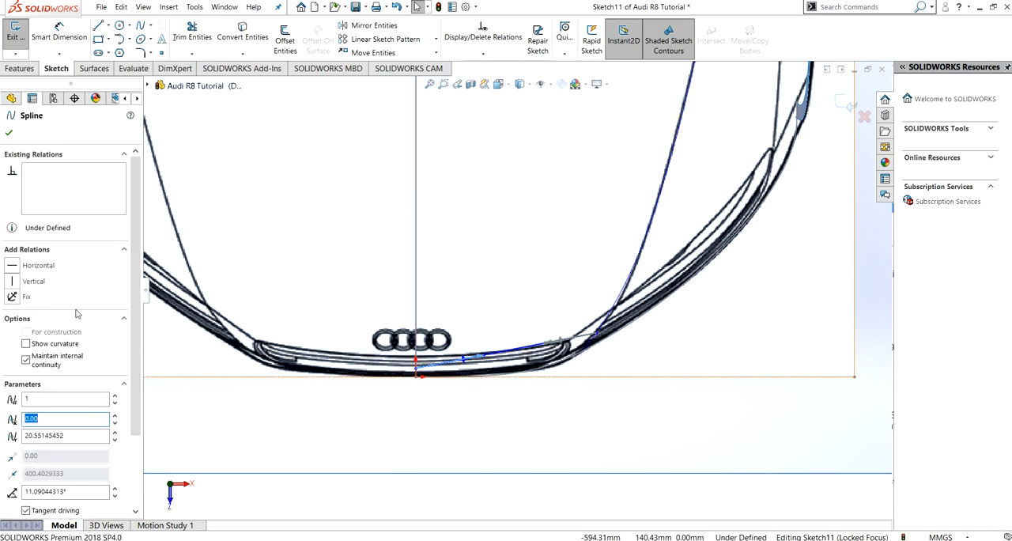
click(12, 266)
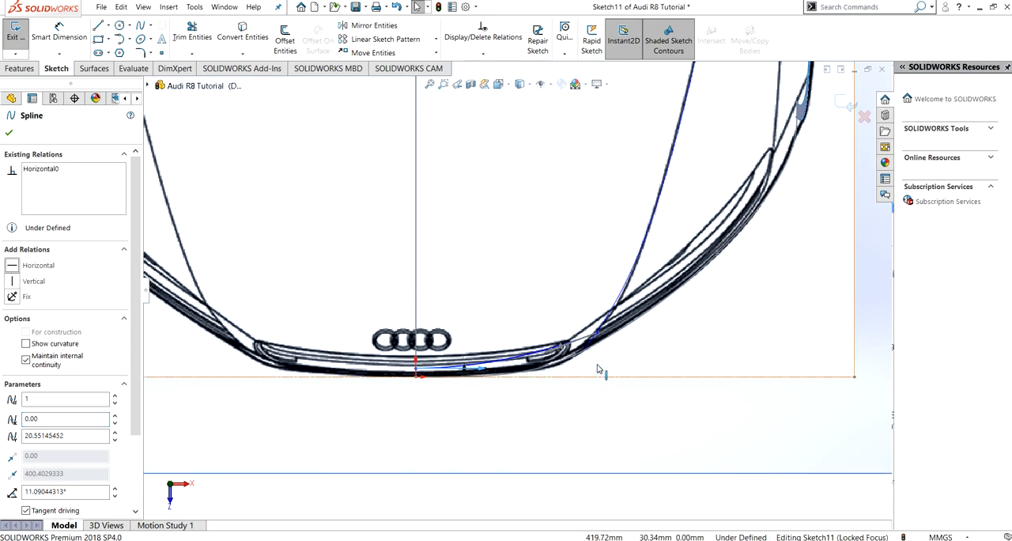
- Fit the spline to the bumper outline: lower its centreline endpoint to Y about 13.21 mm and angle the outer handle to about 40.75°
click(547, 355)
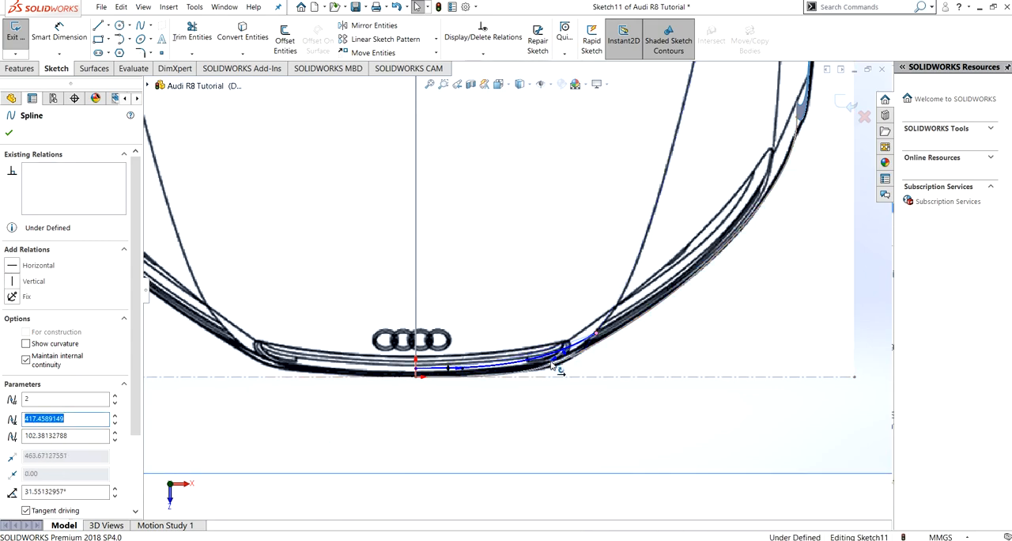
click(416, 370)
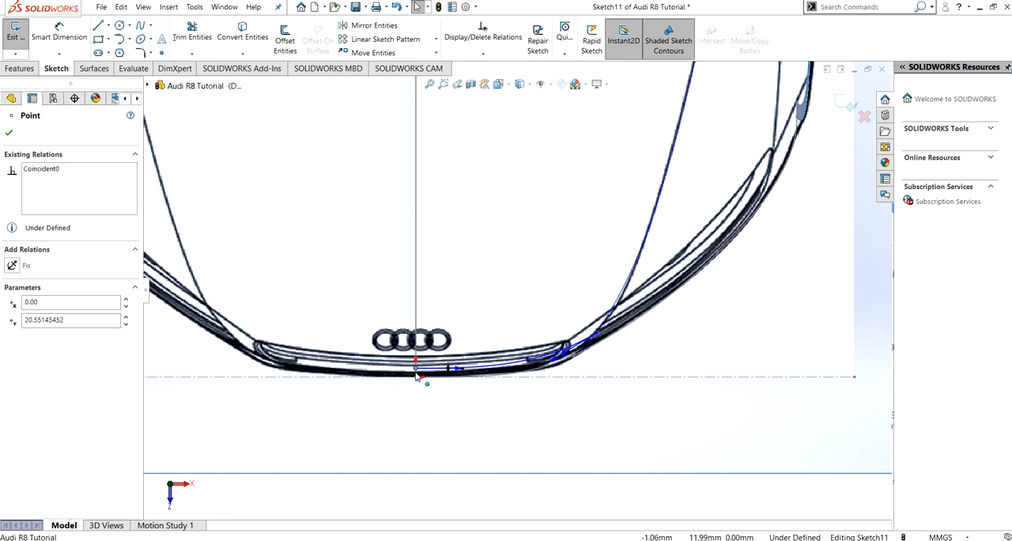
drag(417, 370, 418, 375)
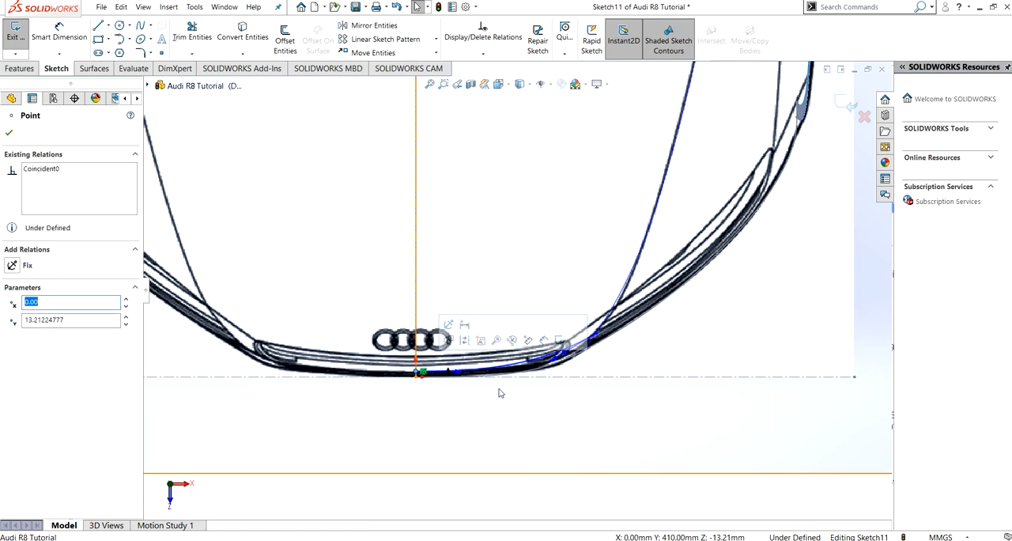
click(552, 365)
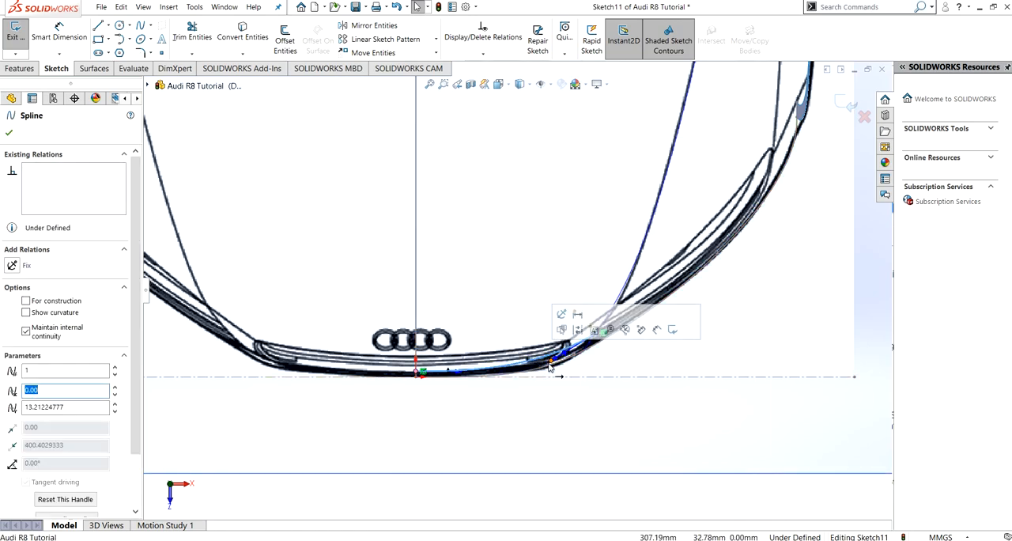
drag(556, 368, 558, 371)
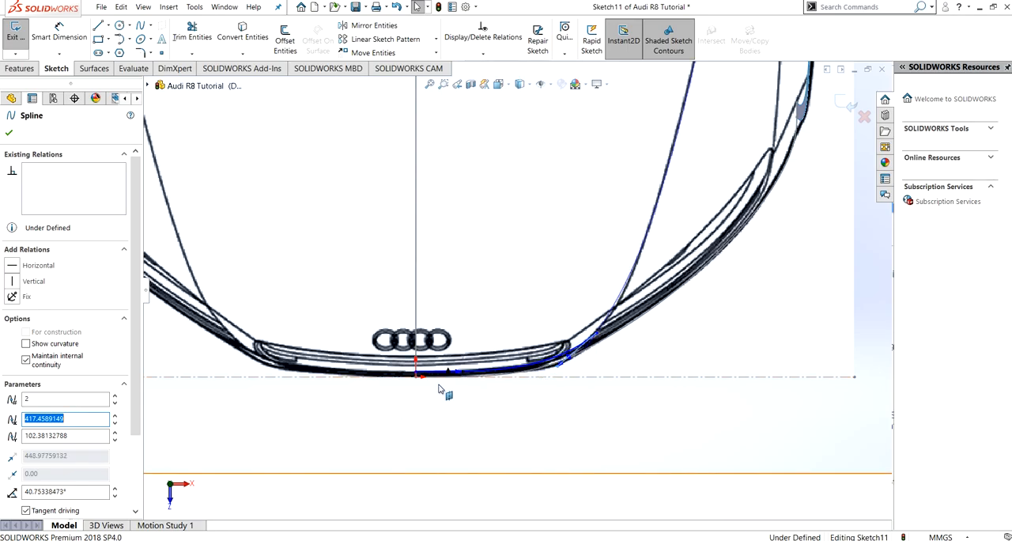
click(9, 134)
- Add a Pierce relation between the spline's outer endpoint and projected curve Curve2, and exit the sketch
mouse_move(490, 269)
middle_down()
mouse_move(486, 215)
mouse_move(488, 245)
mouse_move(480, 214)
mouse_move(461, 225)
mouse_move(472, 230)
middle_up()
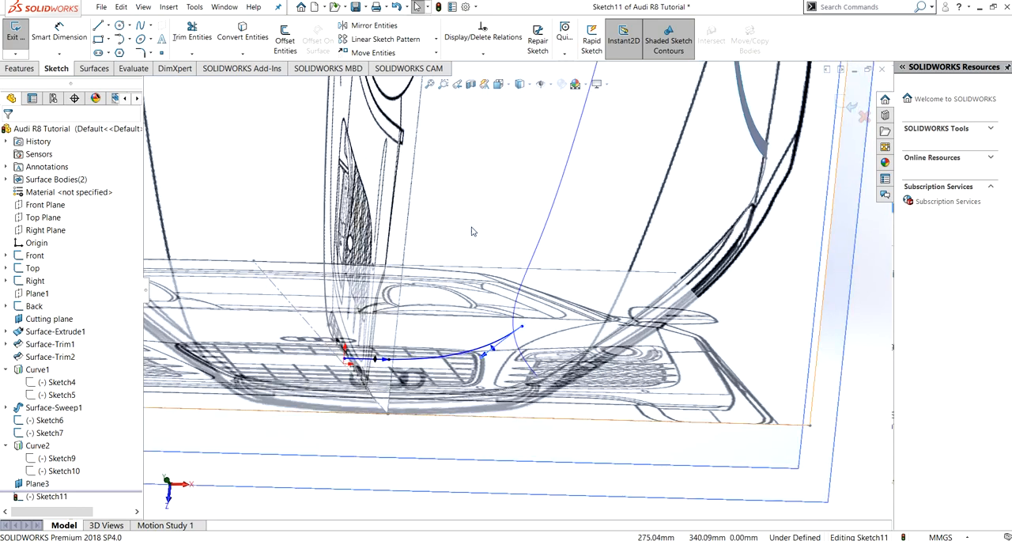
scroll(556, 326, down, 2)
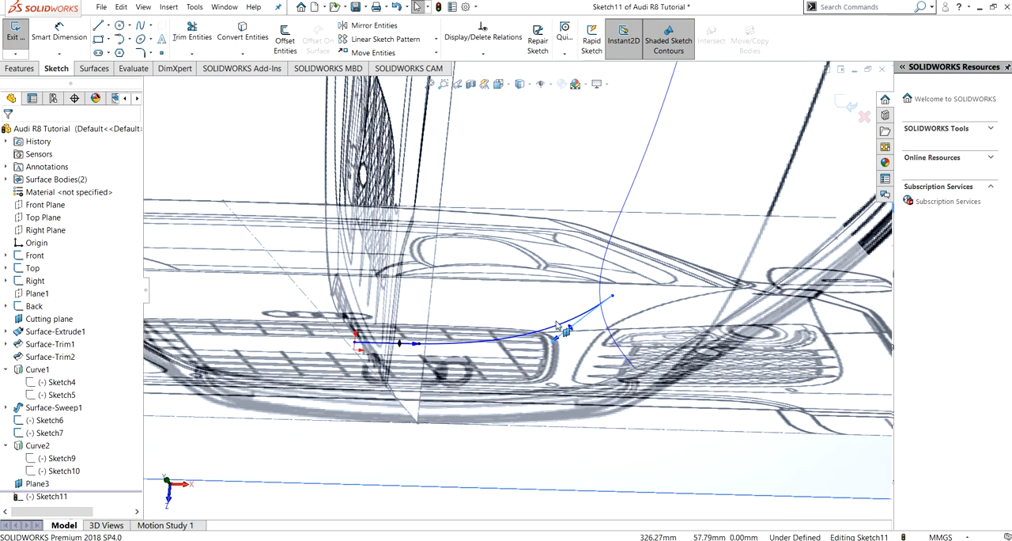
click(614, 297)
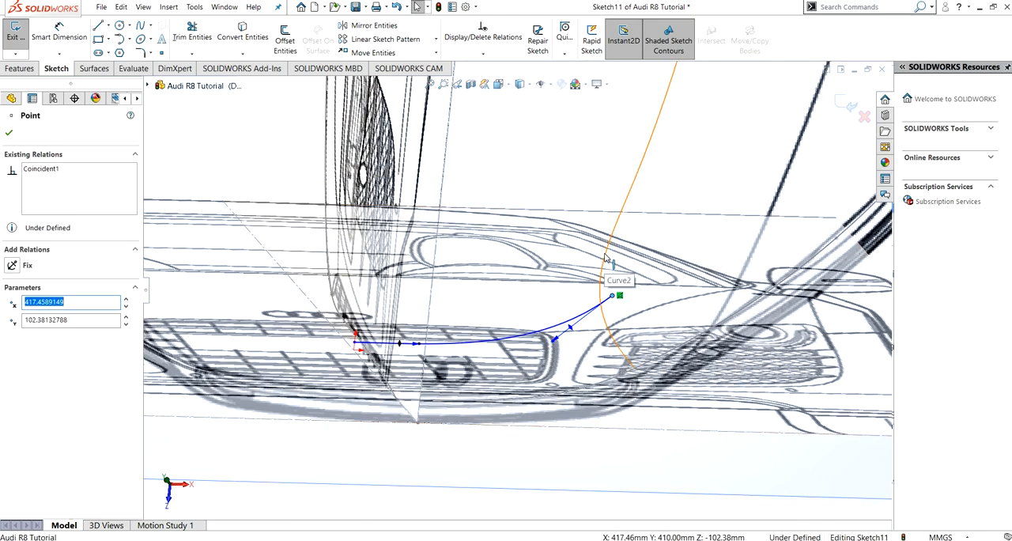
ctrl+click(606, 263)
click(11, 261)
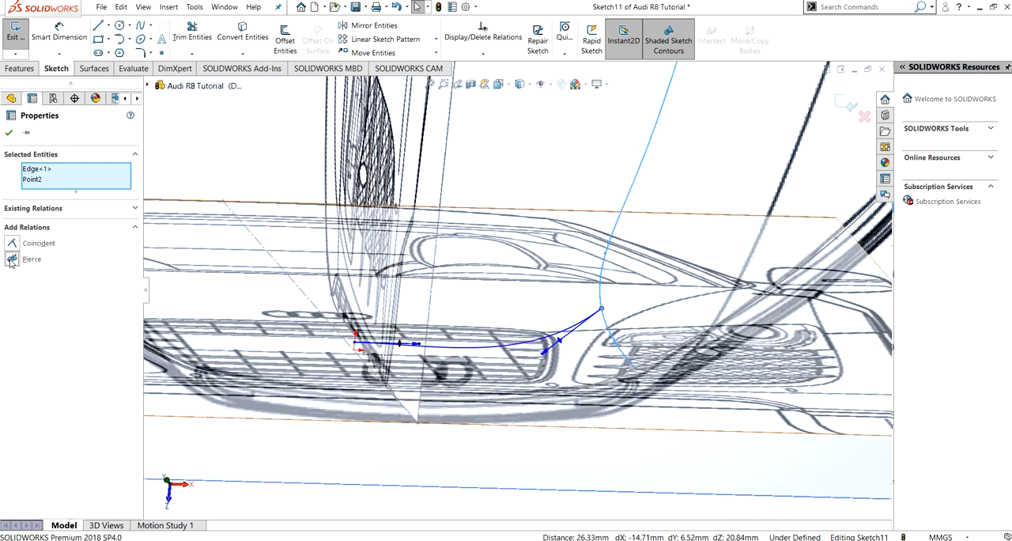
click(10, 134)
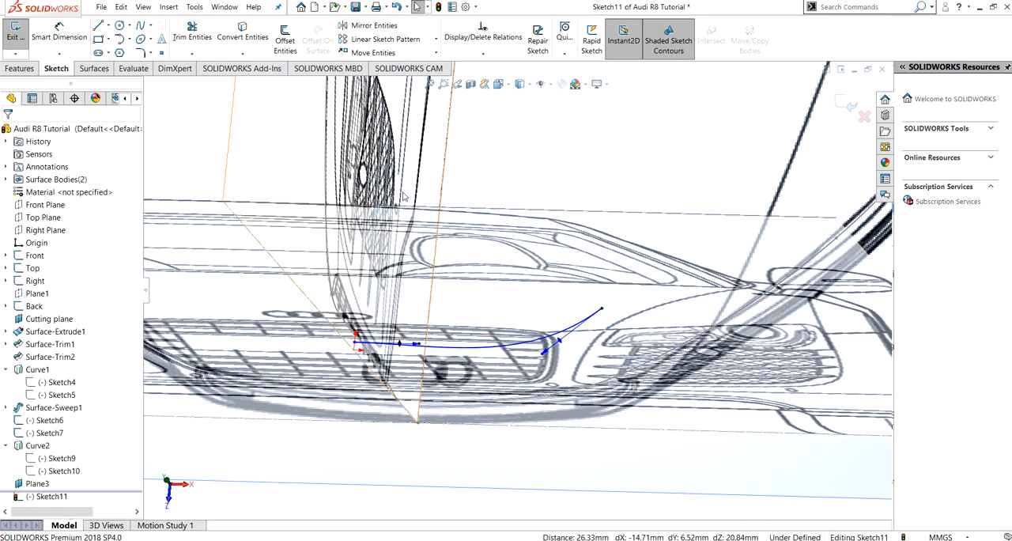
scroll(492, 198, up, 2)
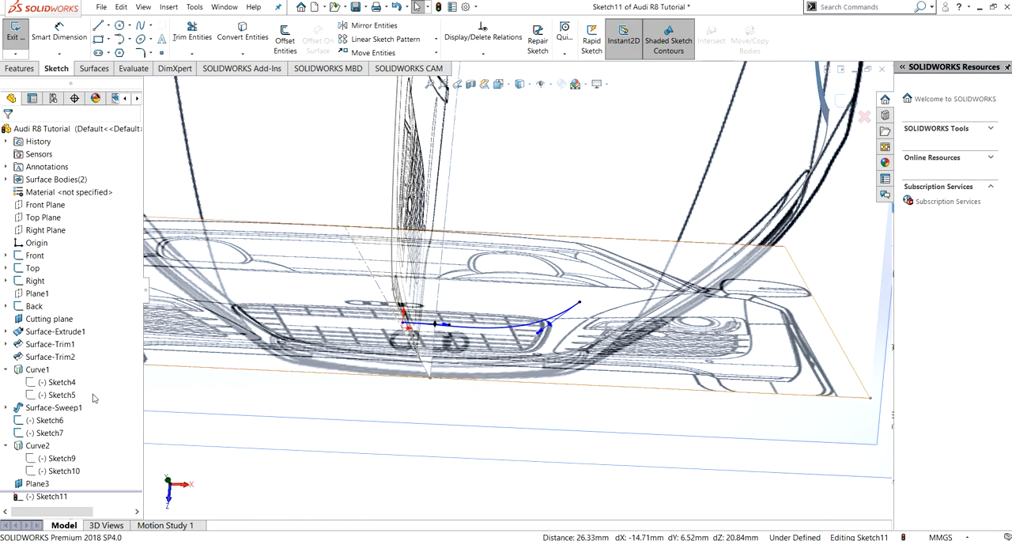
click(45, 217)
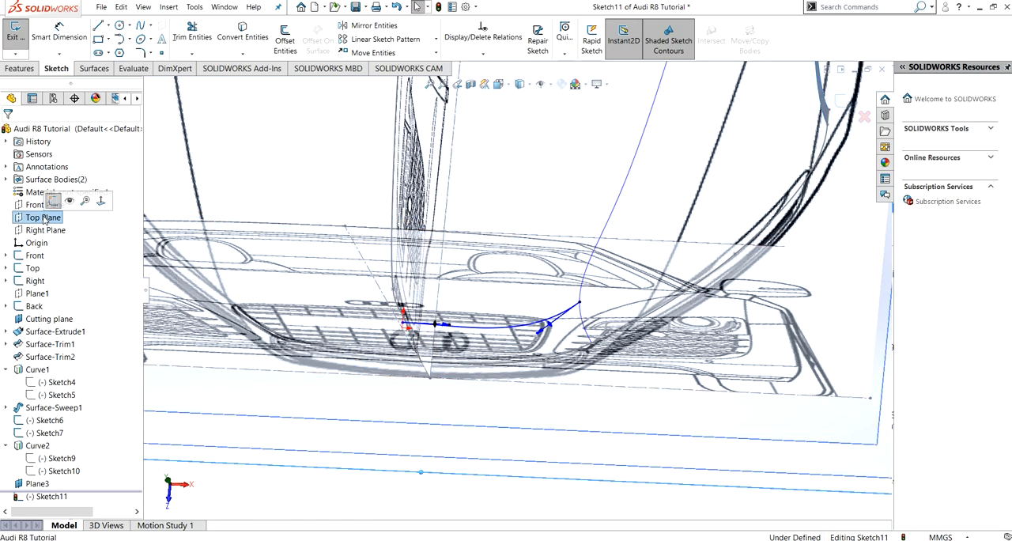
key(ctrl+8)
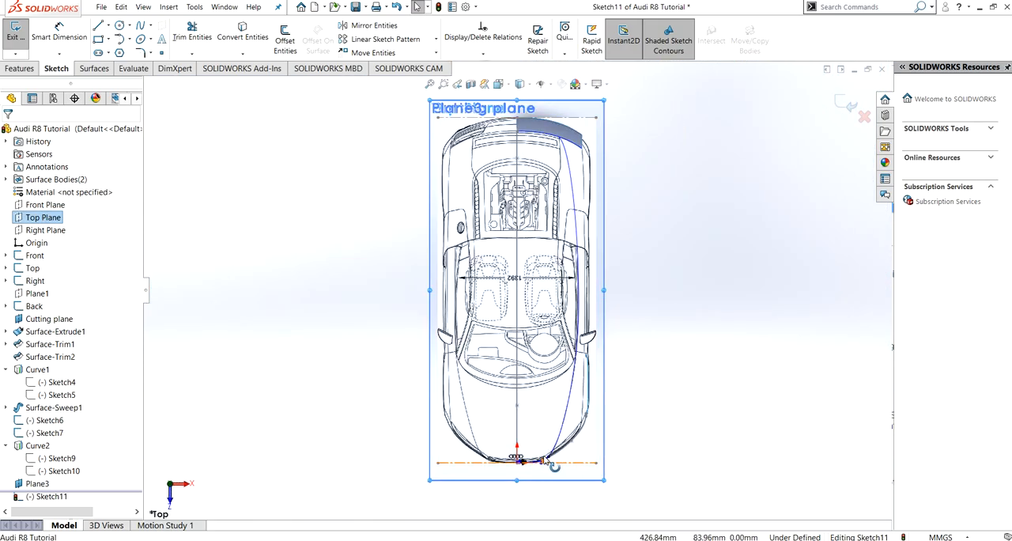
scroll(526, 446, down, 5)
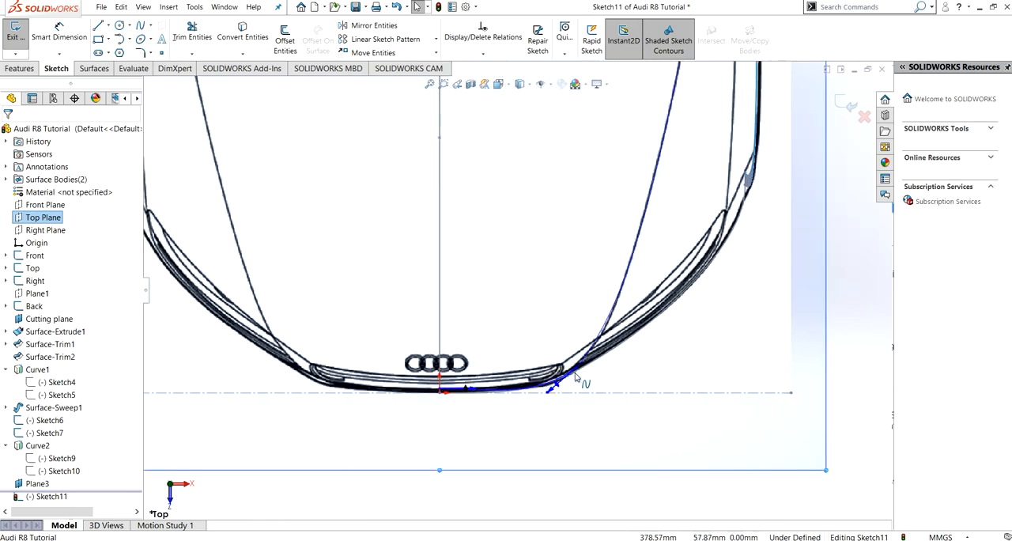
scroll(474, 388, up, 5)
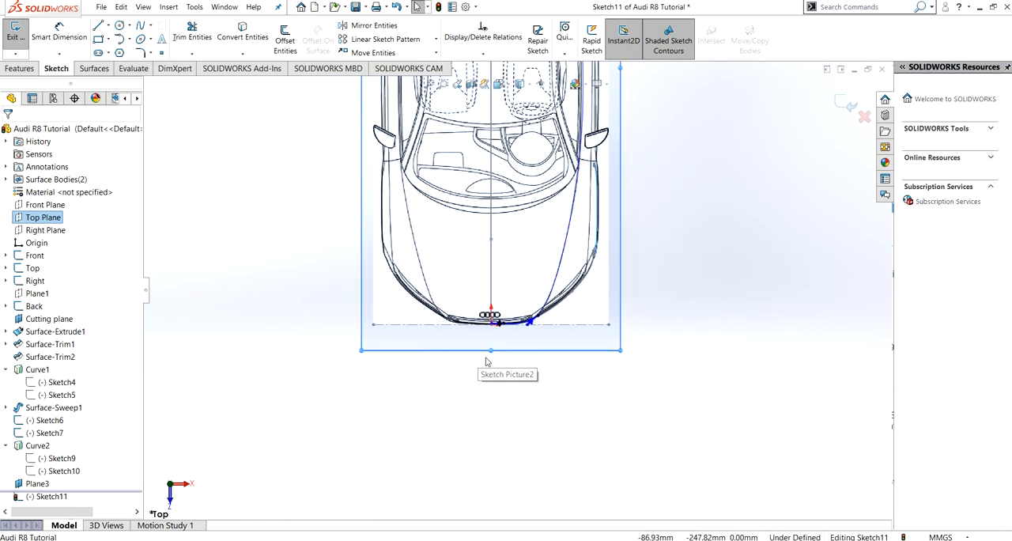
click(12, 40)
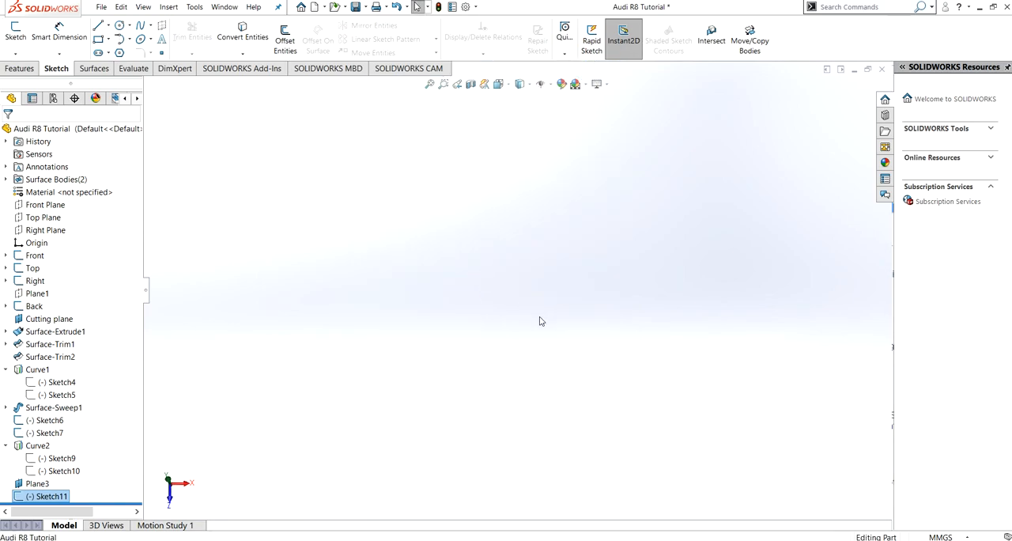
- Hide Plane3 and the Back blueprint sketch
middle_drag(545, 346, 362, 419)
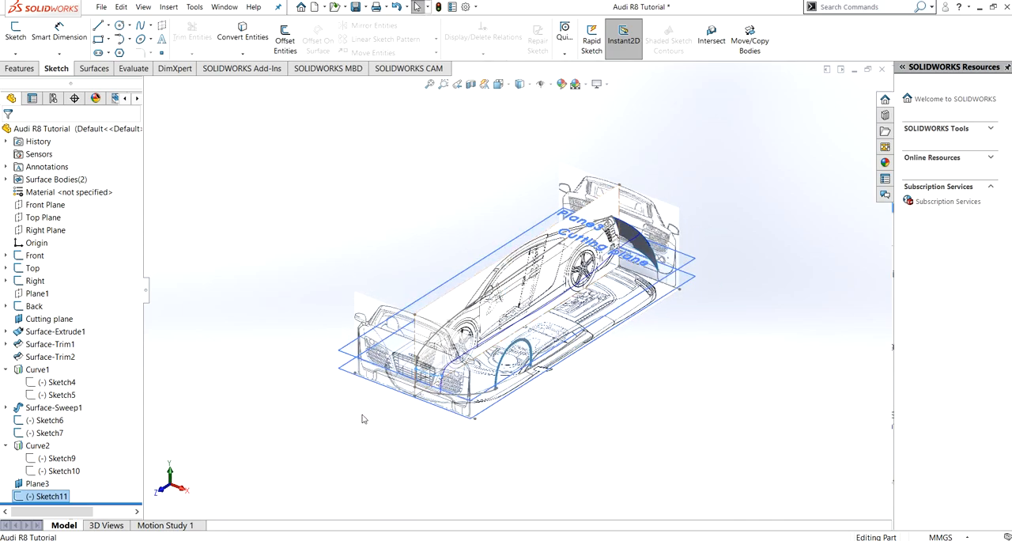
click(36, 484)
click(54, 471)
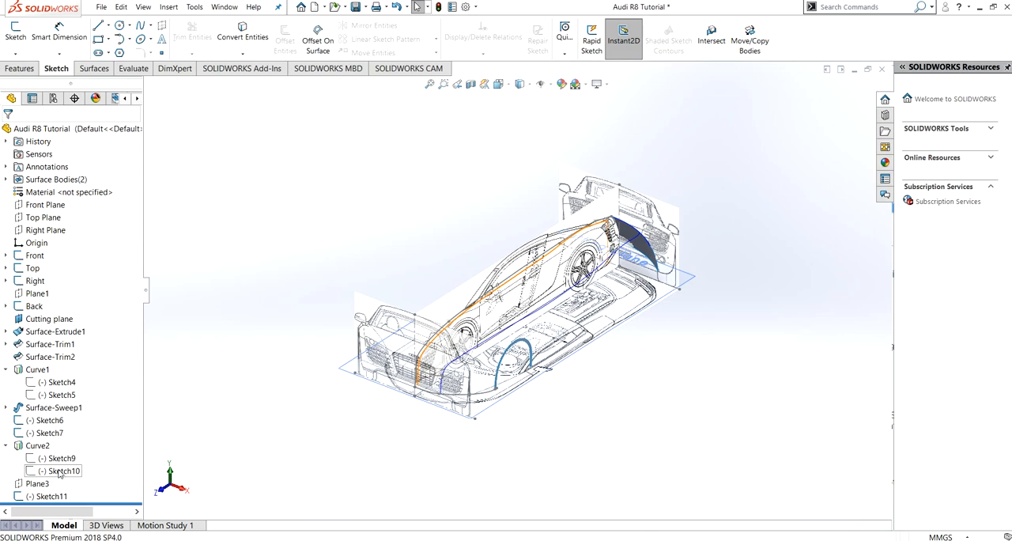
click(35, 306)
click(53, 294)
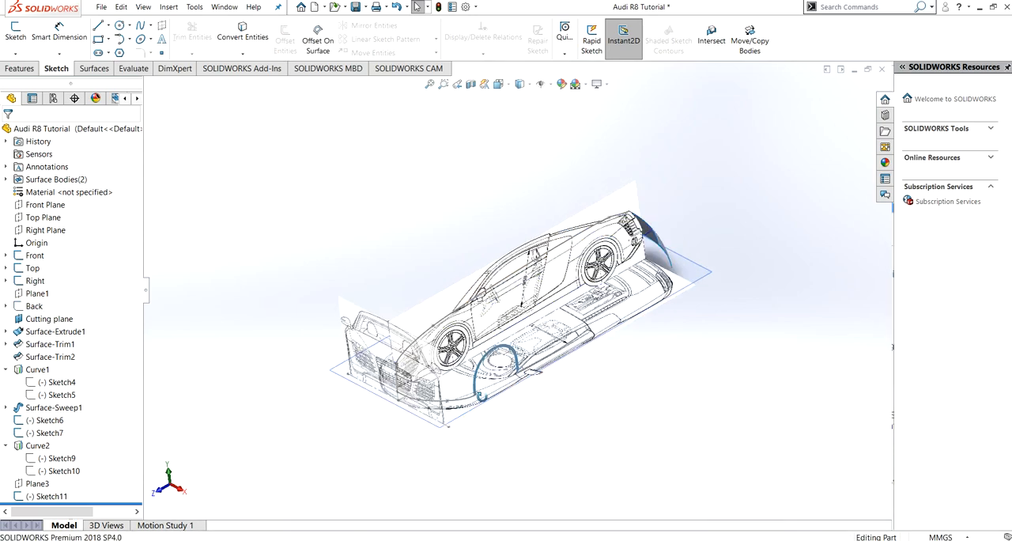
- Create a reference plane offset 975 mm from the Front Plane toward the rear of the car, with the offset flipped
middle_drag(482, 396, 471, 401)
click(45, 205)
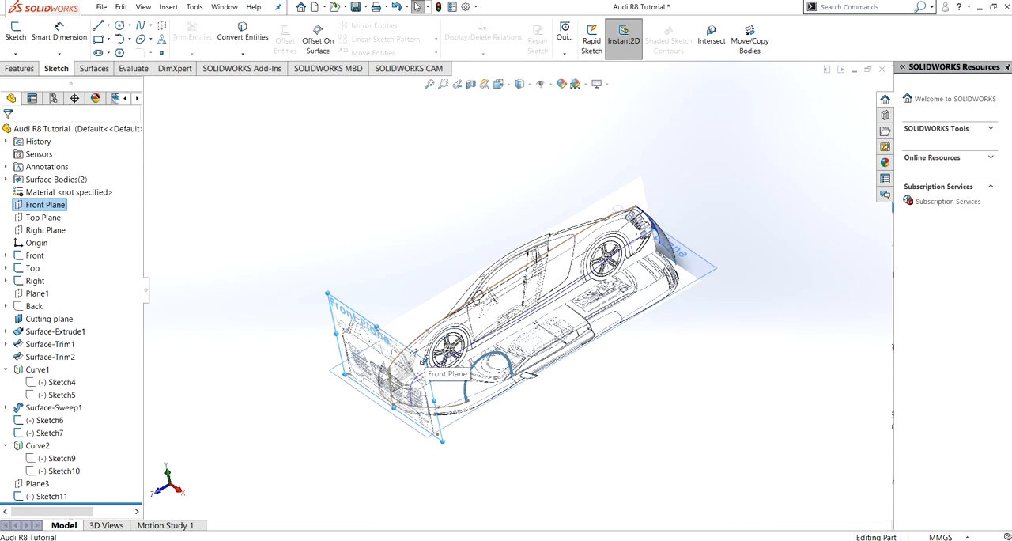
ctrl+drag(424, 360, 487, 321)
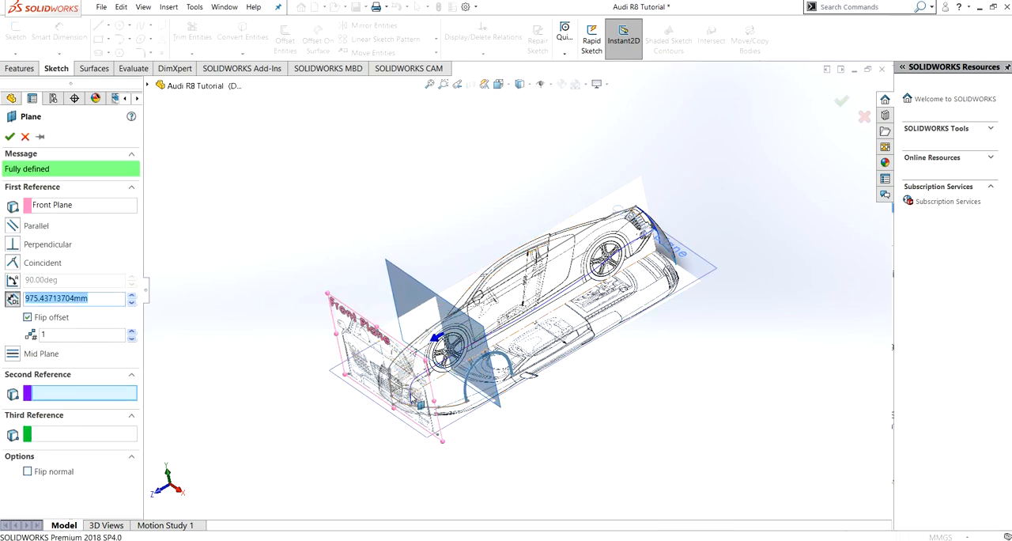
text(9)
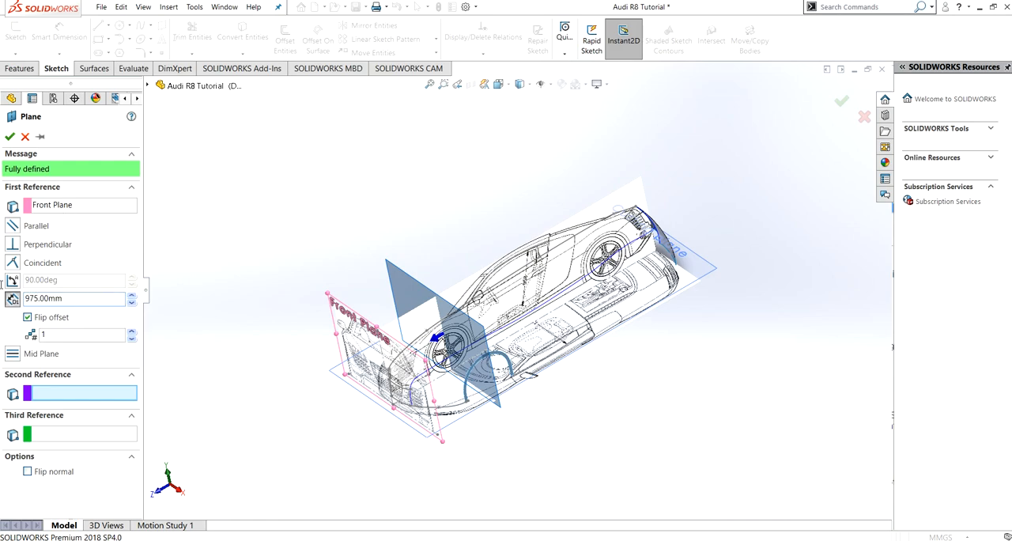
click(10, 136)
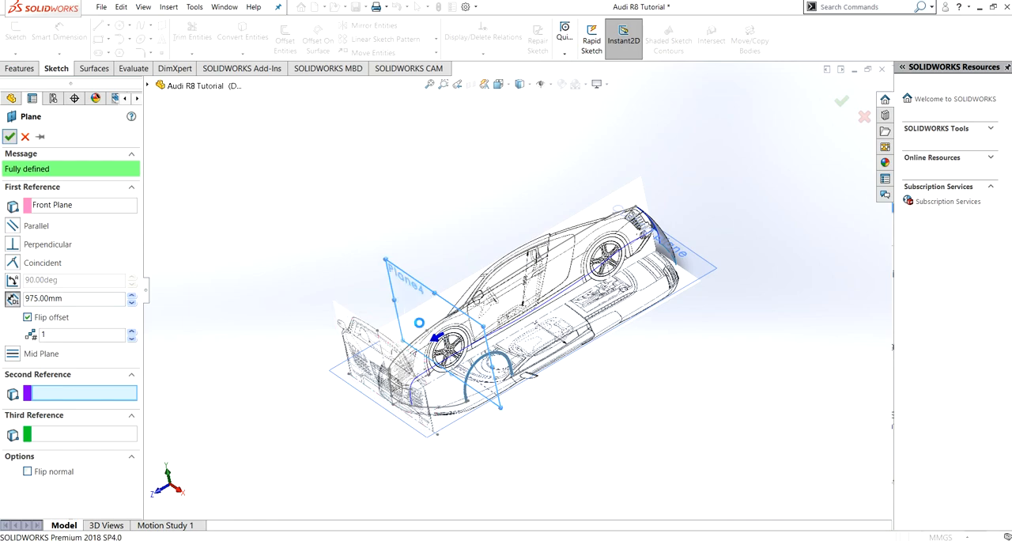
- Start a sketch on the new offset plane and draw a two-point spline from about X 62, Y 940 to X 683, Y 844 mm
click(404, 286)
click(435, 234)
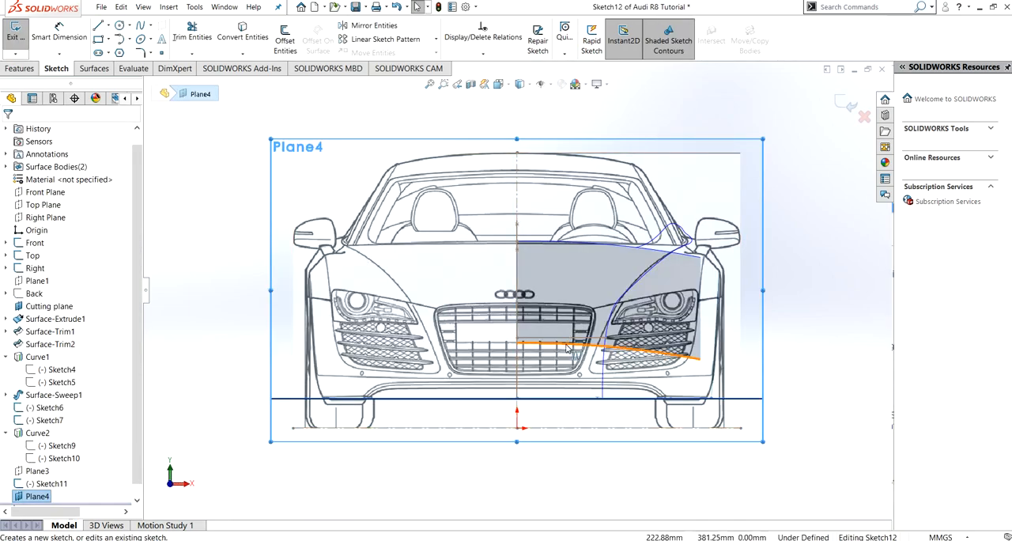
click(141, 25)
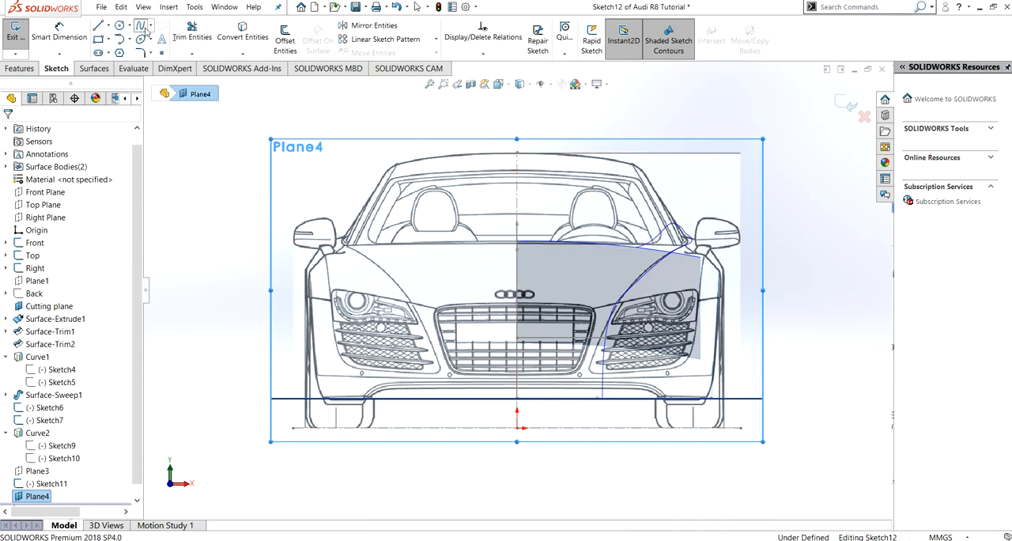
click(531, 223)
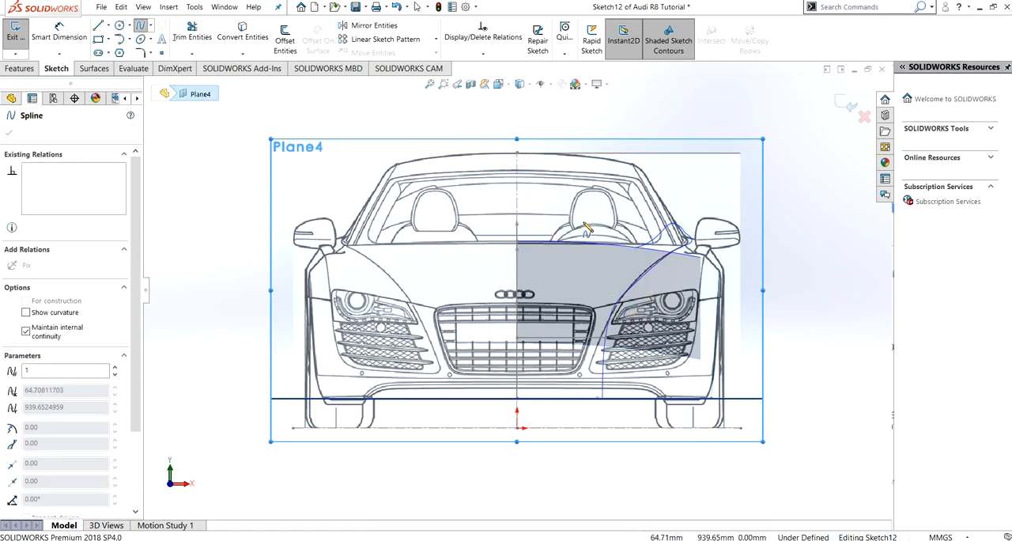
double_click(668, 242)
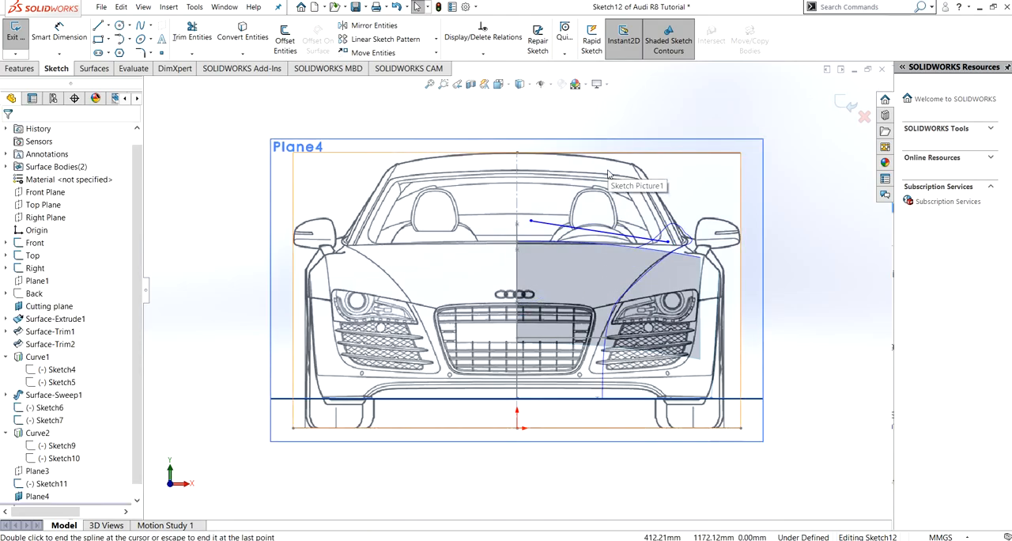
- Add a Pierce relation between the spline's inner endpoint and the car's centreline profile curve
middle_drag(541, 248, 508, 261)
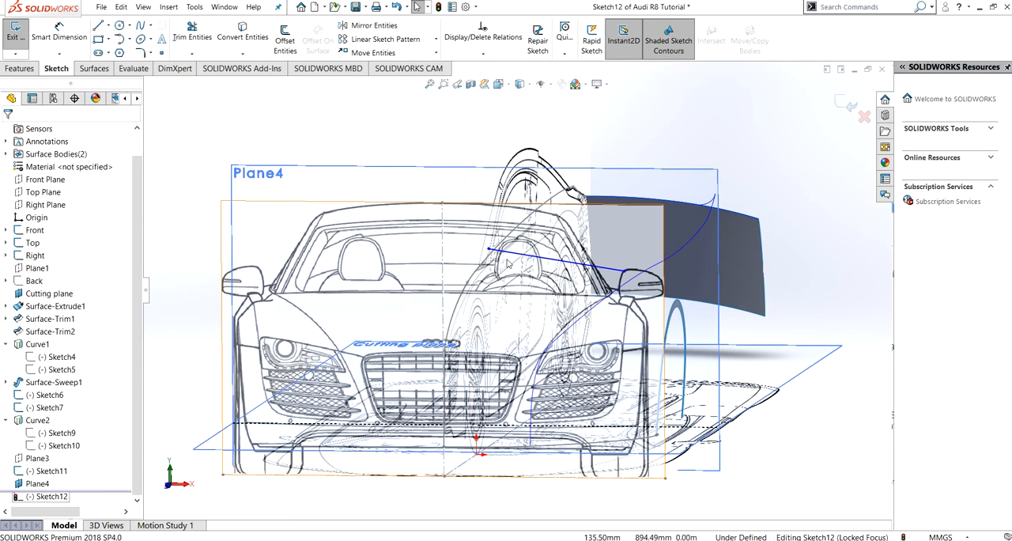
click(489, 250)
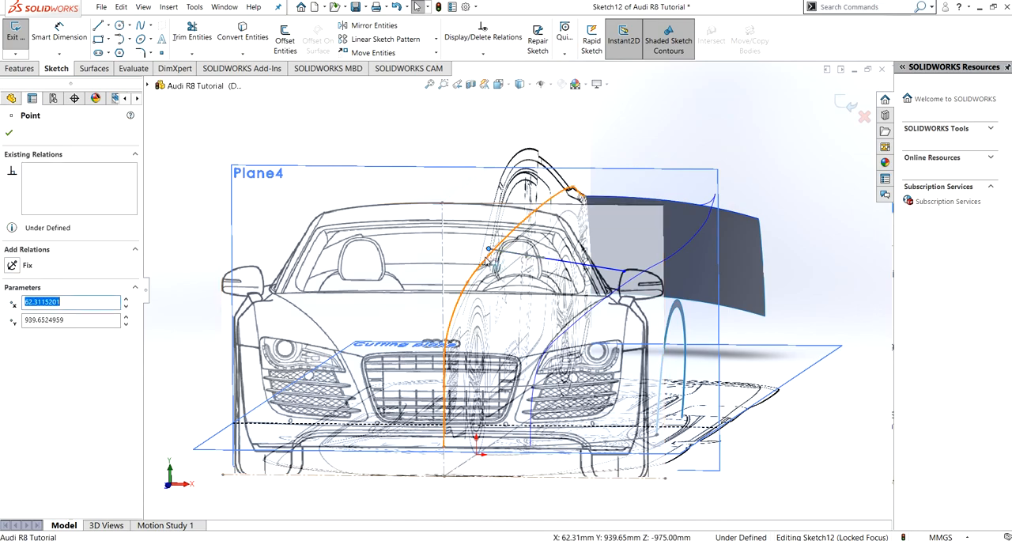
ctrl+click(488, 261)
click(12, 291)
click(9, 134)
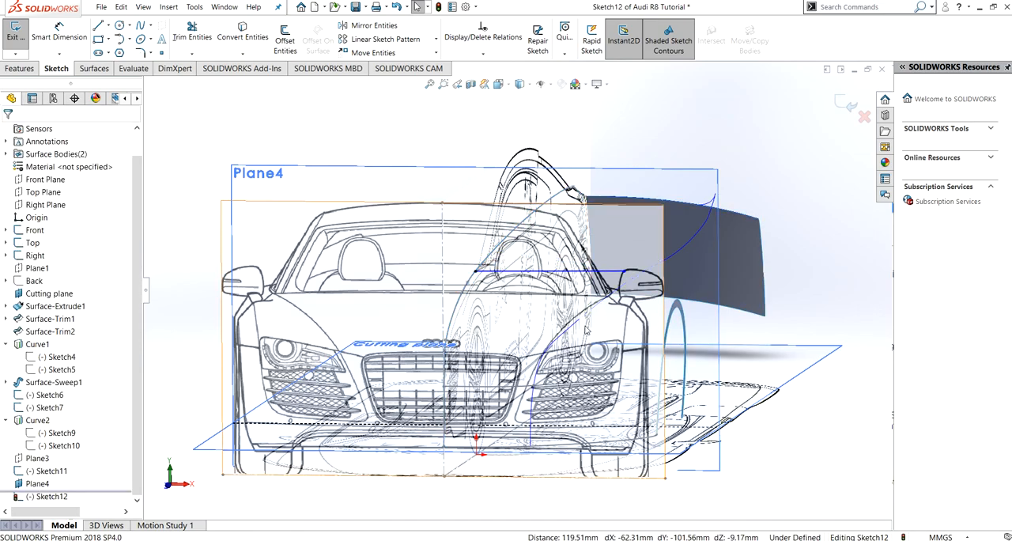
- Add a Pierce relation between the spline's outer endpoint and the projected guide curve along the hood's outer edge
click(624, 276)
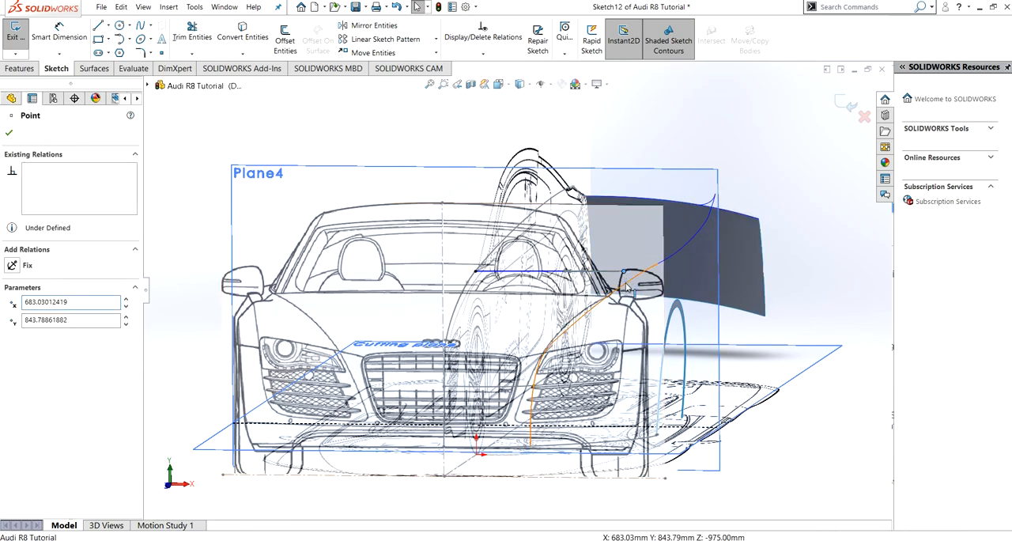
ctrl+click(601, 301)
click(12, 259)
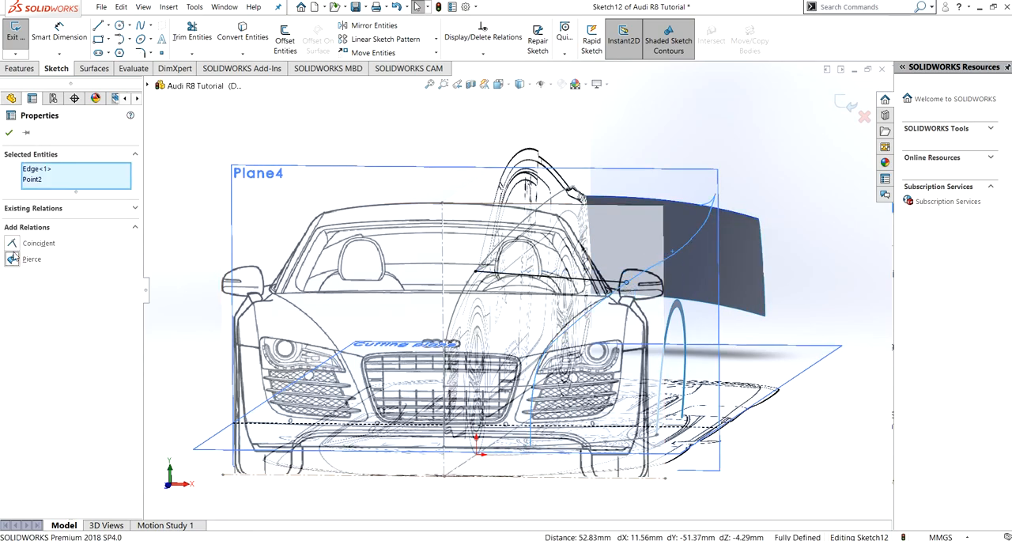
click(8, 132)
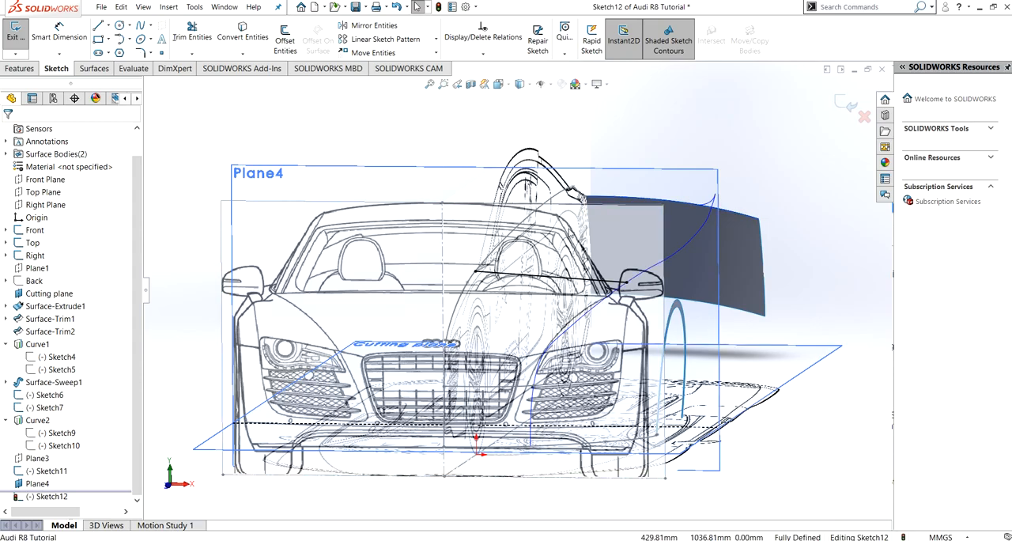
- Shape the spline to the hood's rear edge, angling the inner handle to about 0.34° and the outer to about -16.70°, and exit the sketch
key(ctrl+1)
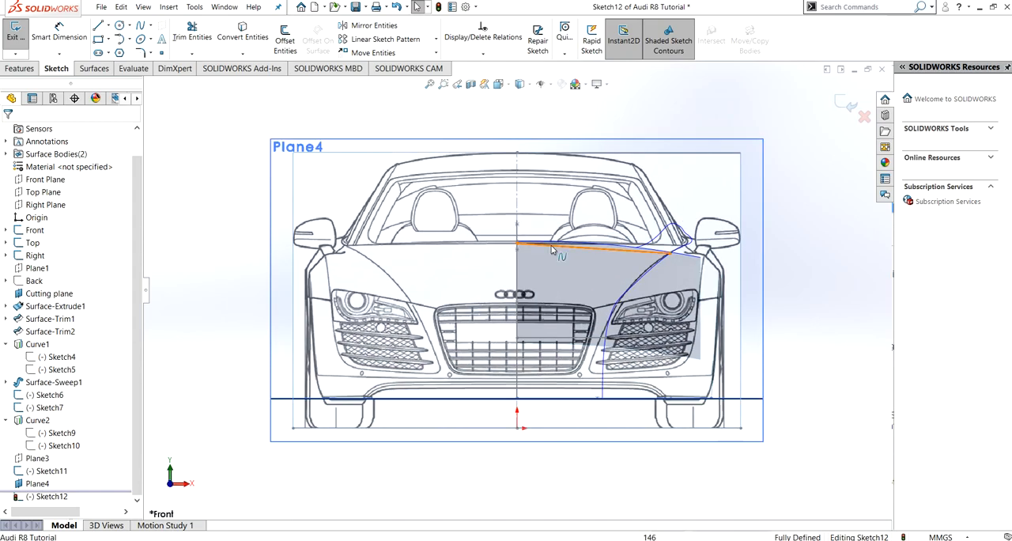
click(617, 250)
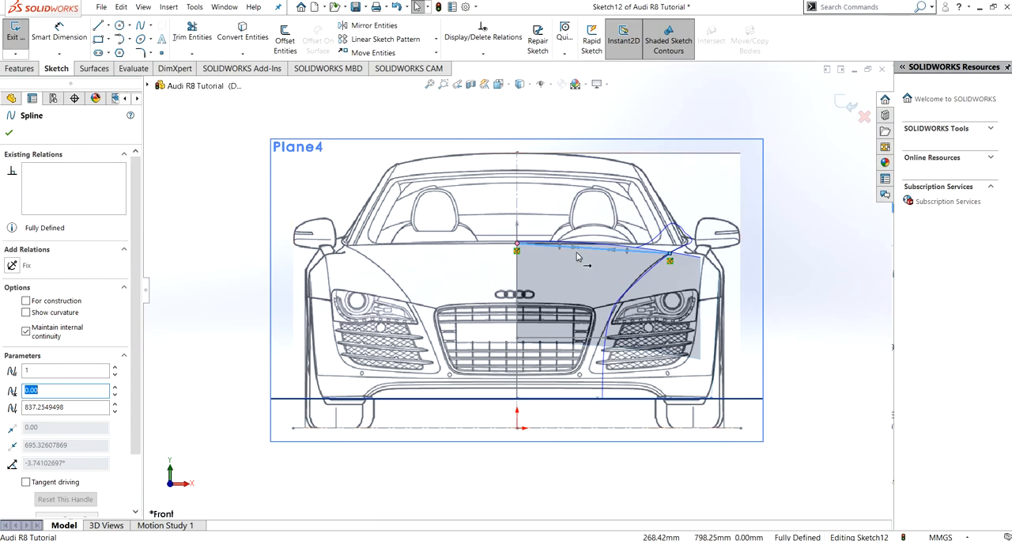
drag(579, 252, 583, 248)
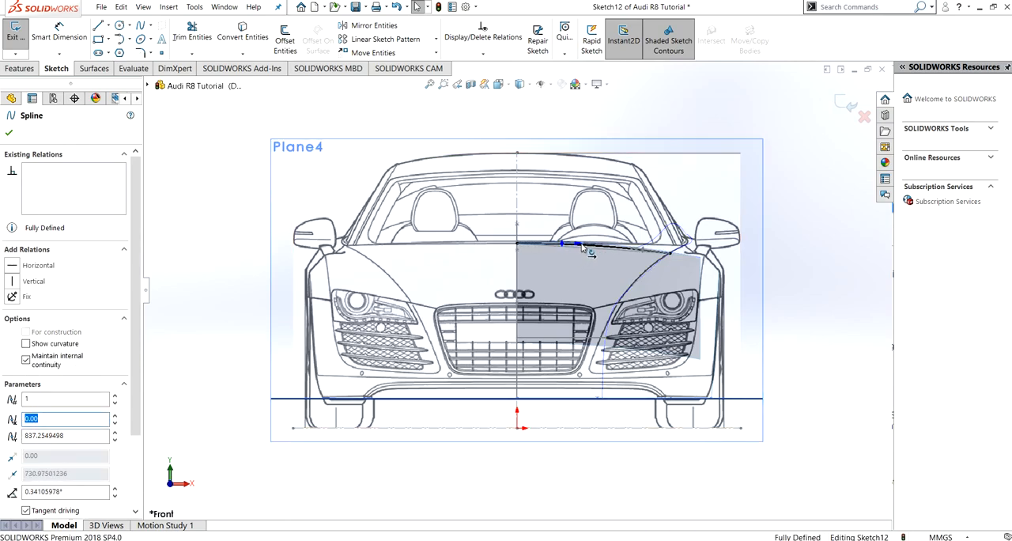
click(638, 251)
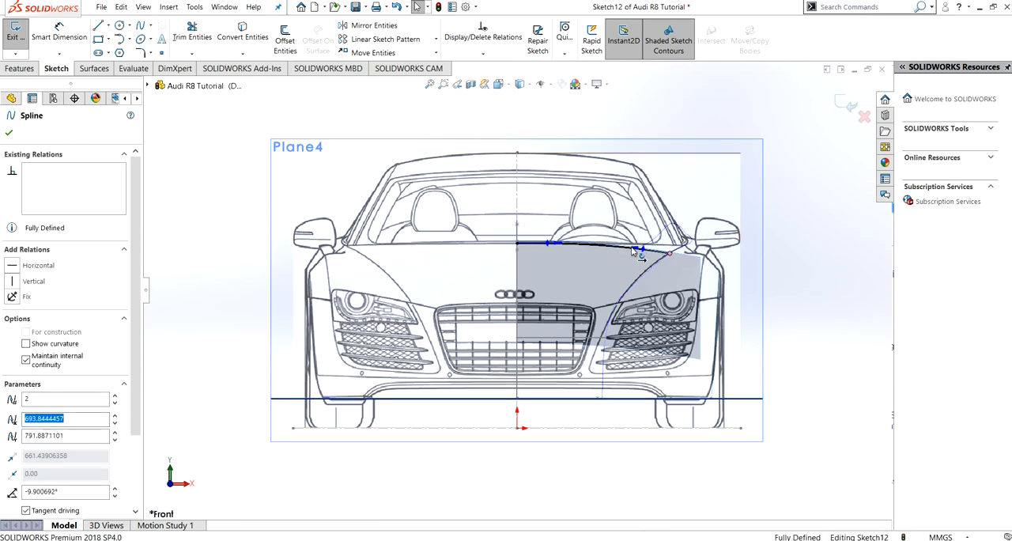
drag(637, 251, 655, 251)
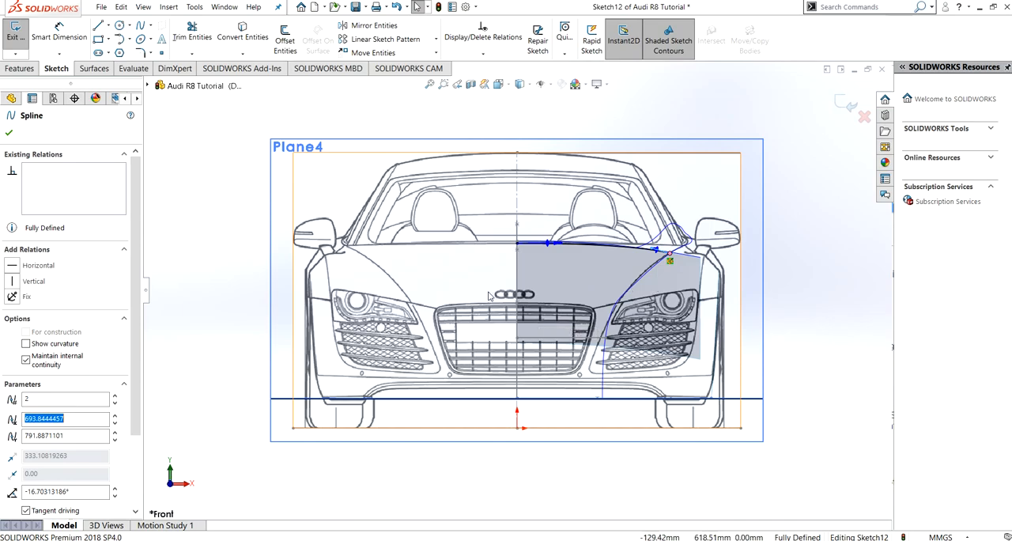
click(8, 132)
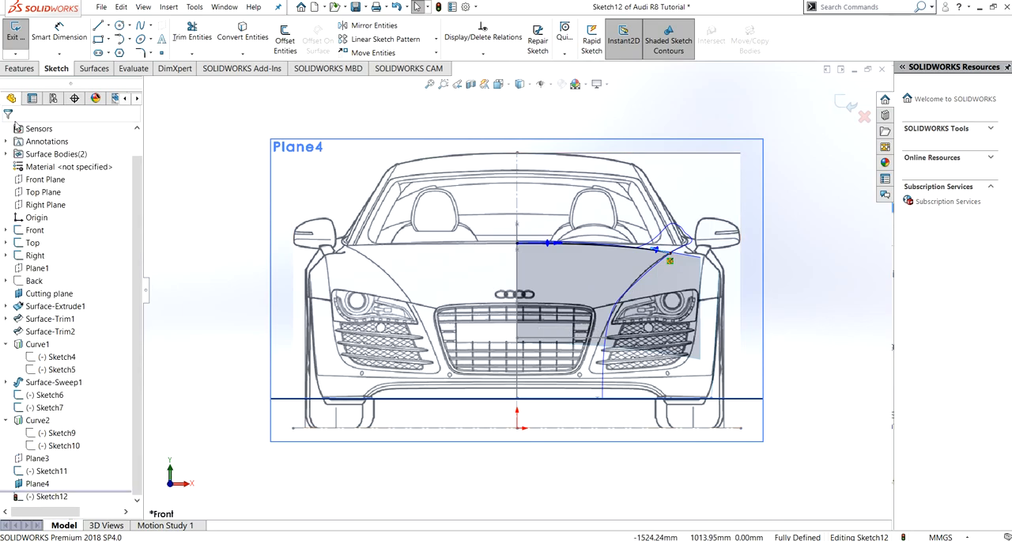
click(22, 39)
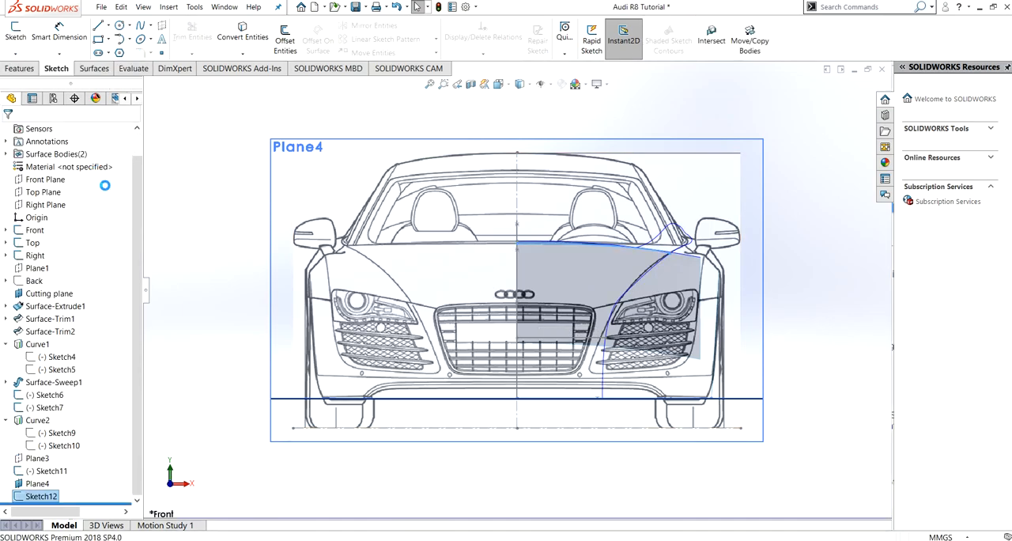